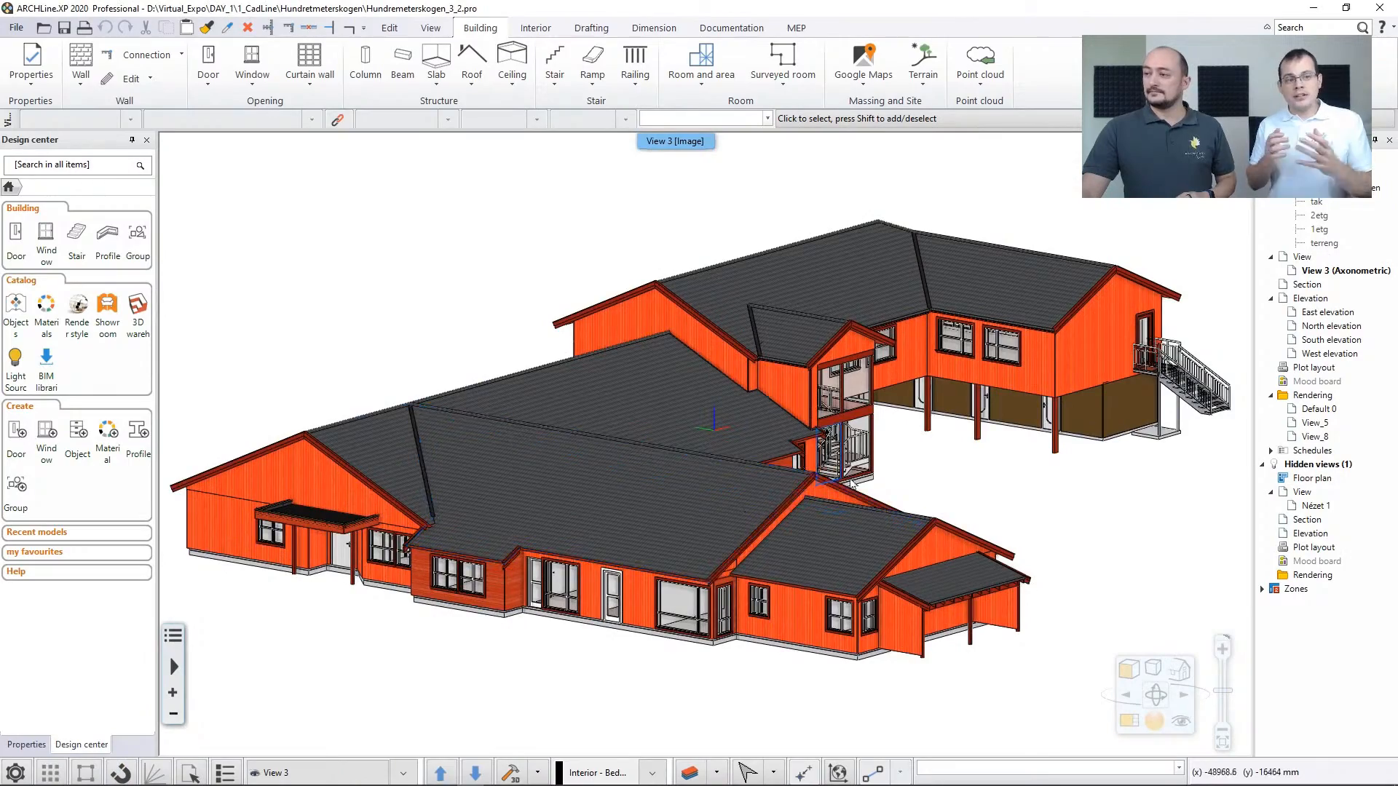
Inspect the 3D model of the orange-walled building from its opposite side
middle_drag(928, 451, 731, 456)
scroll(737, 448, down, 1)
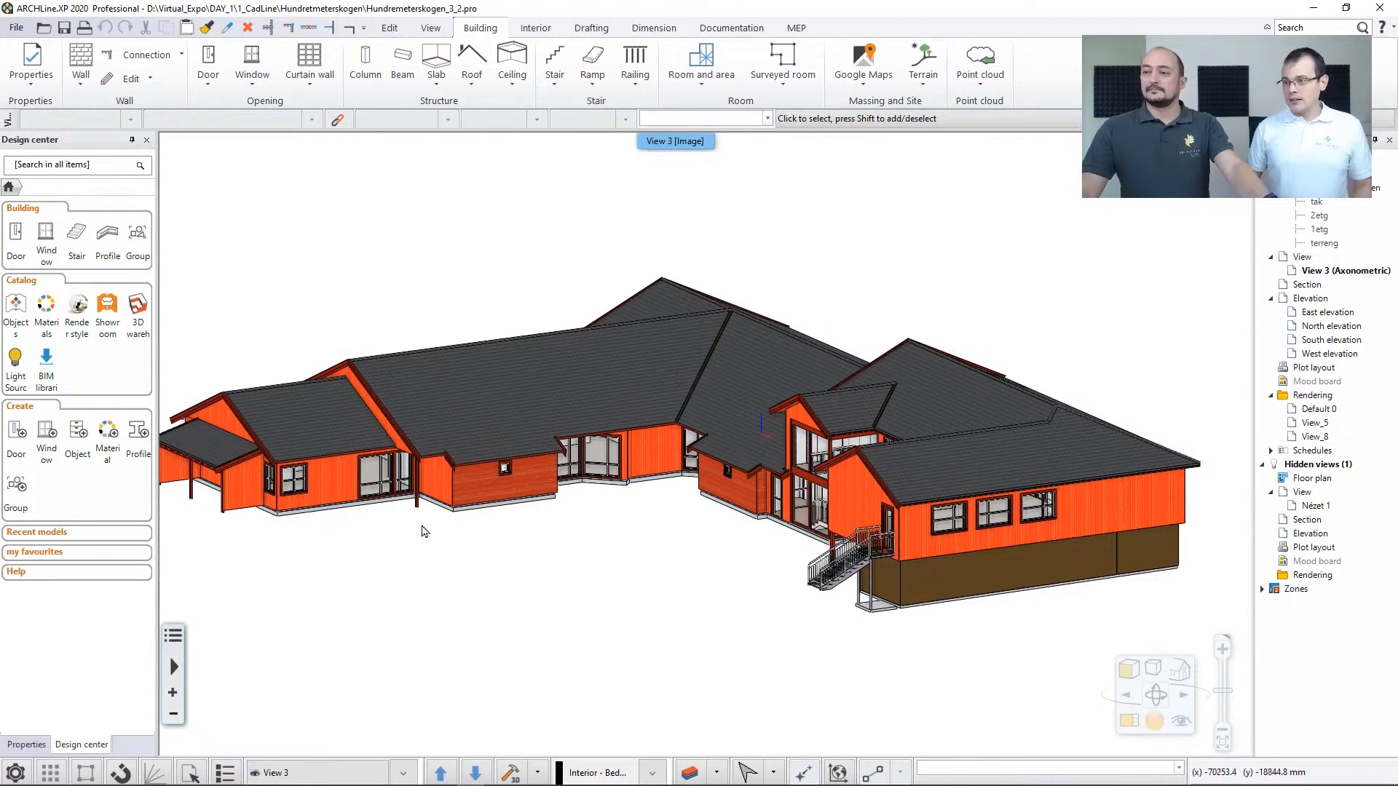
middle_drag(529, 553, 543, 554)
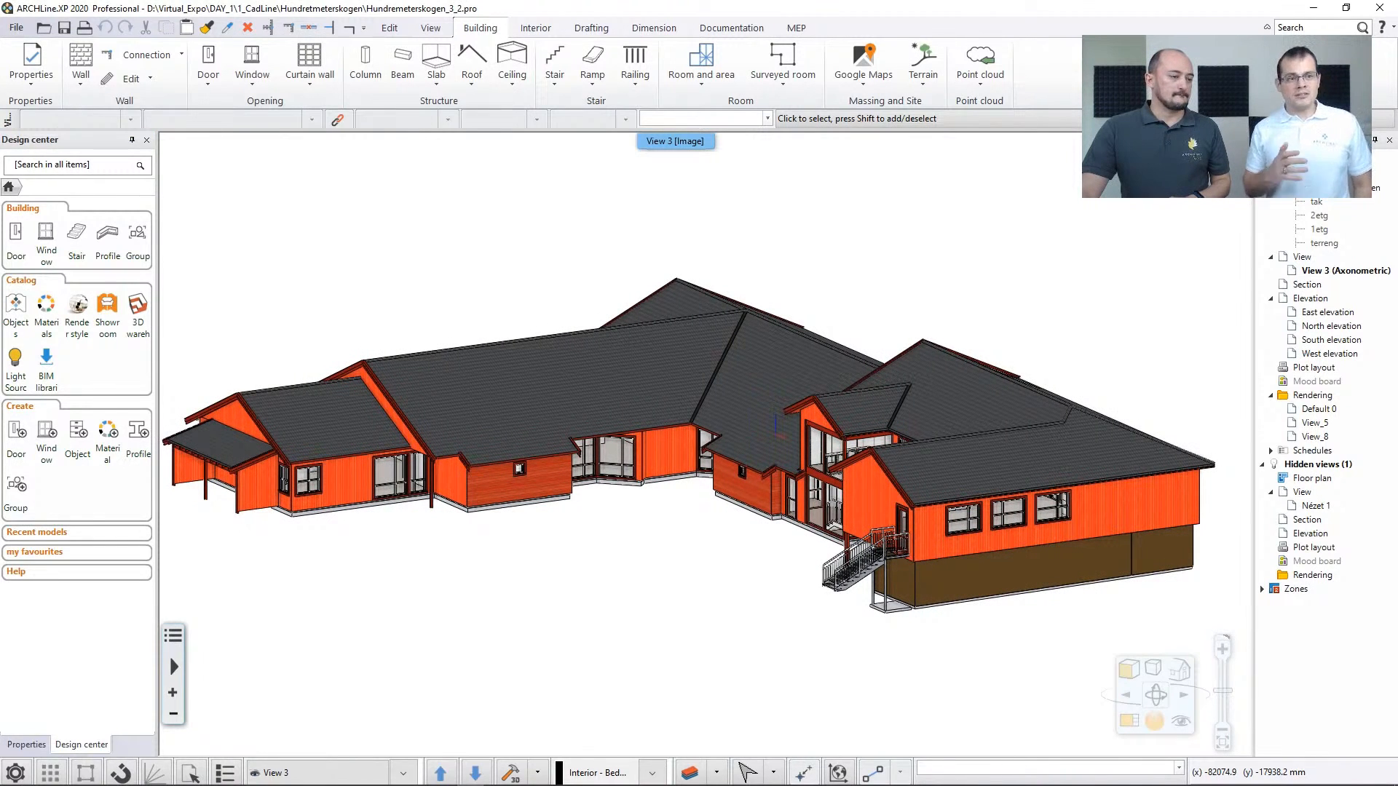
Switch to the Transvaalstraat project and view the whole A0TRANSVAAL plot layout
key(alt+Tab)
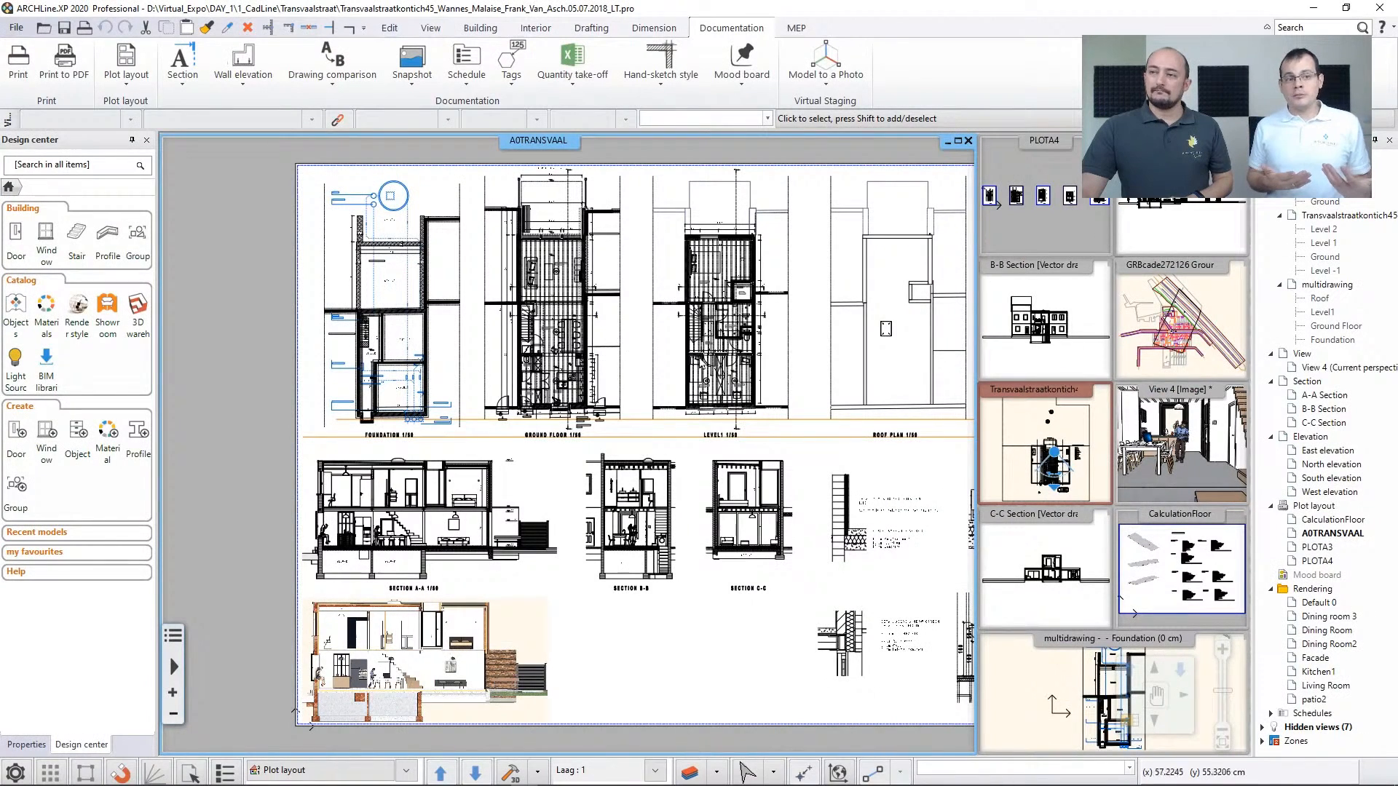
middle_drag(820, 344, 790, 349)
scroll(737, 370, down, 2)
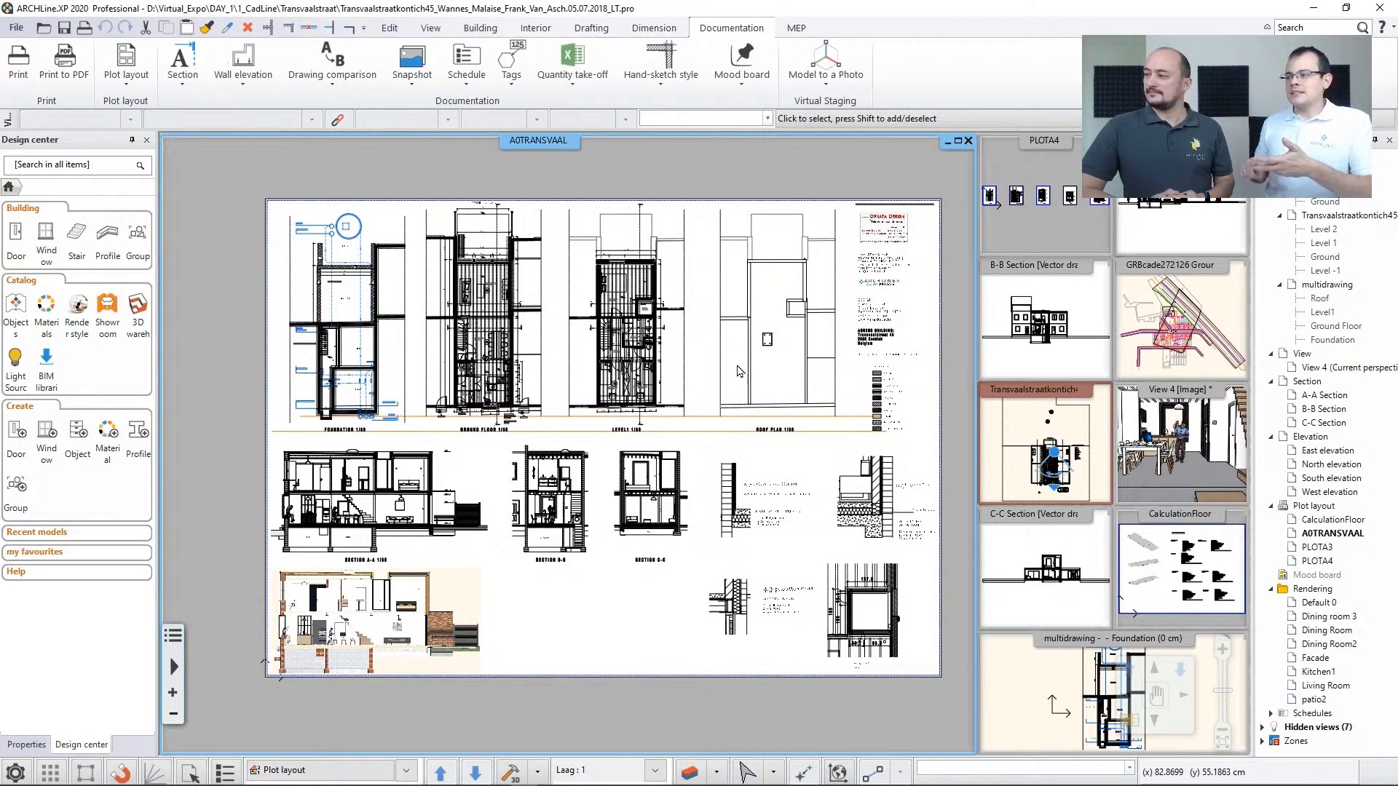
Show perspective View 4 and examine the house from the dining area back out to the garden facade
click(1143, 454)
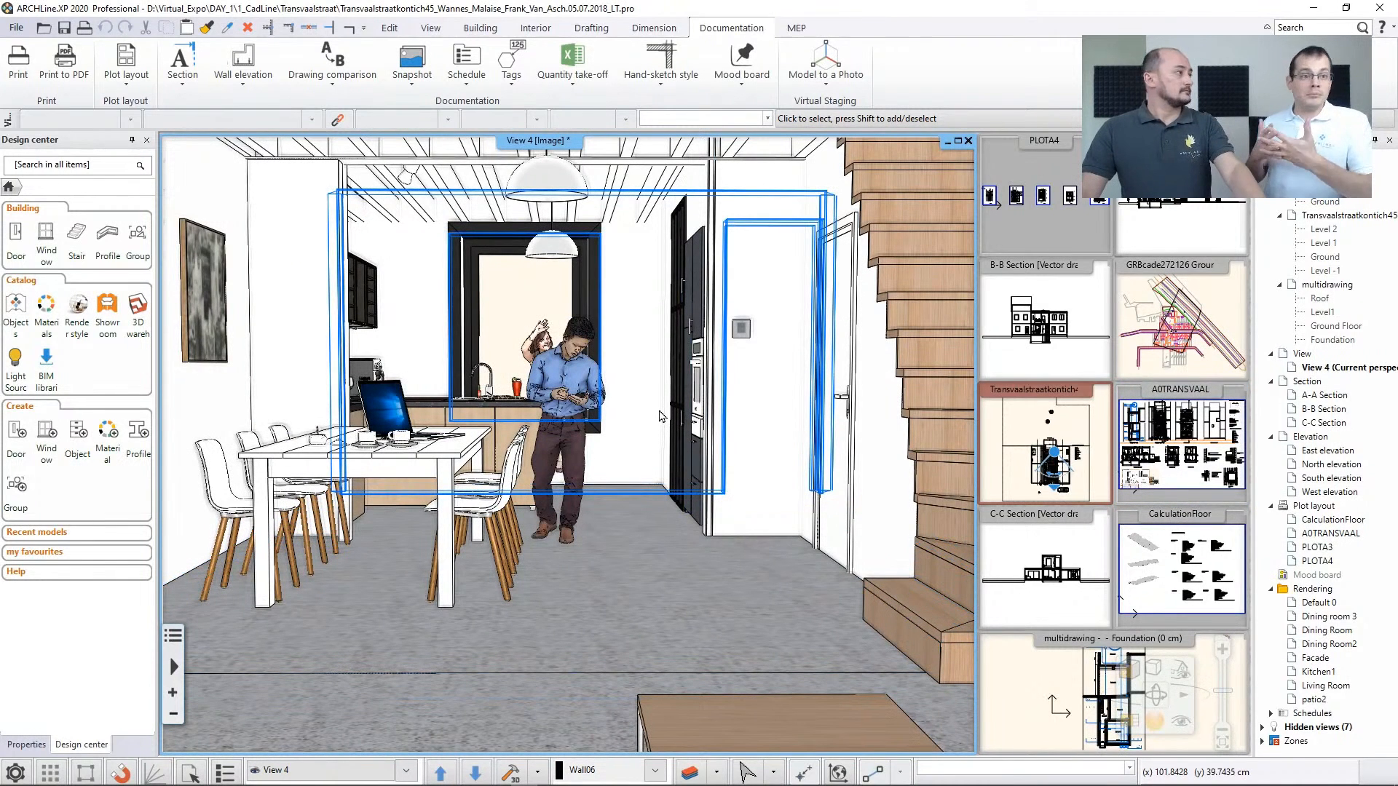
scroll(677, 429, down, 3)
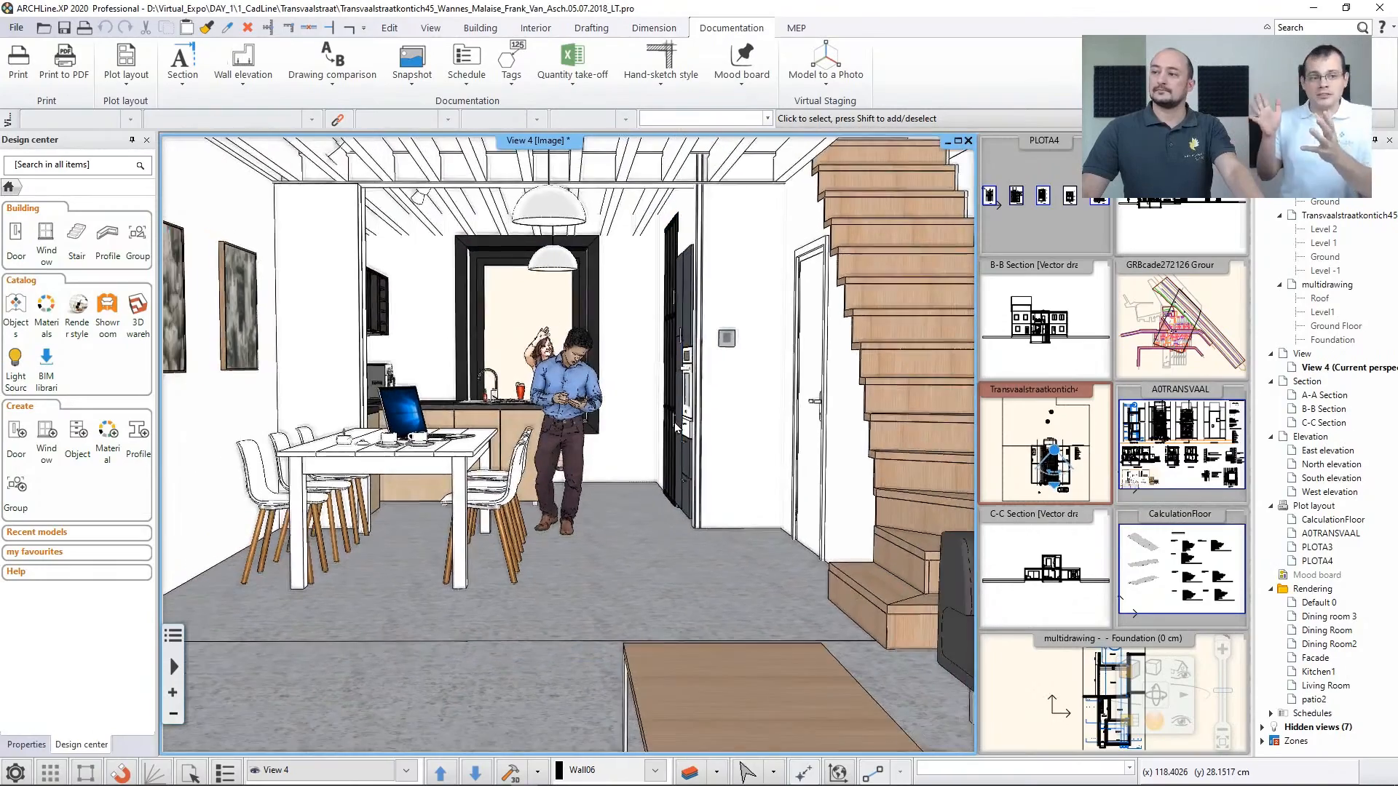
scroll(683, 500, down, 5)
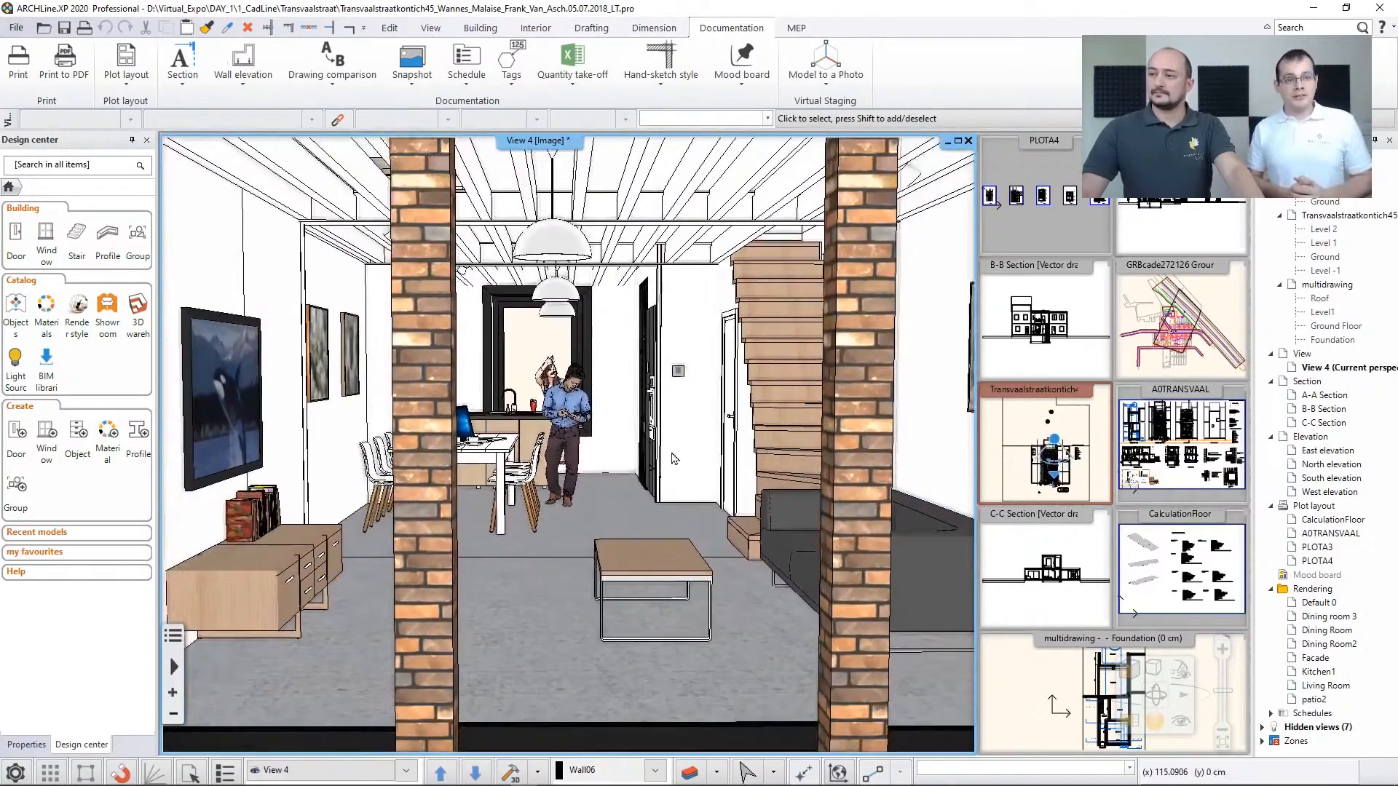
scroll(682, 499, down, 6)
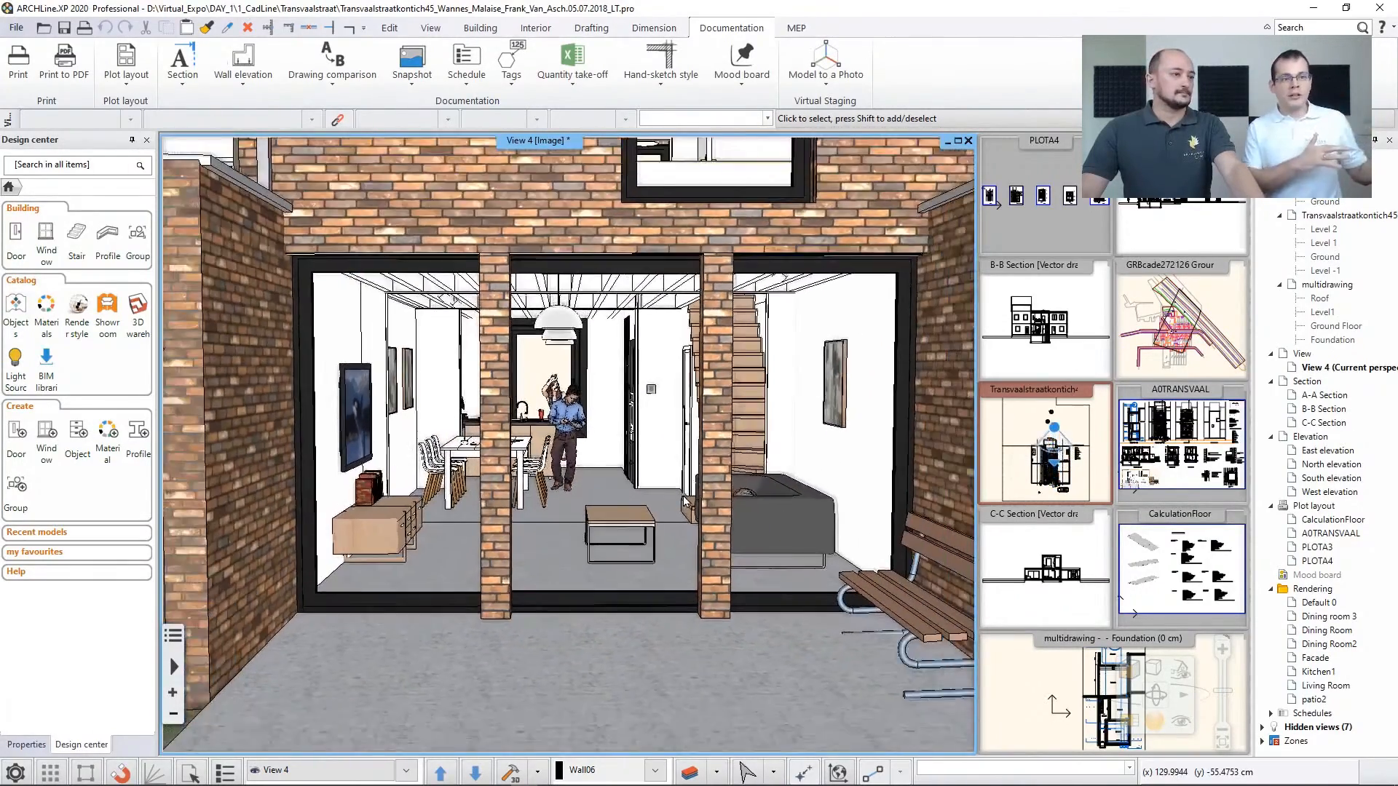
scroll(683, 499, down, 6)
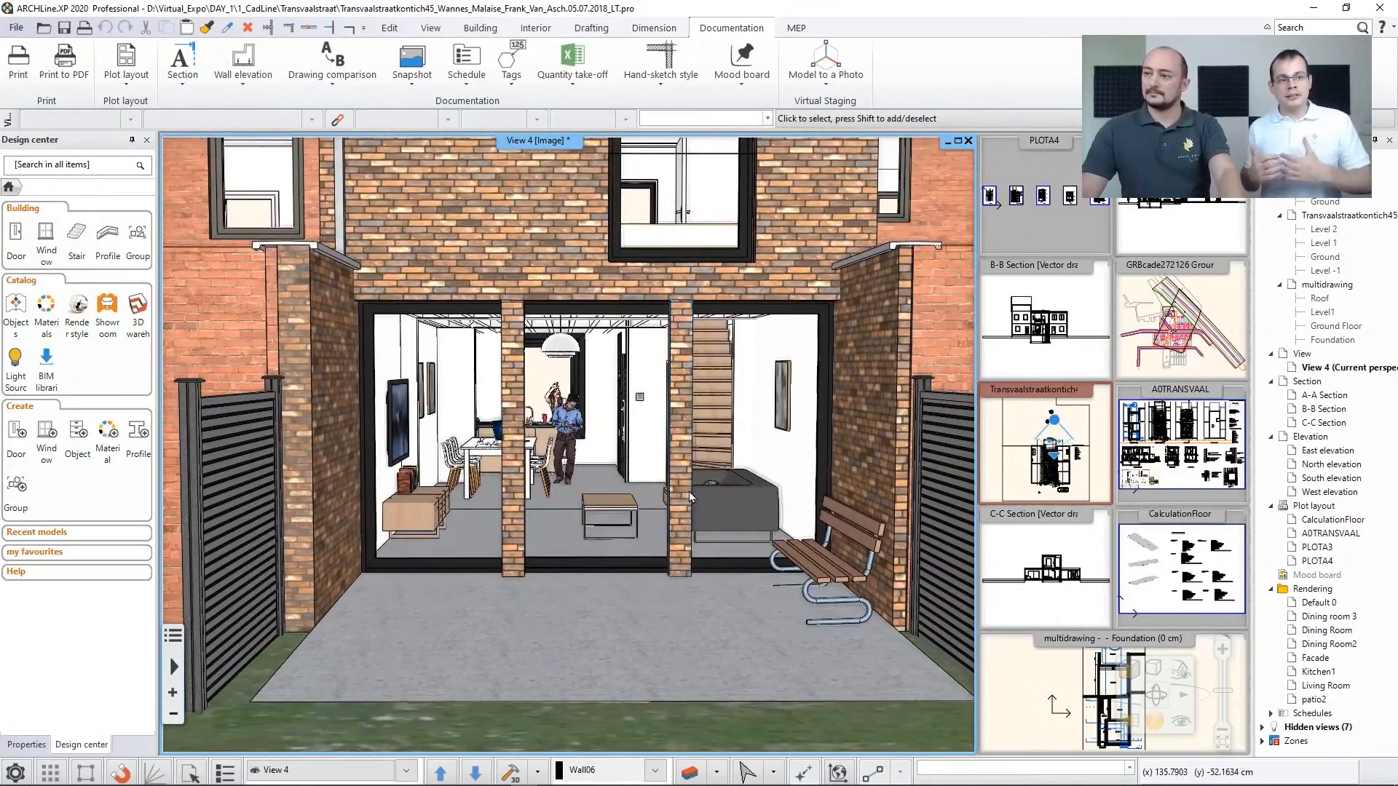
scroll(689, 487, down, 7)
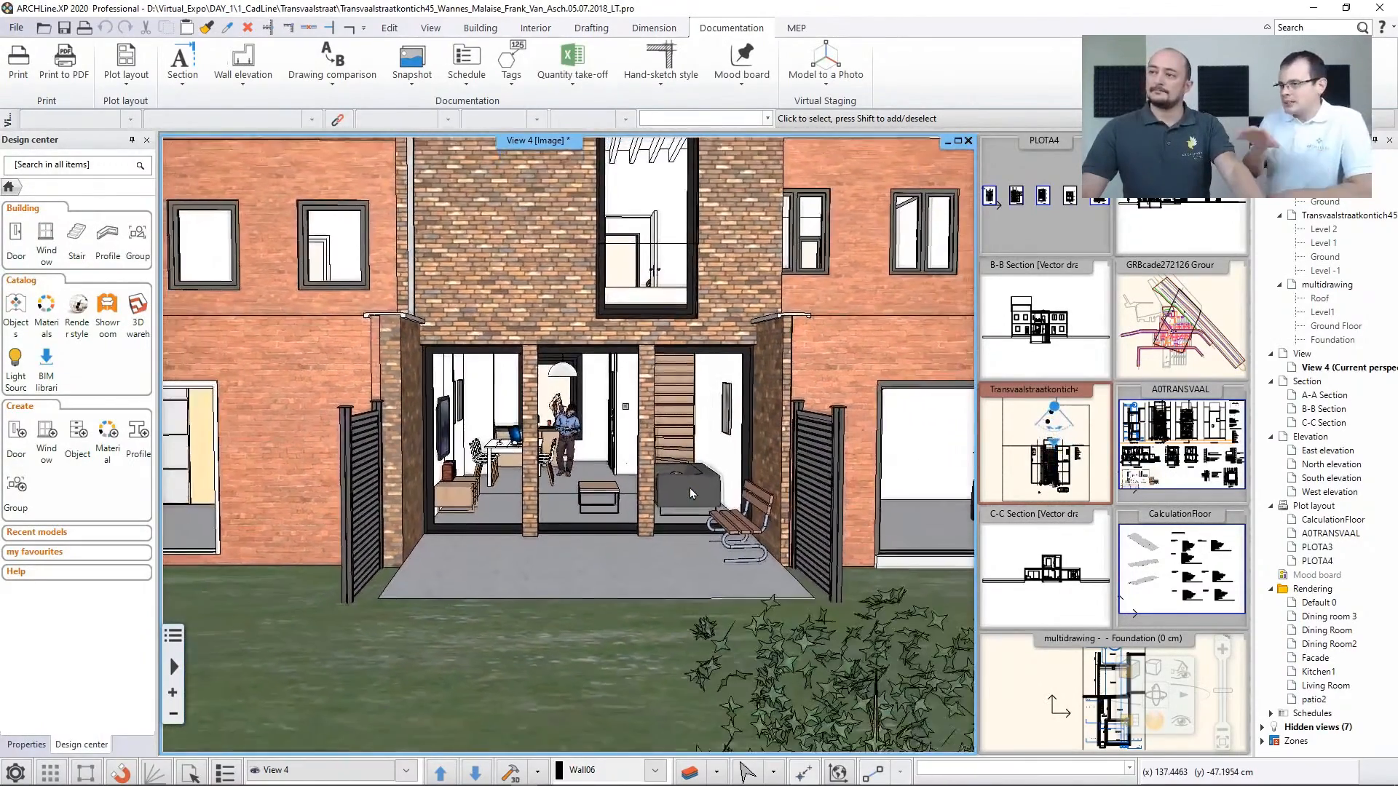
scroll(696, 505, down, 7)
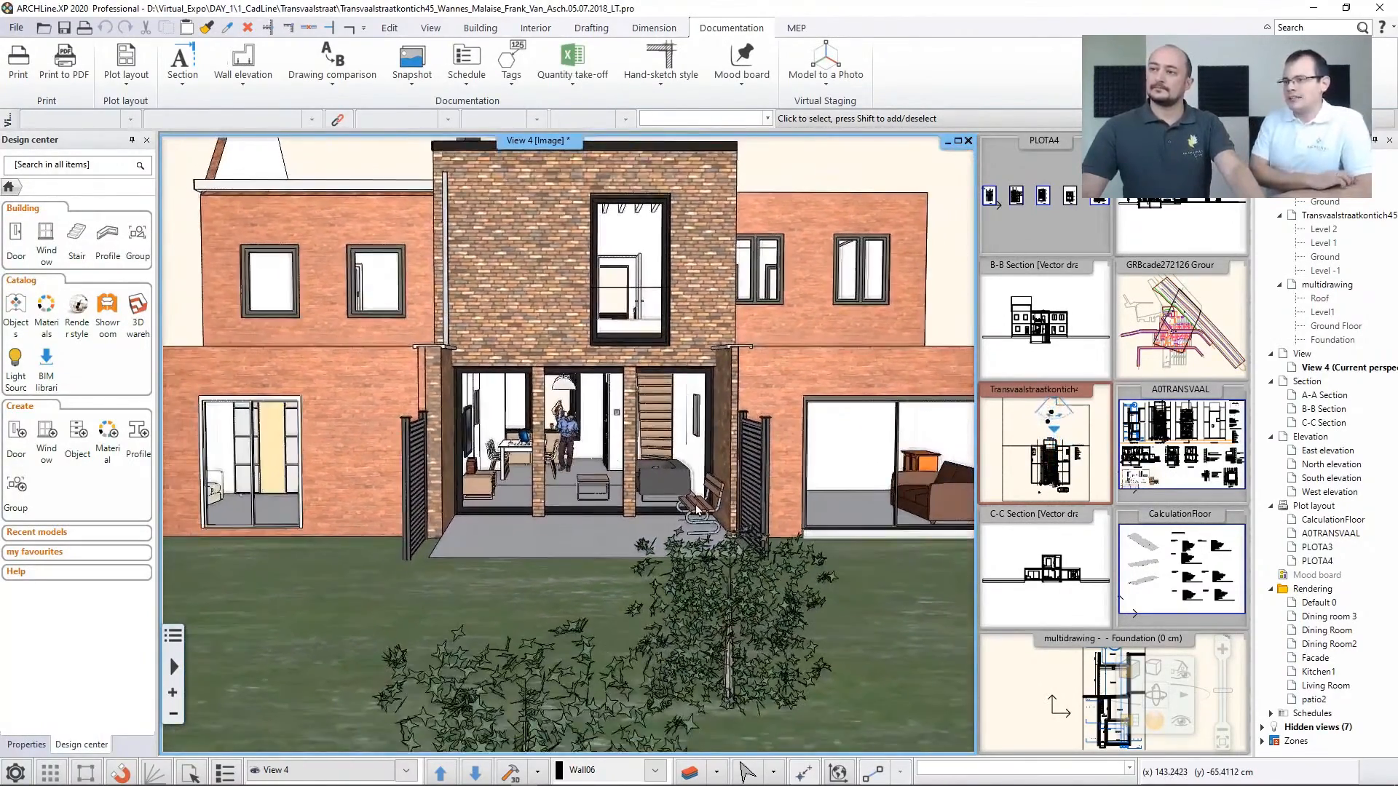
scroll(696, 510, down, 3)
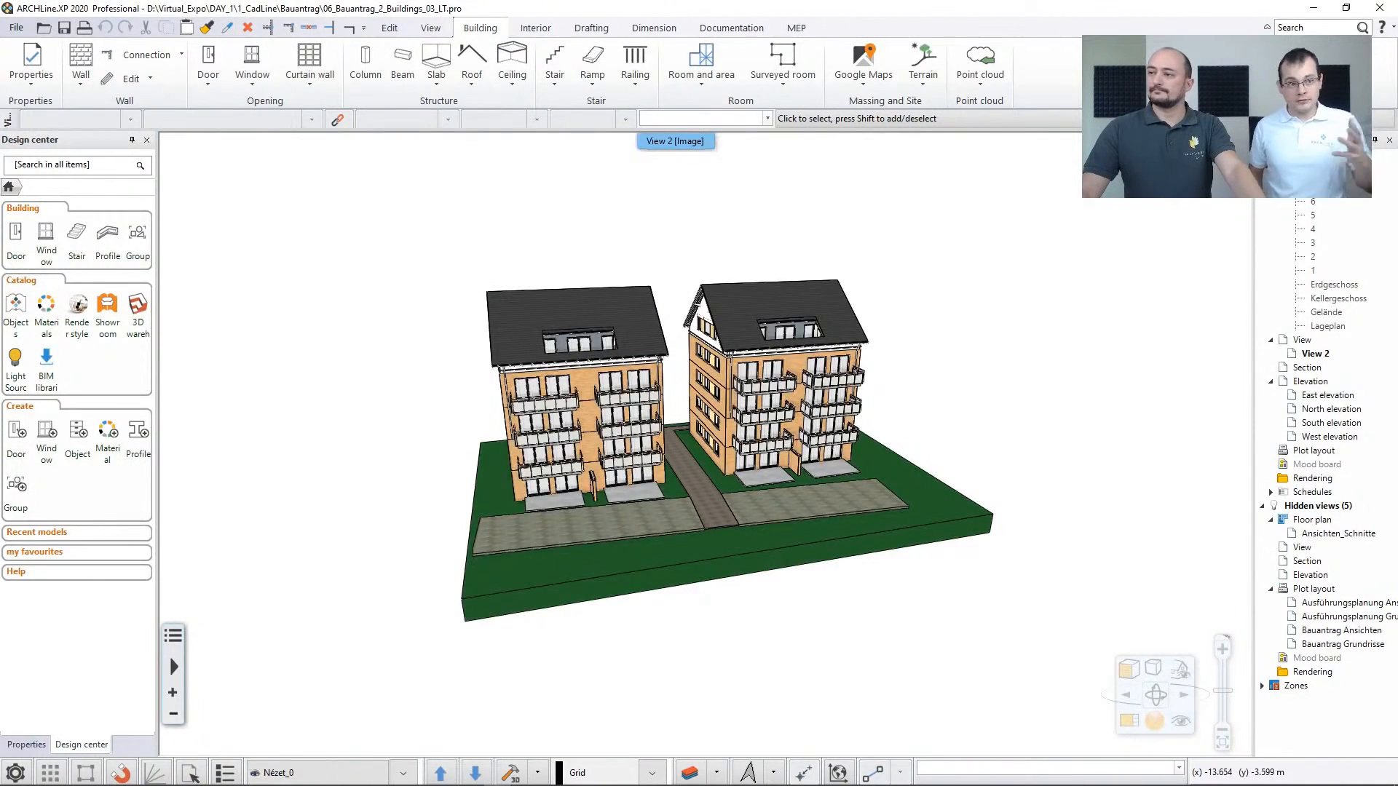
Examine the two apartment buildings of the 06_Bauantrag_2_Buildings_03_LT project up close and from another angle
middle_drag(496, 552, 466, 565)
middle_drag(540, 509, 529, 516)
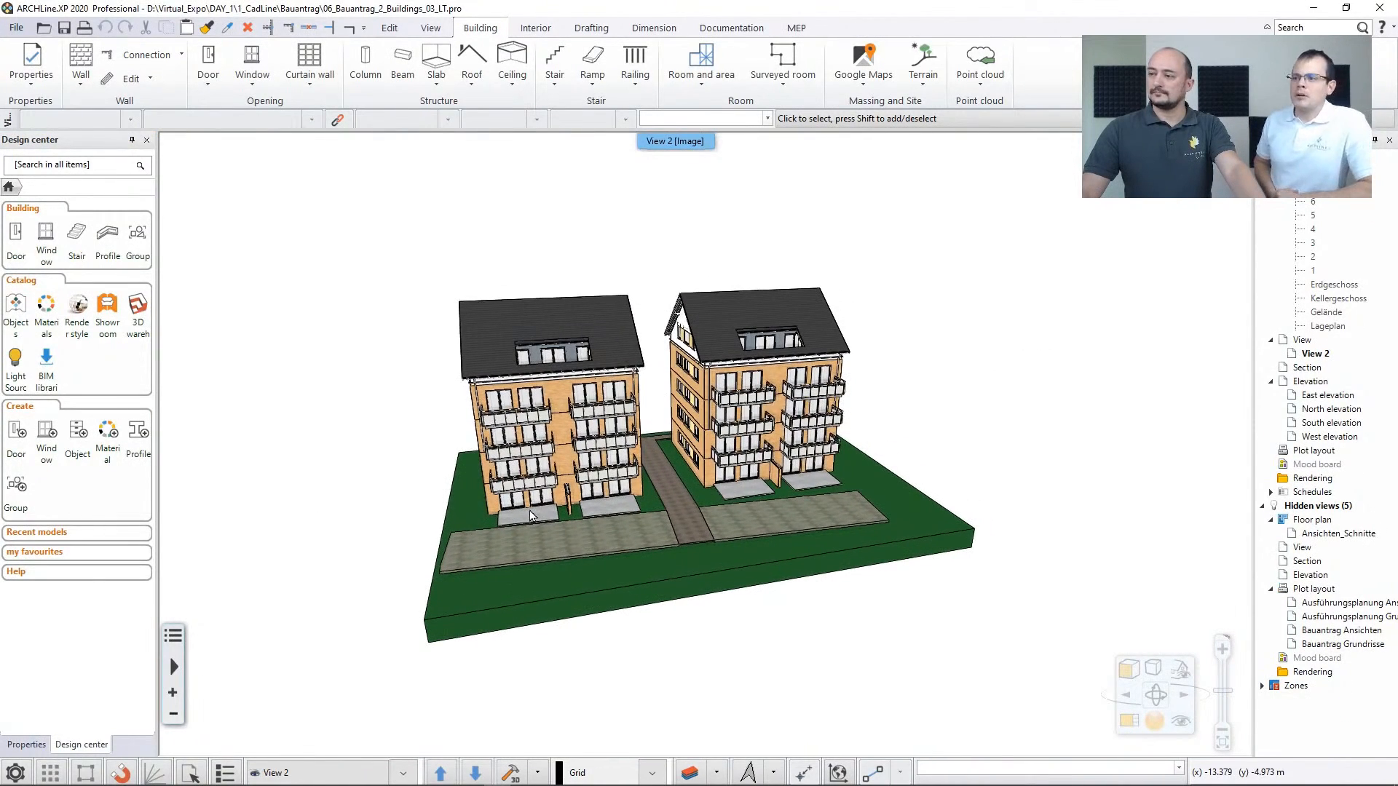
scroll(530, 516, up, 5)
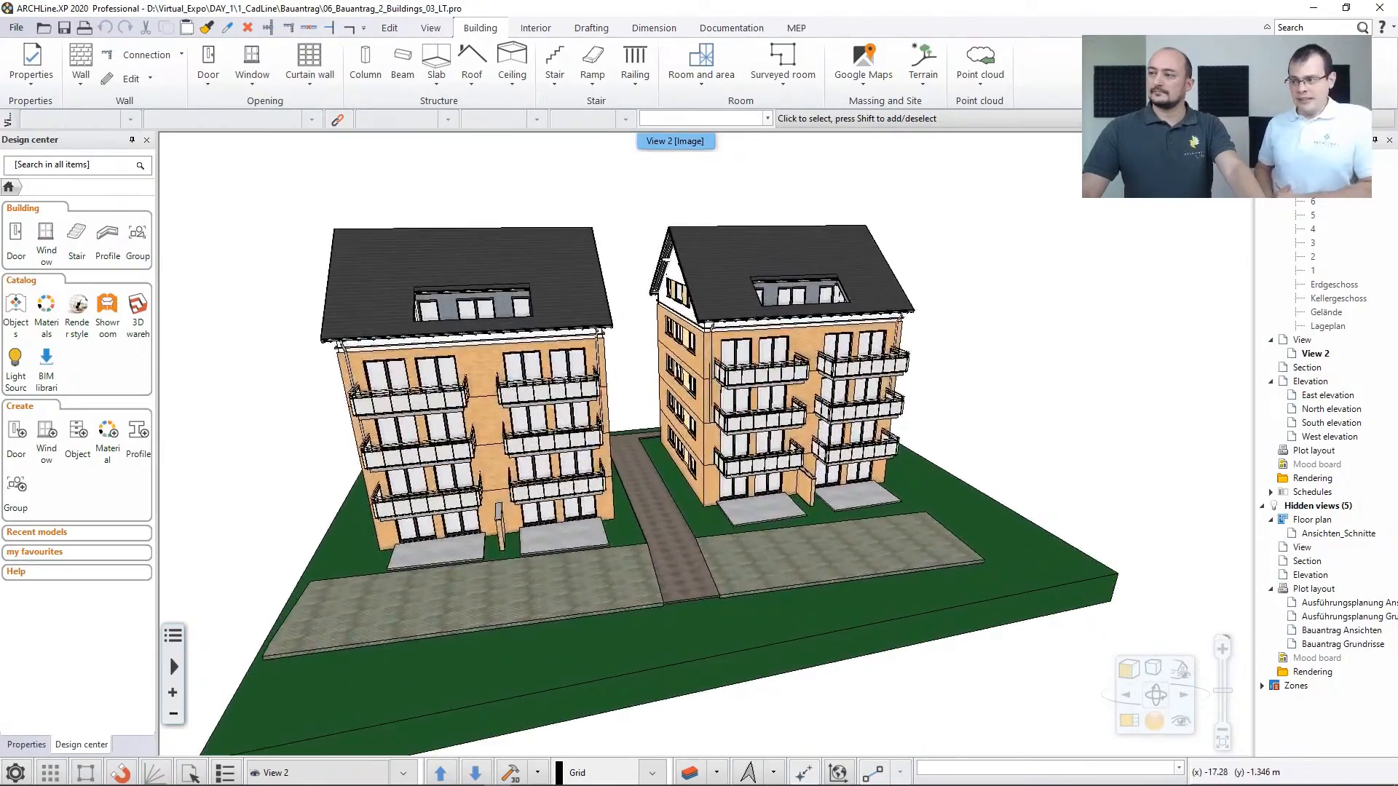
middle_drag(530, 515, 772, 471)
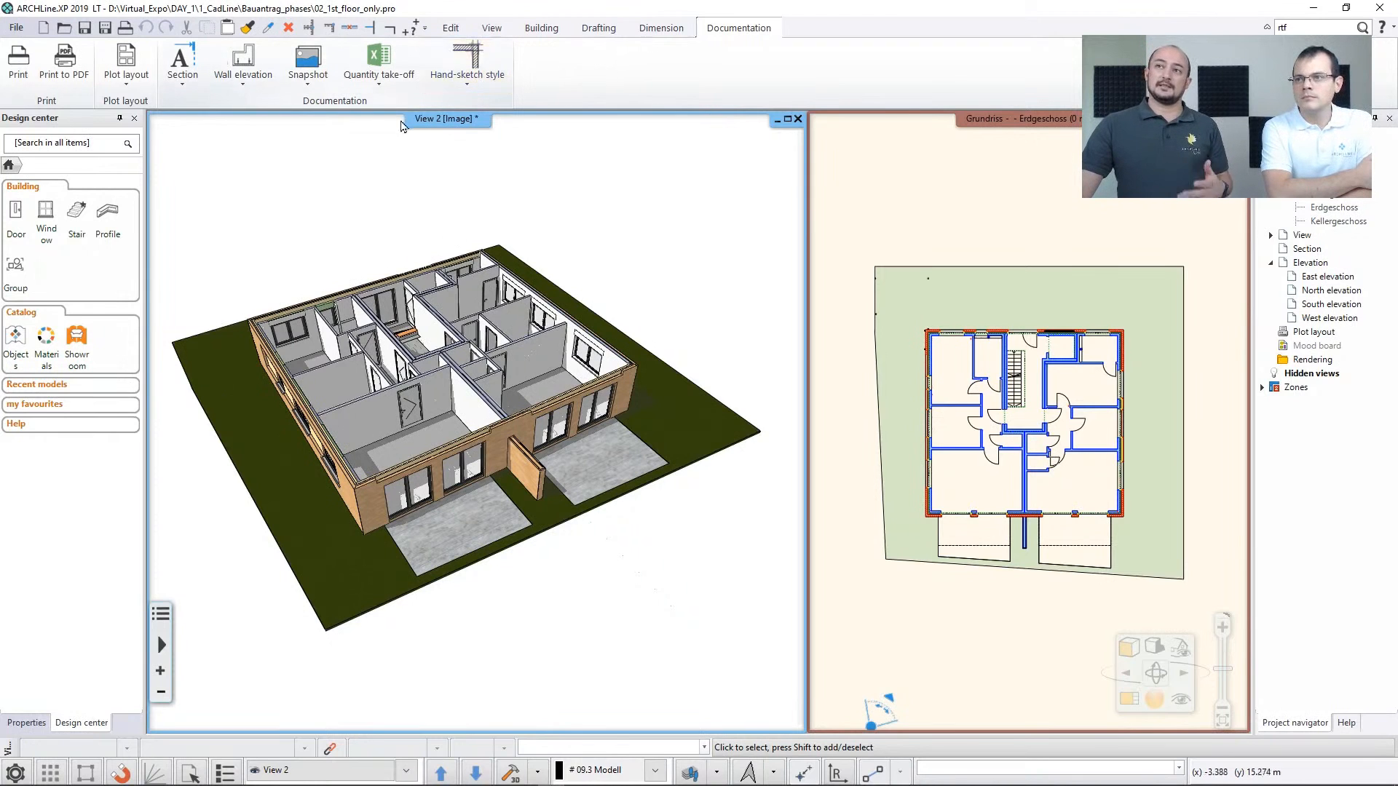
Review the Building, Drafting, Dimension and Documentation tool sets, ending on the Building tools
click(546, 29)
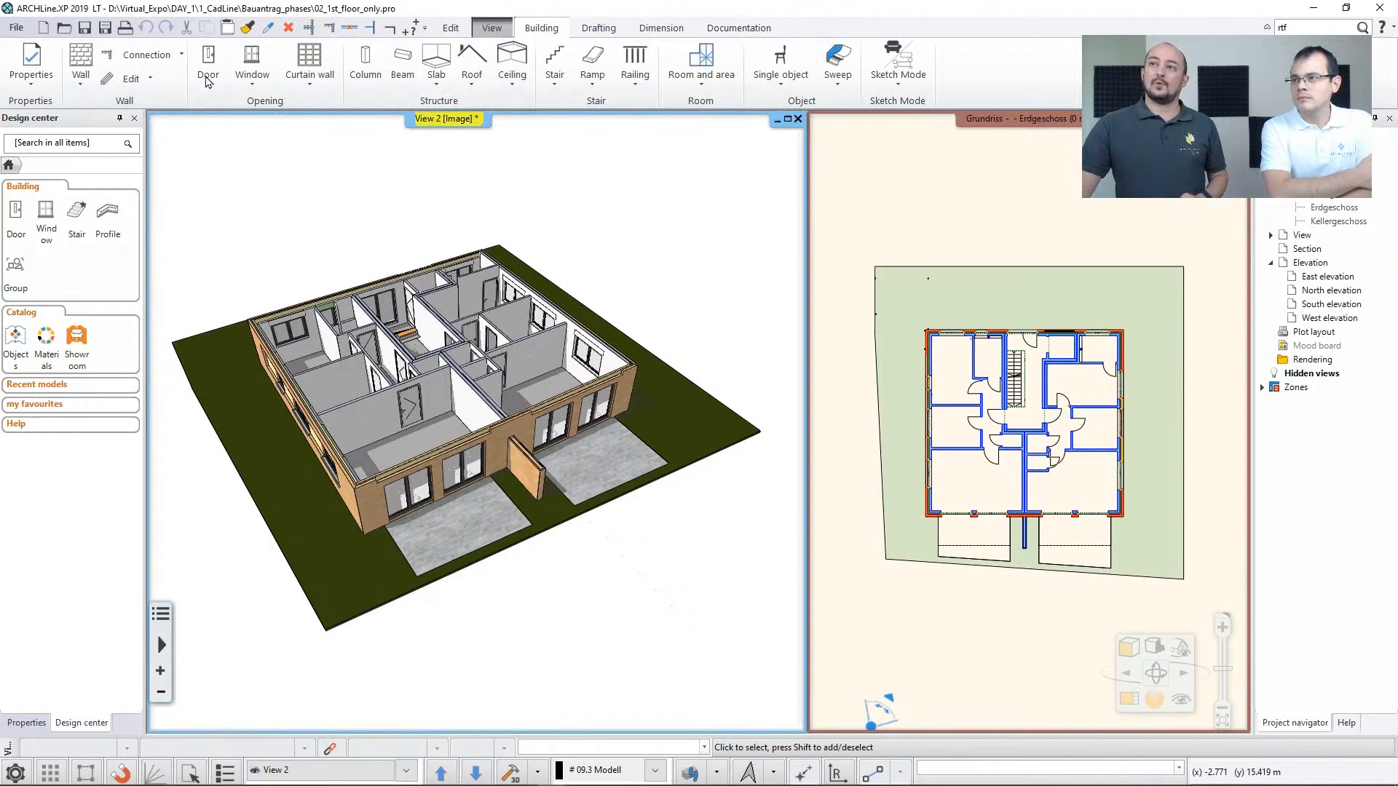
click(599, 30)
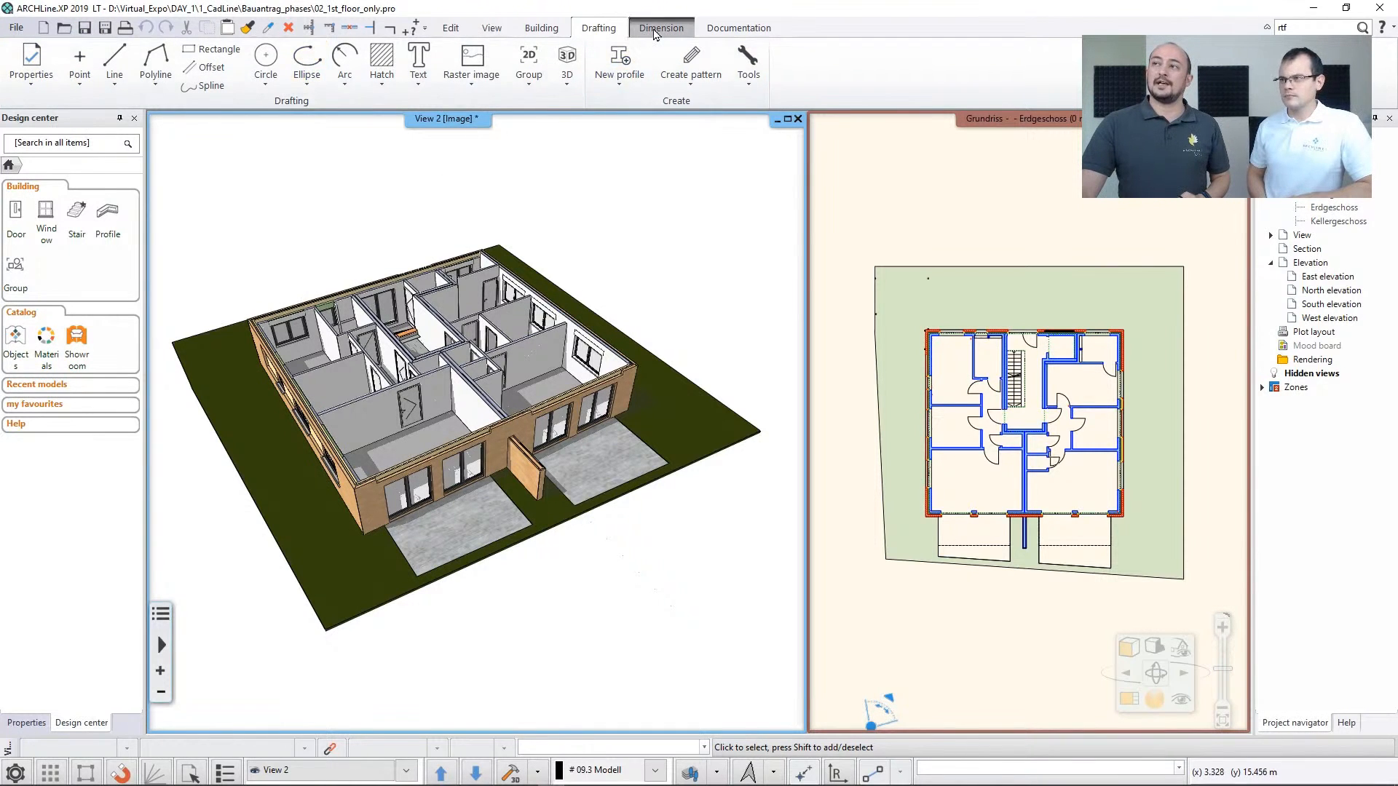
click(657, 31)
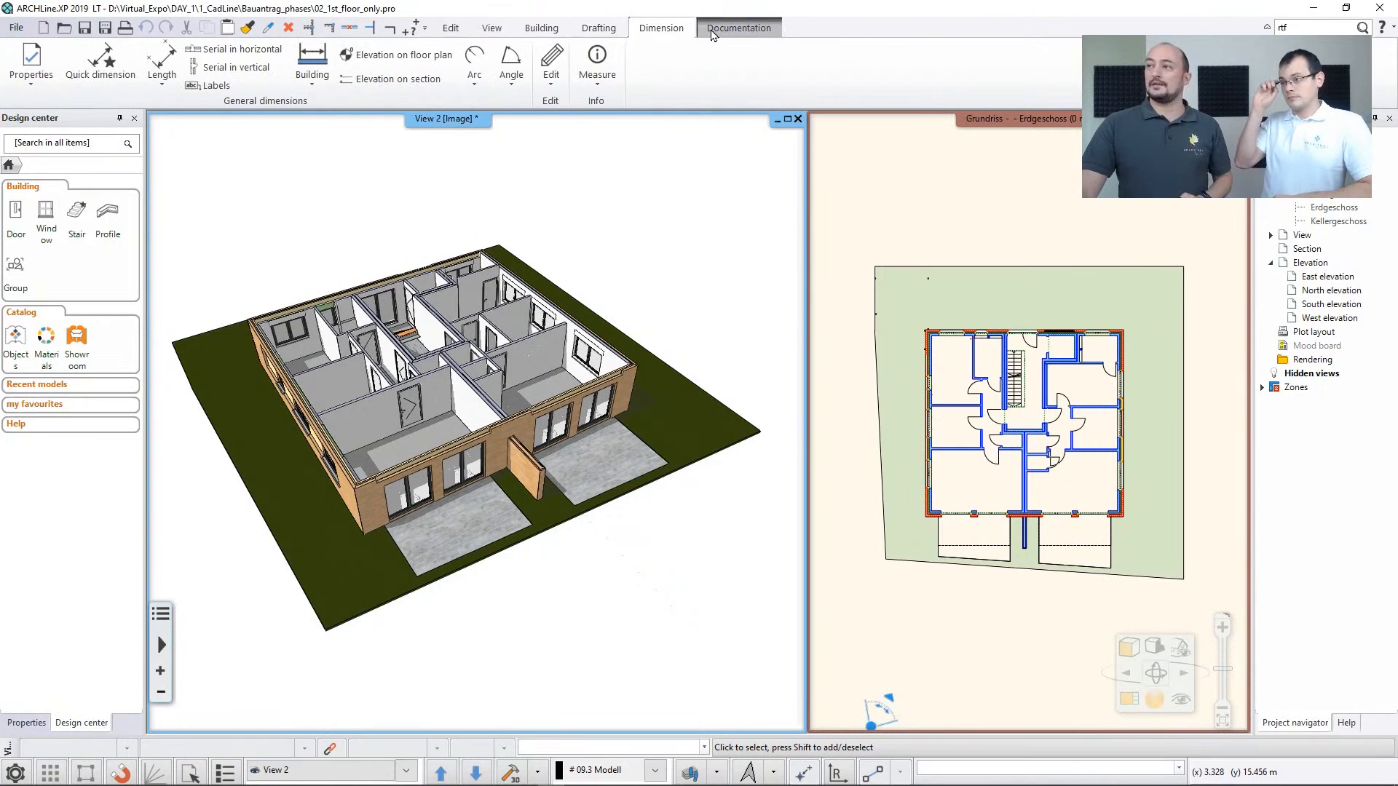
click(720, 31)
click(538, 31)
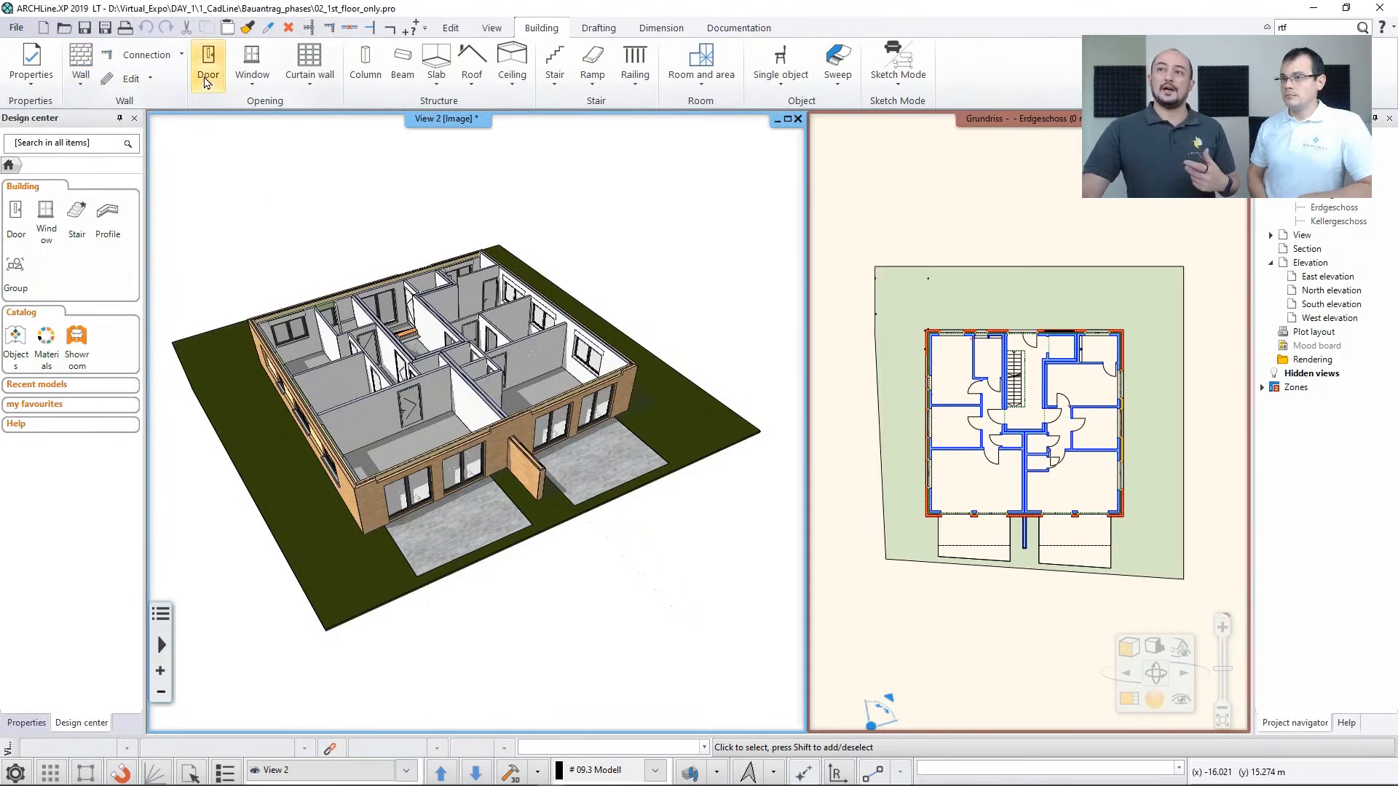
Examine the ground-floor model's rooms and read the description of the Walls on DWG drawing tool
scroll(494, 429, up, 5)
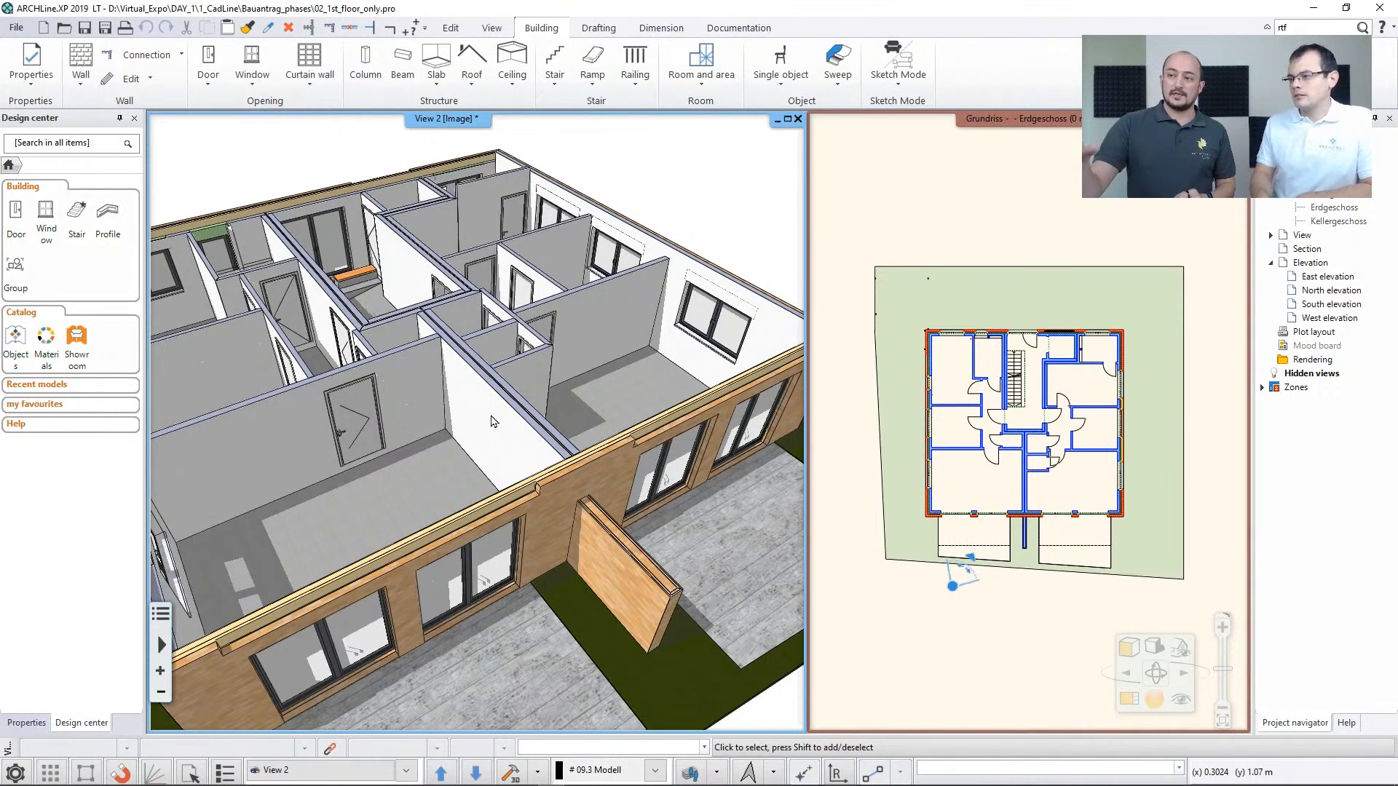
click(86, 80)
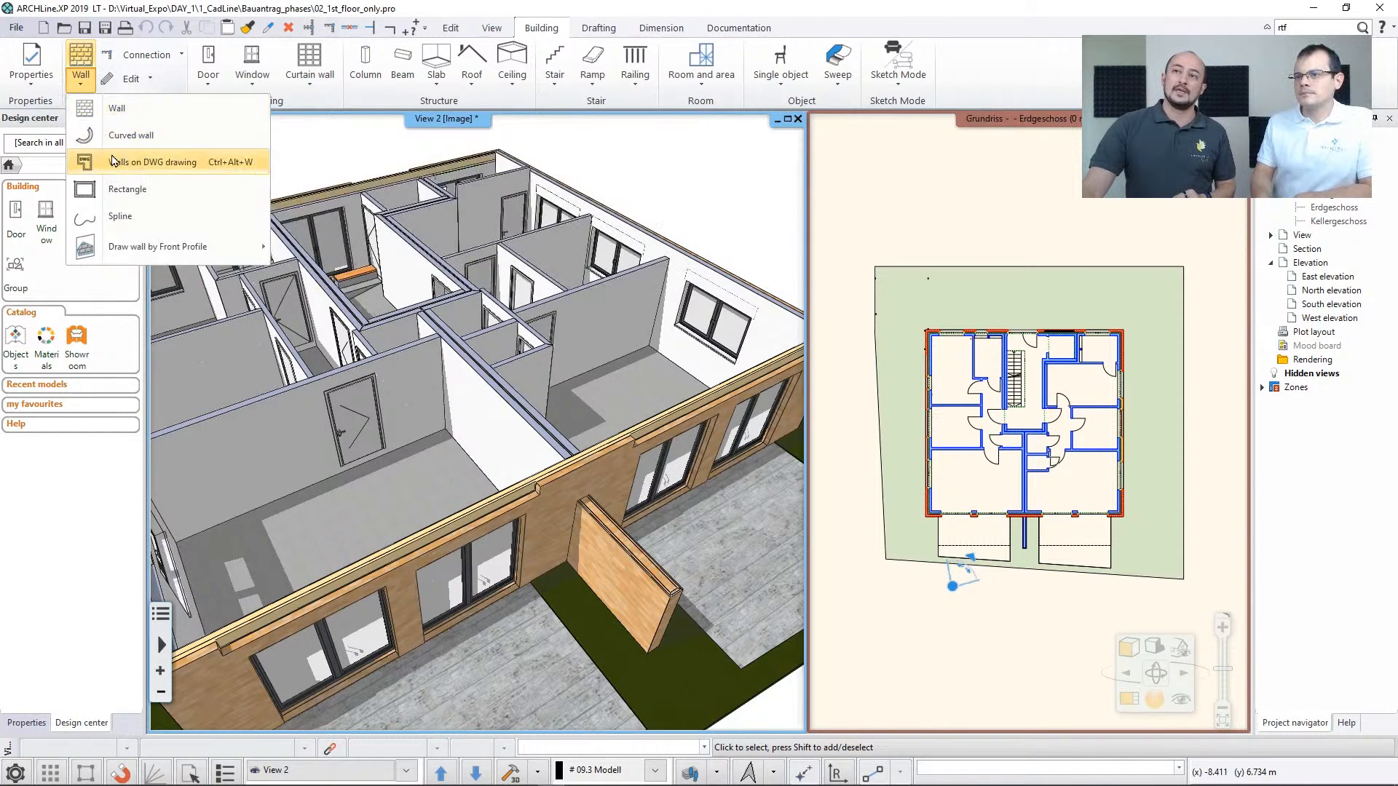
mouse_move(149, 169)
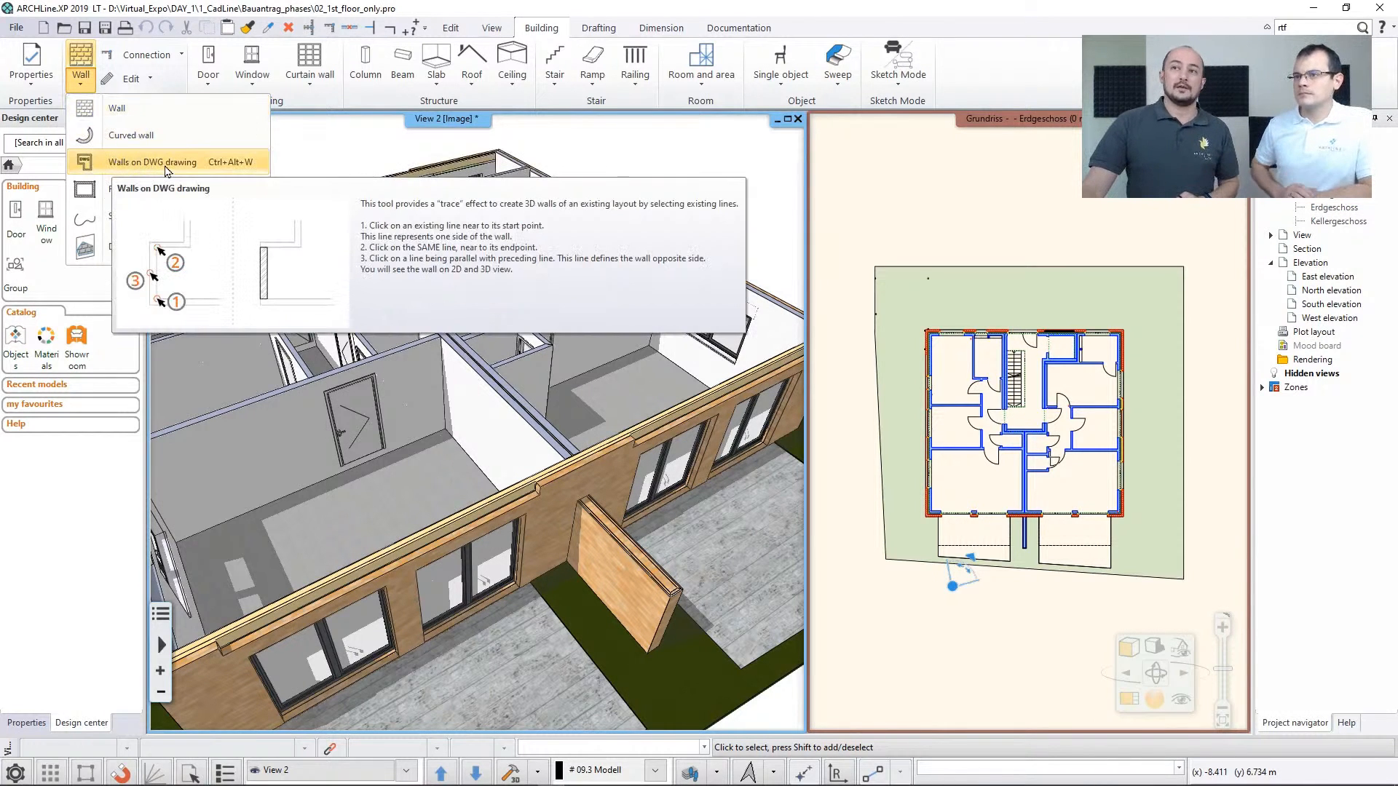
click(336, 169)
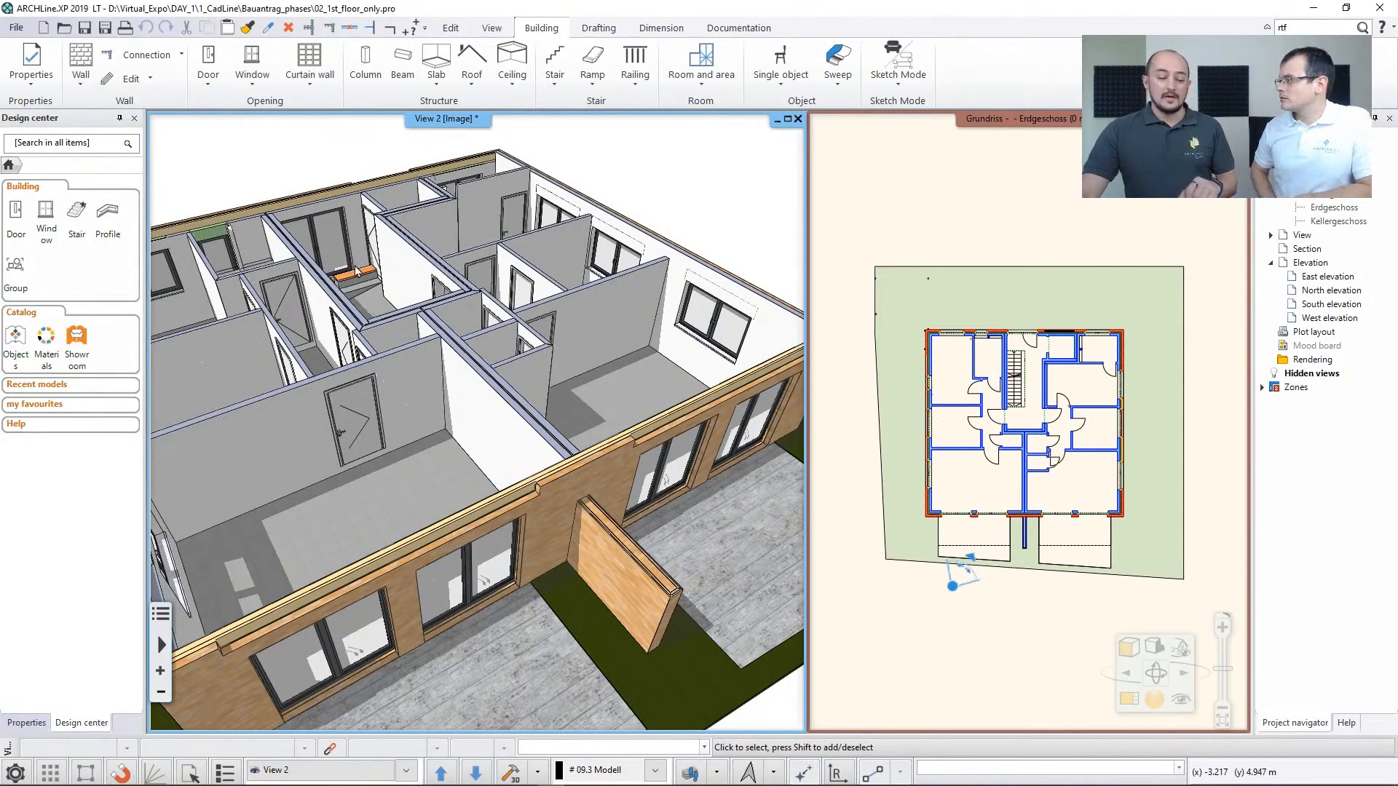
middle_drag(547, 318, 384, 316)
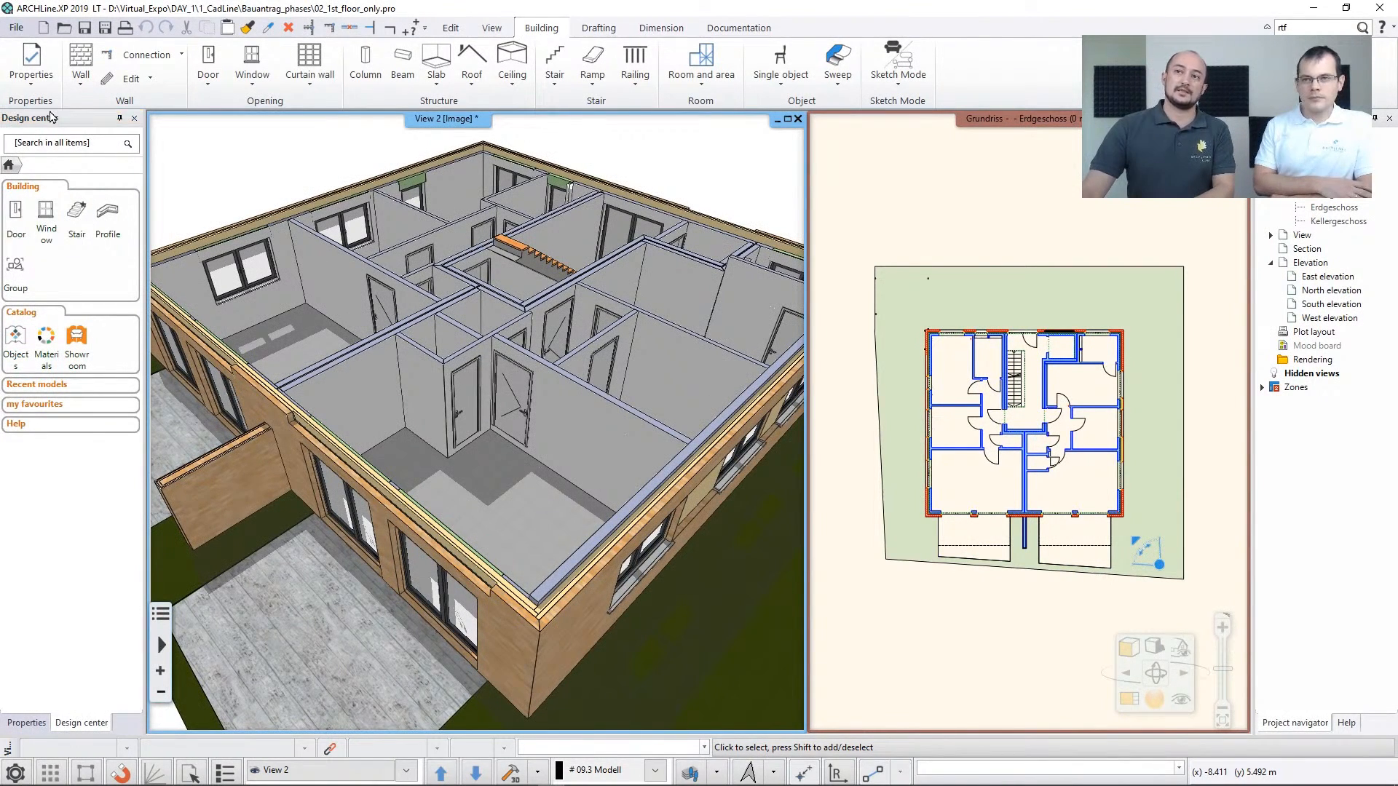
Browse the door library's industrial and outdoor categories and display the outdoor doors with sidelight
click(18, 212)
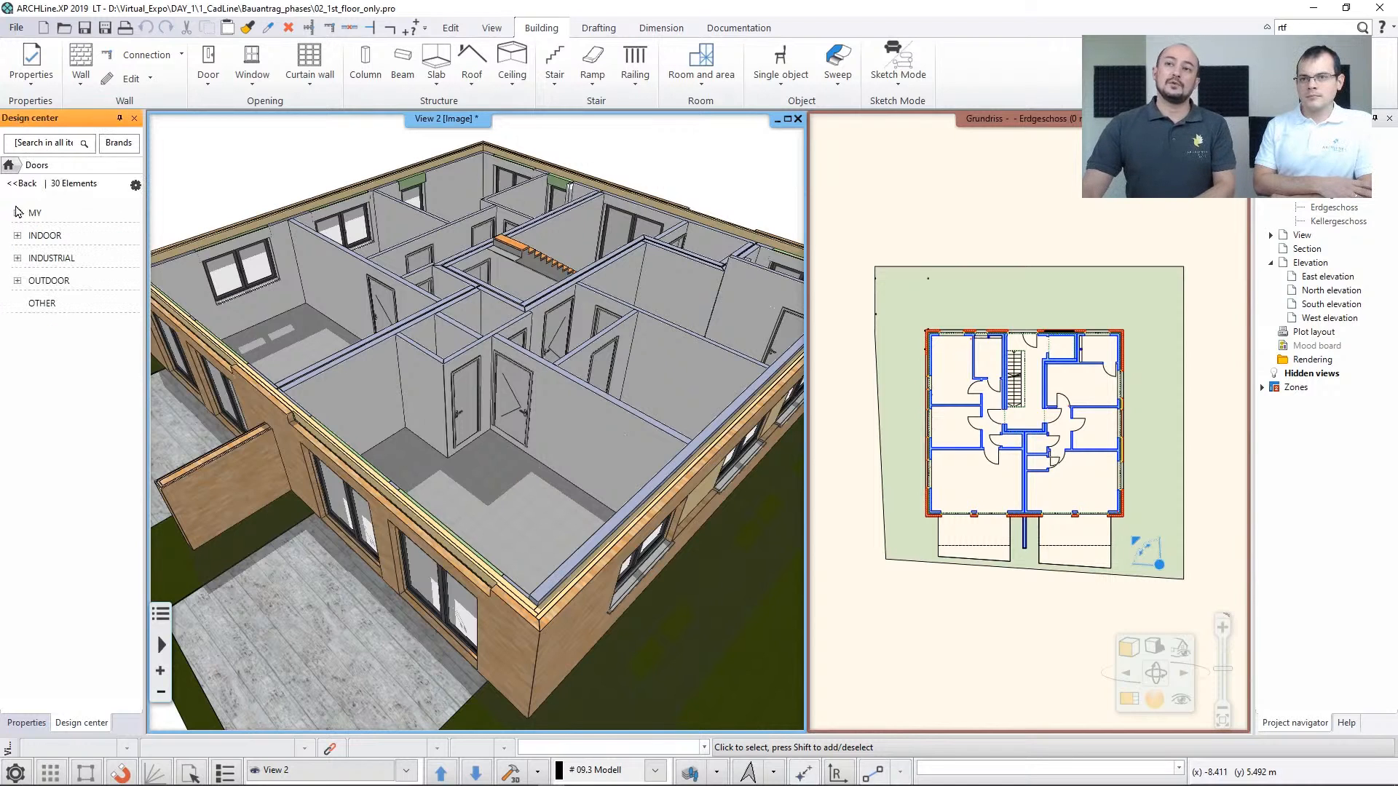
click(47, 259)
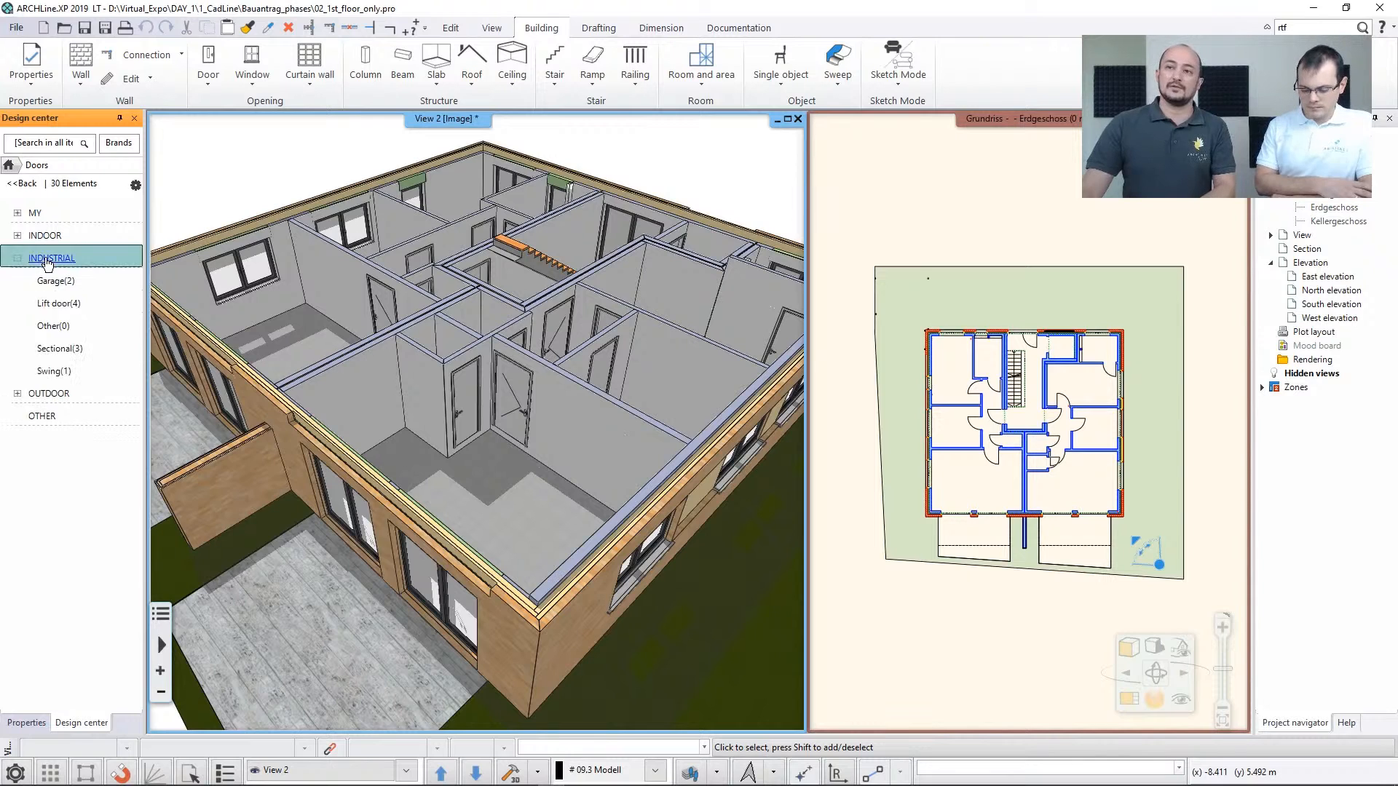
click(56, 394)
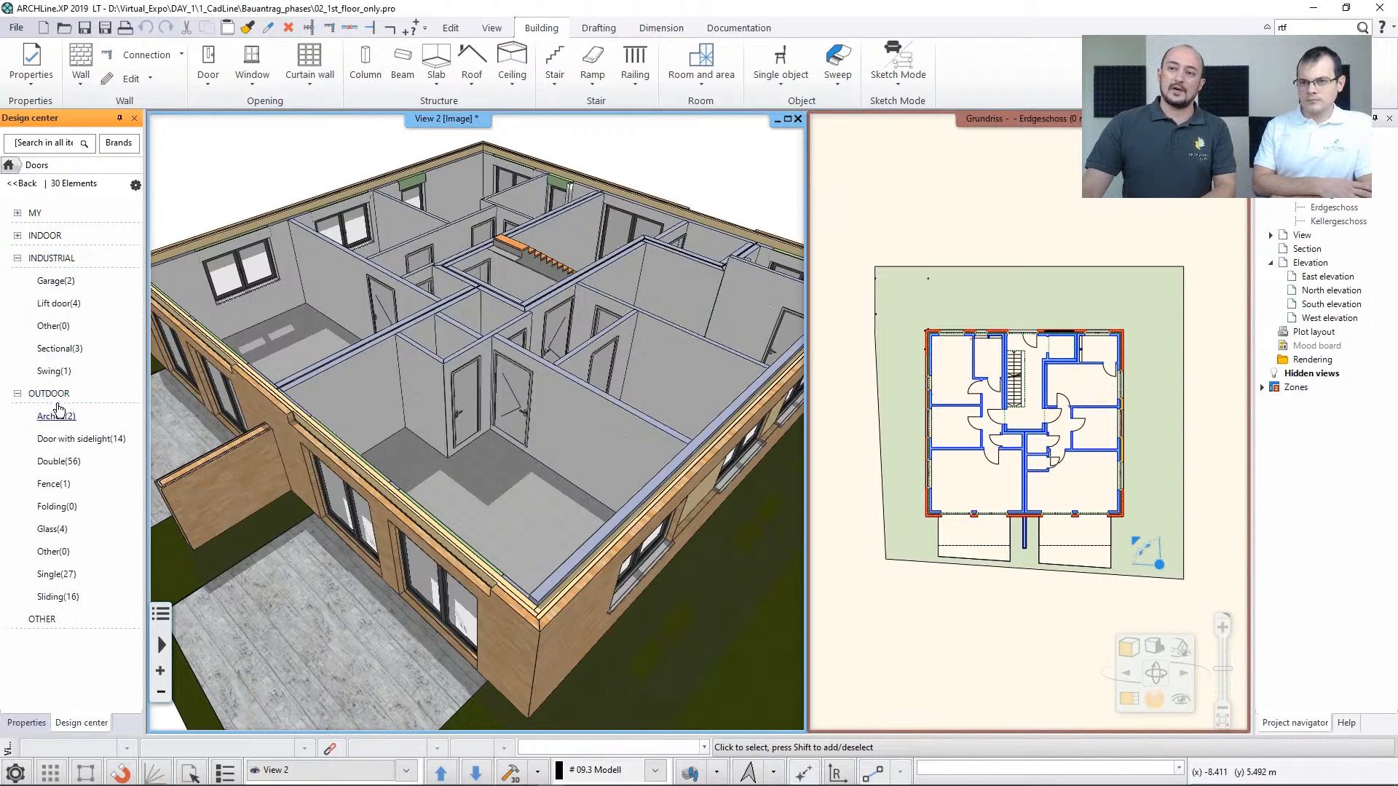
click(65, 440)
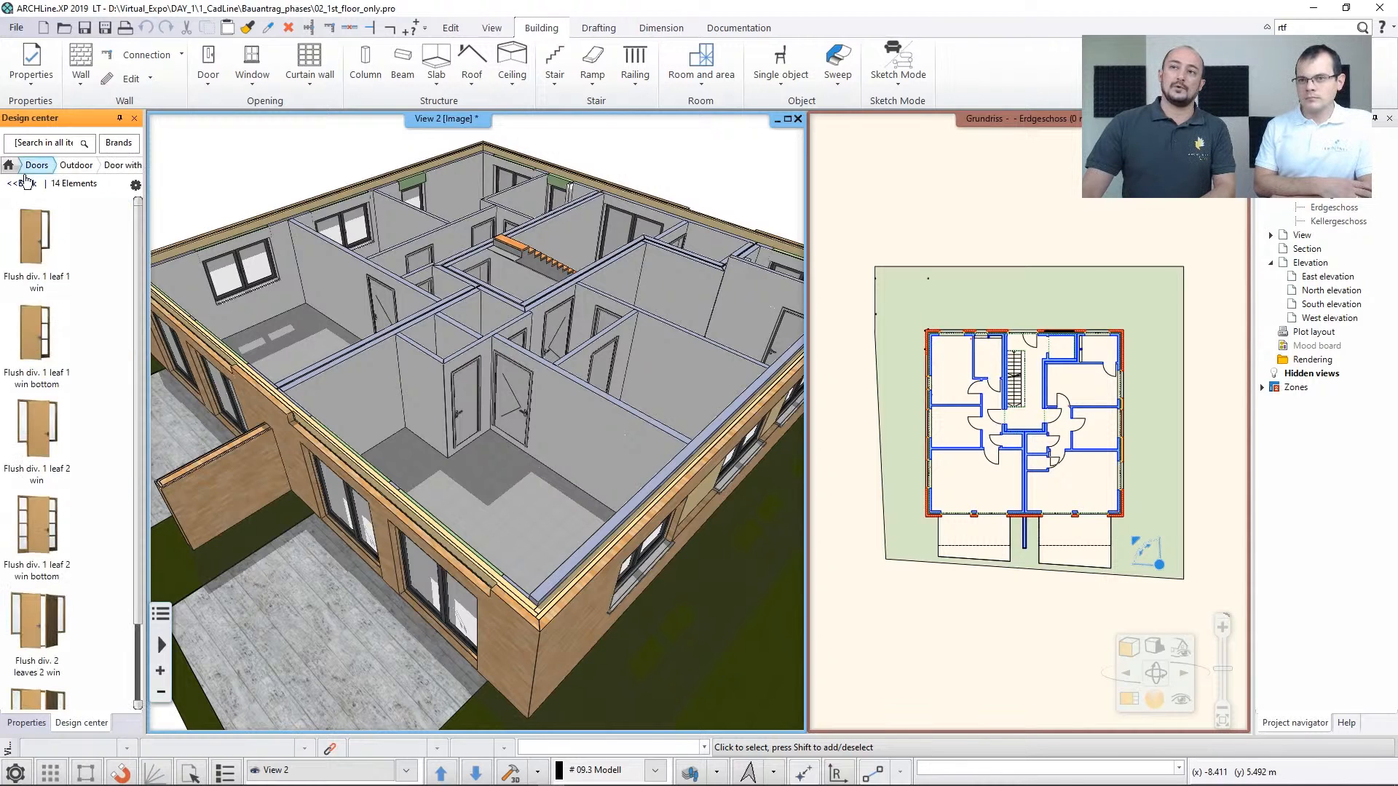
Go back to the door categories and display the outdoor double doors
click(26, 174)
click(24, 229)
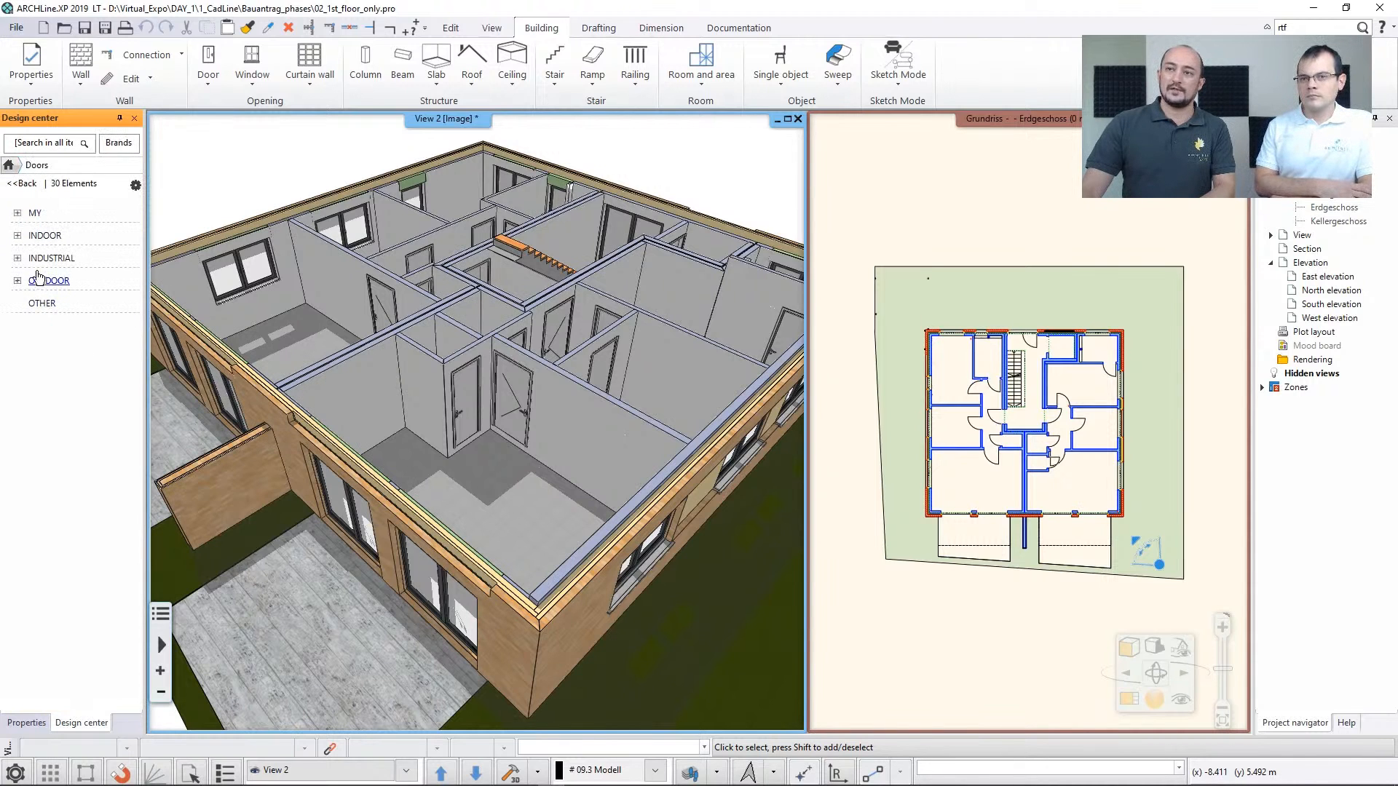
click(45, 281)
click(58, 348)
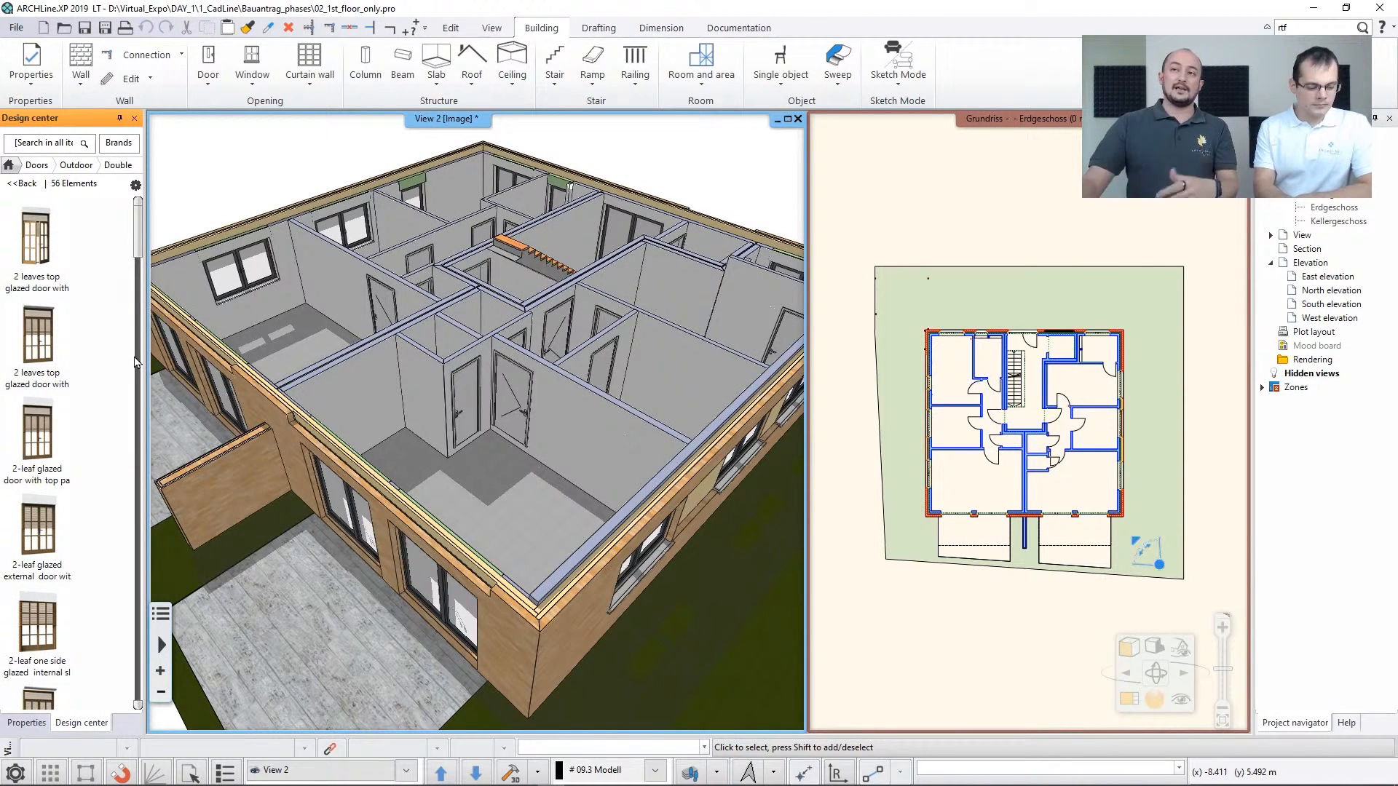
Widen the Design center to fit two columns of items and return it to its start page
drag(143, 362, 159, 363)
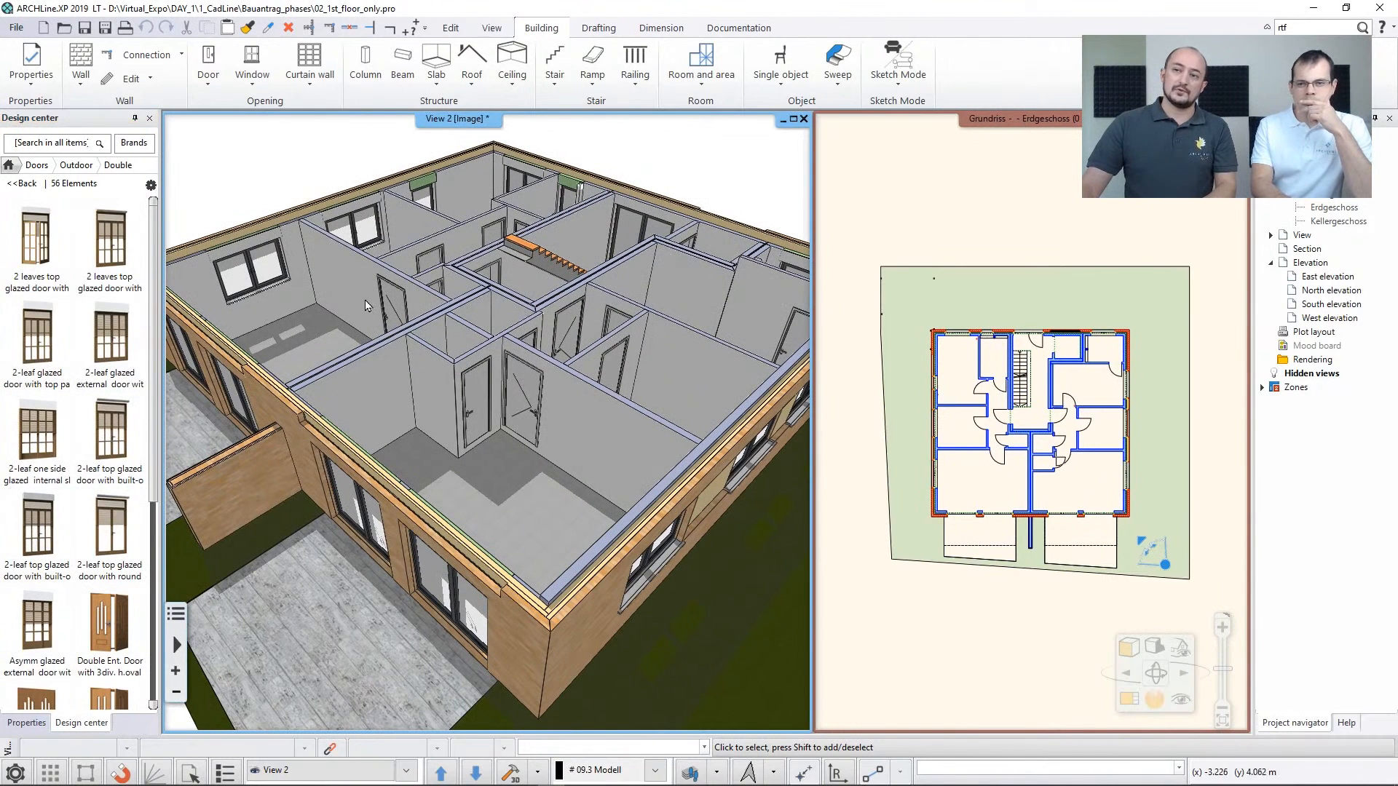
click(44, 146)
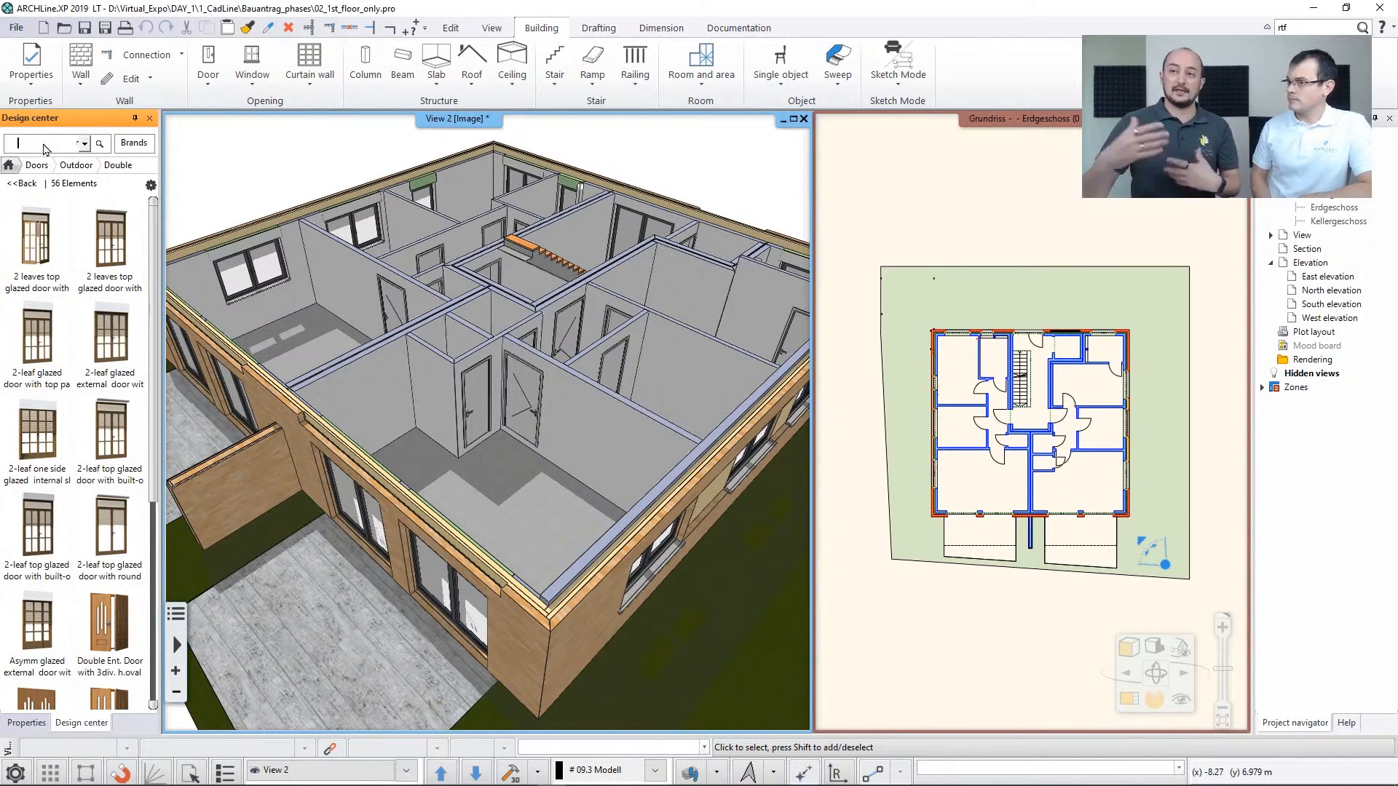
click(9, 165)
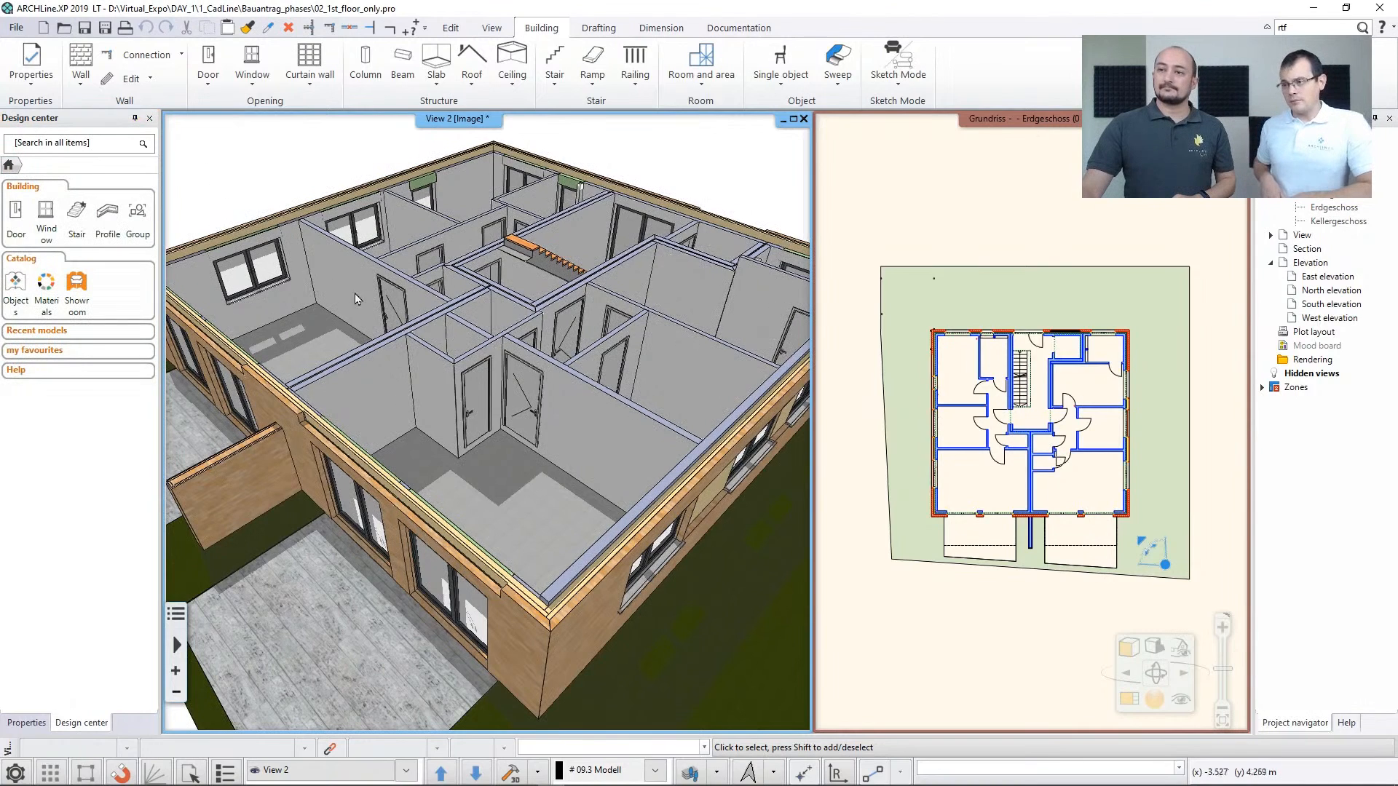
Start a general file import and review the supported file types, keeping AutoCAD DWG (*.dwg) selected
scroll(363, 303, down, 5)
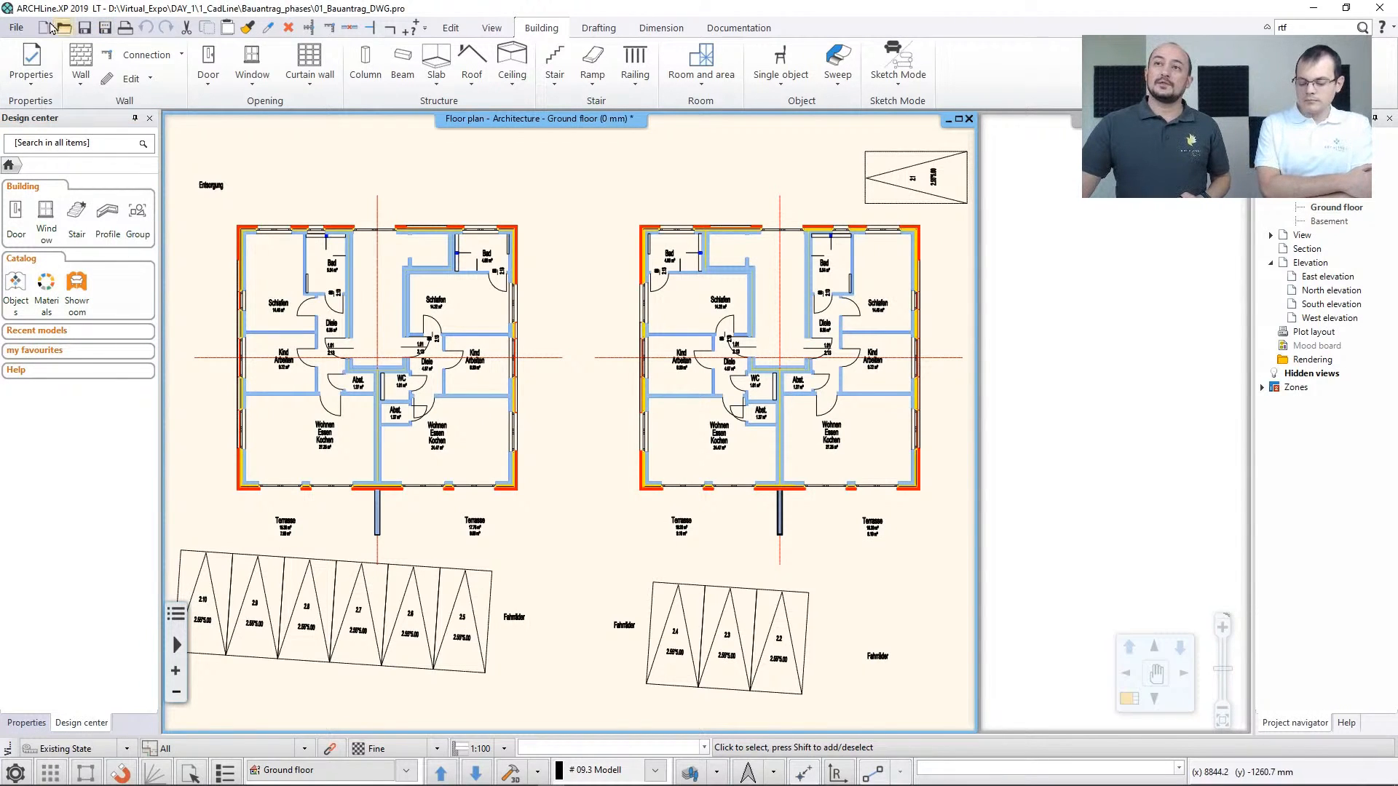
click(16, 27)
mouse_move(62, 194)
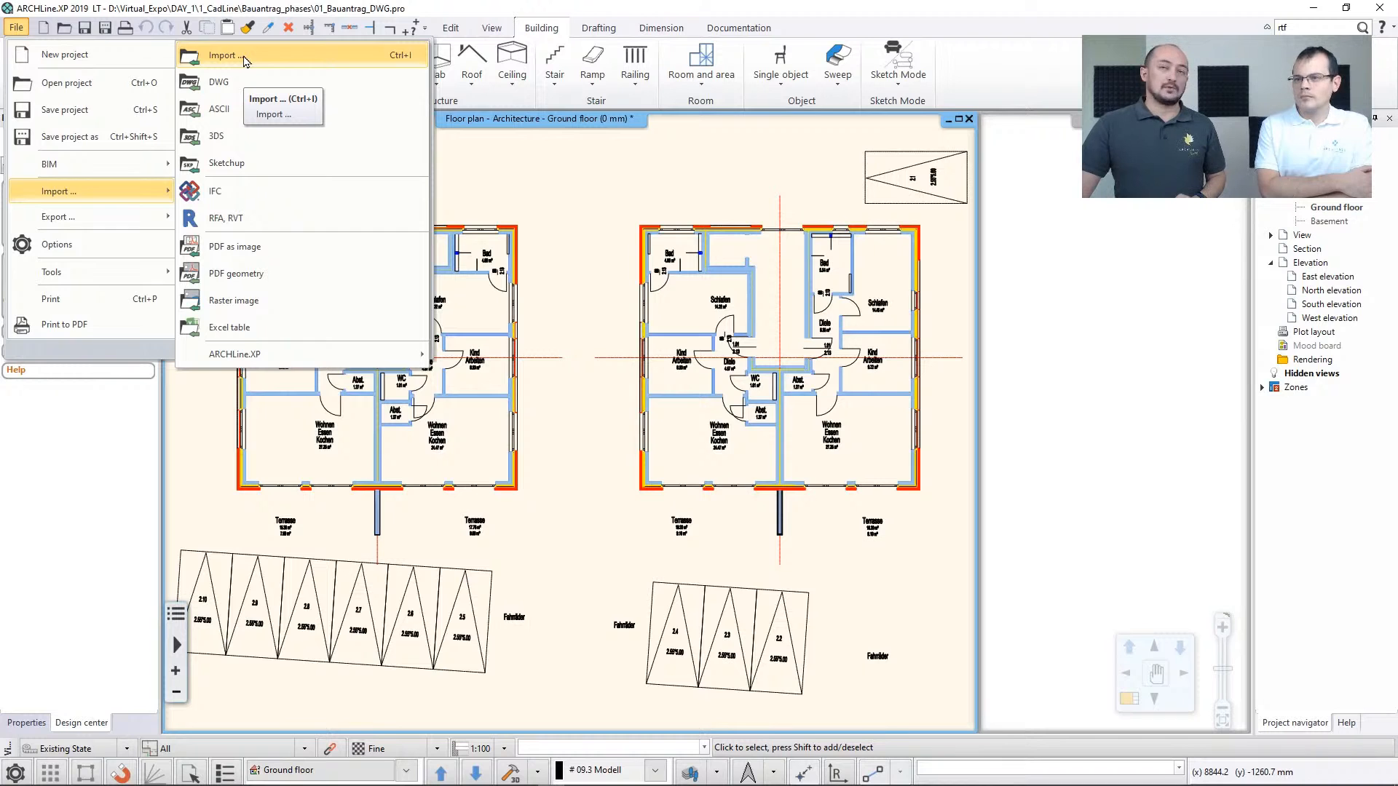
click(245, 58)
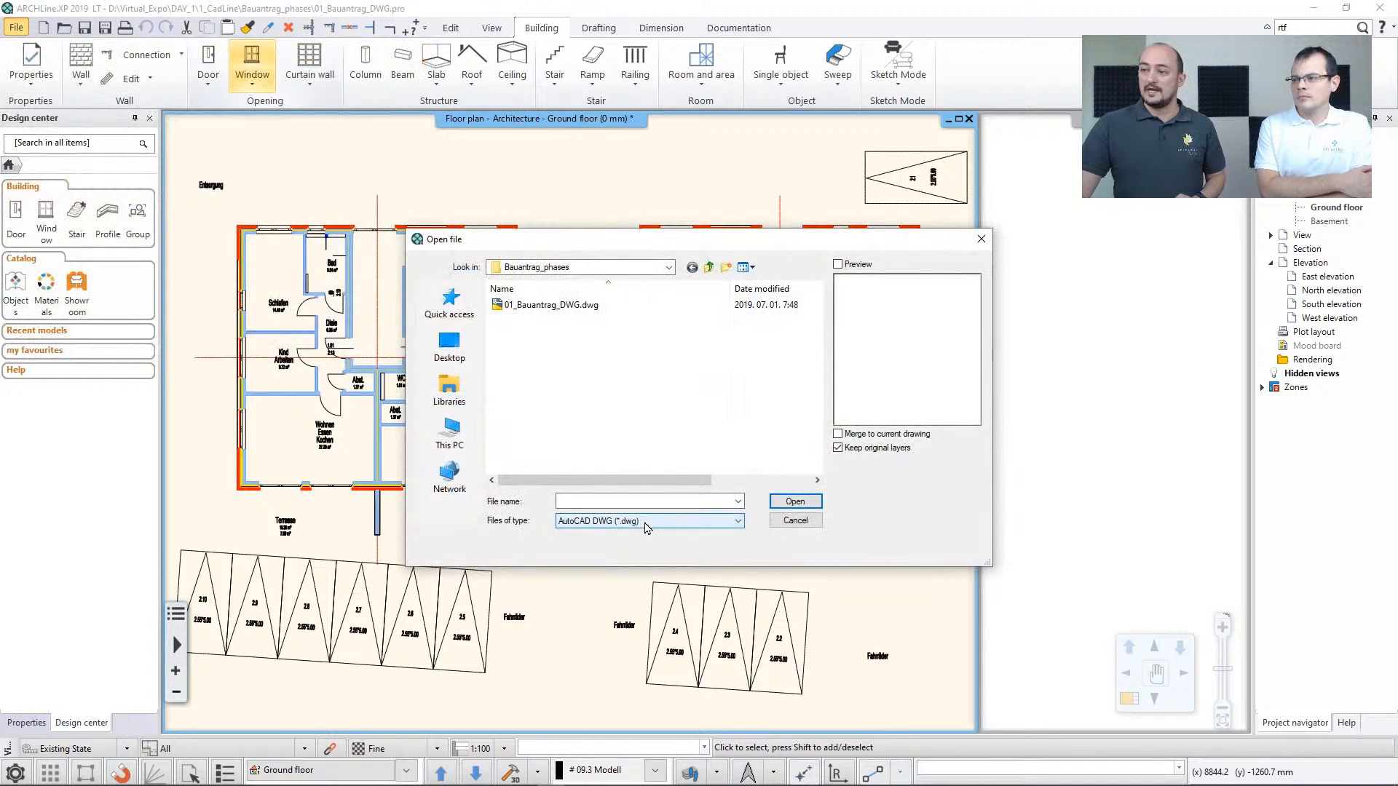
click(646, 522)
click(571, 331)
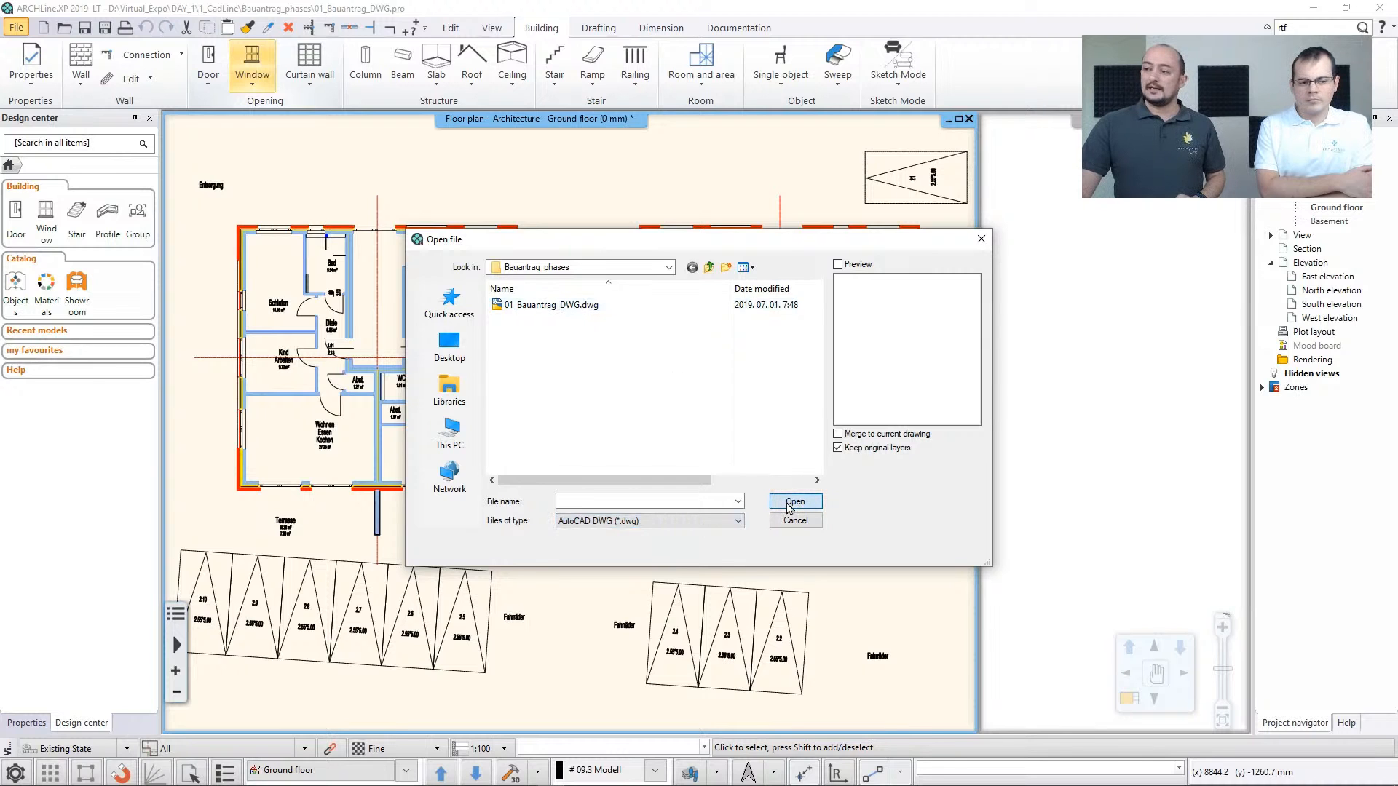
Preview 01_Bauantrag_DWG.dwg with its space and unit import options, cancel the import and return to the ground-floor plan
click(789, 507)
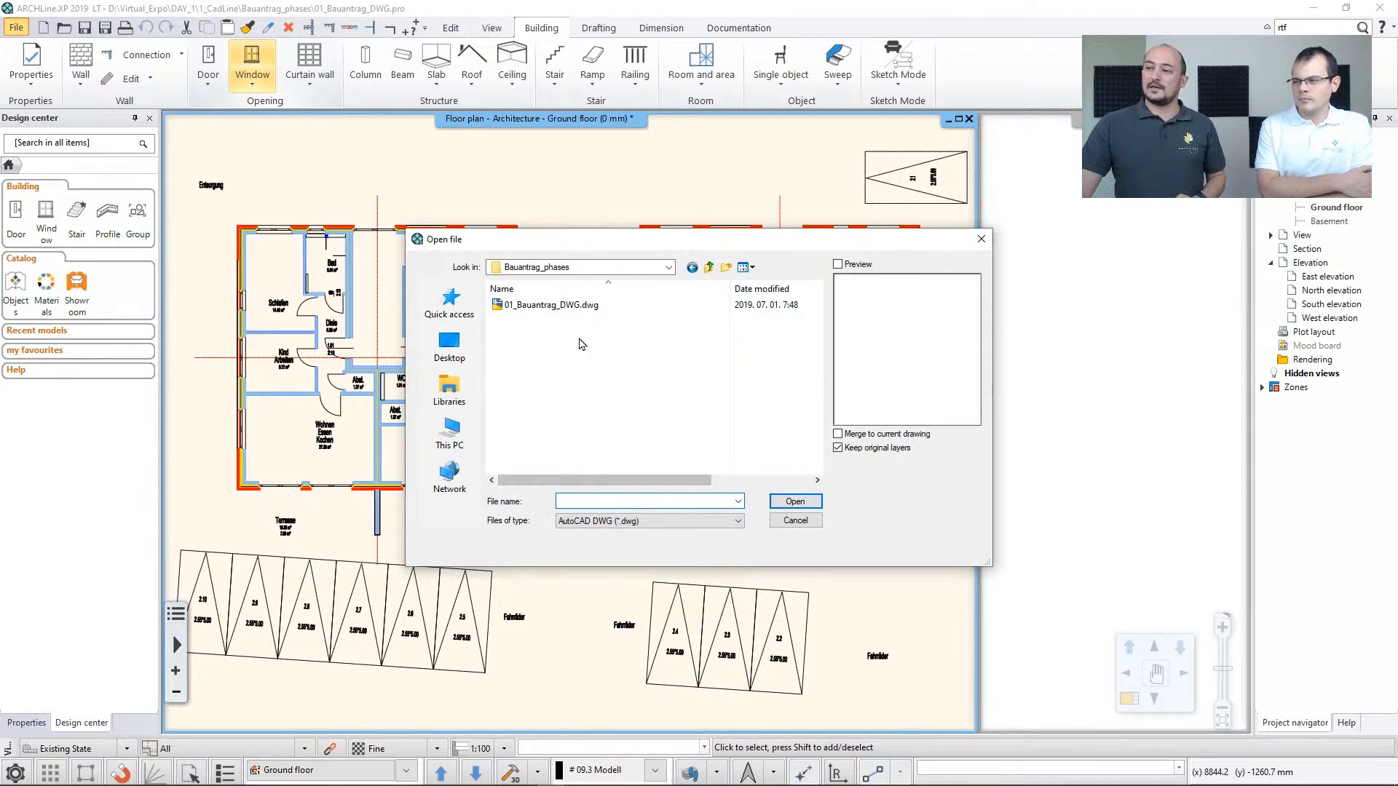
click(575, 305)
click(773, 501)
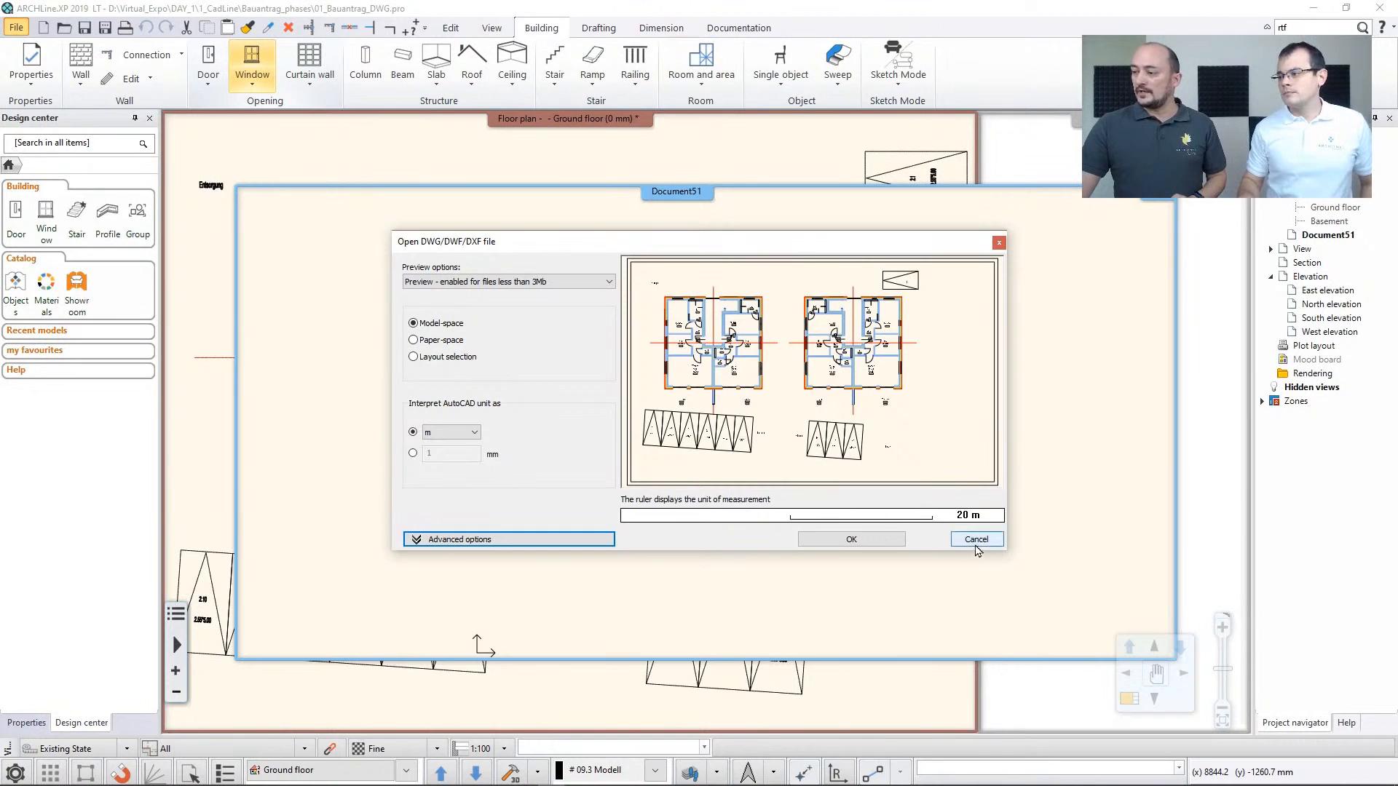
click(977, 545)
click(715, 423)
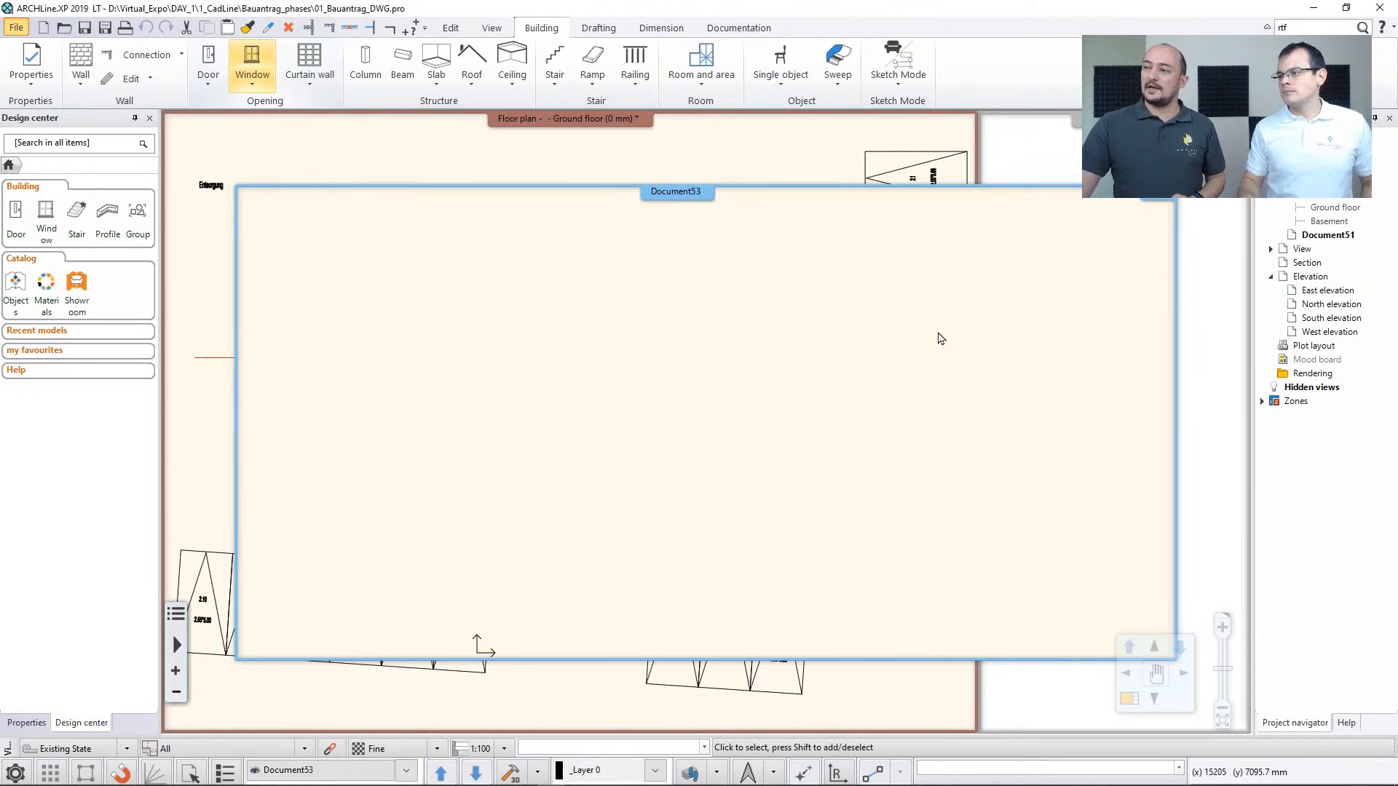
click(761, 176)
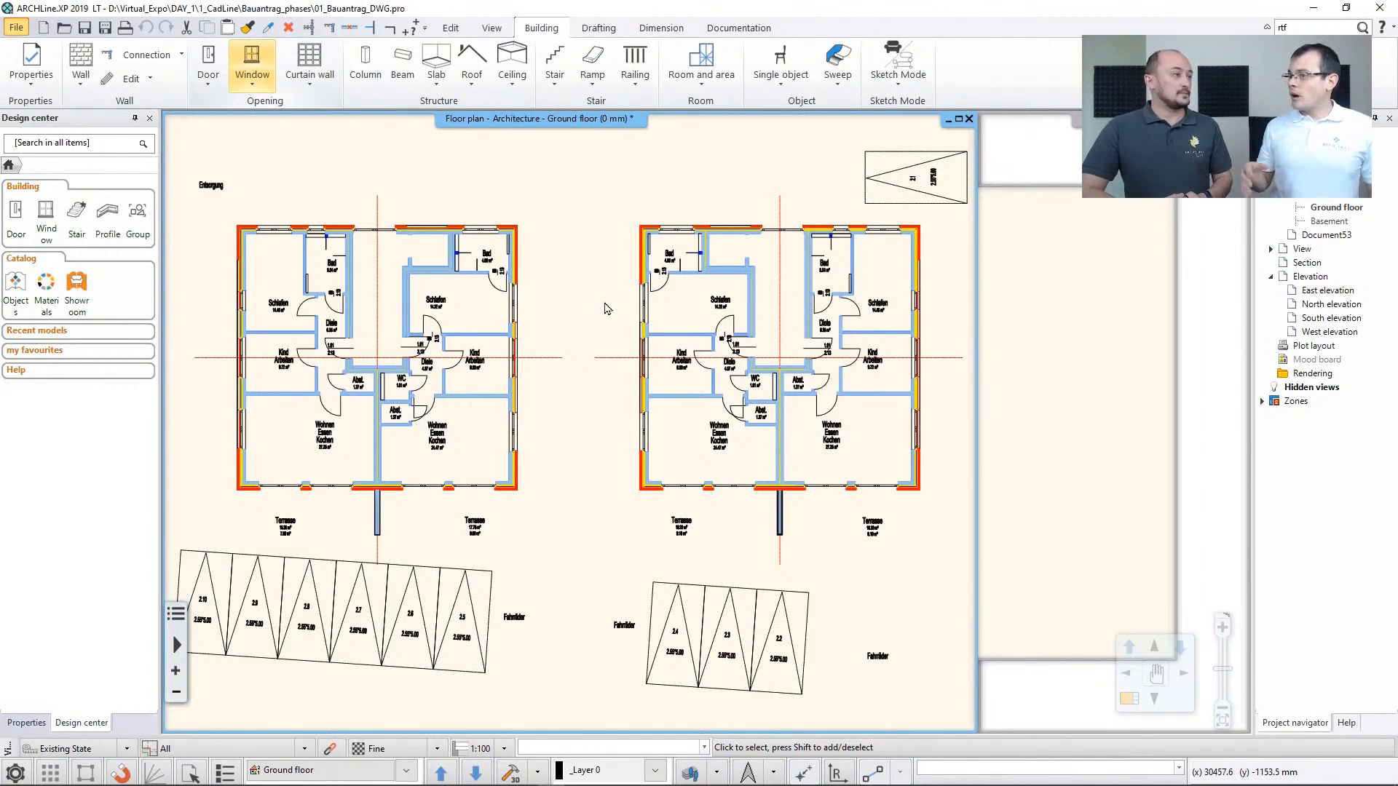
Examine the drawing's layers and layer filters in the Layer Manager and close it without changes
click(717, 772)
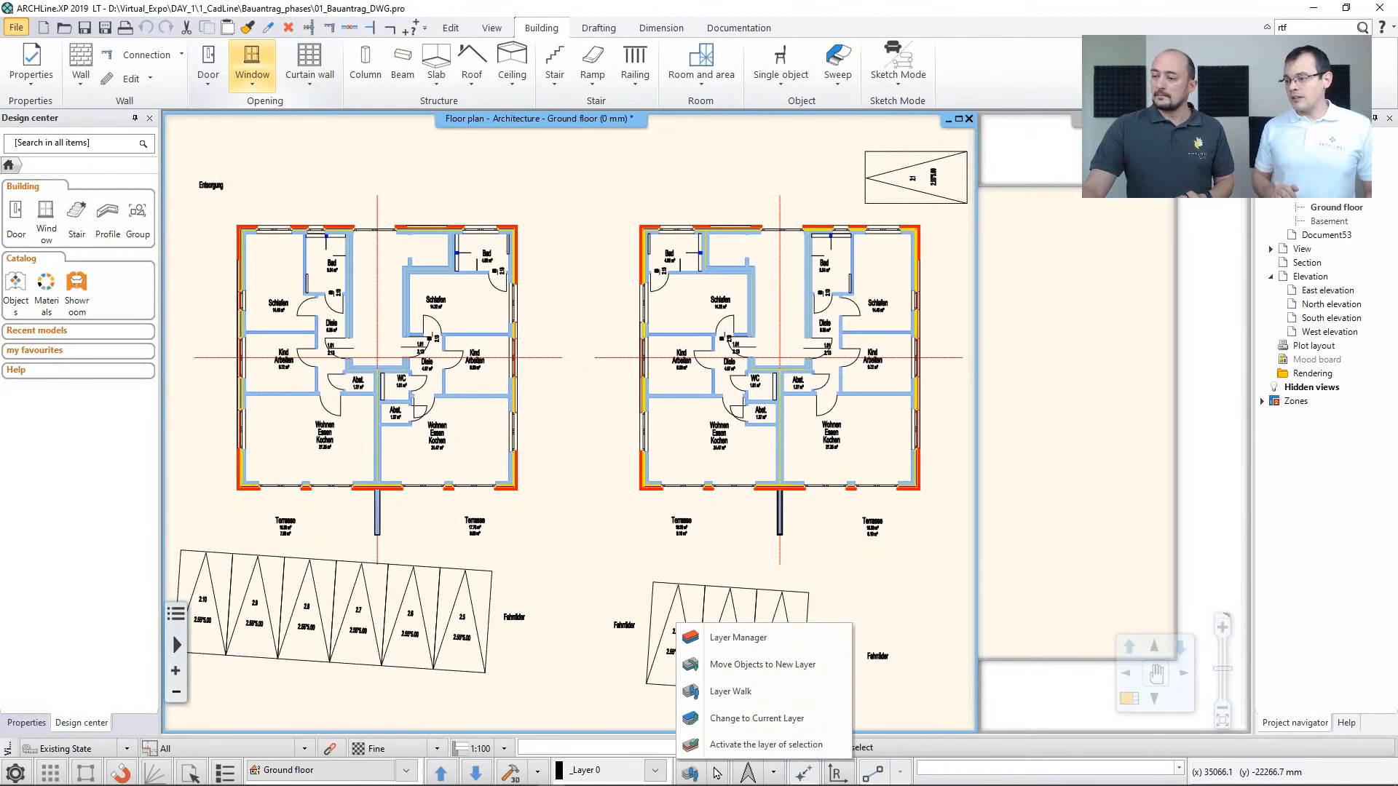
click(735, 638)
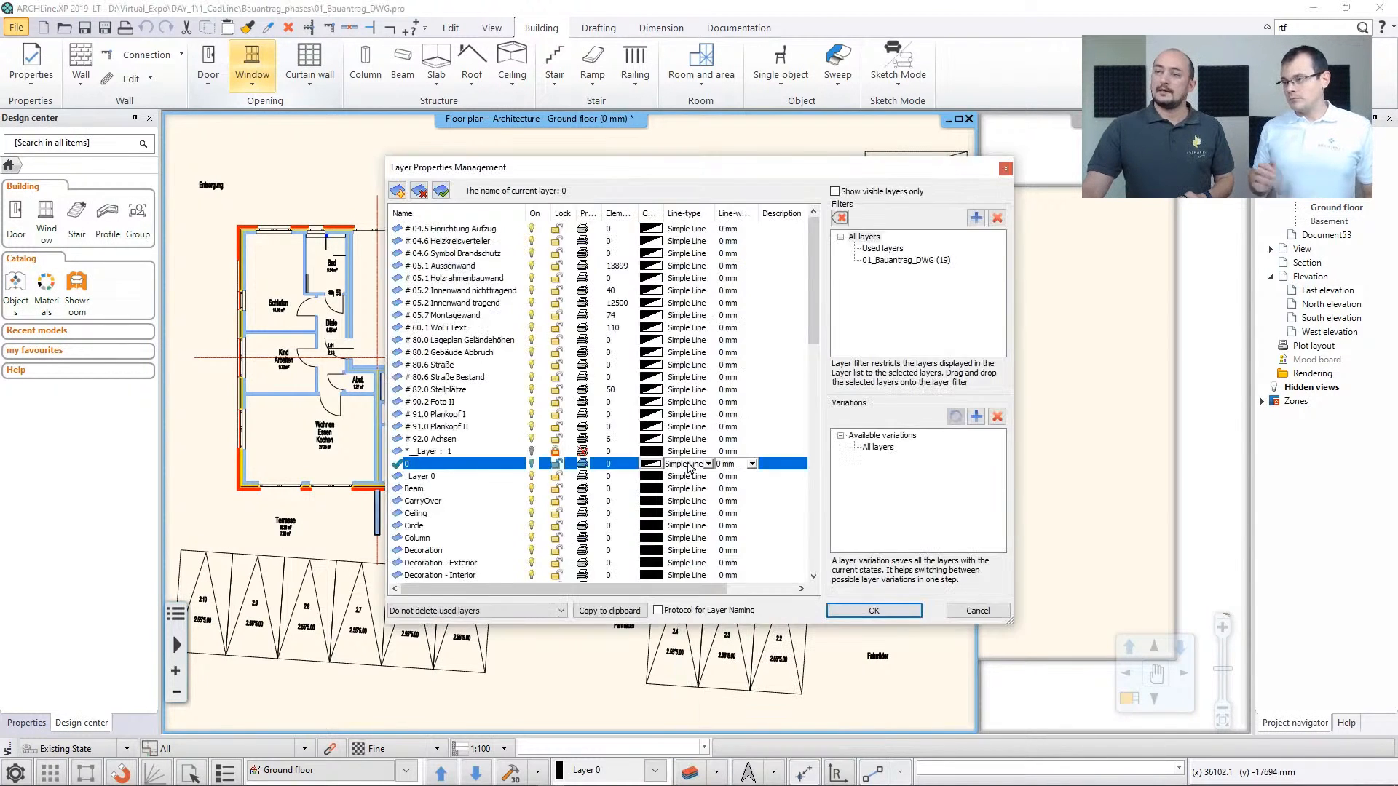
mouse_move(818, 315)
mouse_down()
mouse_move(818, 401)
mouse_move(817, 301)
mouse_up()
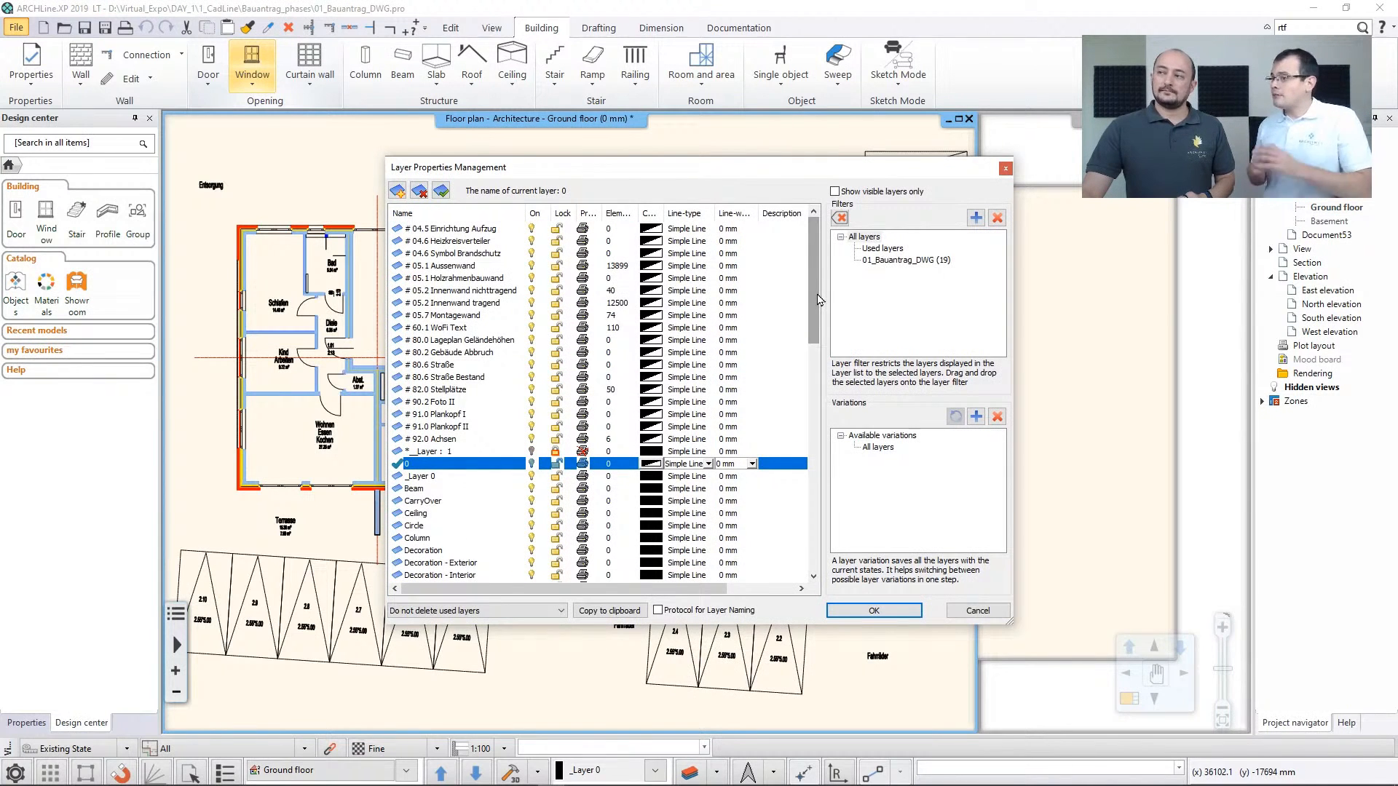
click(976, 615)
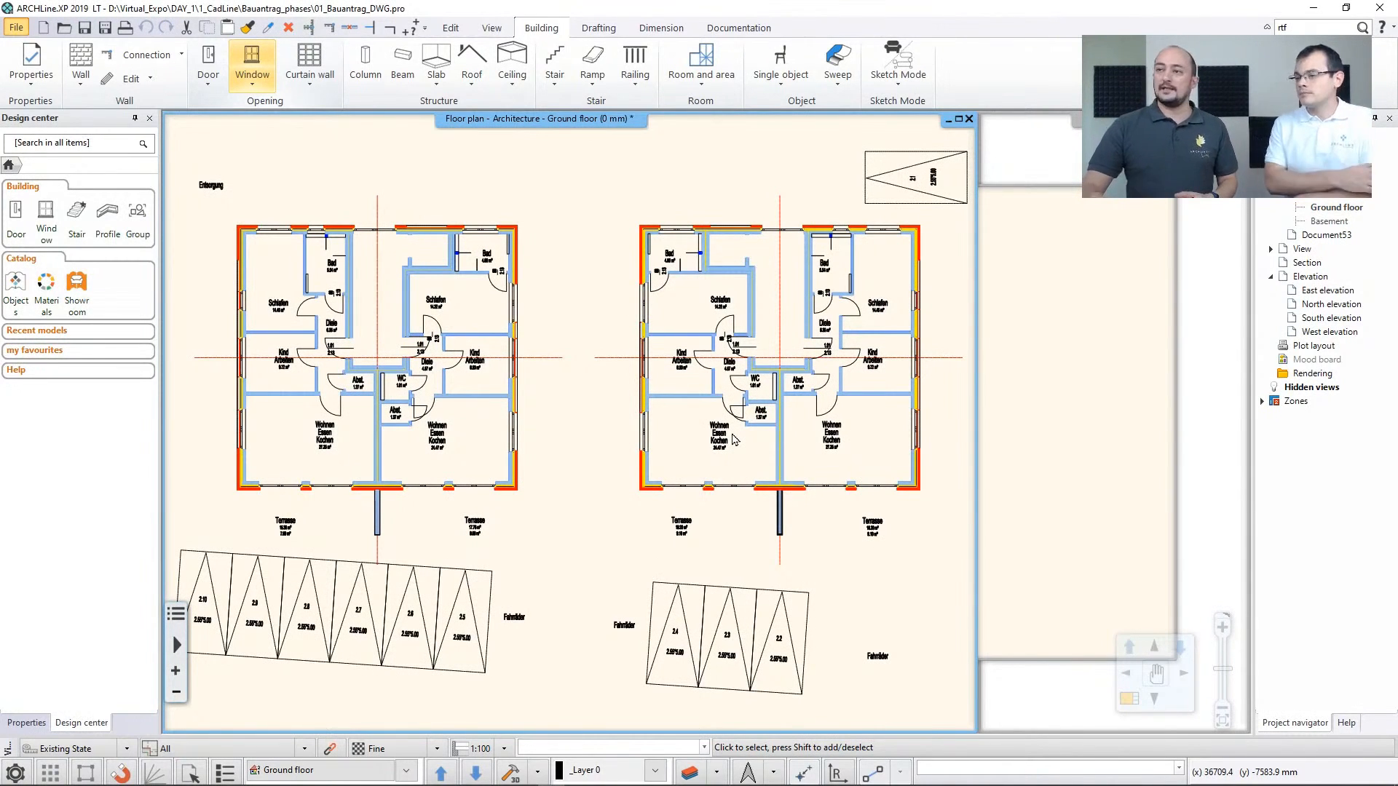
Trace the first building's upper exterior wall over the DWG plan in the 1 layered 38 wide wall style, using Walls on DWG drawing
click(85, 84)
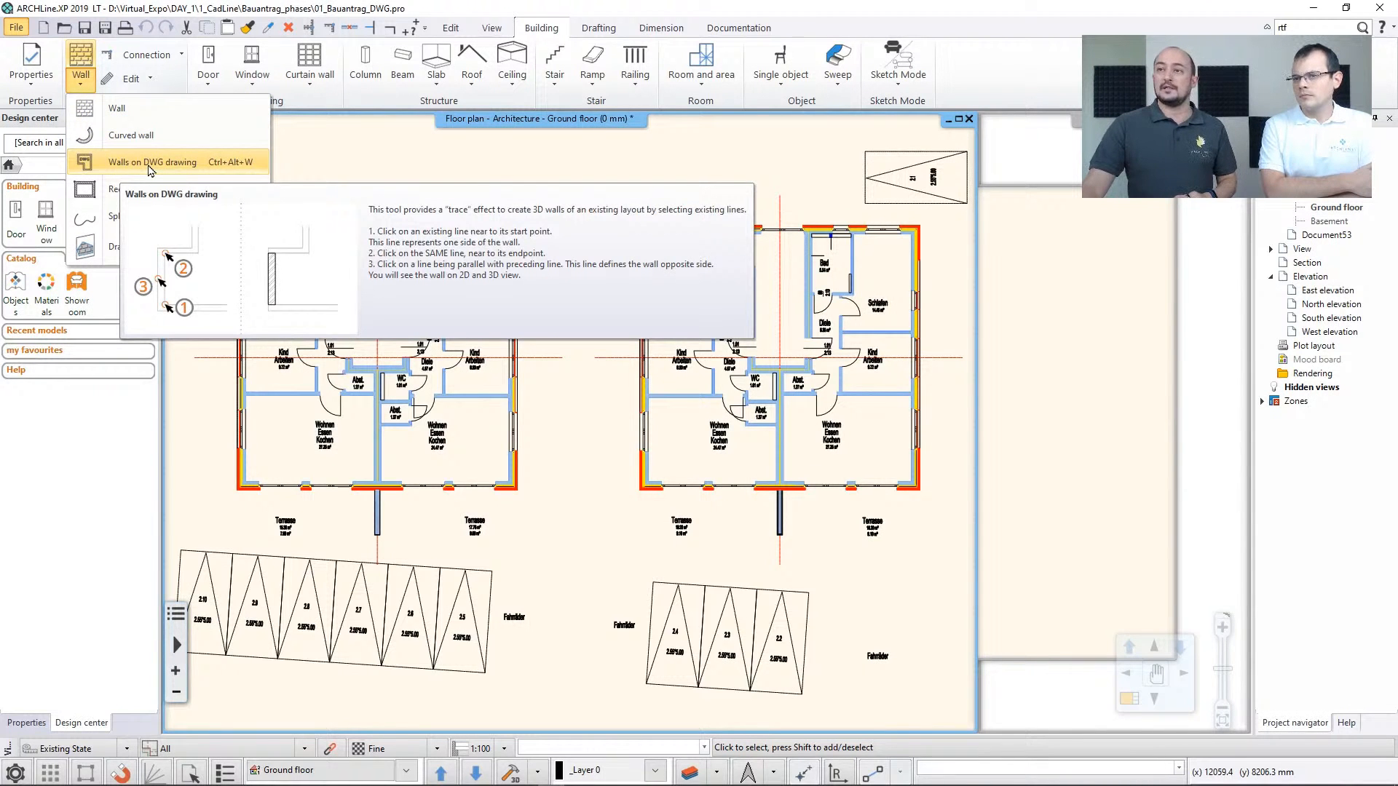
click(150, 162)
scroll(190, 178, up, 5)
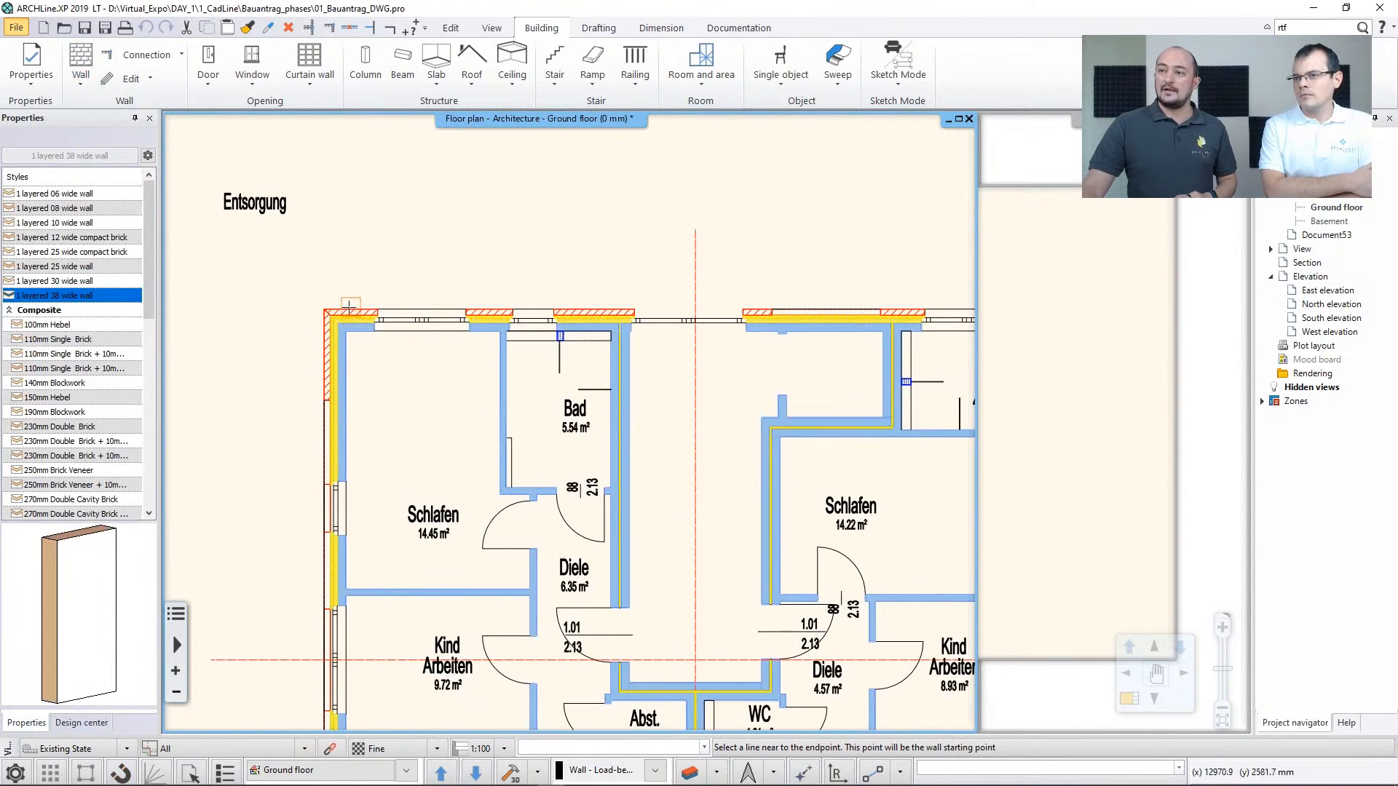
click(337, 307)
middle_drag(727, 299, 292, 281)
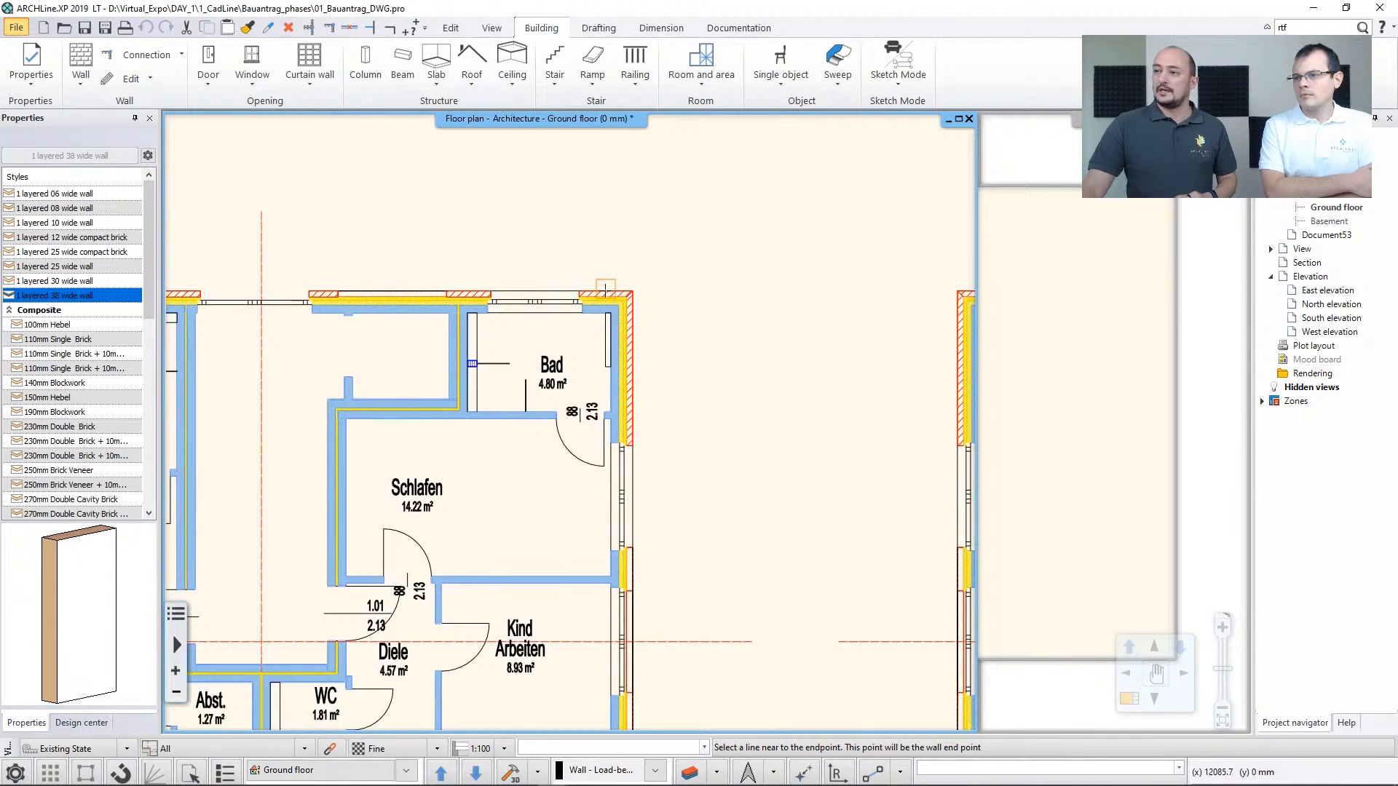
click(631, 292)
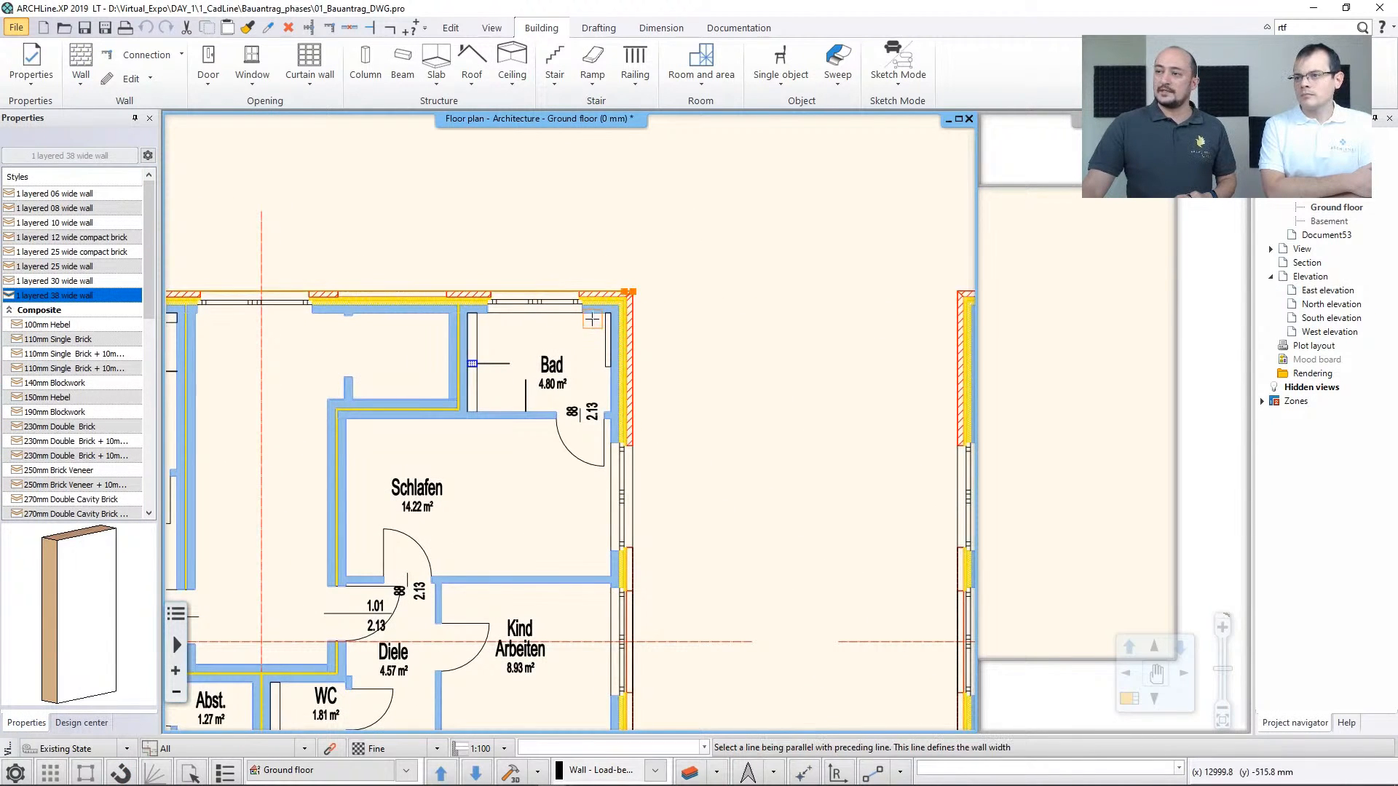
click(590, 323)
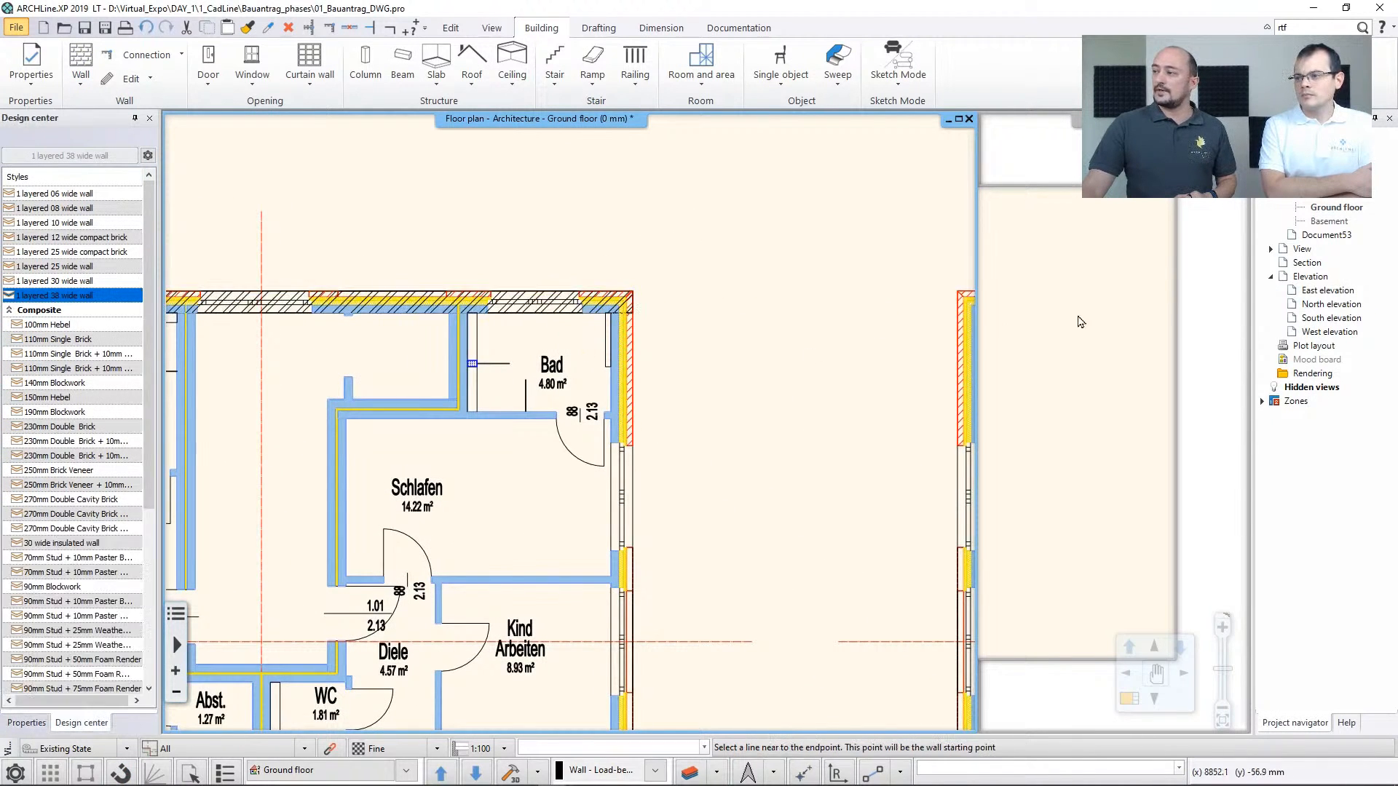
key(Escape)
click(1080, 322)
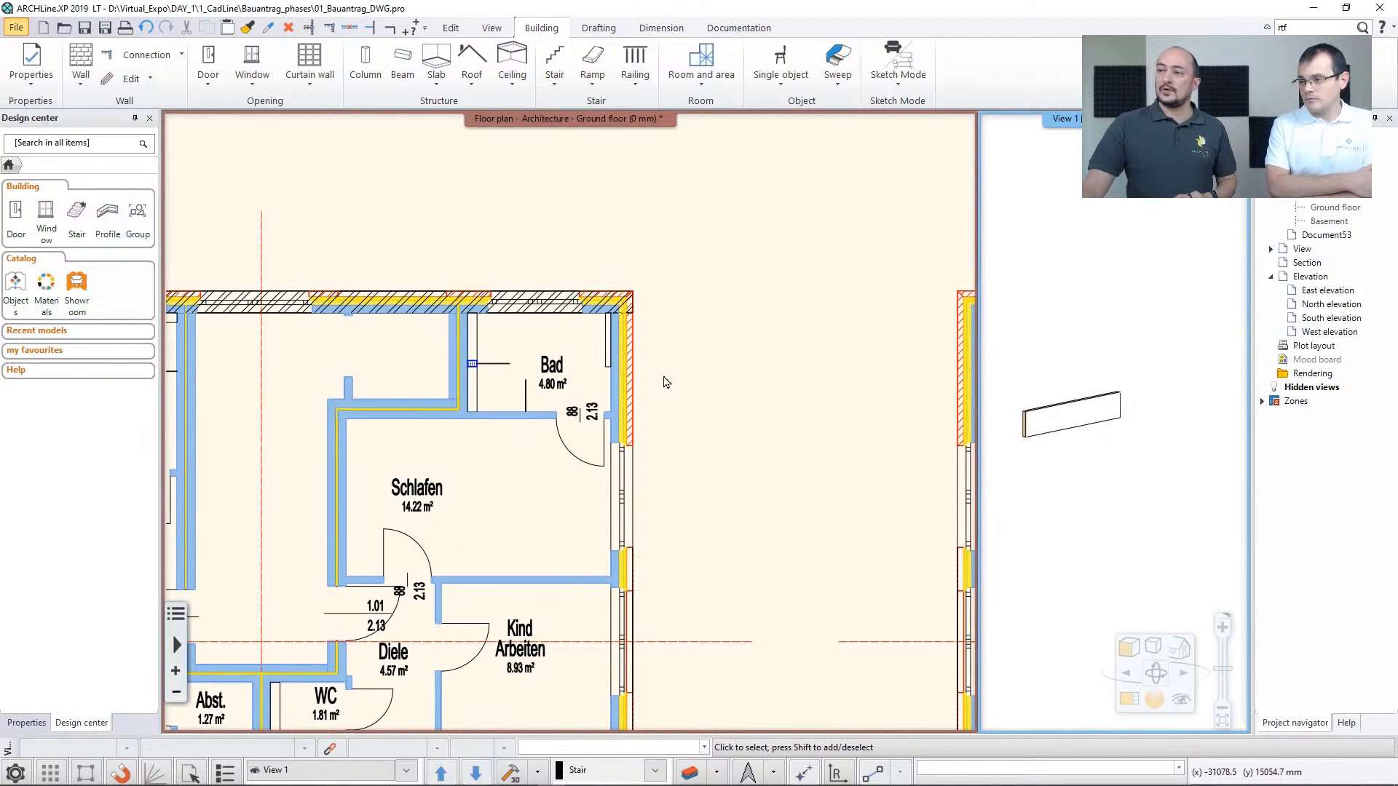
Trace the same building's right exterior wall from its upper to its lower corner with Walls on DWG drawing
scroll(665, 382, down, 3)
click(81, 72)
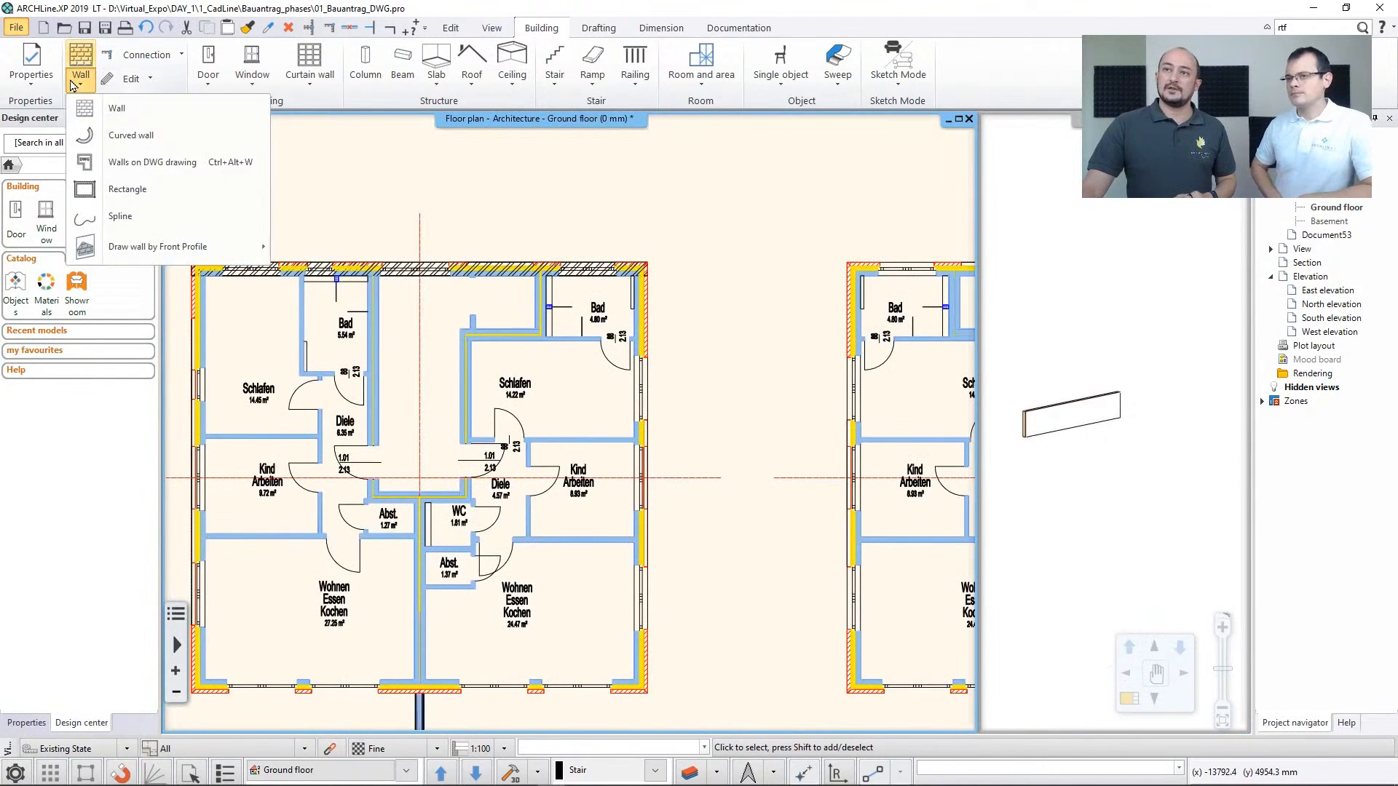
click(133, 162)
middle_drag(670, 396, 655, 335)
click(641, 239)
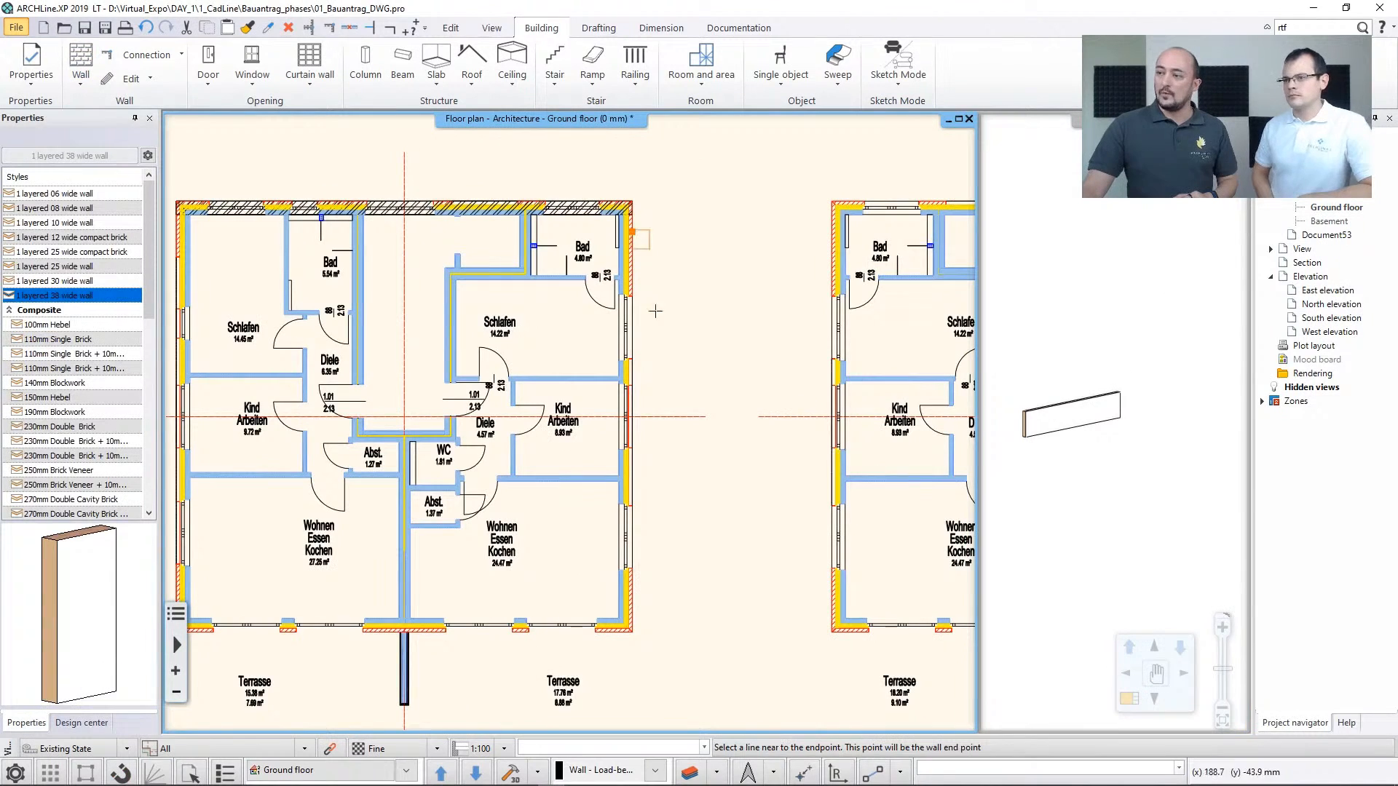
click(639, 608)
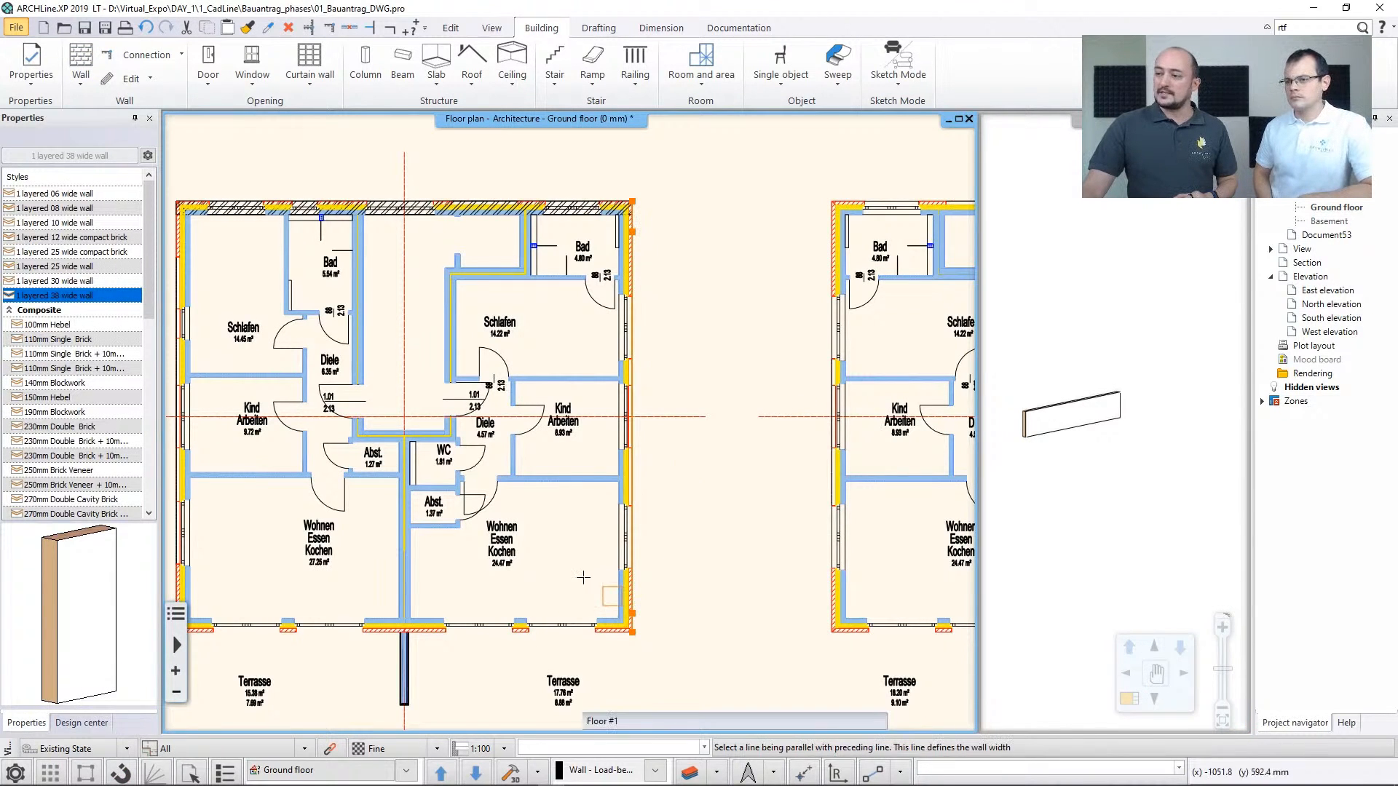
key(Escape)
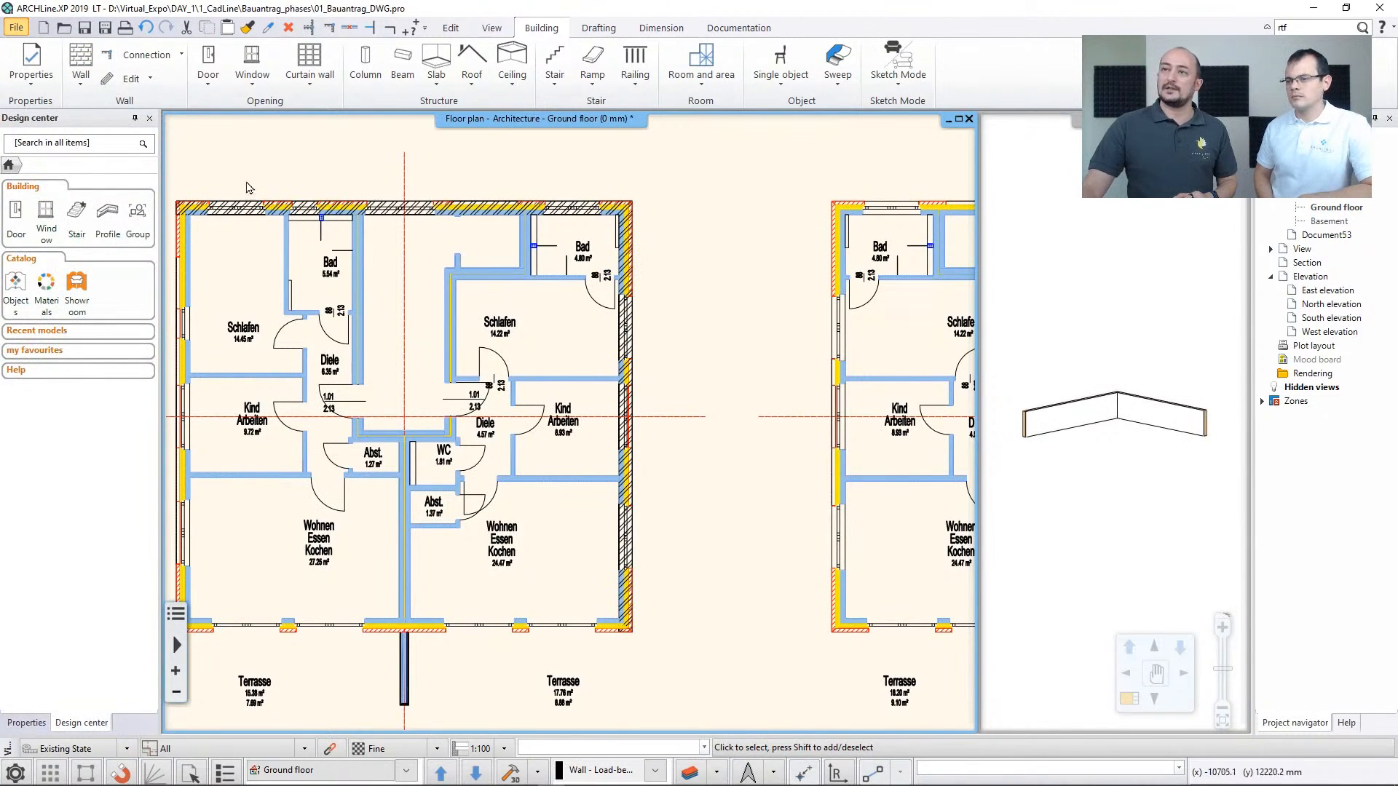
Place a window by two points across the plan opening above the right-hand Bad, using the 1200 mm x 1500 mm style
click(256, 85)
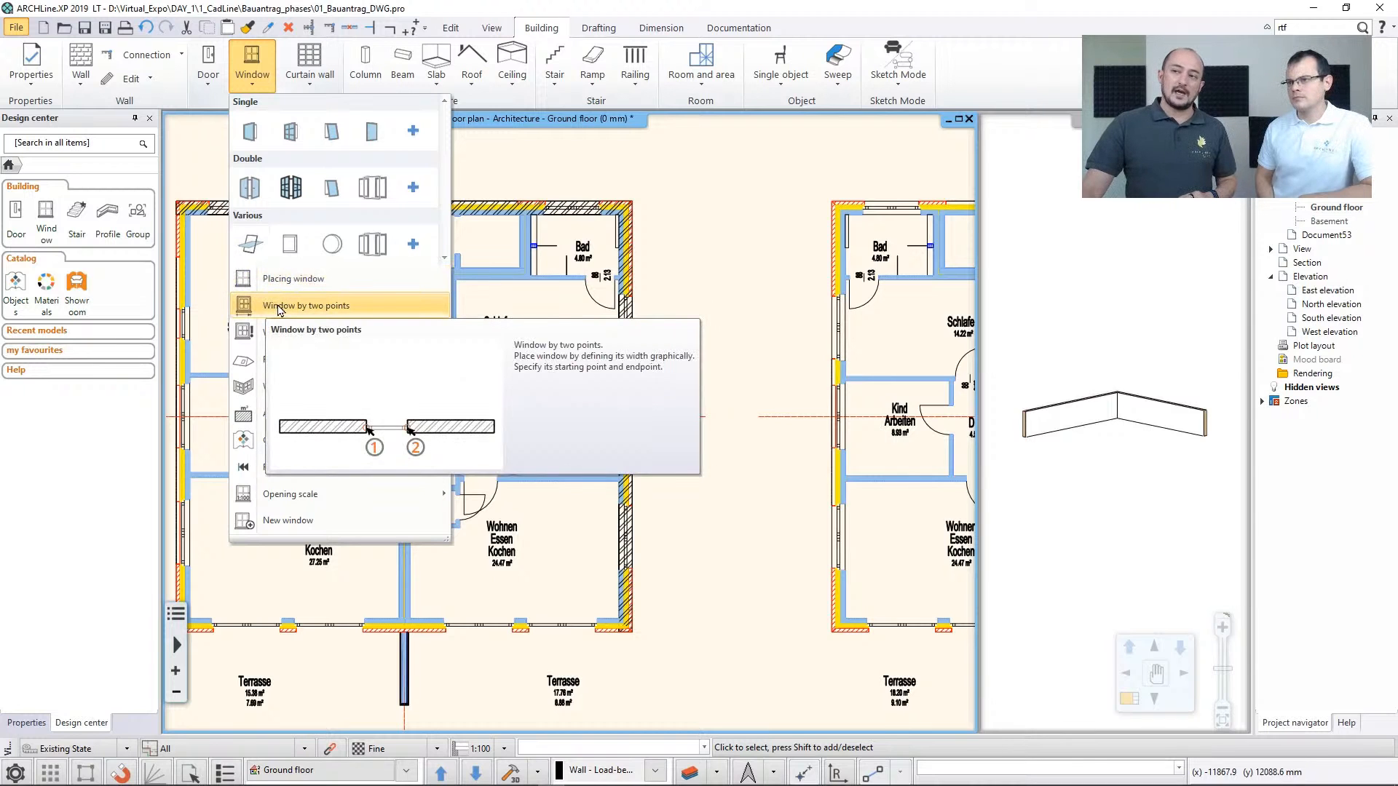
click(284, 306)
scroll(575, 291, up, 5)
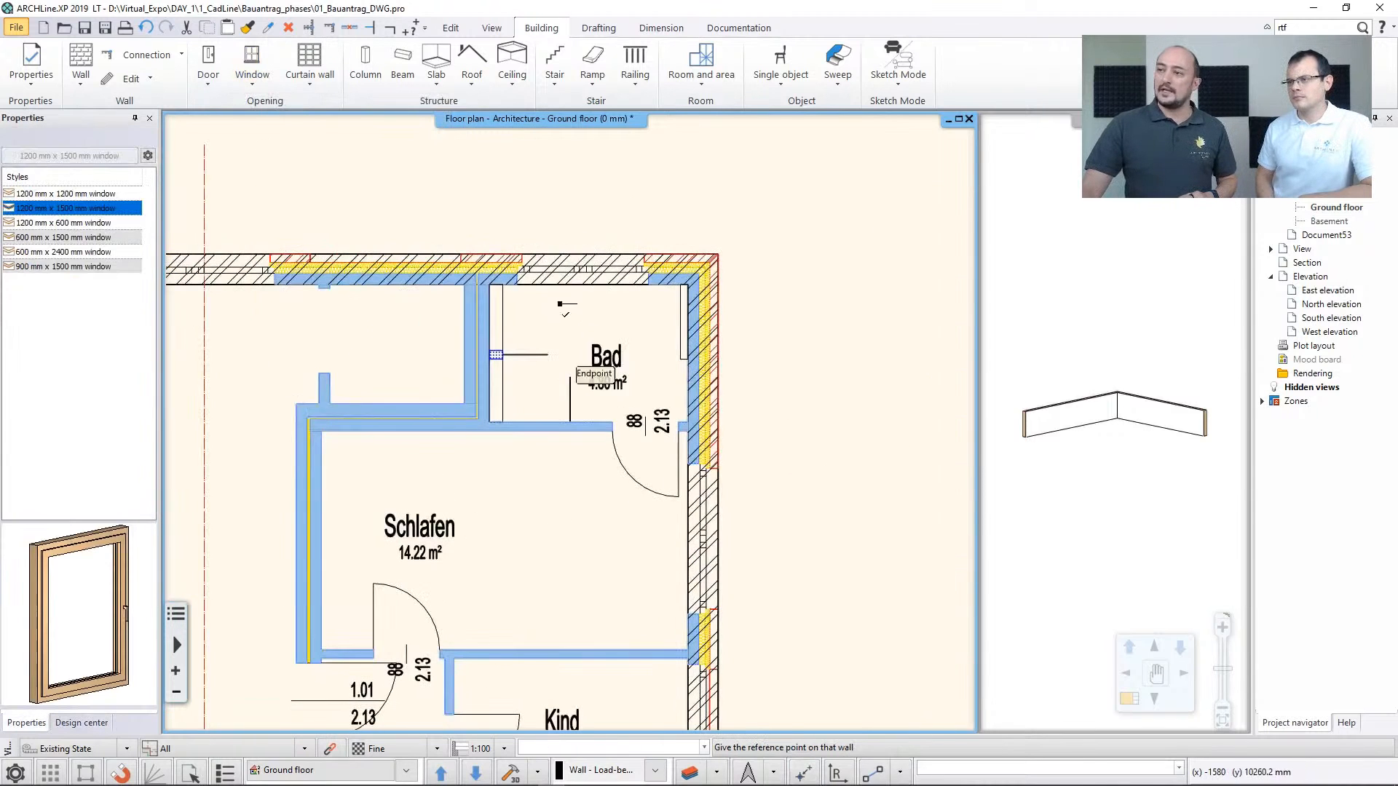
click(521, 255)
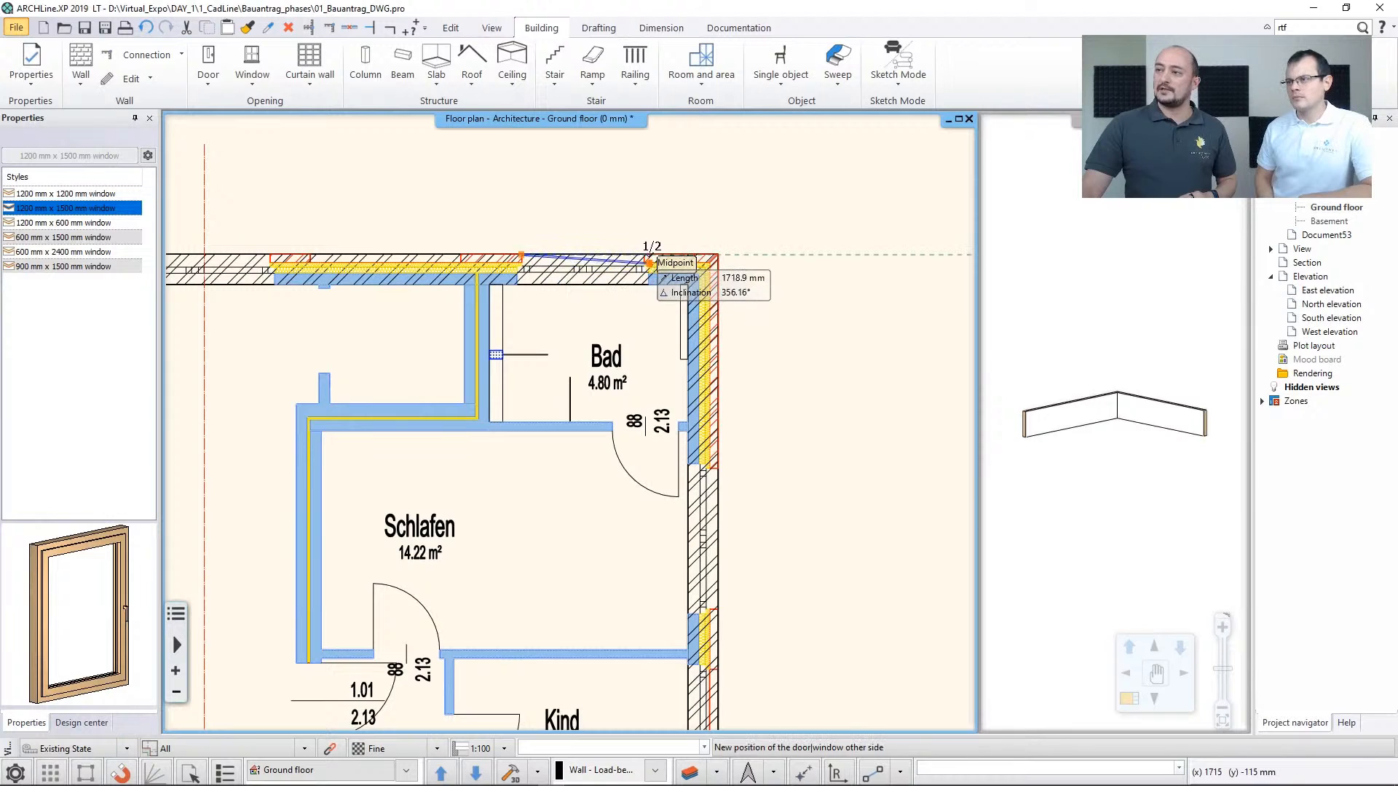
click(650, 262)
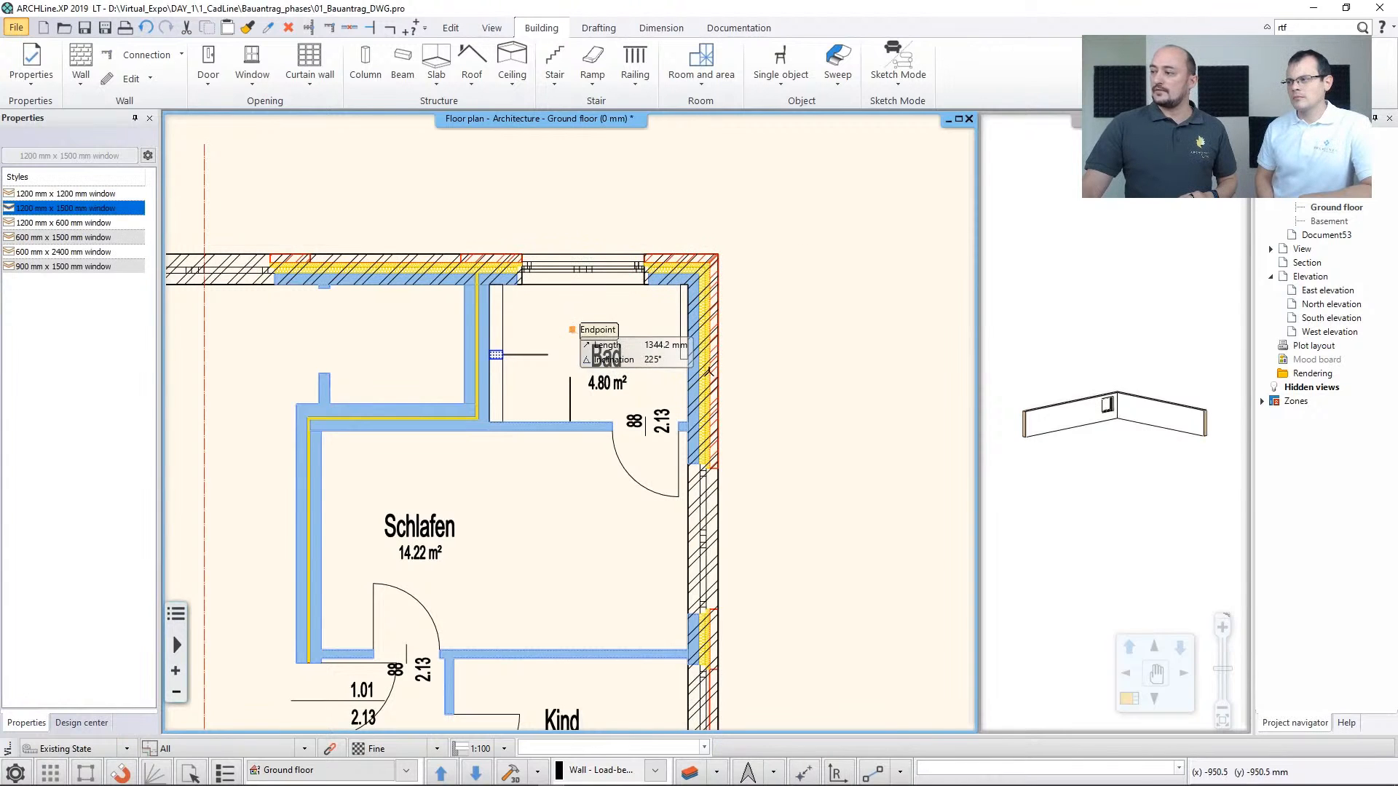
key(Escape)
click(1084, 435)
scroll(1085, 437, down, 2)
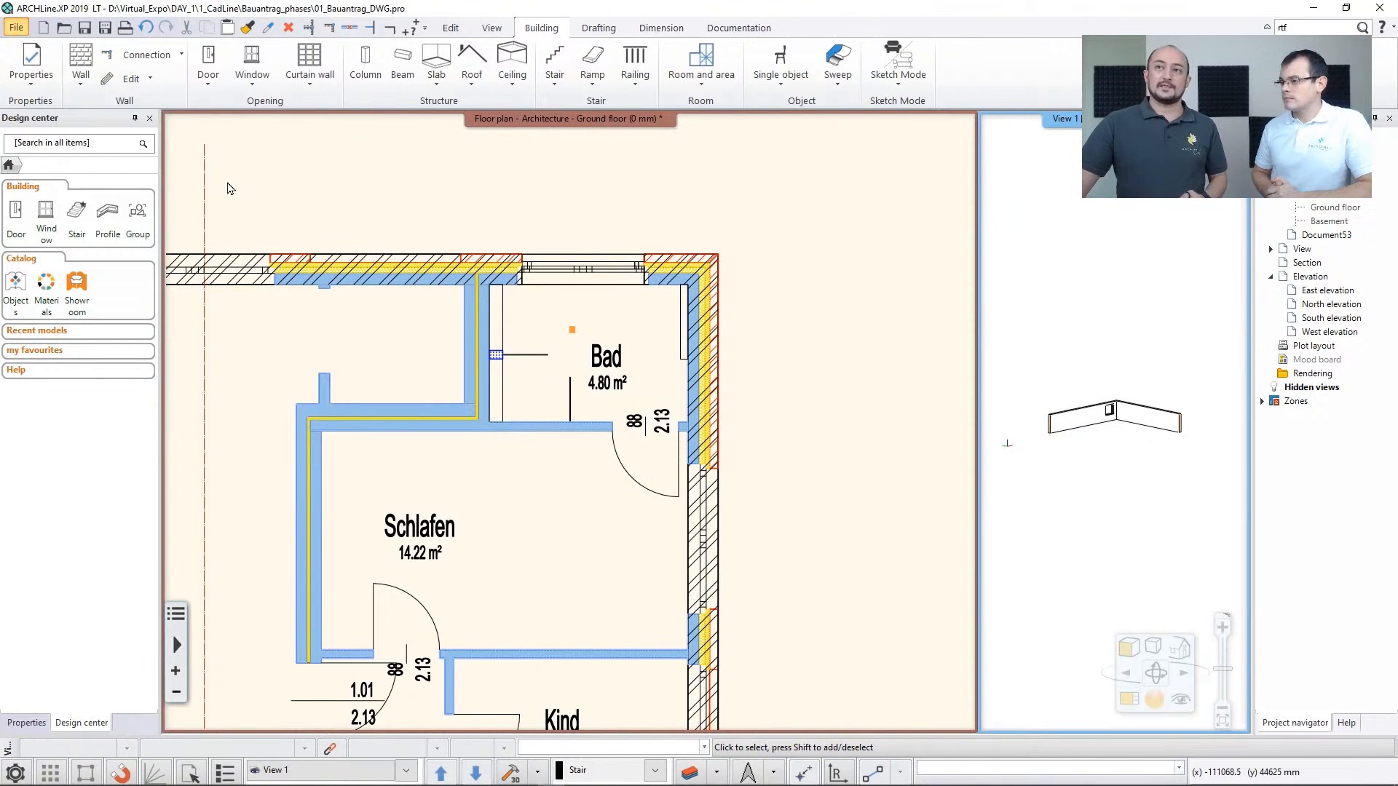
Open the recent project 02_1st_floor_only.pro, discarding the unsaved changes in the current project
click(16, 27)
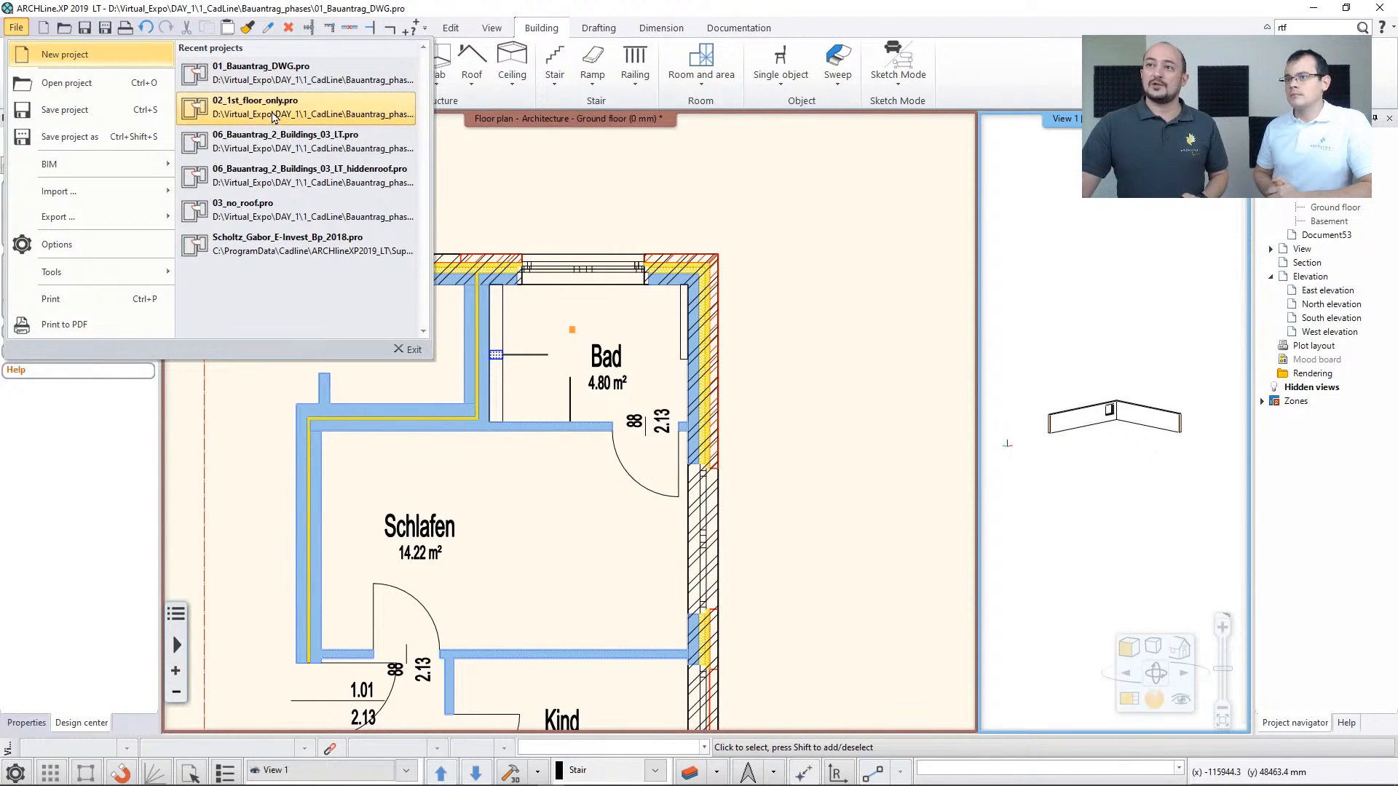
click(274, 117)
click(578, 584)
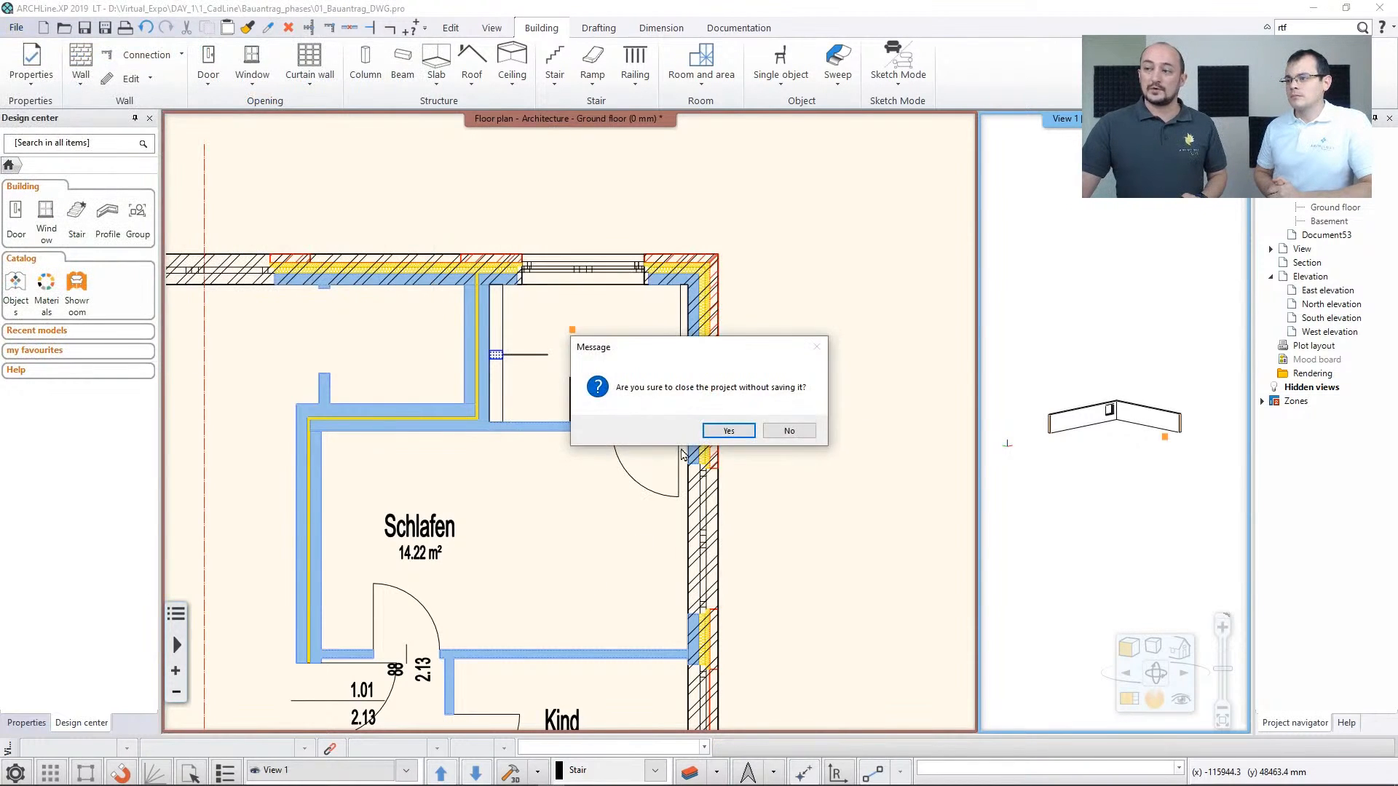
click(729, 430)
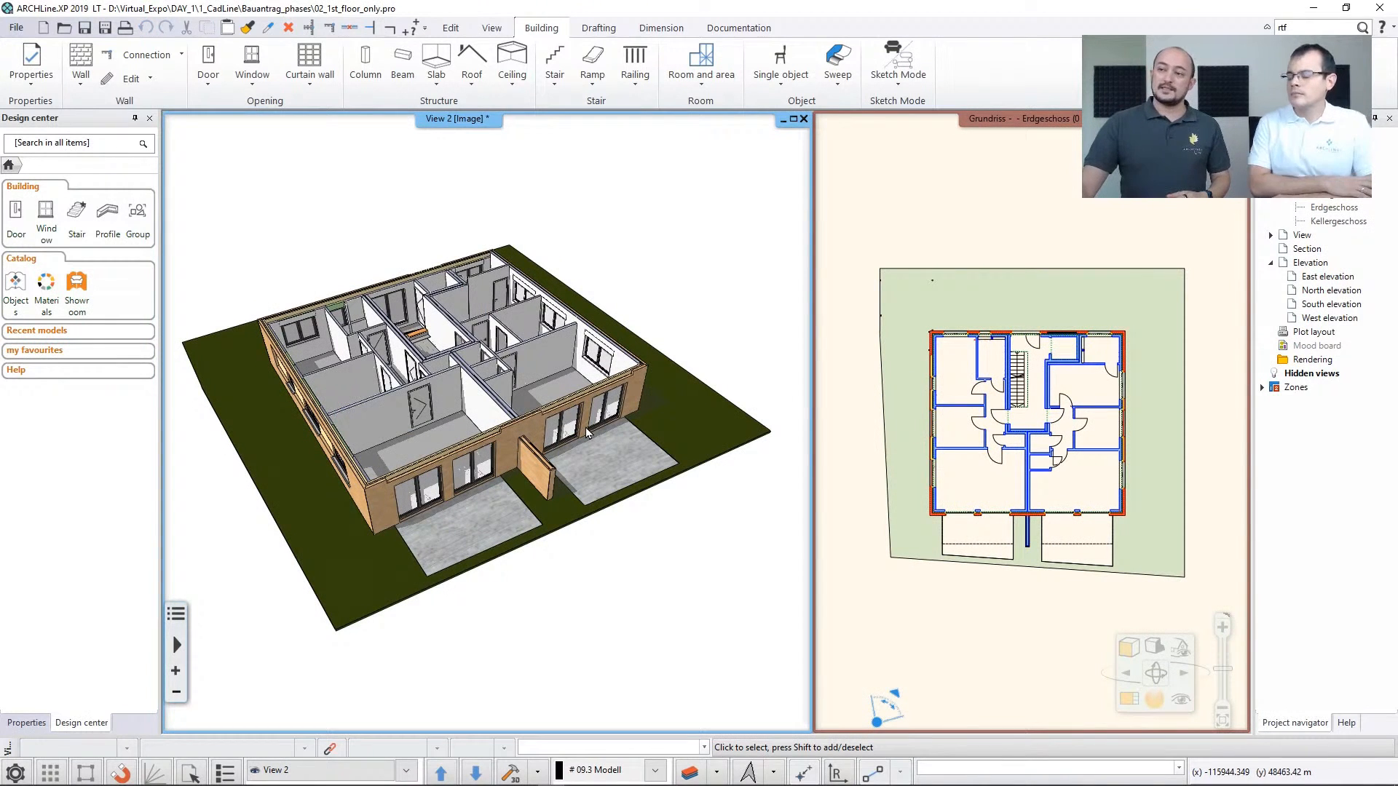
Inspect the lawn slab's properties, review the available Slab tools and examine the ground-floor model from another side
middle_drag(447, 402, 471, 402)
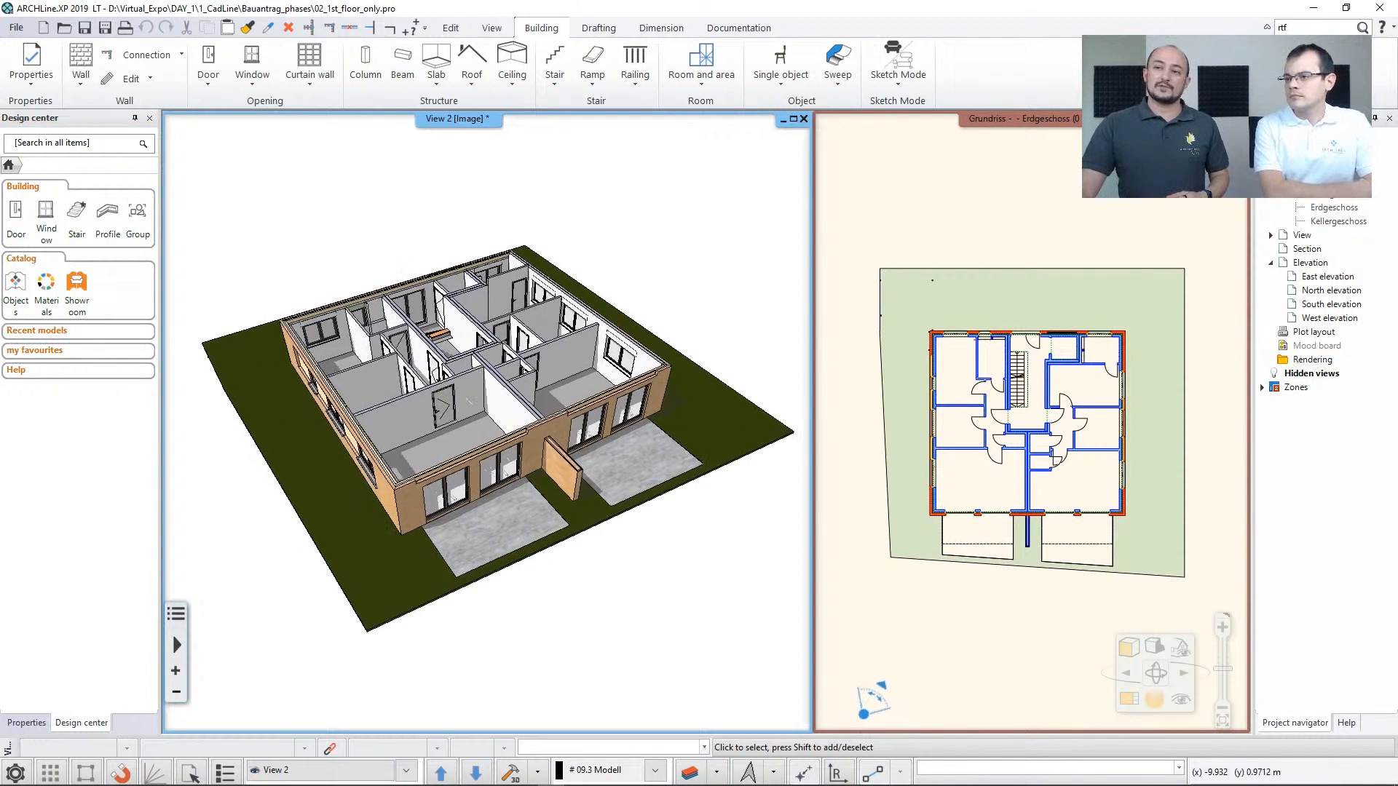
click(282, 391)
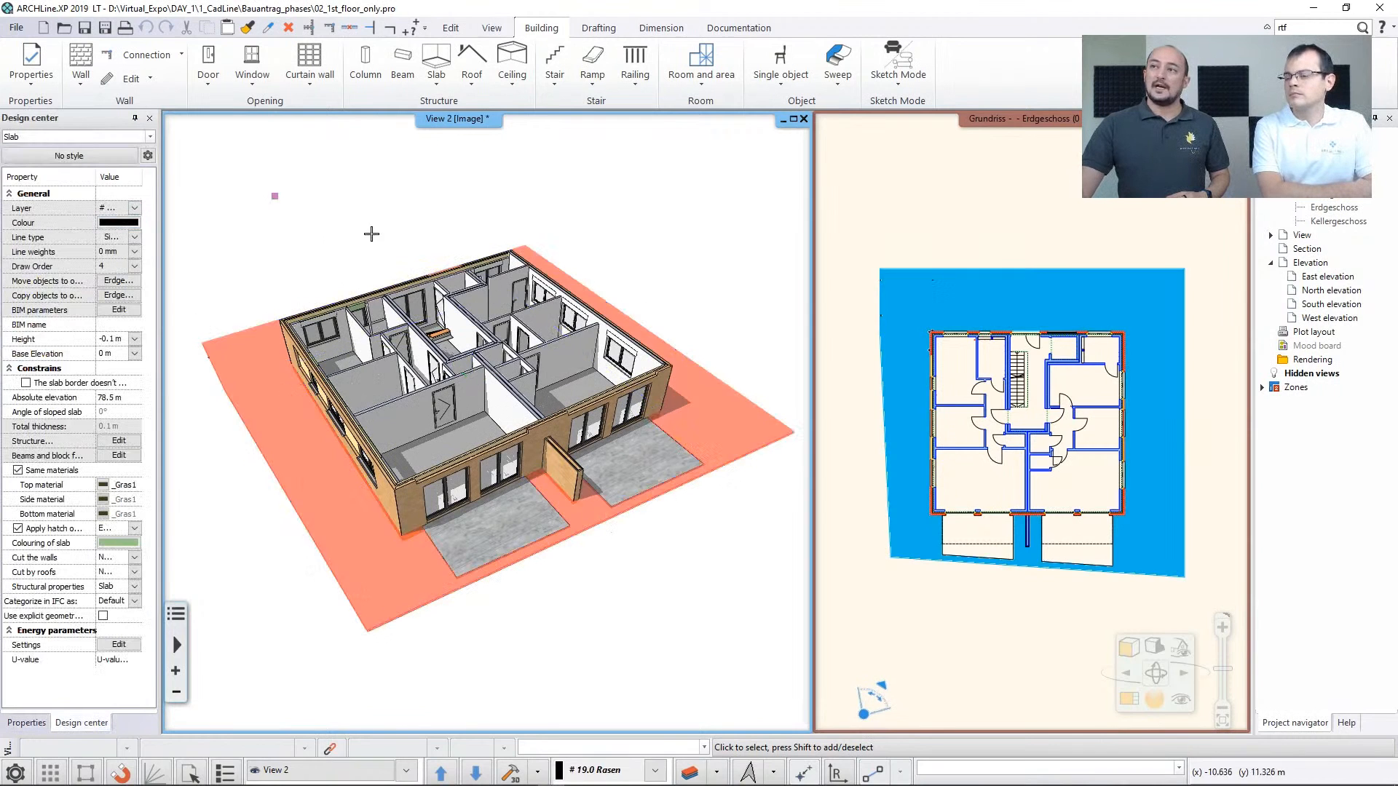
click(371, 234)
click(439, 79)
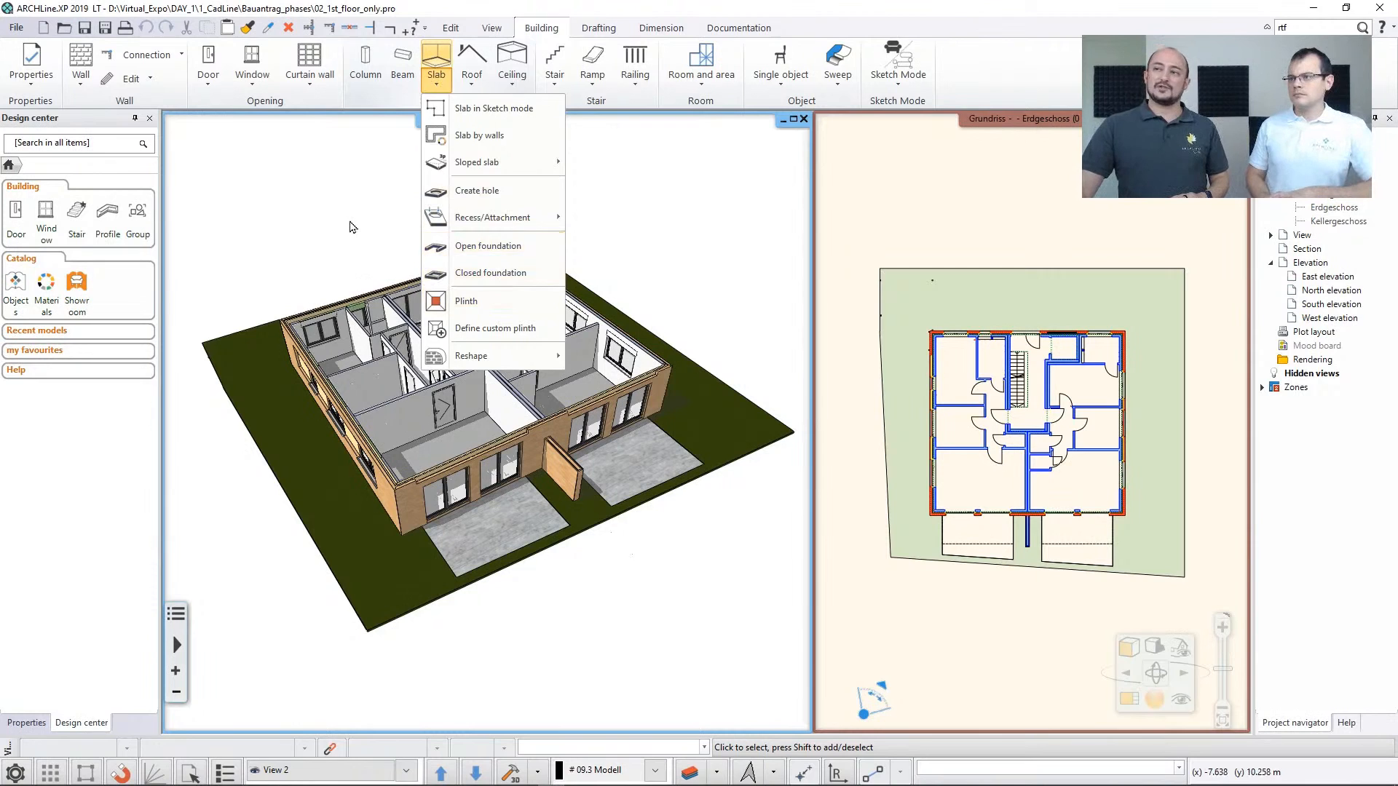
click(349, 219)
click(358, 240)
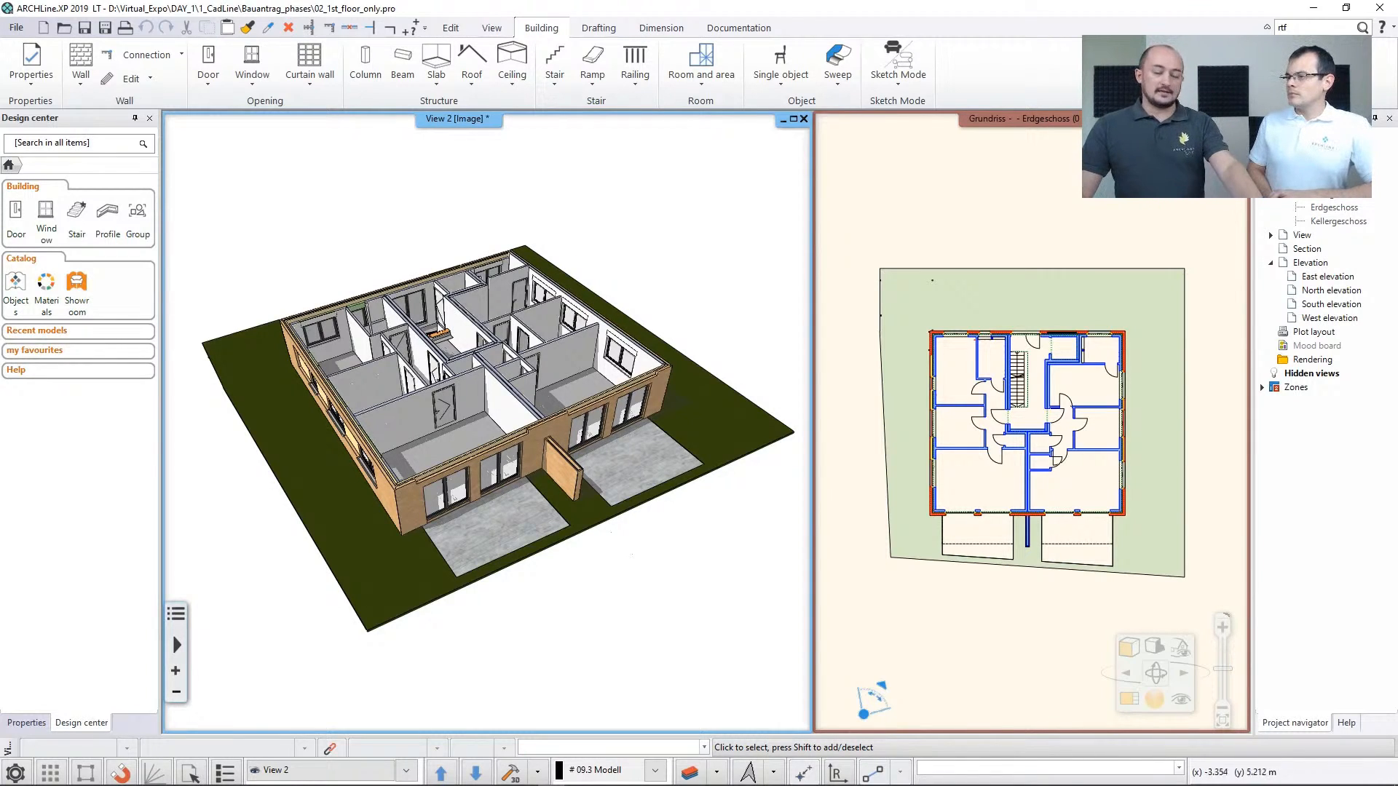
mouse_move(447, 329)
middle_down()
mouse_move(388, 355)
mouse_move(250, 340)
middle_up()
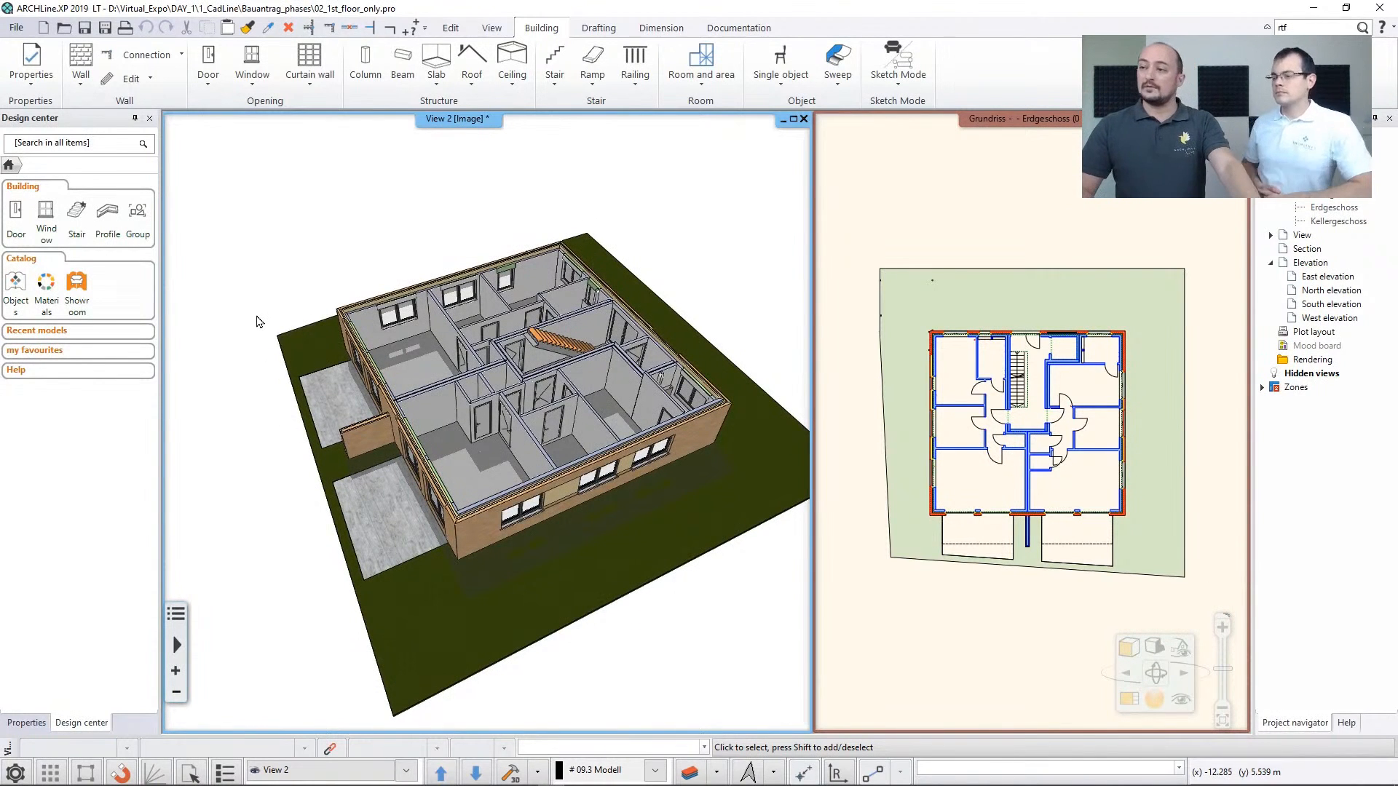
Review the available Stair tools and inspect the step properties and geometry of the wooden stair in the ground-floor model
middle_drag(530, 358, 498, 363)
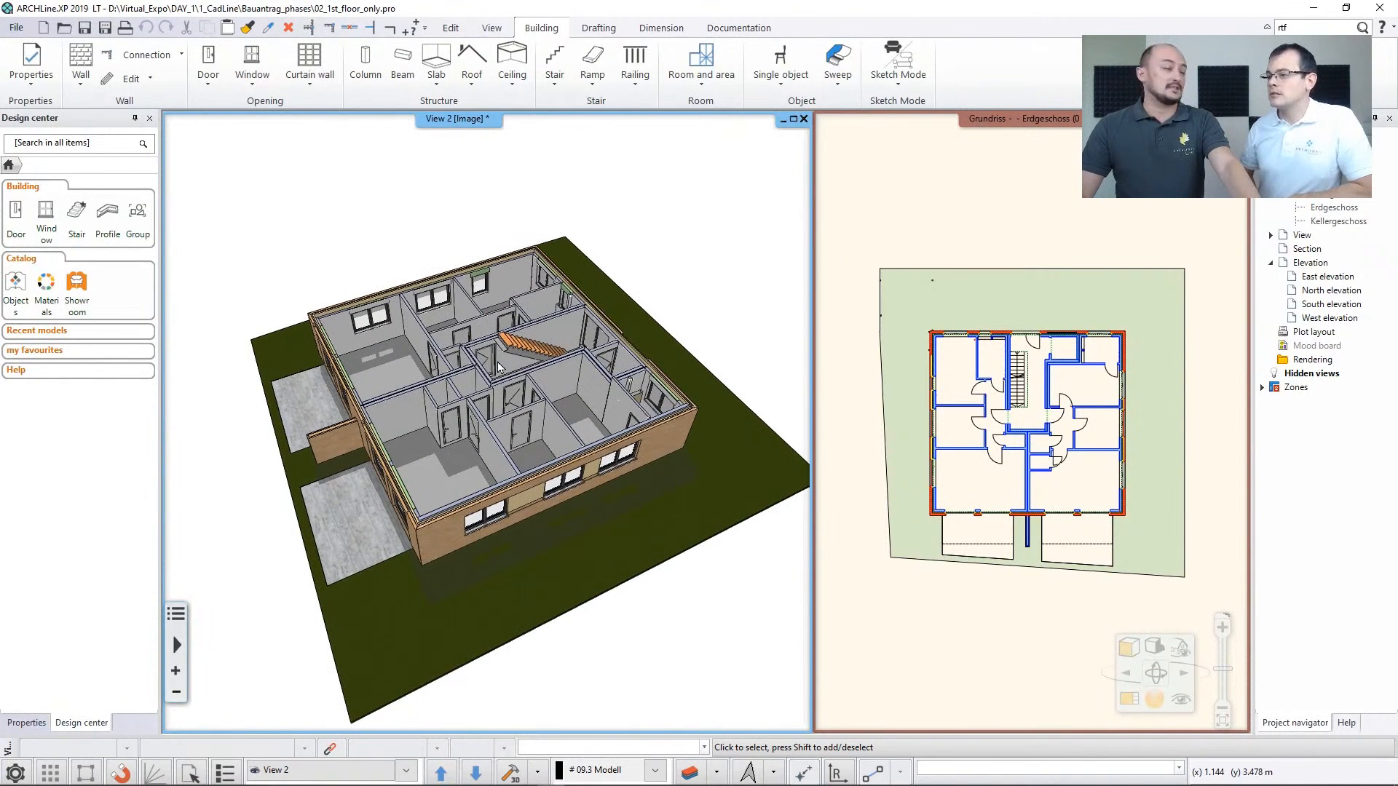
click(556, 73)
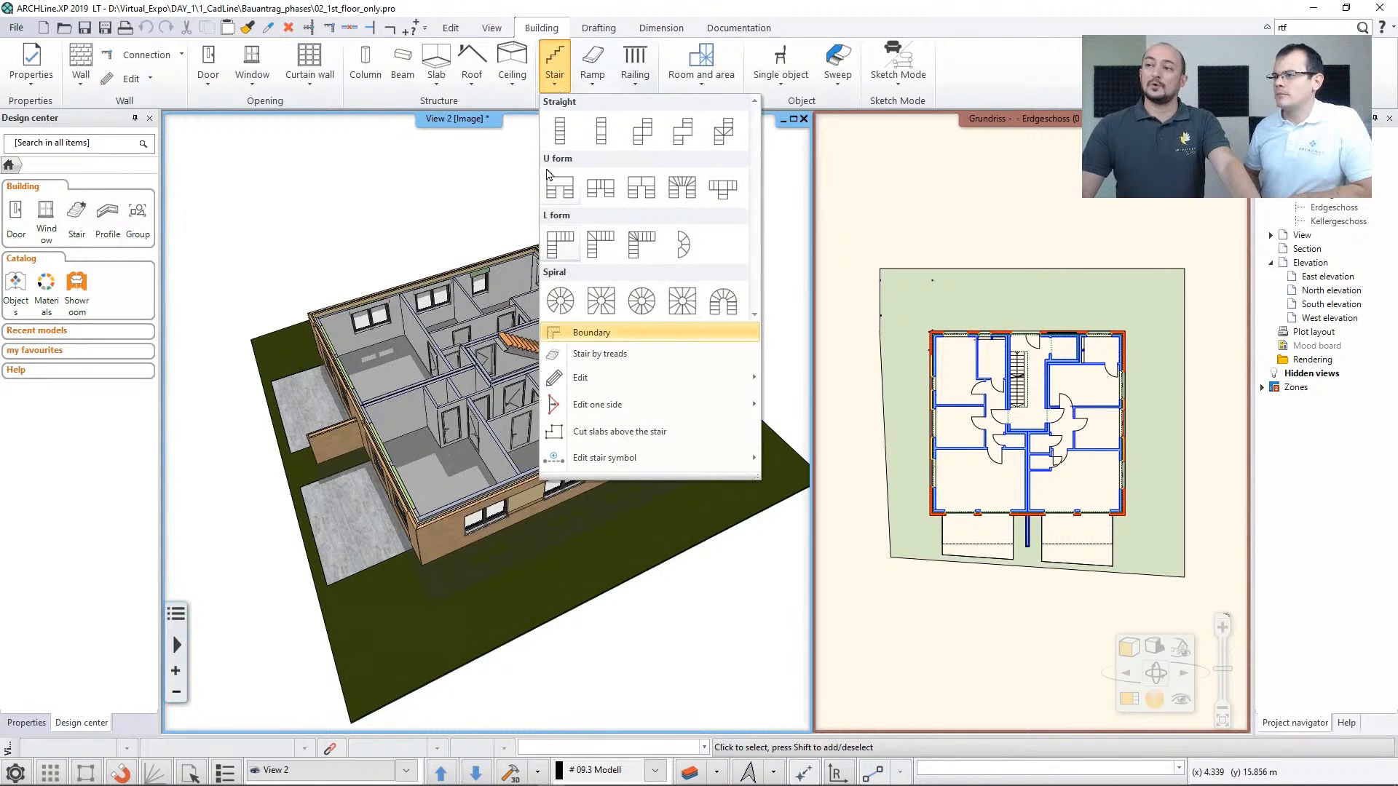
click(452, 214)
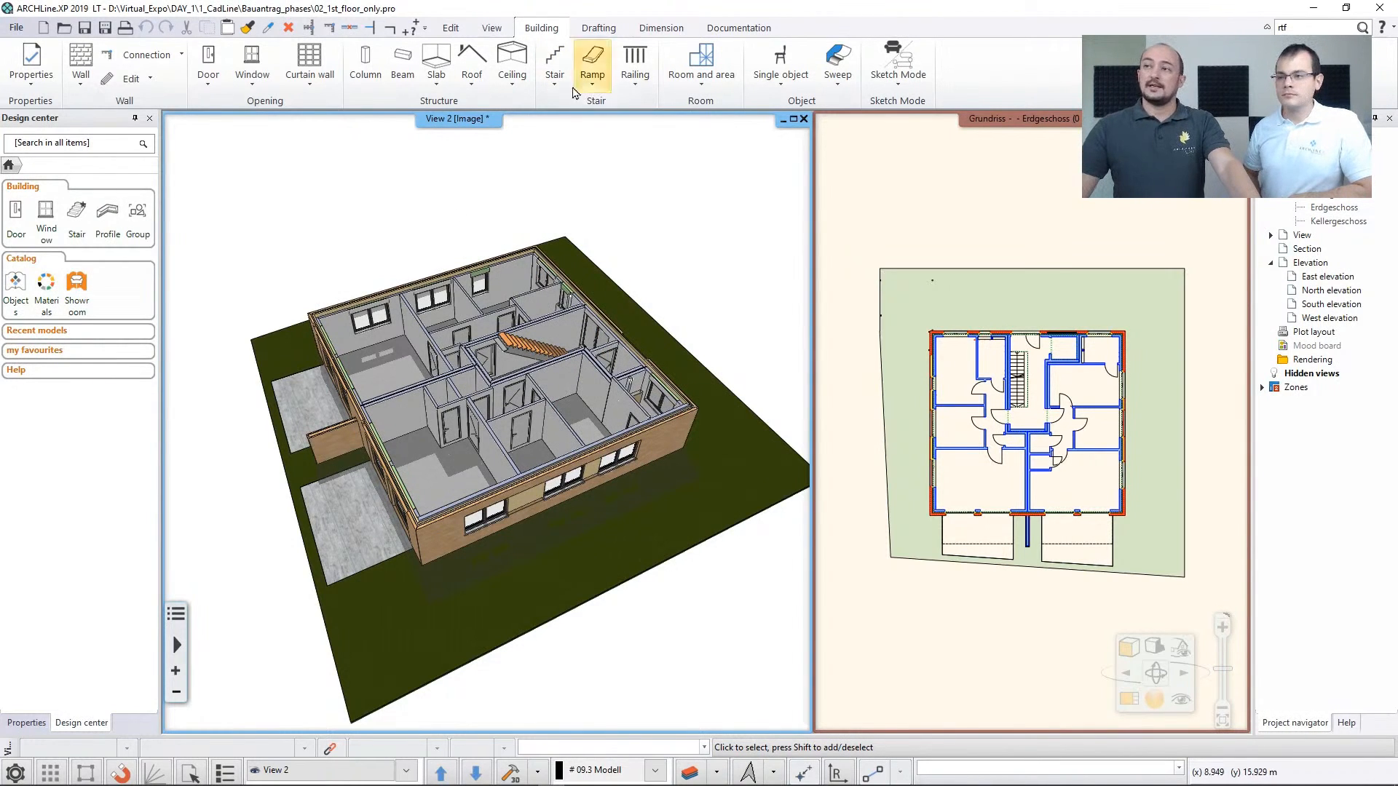
click(555, 69)
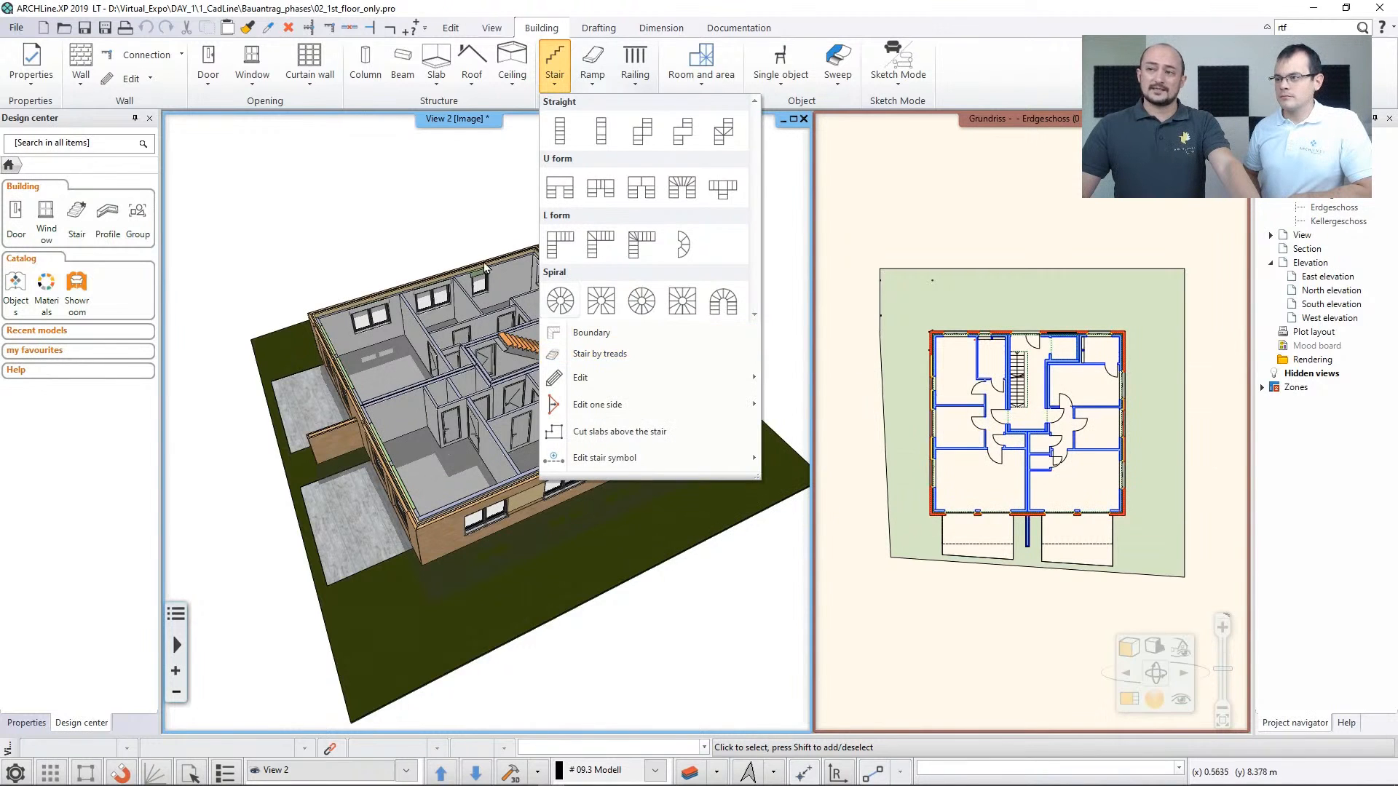
click(463, 239)
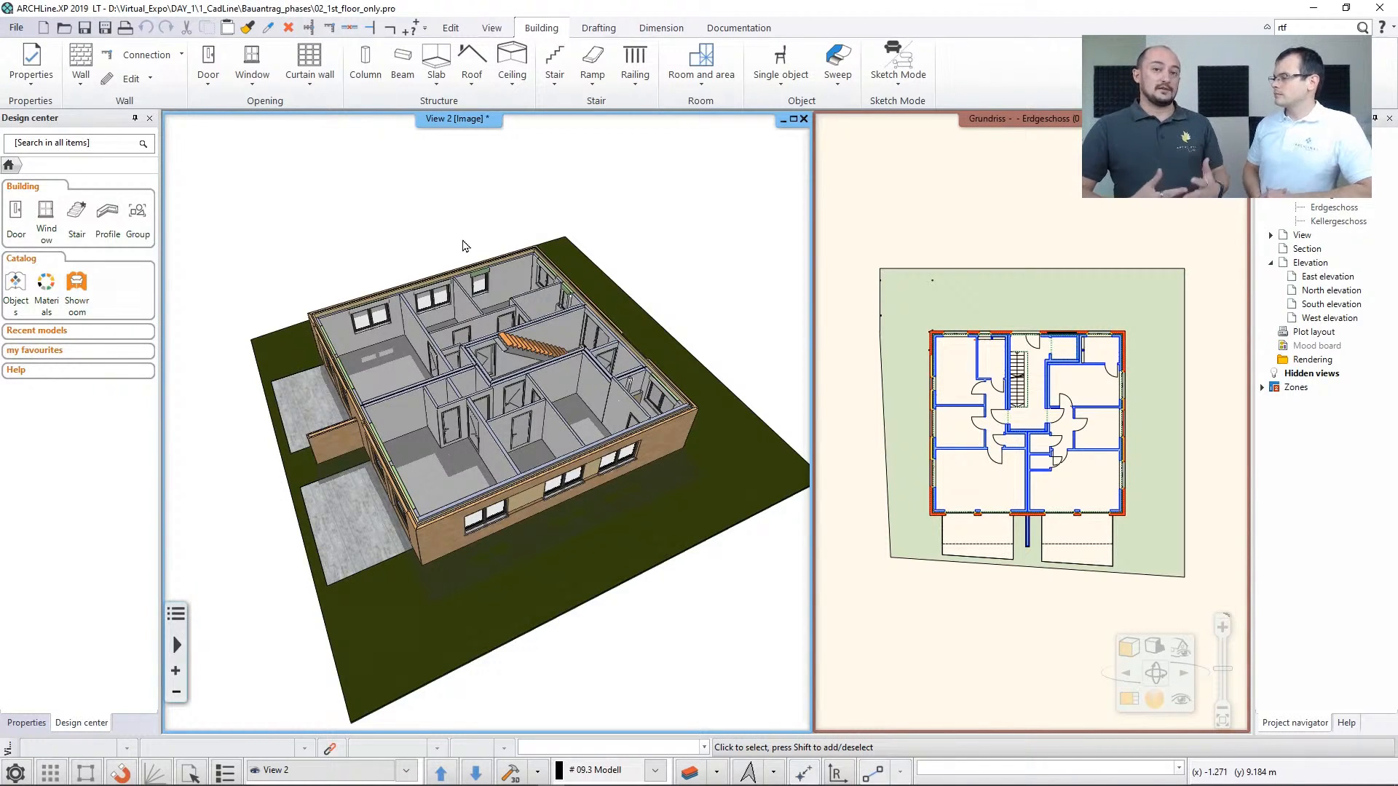
click(529, 354)
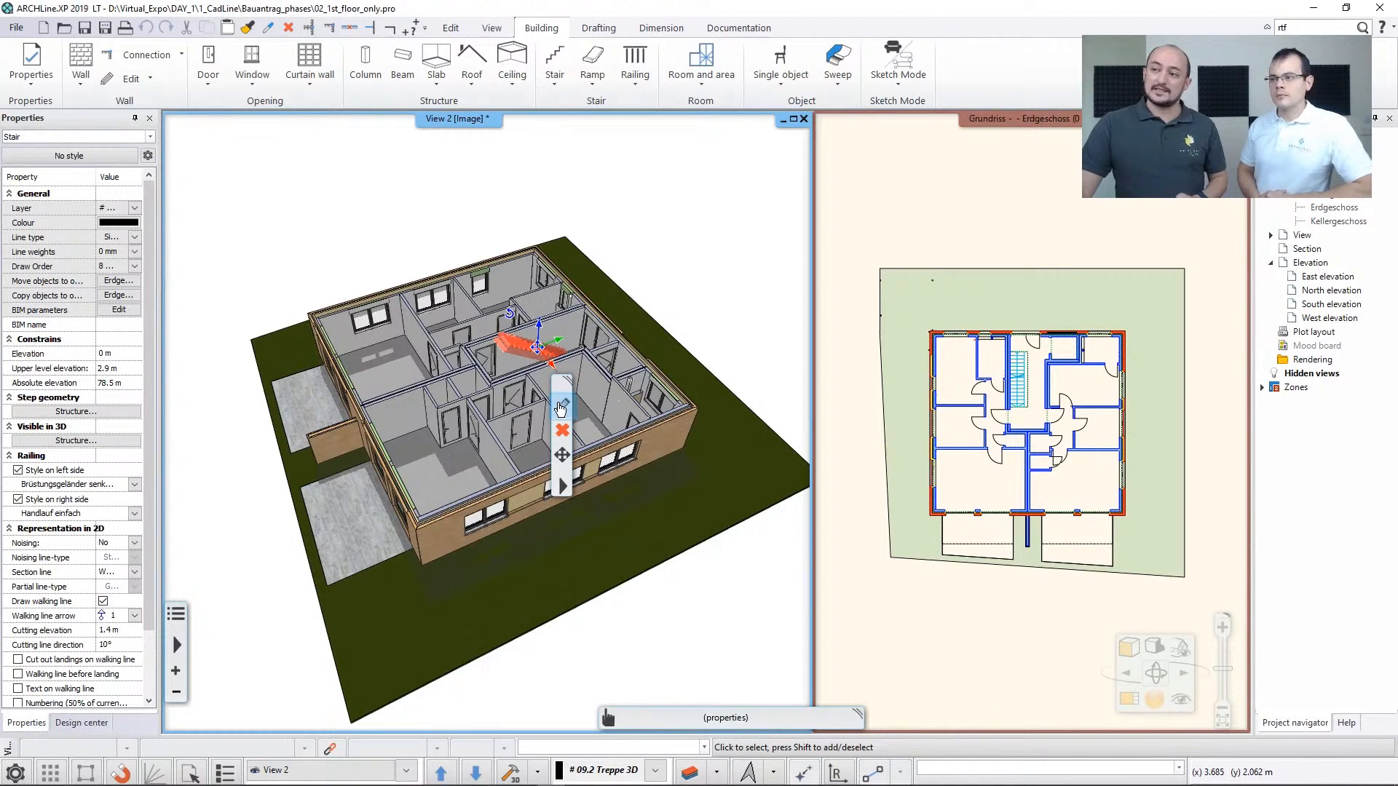
click(563, 408)
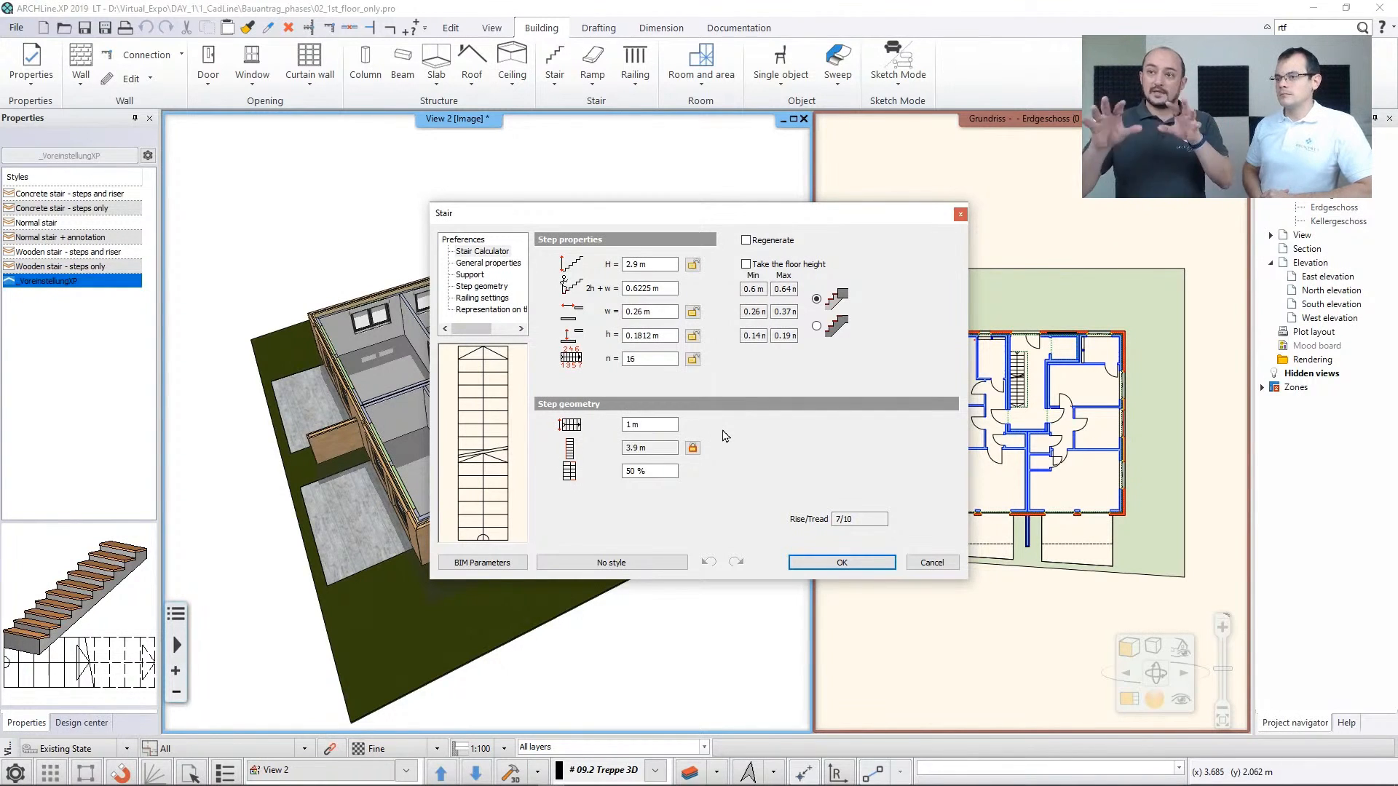
click(919, 563)
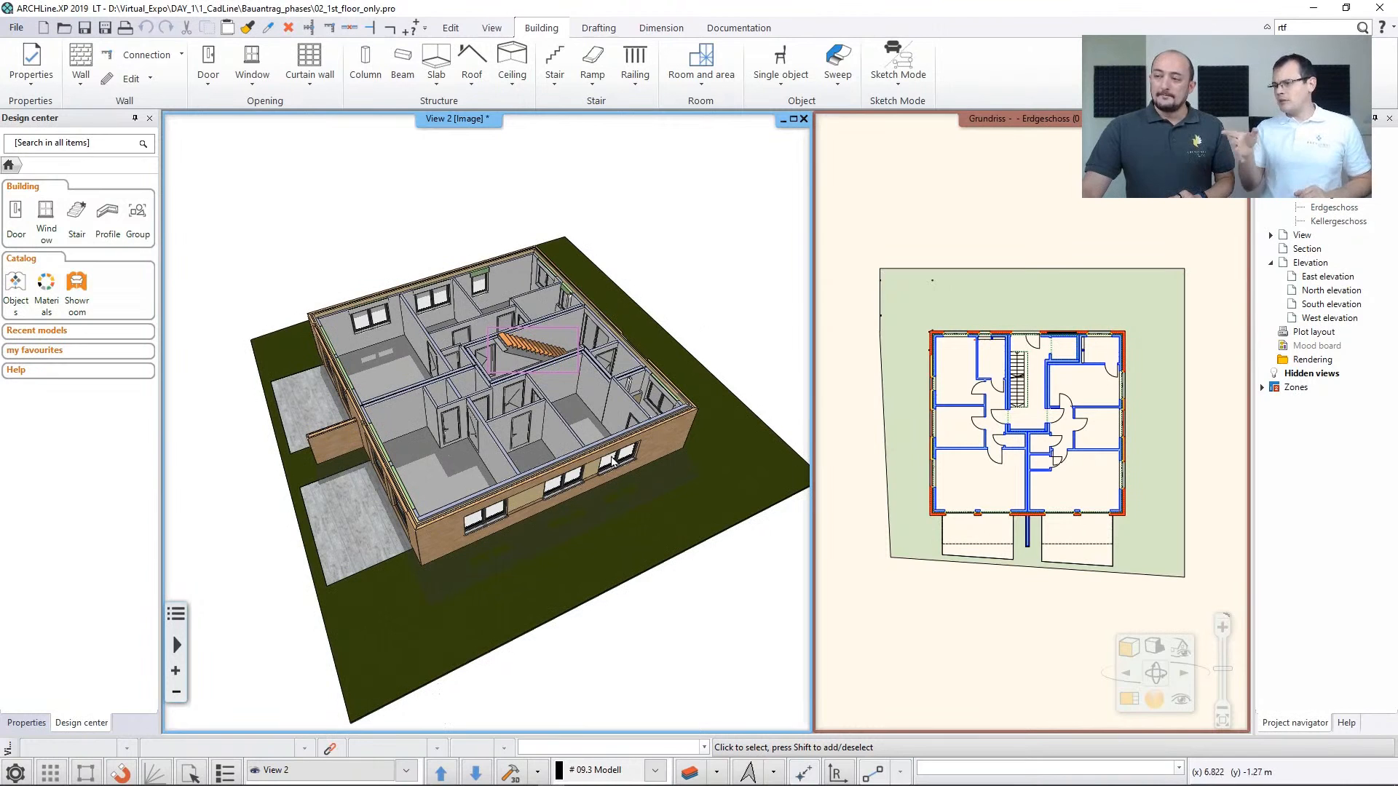
Examine the building's level list with its elevations and floor heights from the Erdgeschoss floor plan, leaving the settings as they are
click(870, 354)
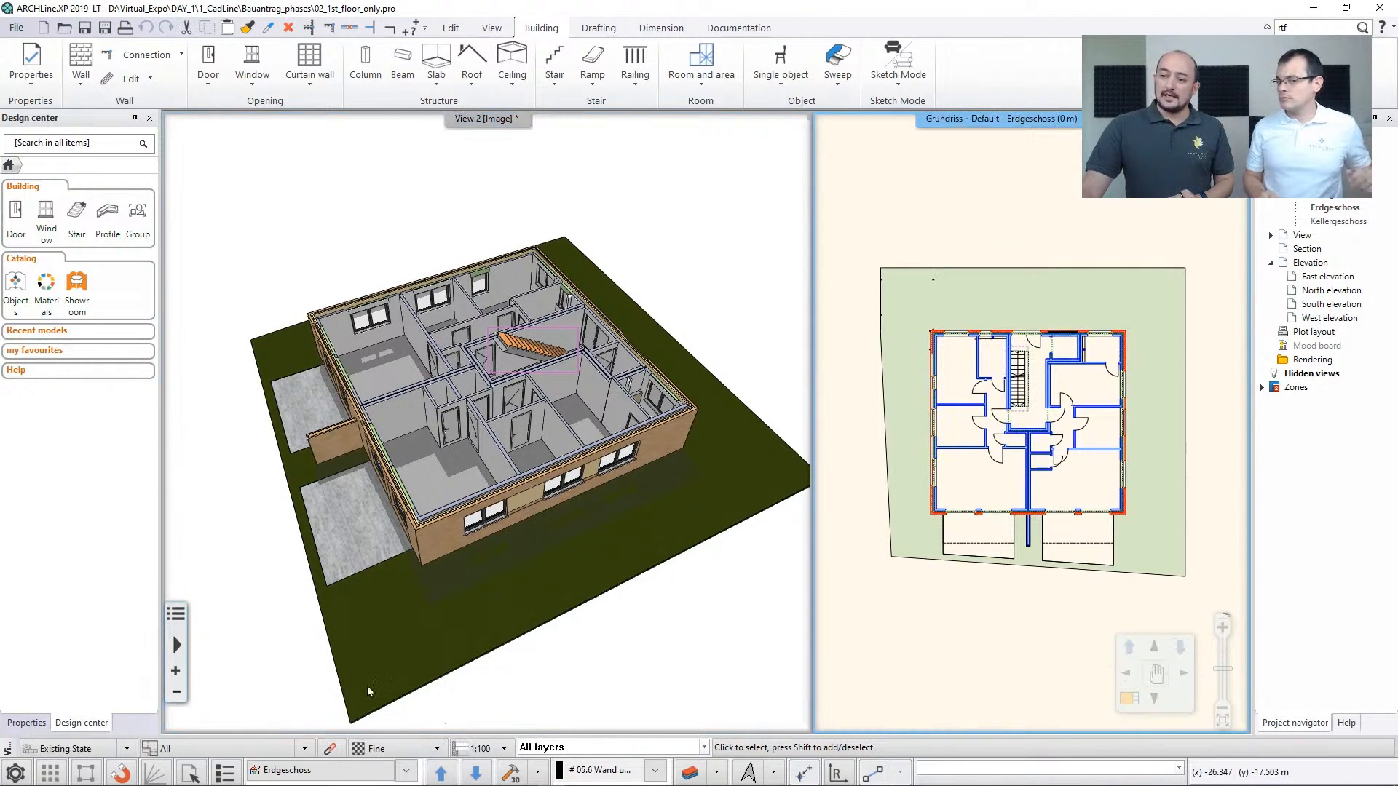
click(328, 773)
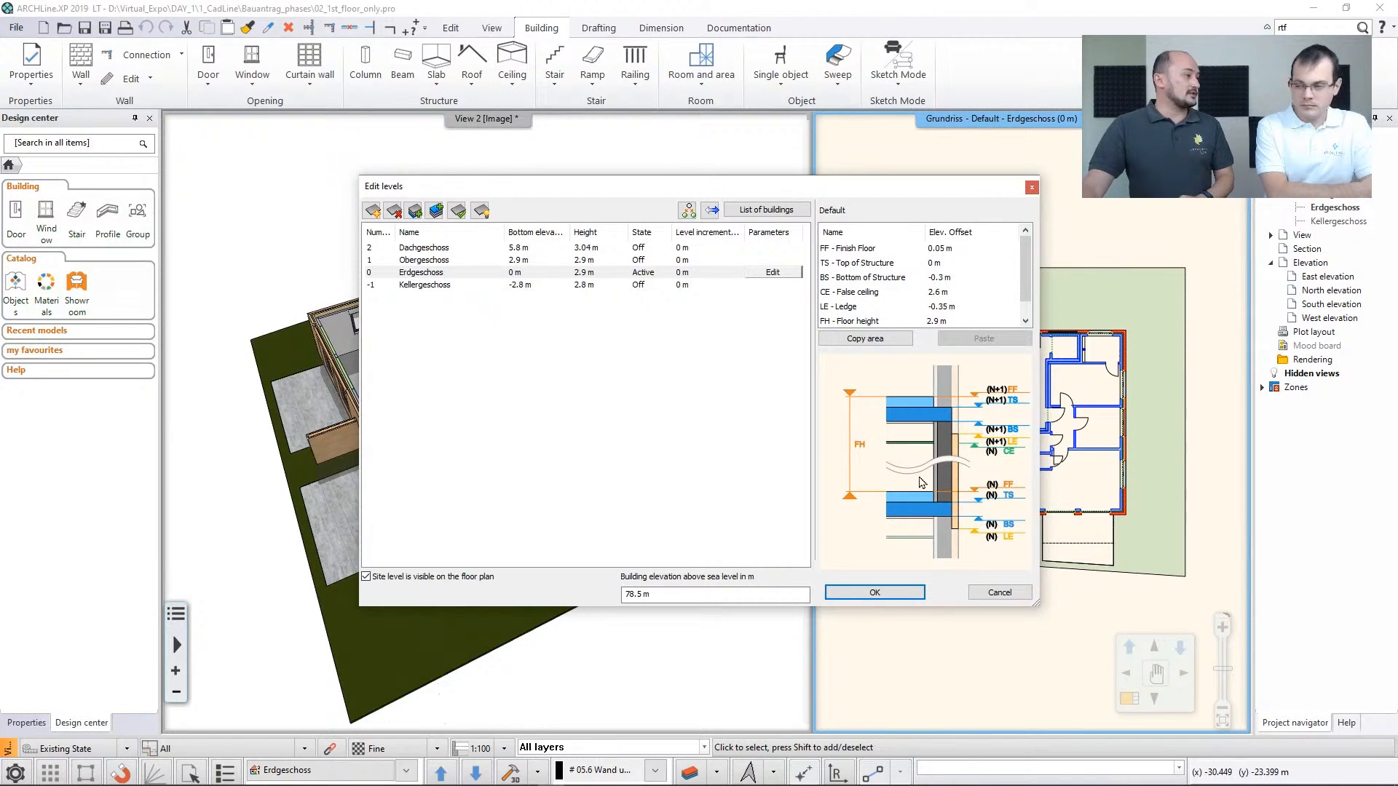
click(1015, 593)
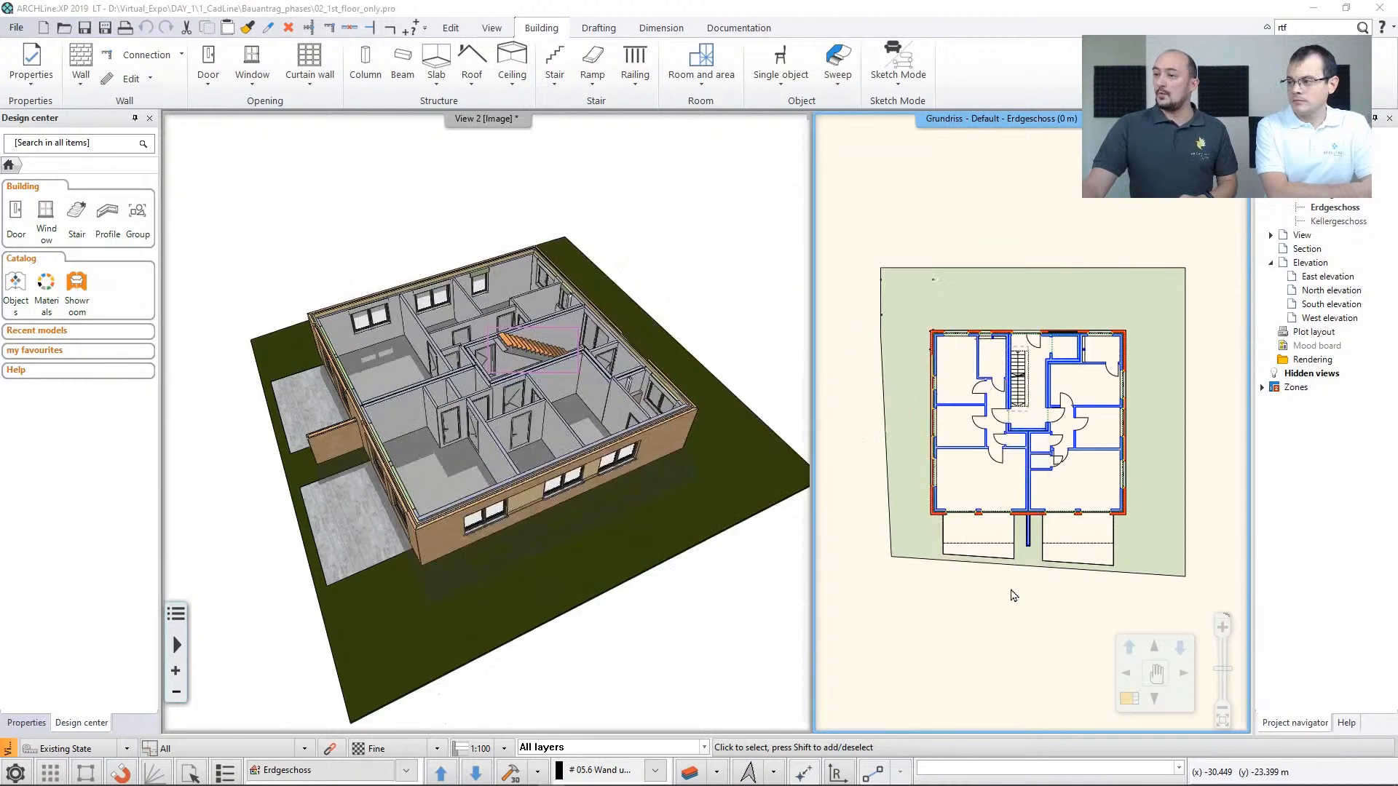
Open the recent project 06_Bauantrag_2_Buildings_03_LT_hiddenroof.pro, discarding the unsaved changes in the current project
click(15, 29)
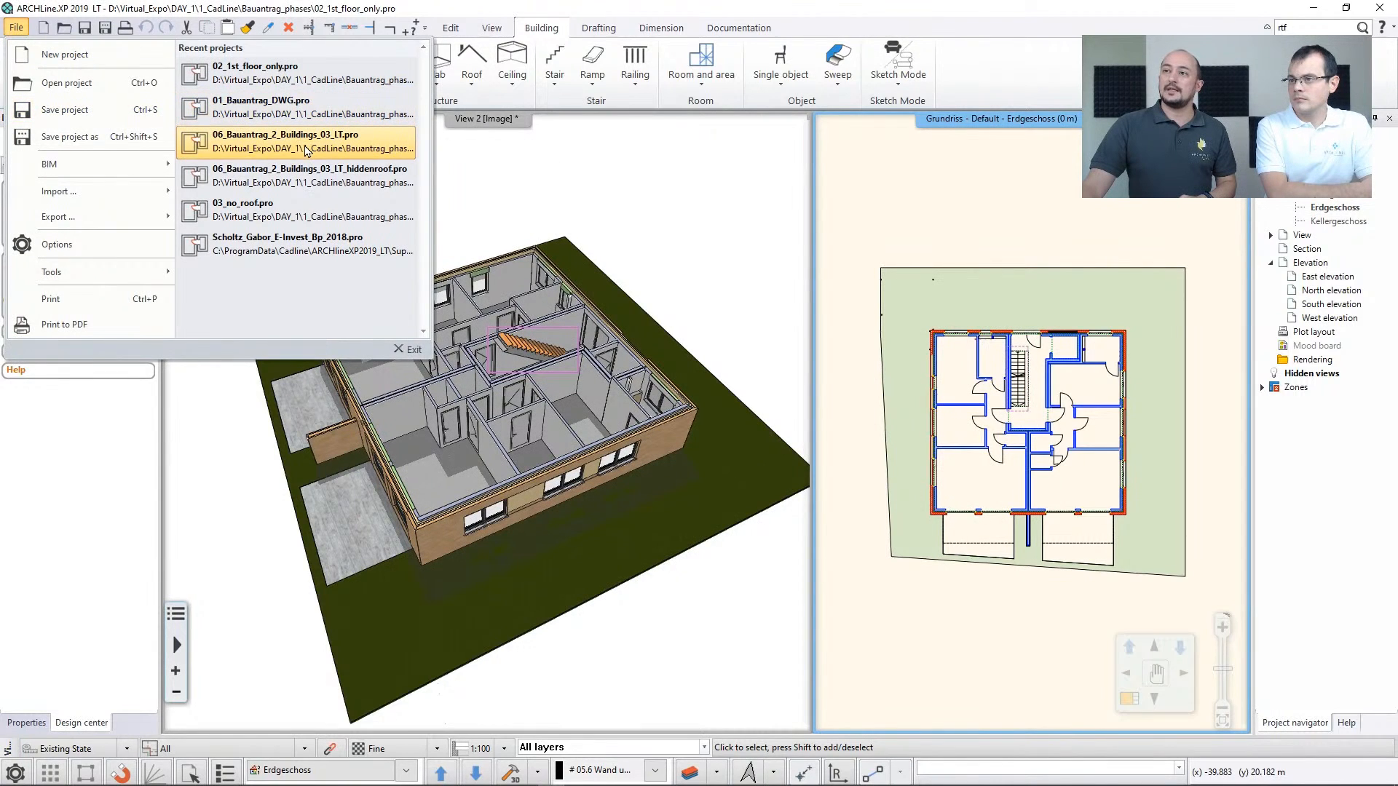
click(396, 186)
click(577, 579)
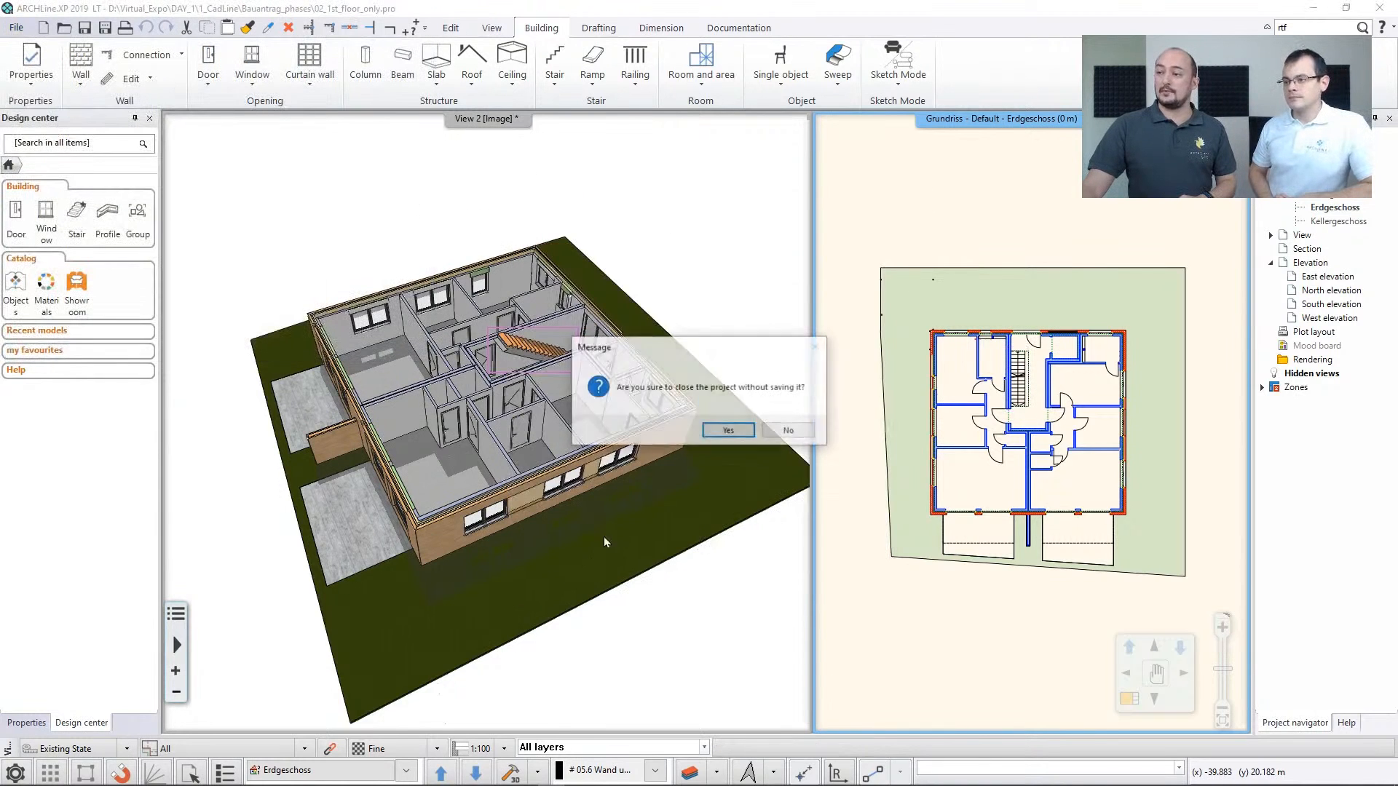
click(728, 430)
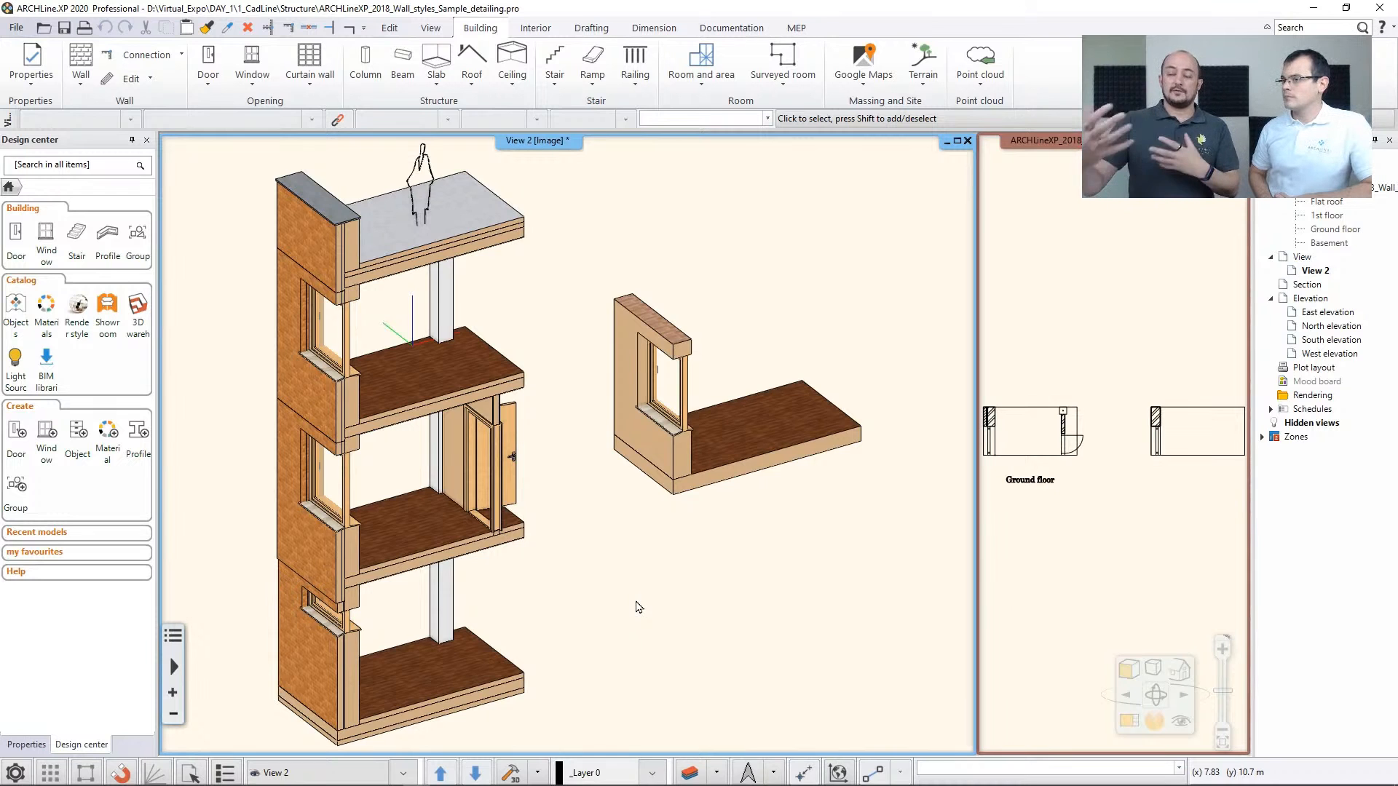
In the wall styles sample detailing project, examine the first-floor slab and brick exterior wall, including their junction and properties
scroll(470, 457, up, 2)
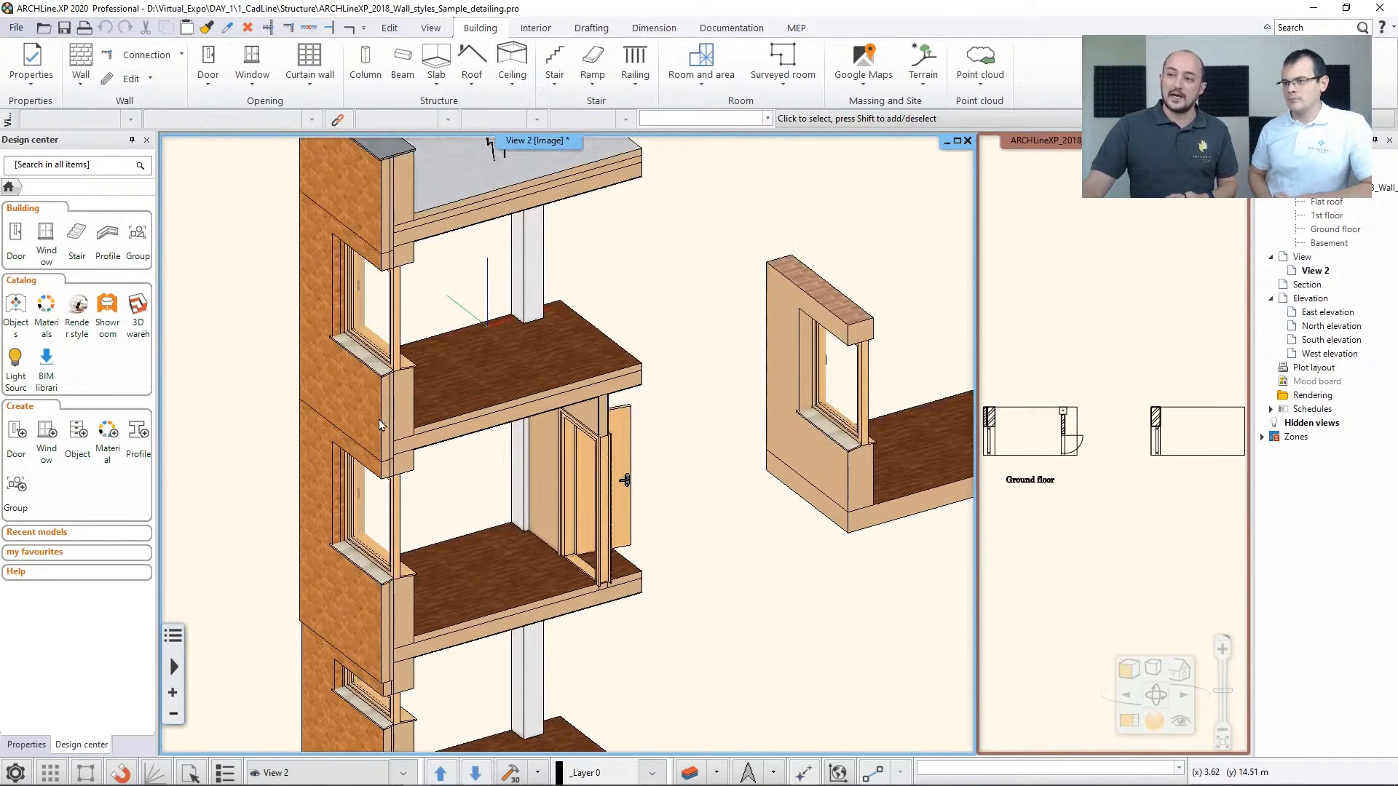
click(468, 420)
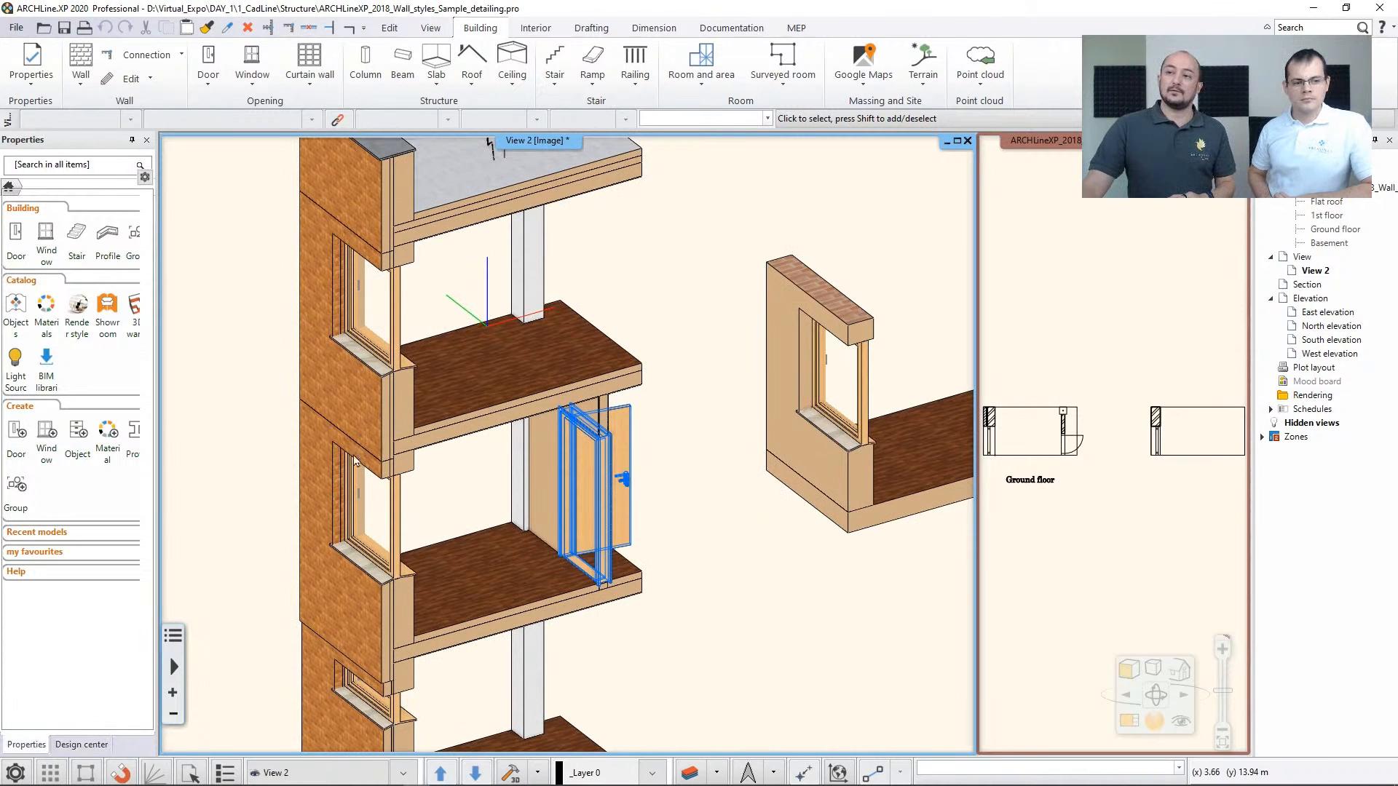
click(639, 385)
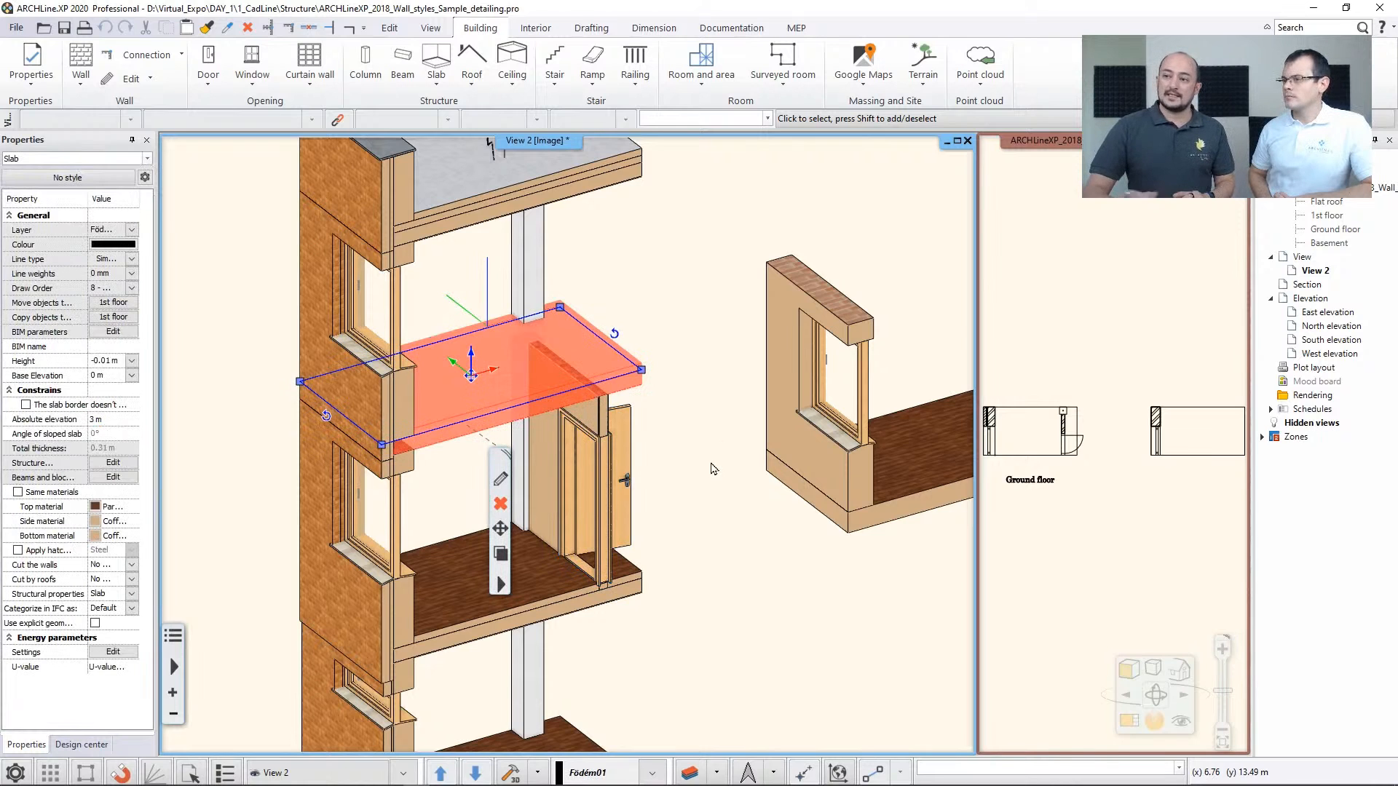
scroll(341, 422, up, 2)
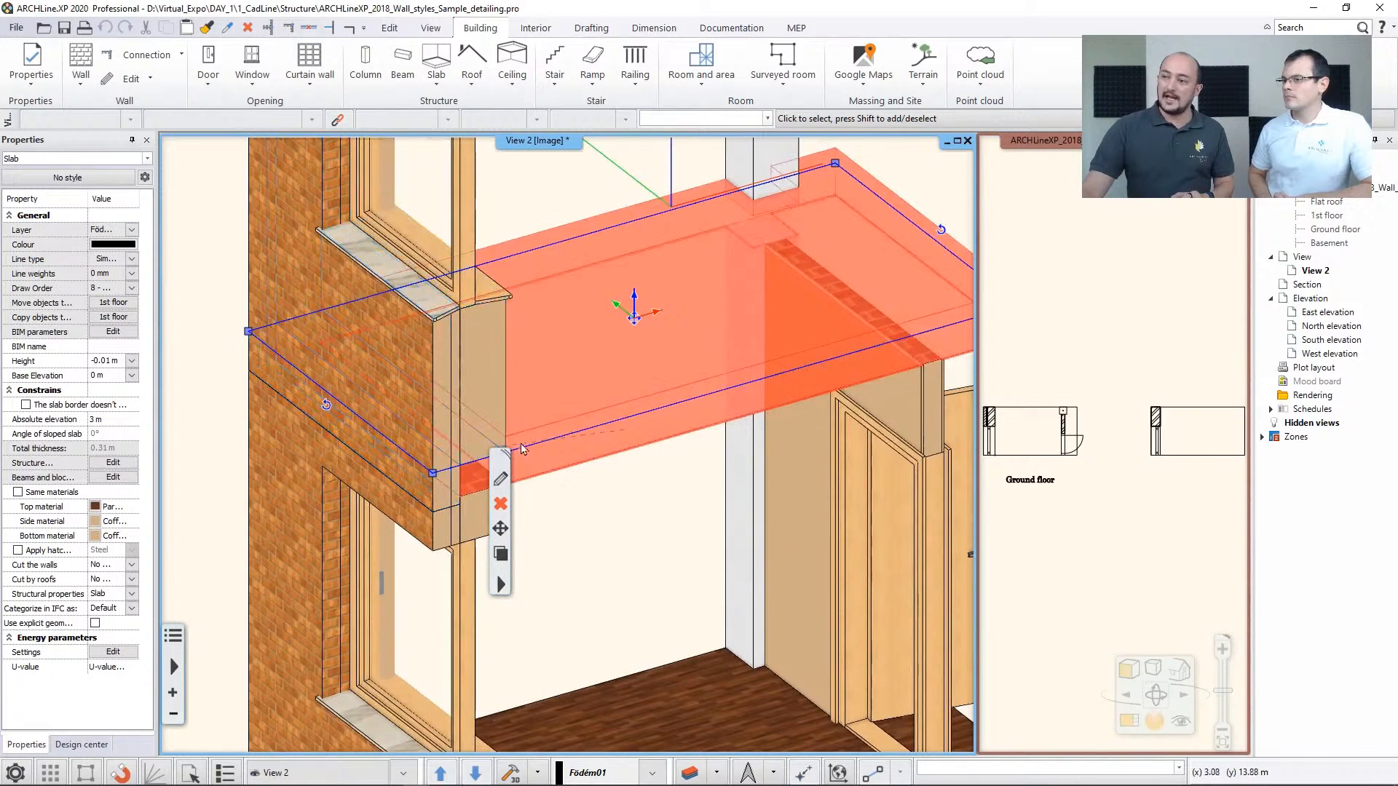
middle_drag(537, 425, 430, 366)
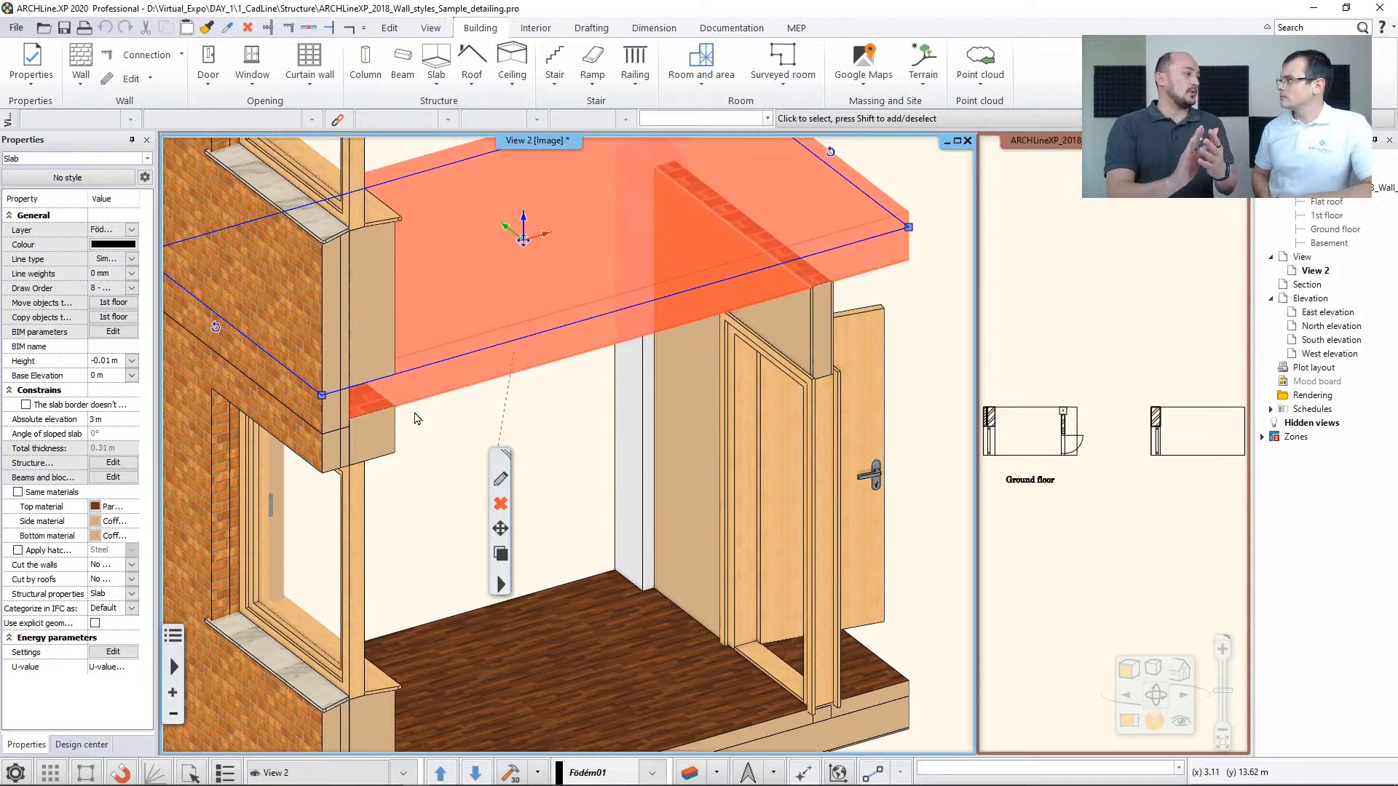
click(333, 290)
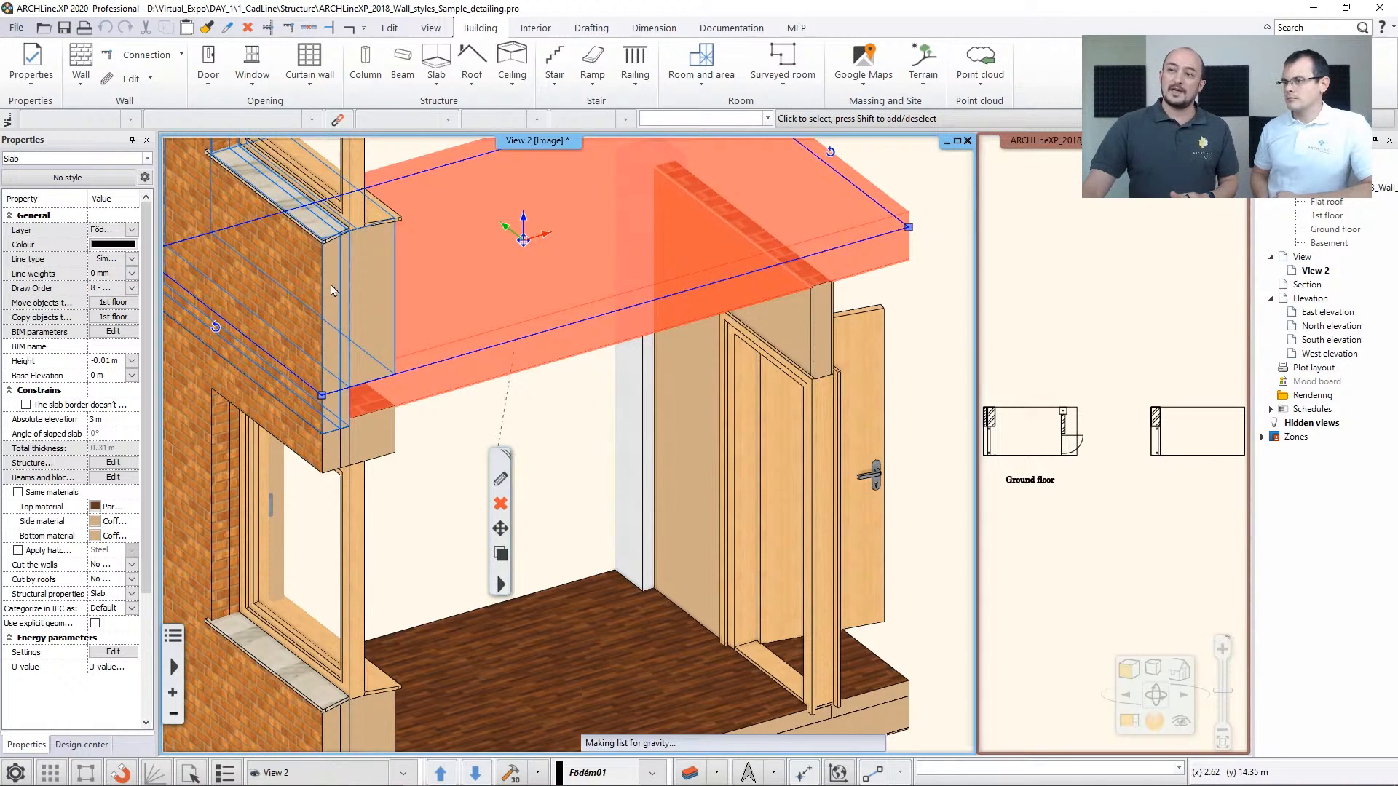
scroll(411, 269, down, 5)
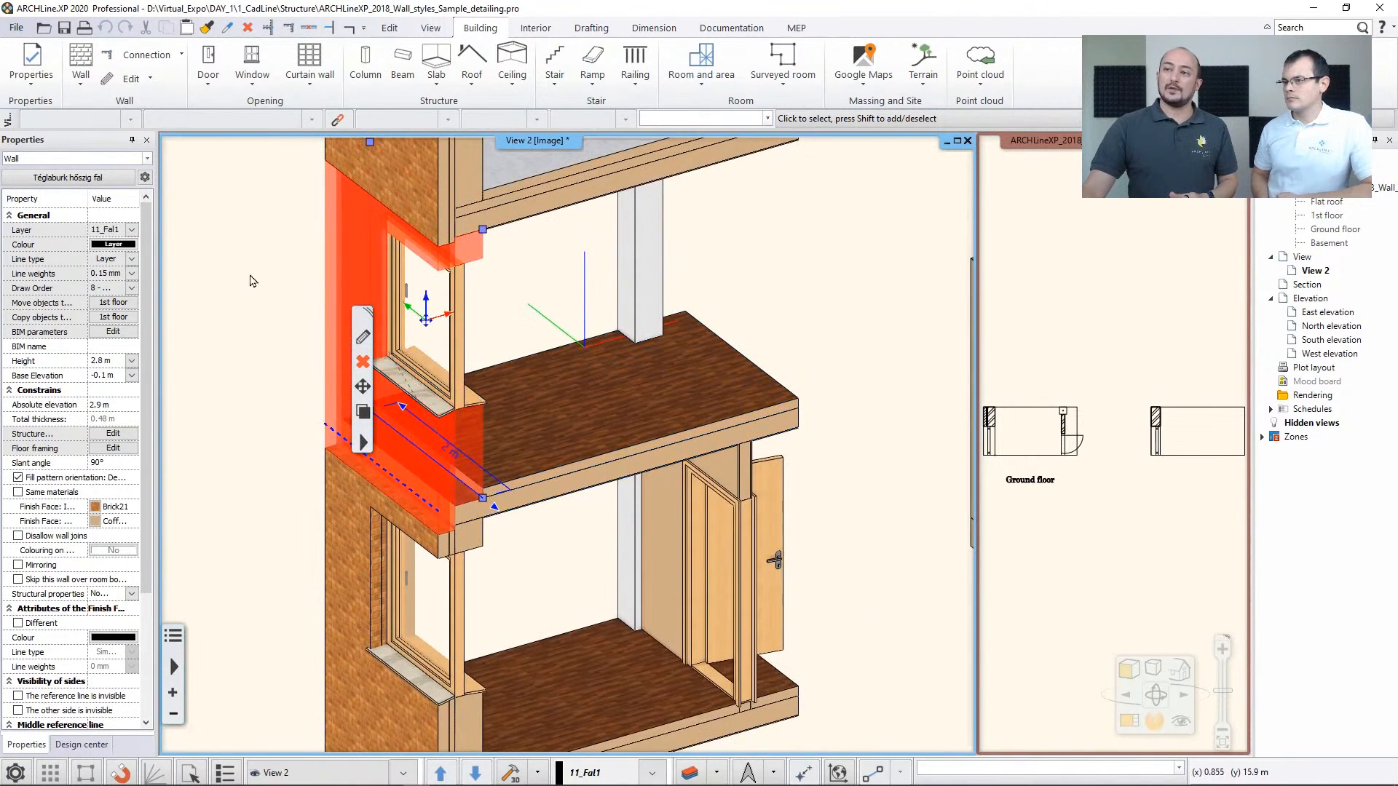
click(250, 273)
click(253, 280)
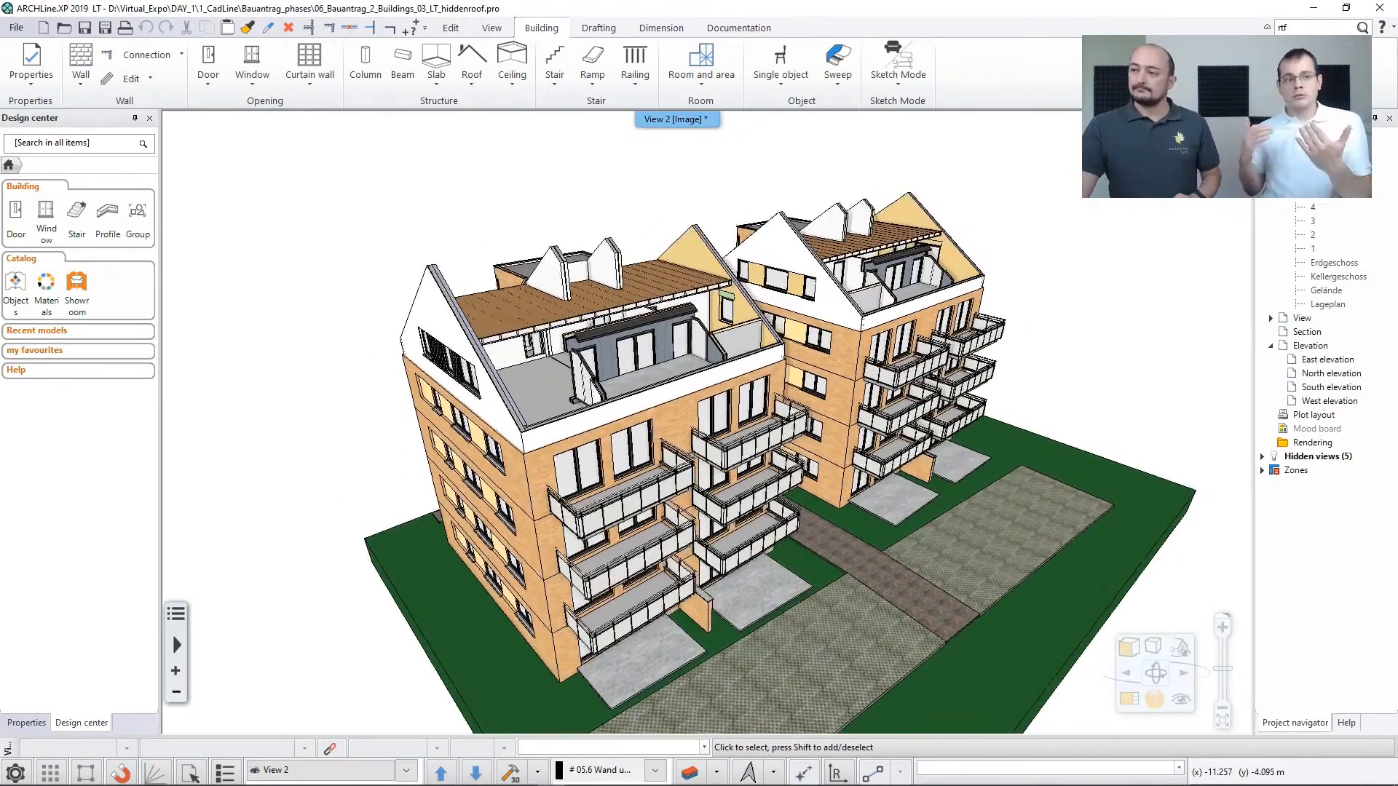
Show the two-building 3D model alongside the floor plan and make the level 6 plan the main view
middle_drag(322, 420, 283, 401)
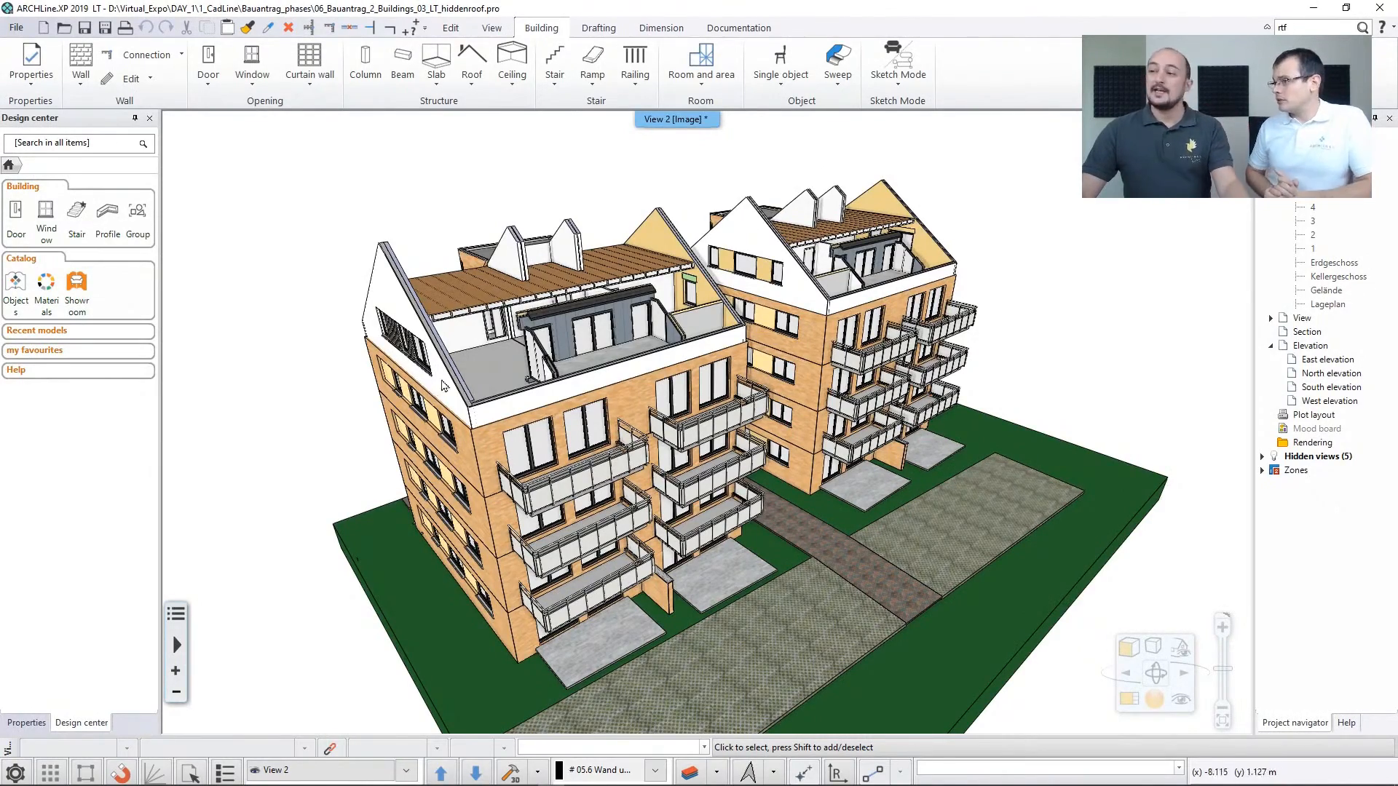
middle_drag(661, 346, 568, 361)
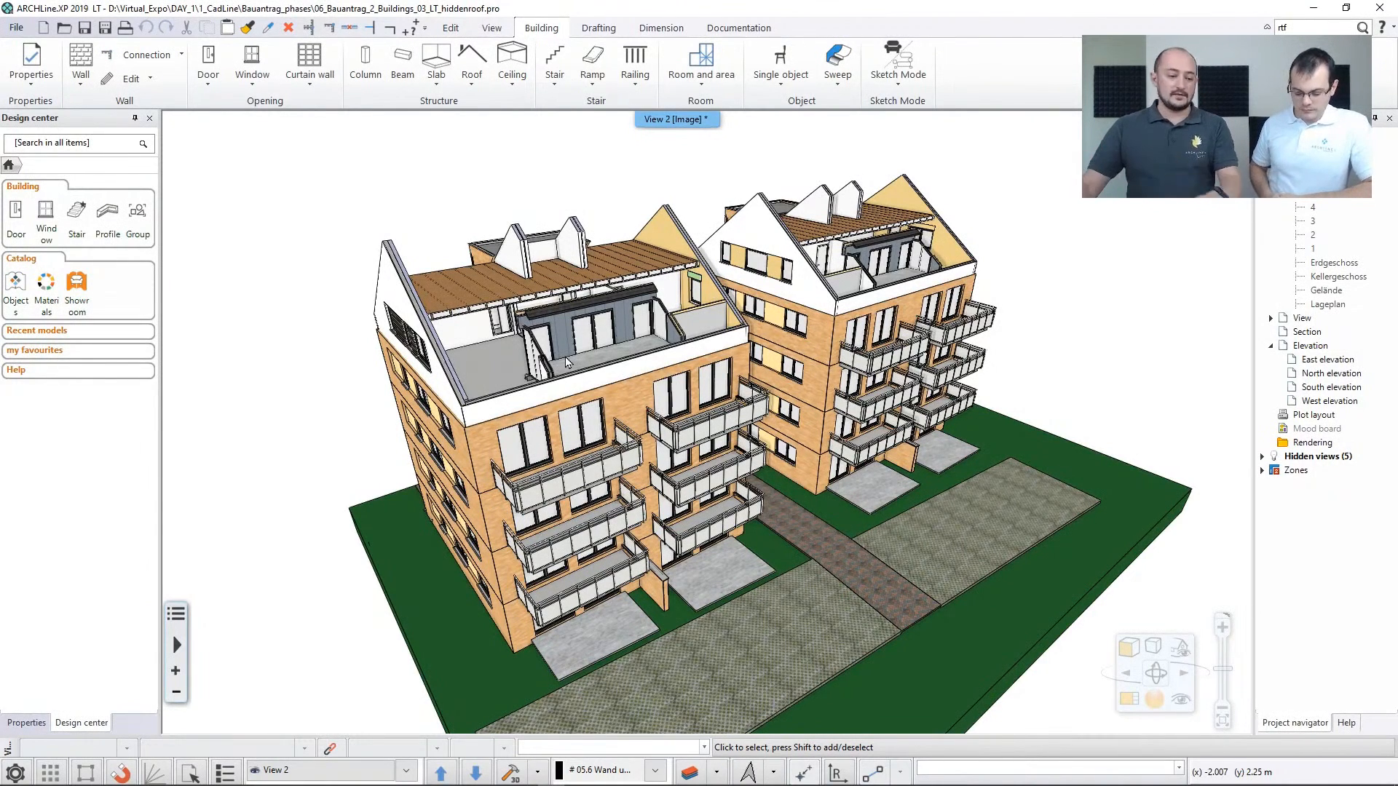
double_click(677, 119)
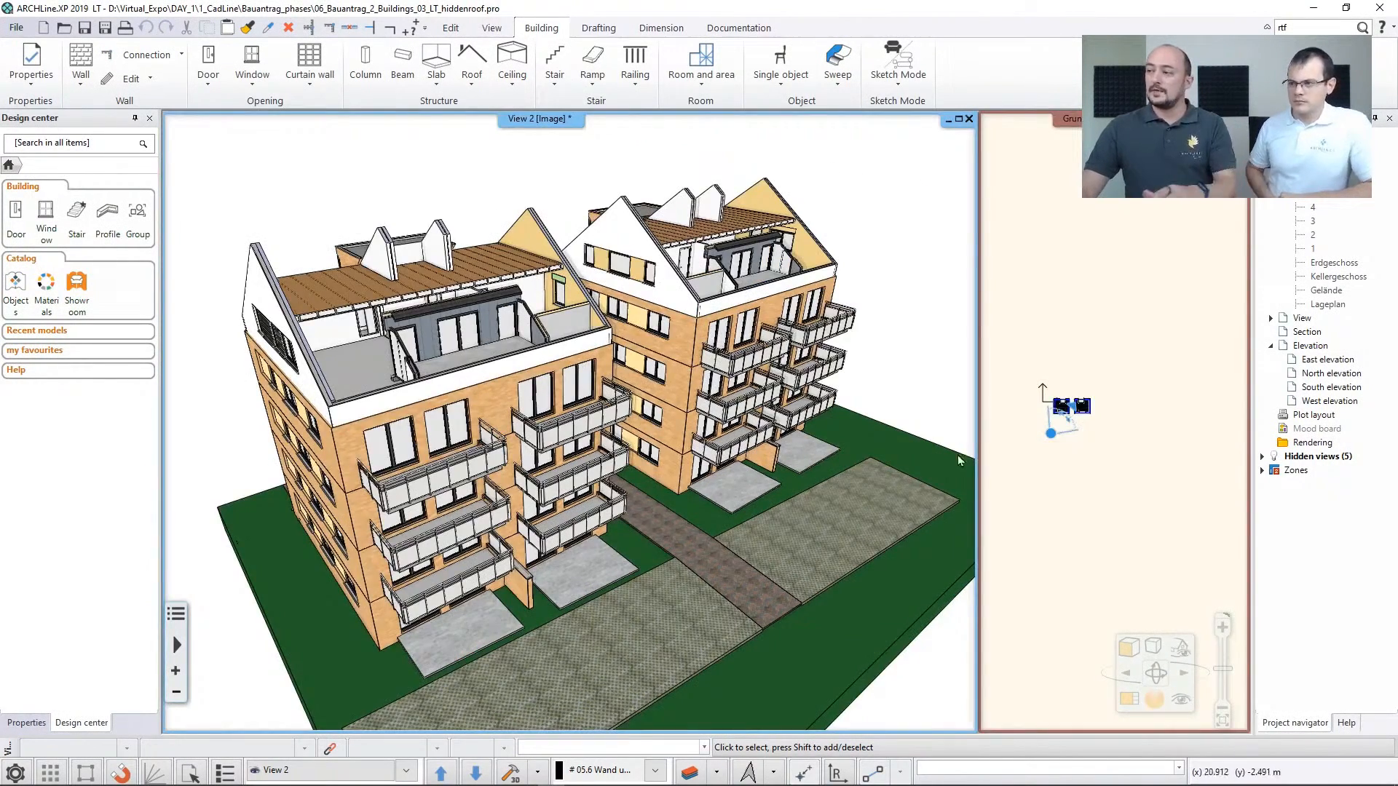
click(1095, 444)
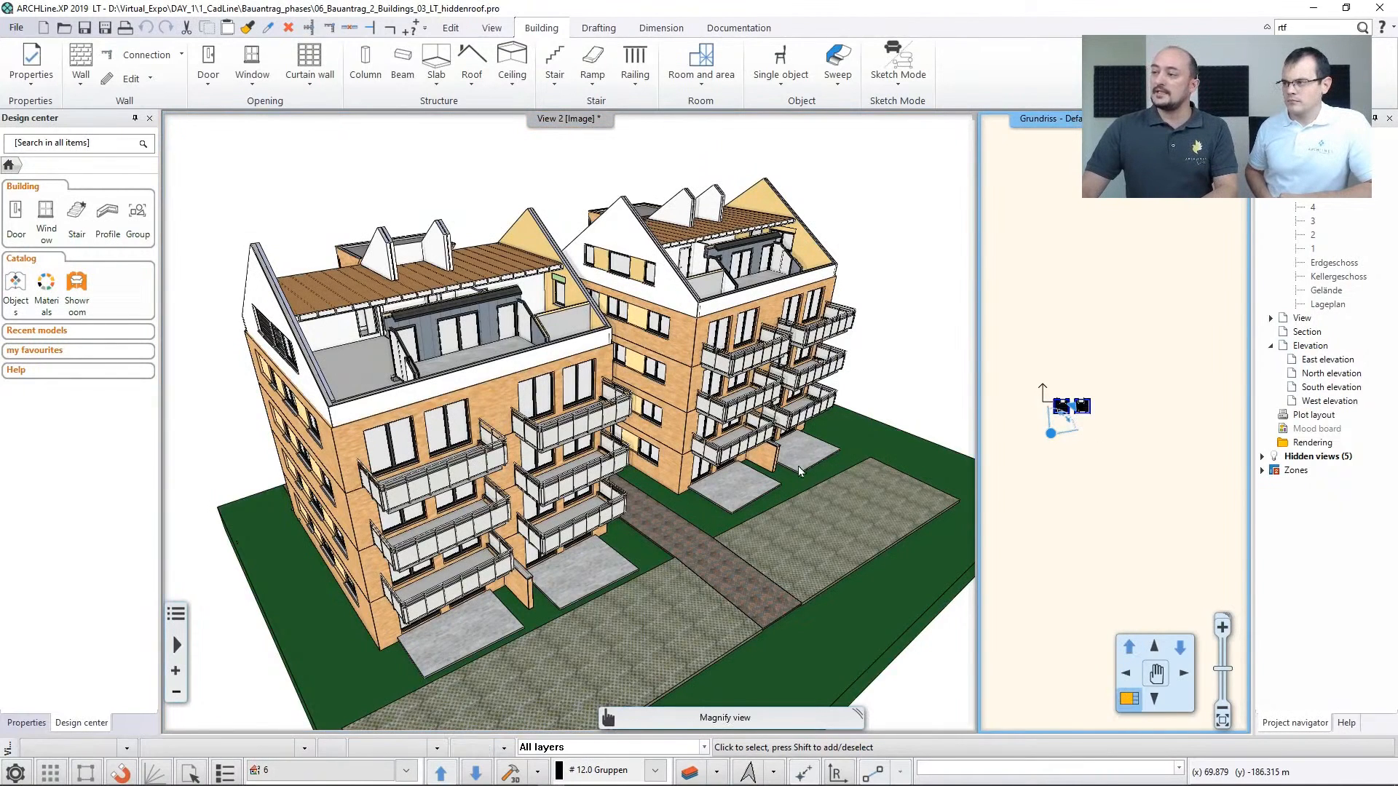
right_drag(798, 471, 783, 466)
middle_drag(733, 427, 512, 421)
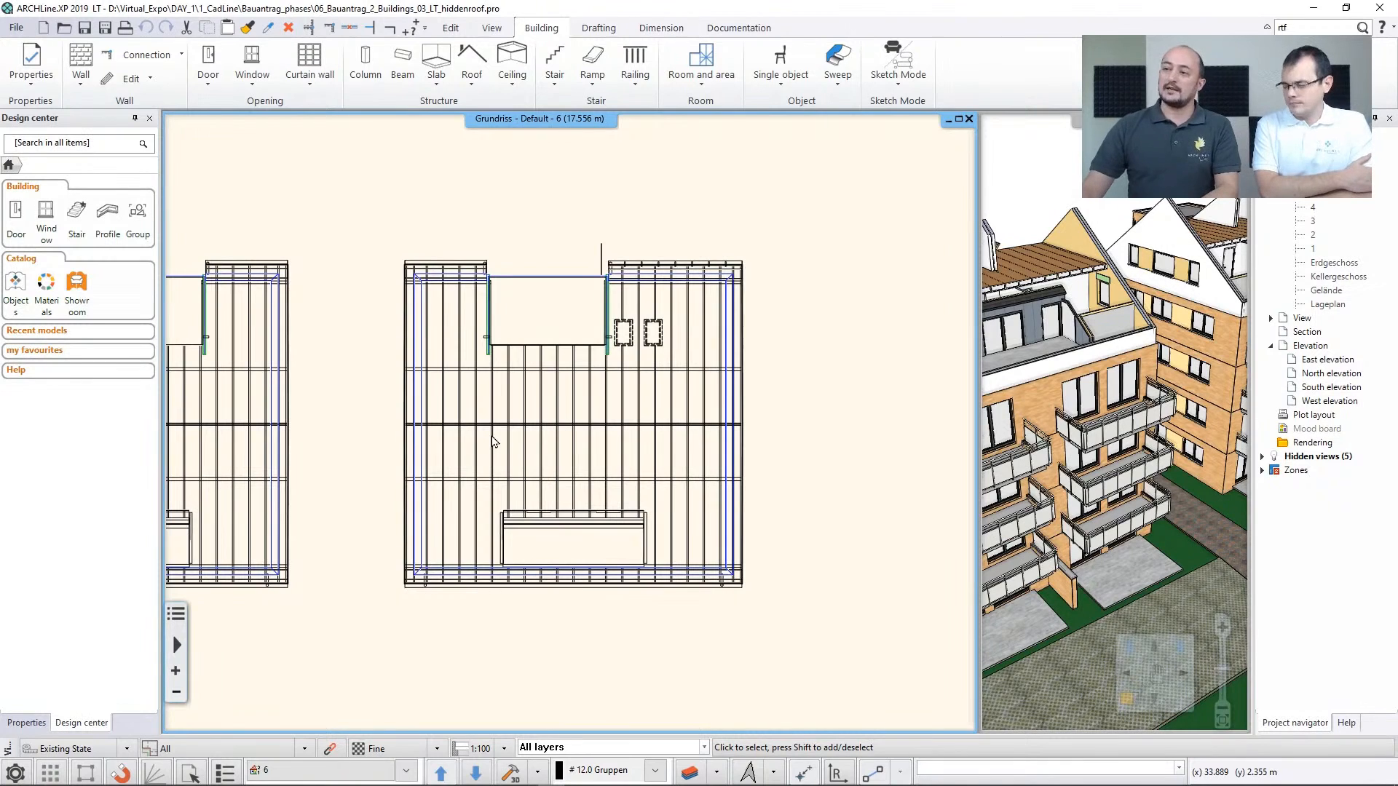
middle_drag(772, 485, 492, 481)
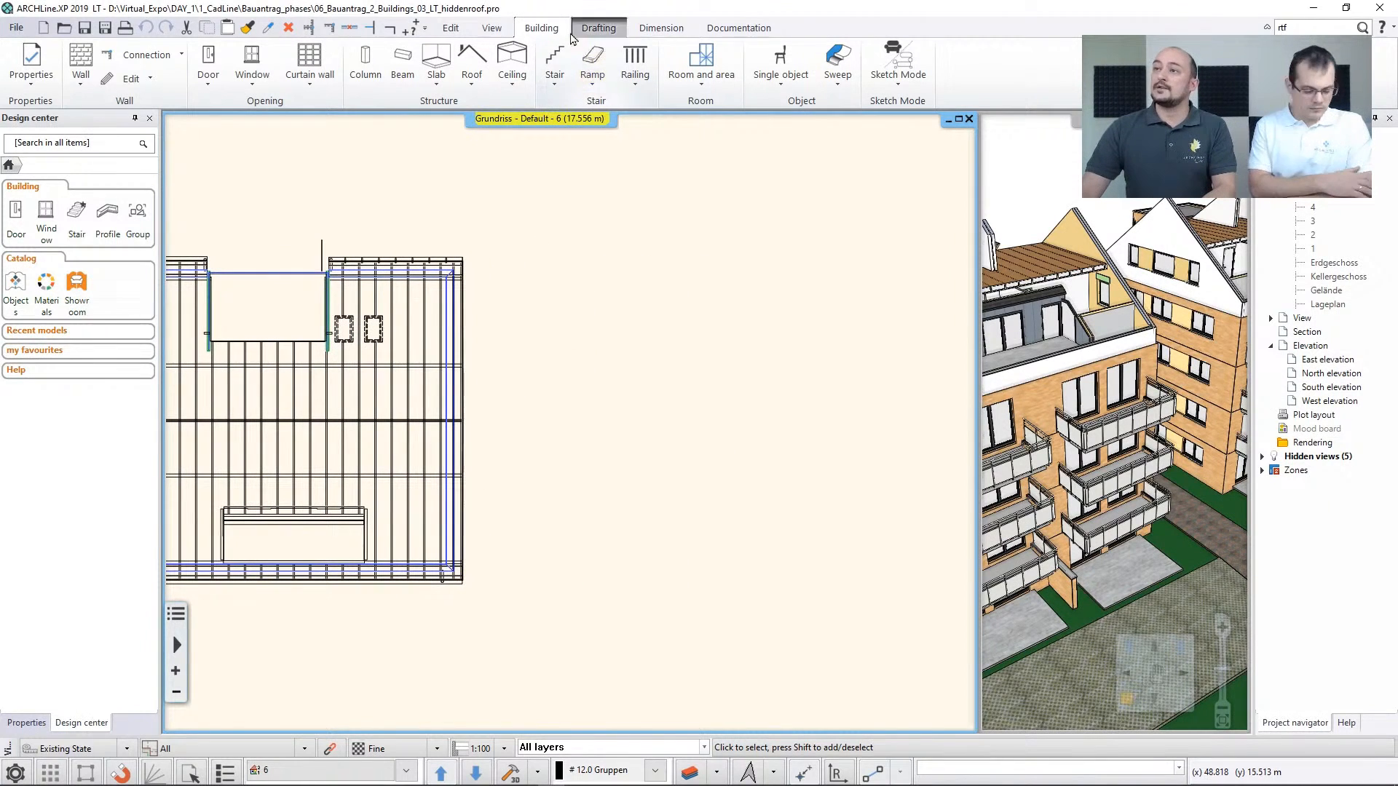
Try to outline an open gable roof as a rectangle on the empty area beside the building in the level 6 plan
click(472, 72)
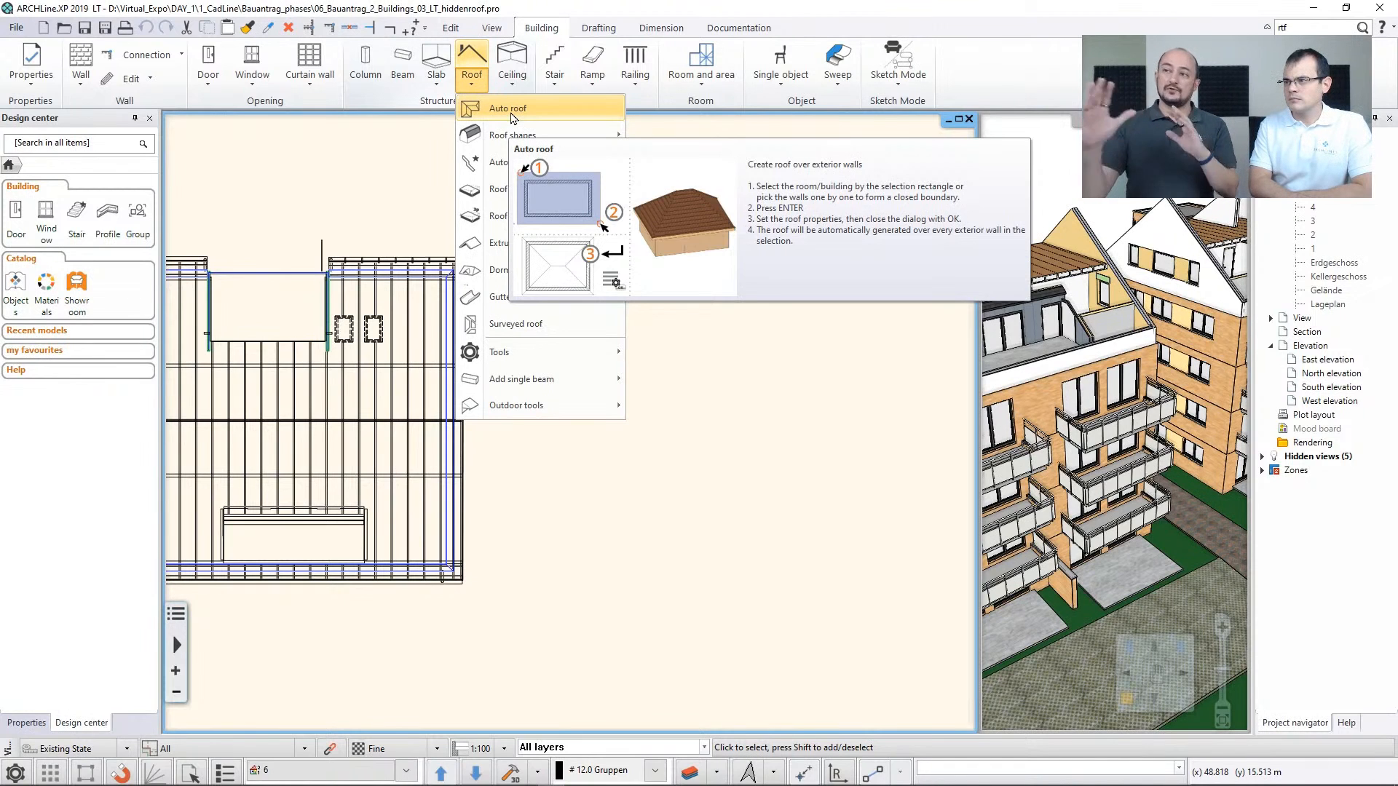
mouse_move(518, 138)
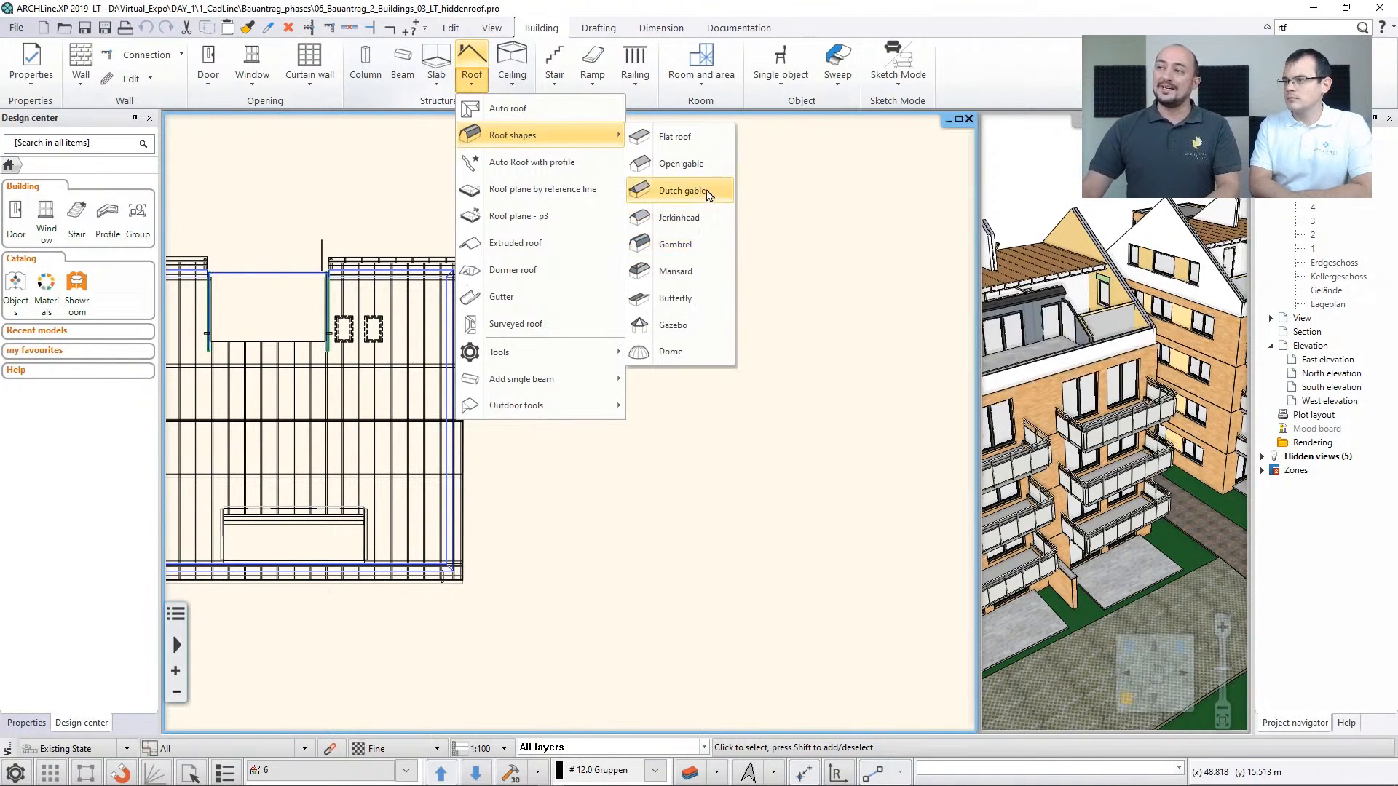
click(703, 174)
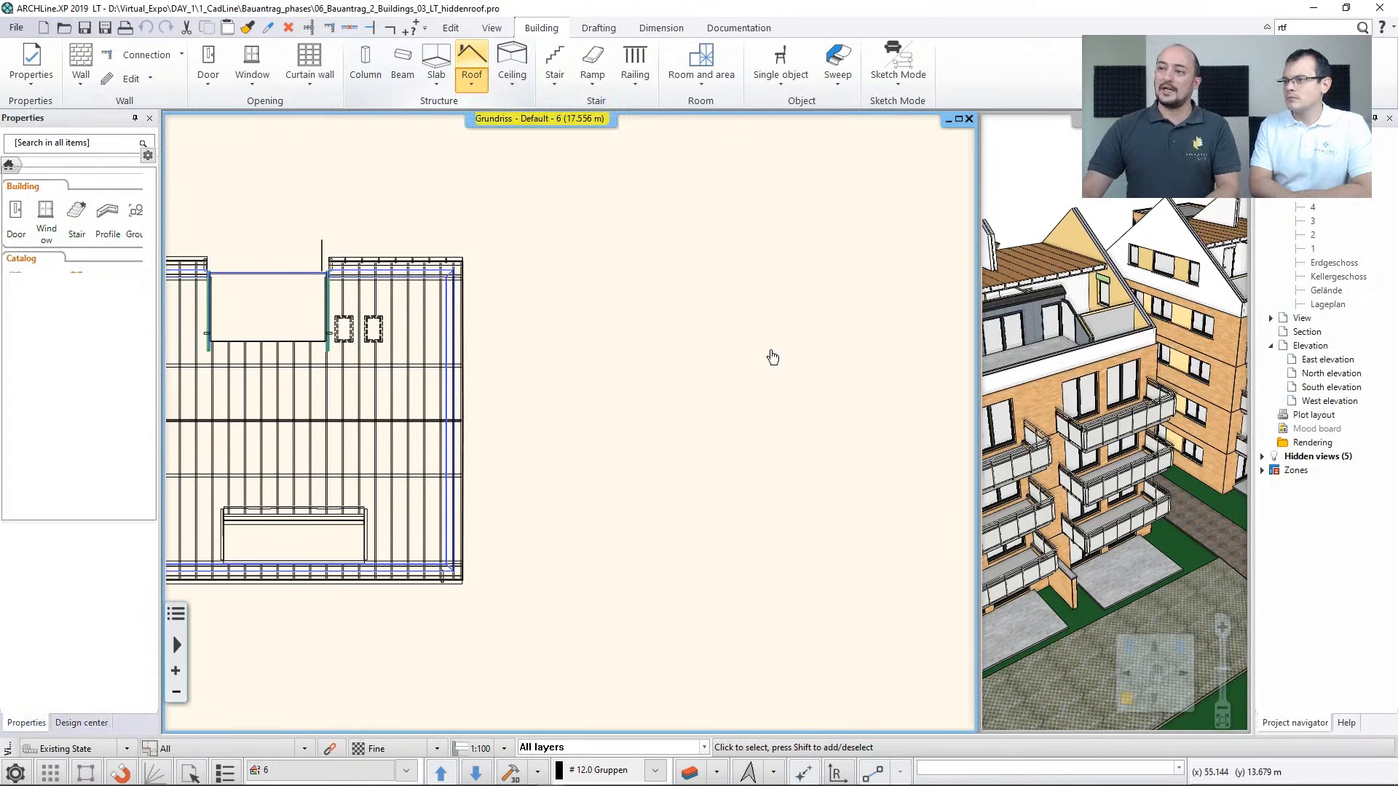
click(742, 295)
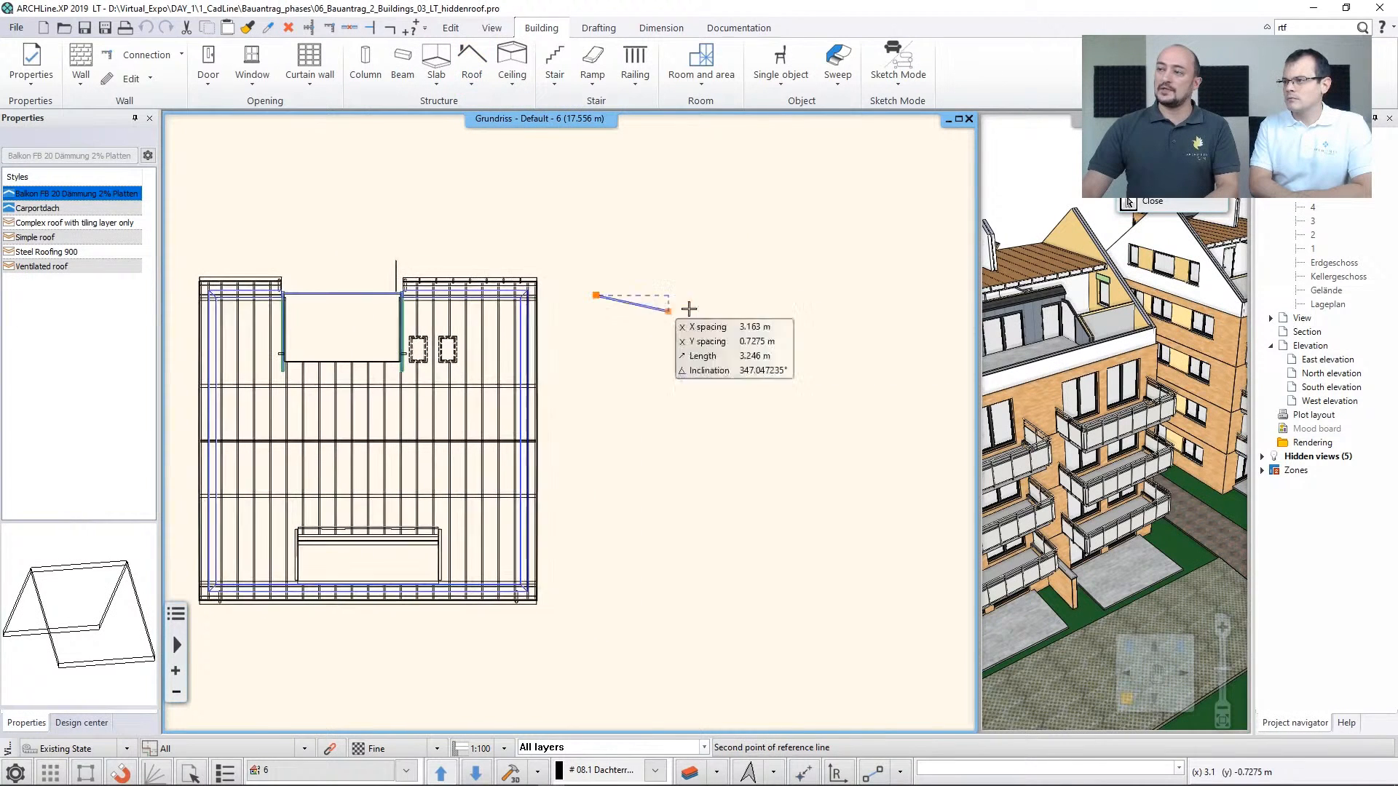
click(933, 295)
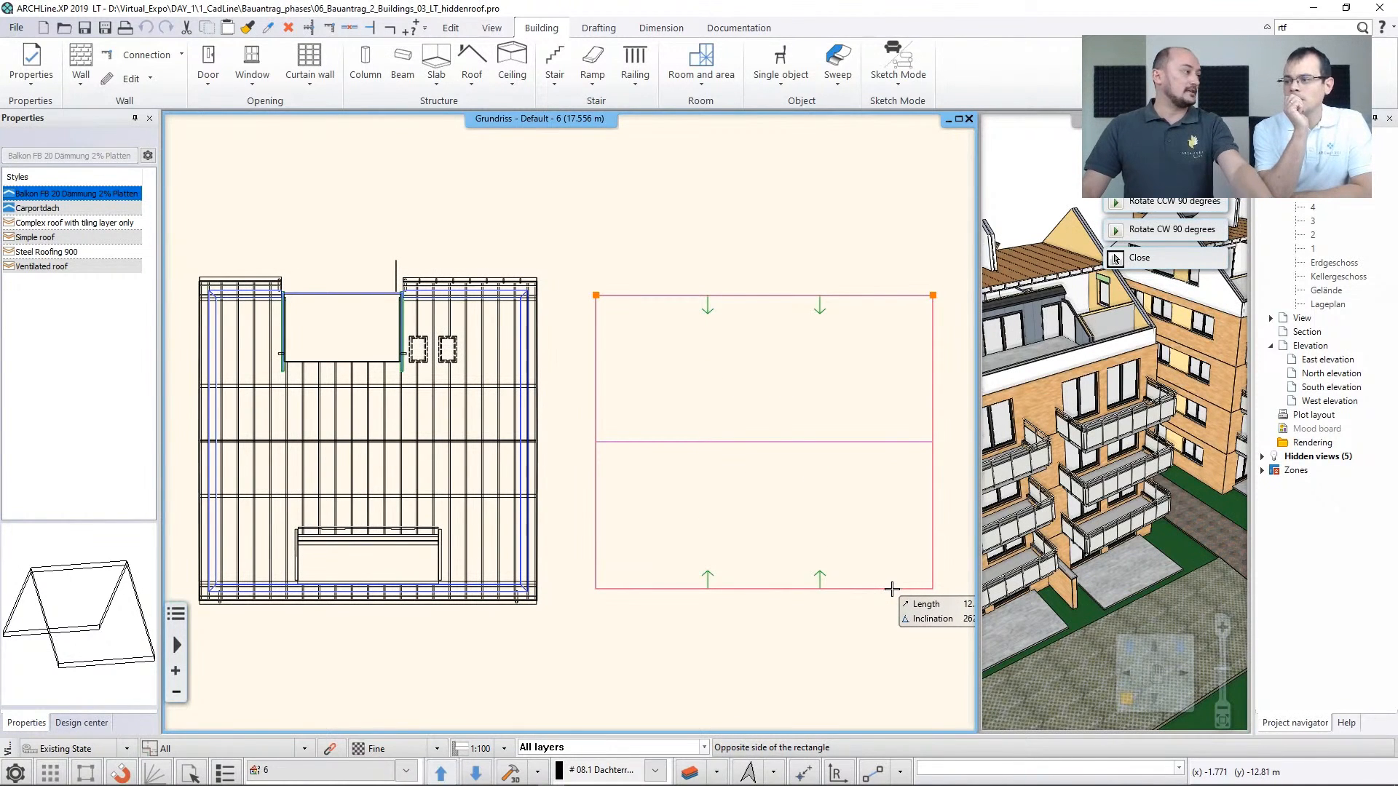
key(Escape)
Switch the floor plan down to level 2 to show the apartment layouts of both buildings
middle_drag(597, 450, 747, 442)
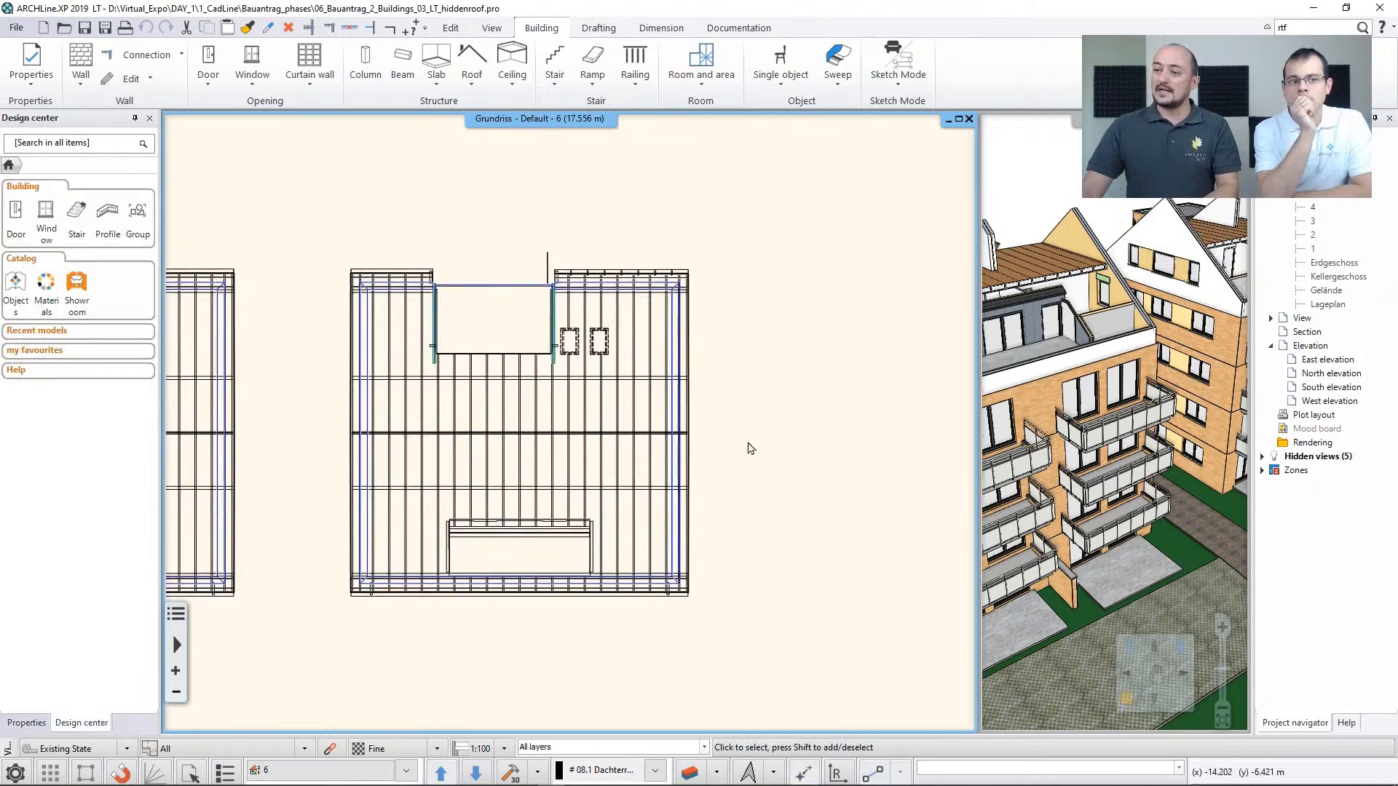
scroll(732, 461, down, 2)
key(Page_Down)
key(Page_Down)
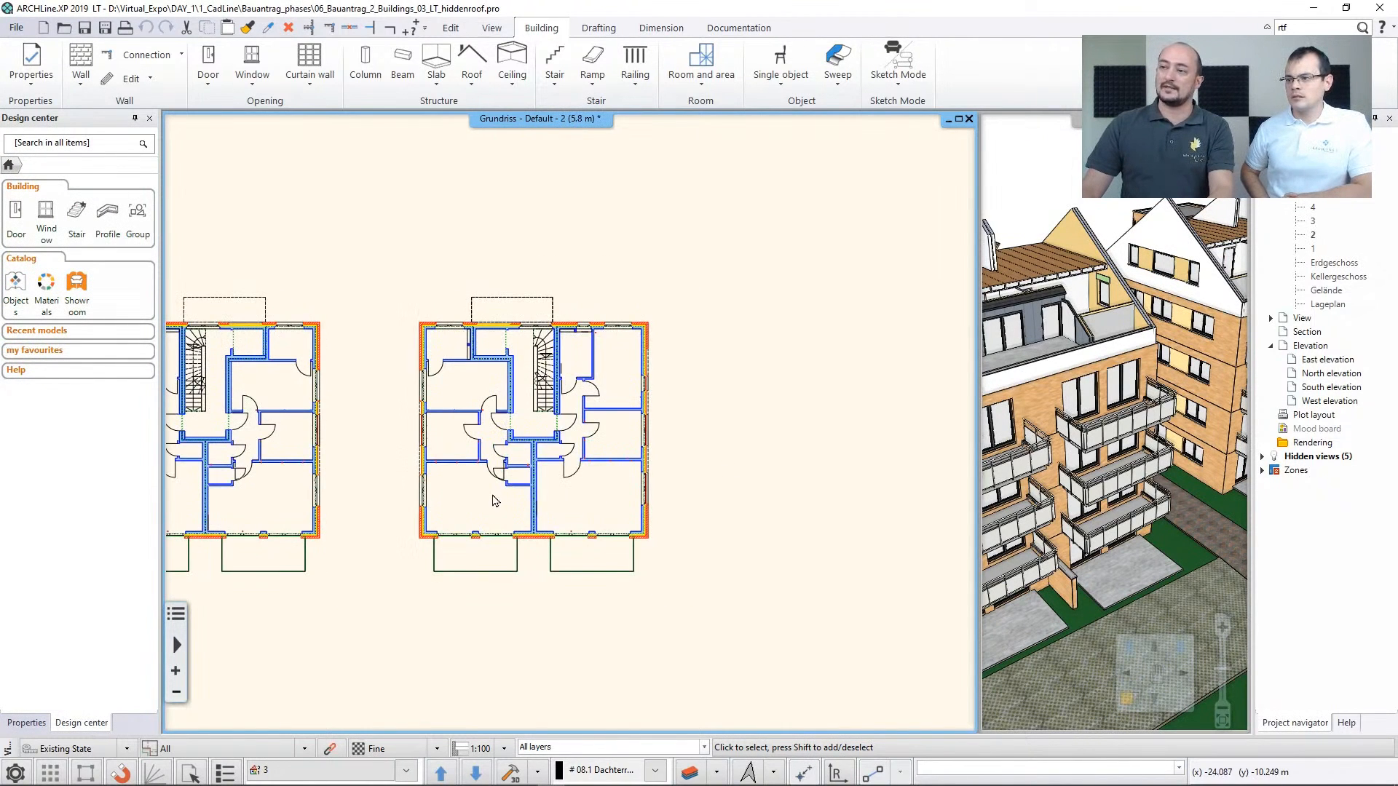
In the ARCHLine.XP 2020 Professional project, examine the two-building 3D model's roofs, gables and balconies from different angles
key(Page_Down)
key(Page_Down)
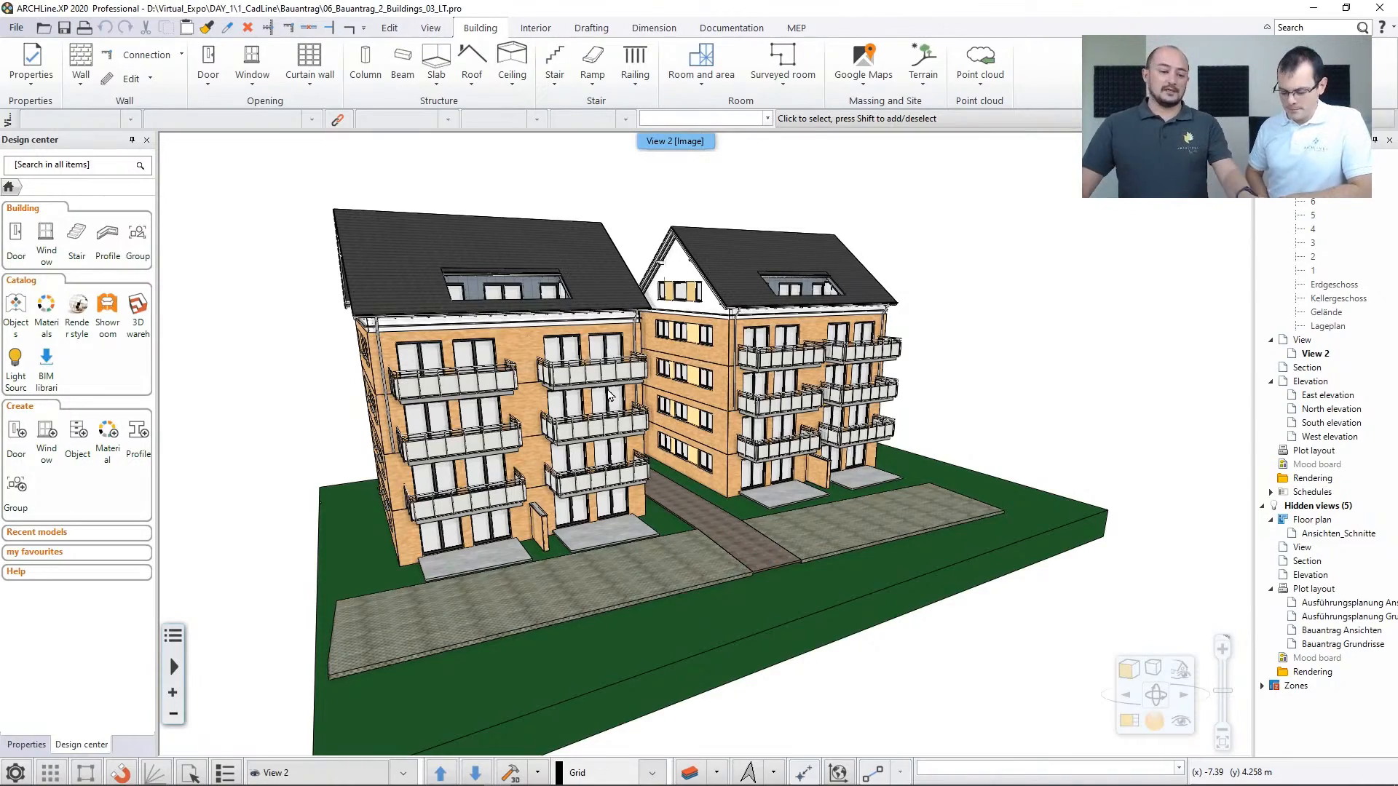
middle_drag(606, 394, 757, 429)
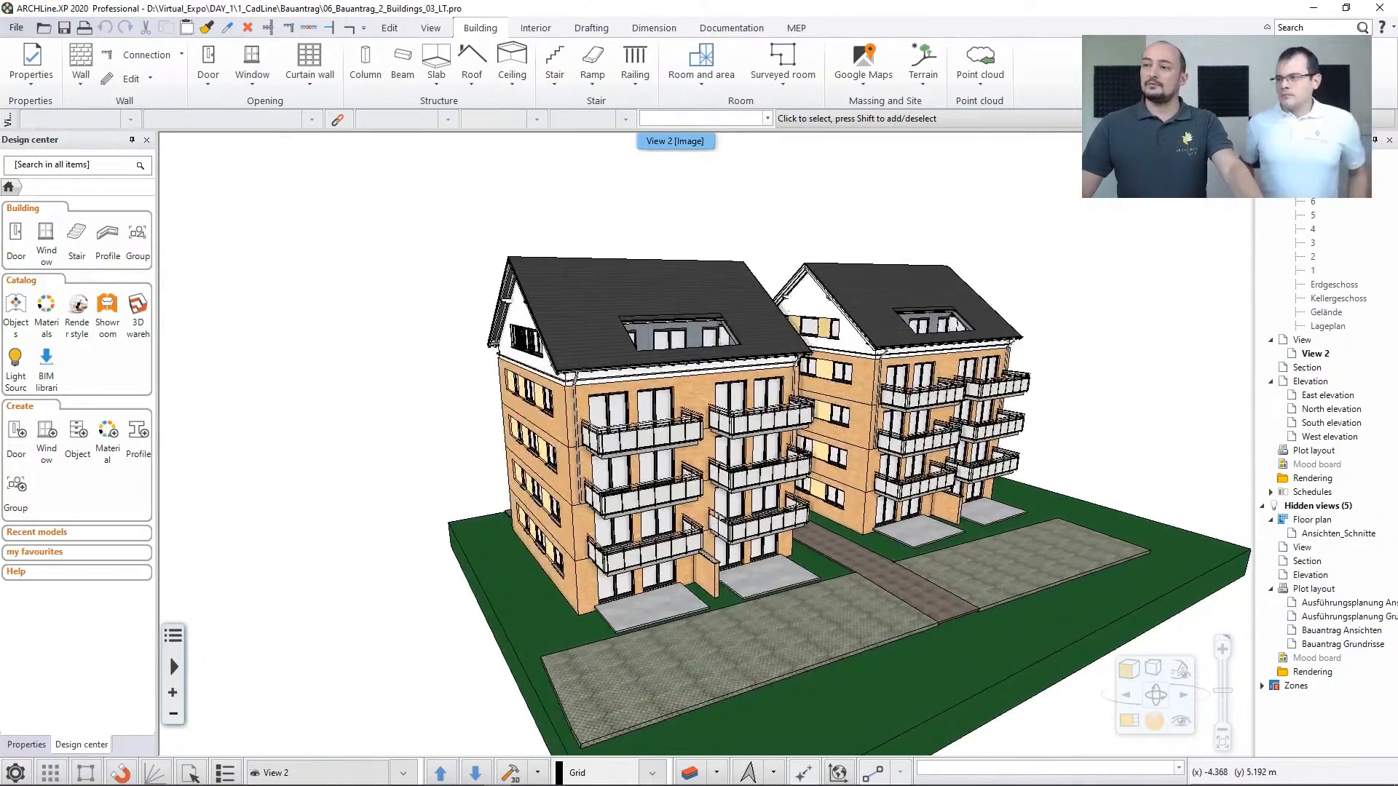
middle_drag(535, 317, 697, 395)
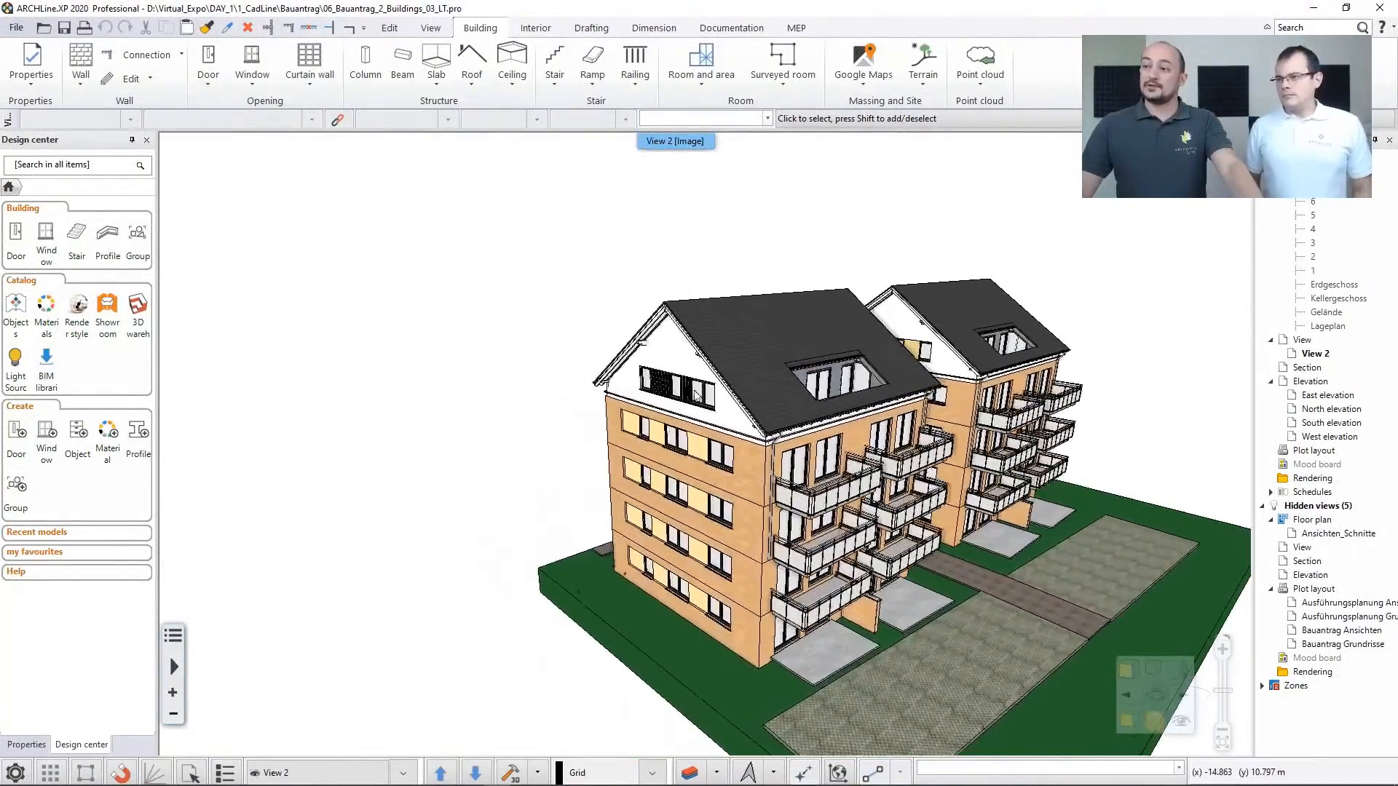
scroll(619, 327, up, 6)
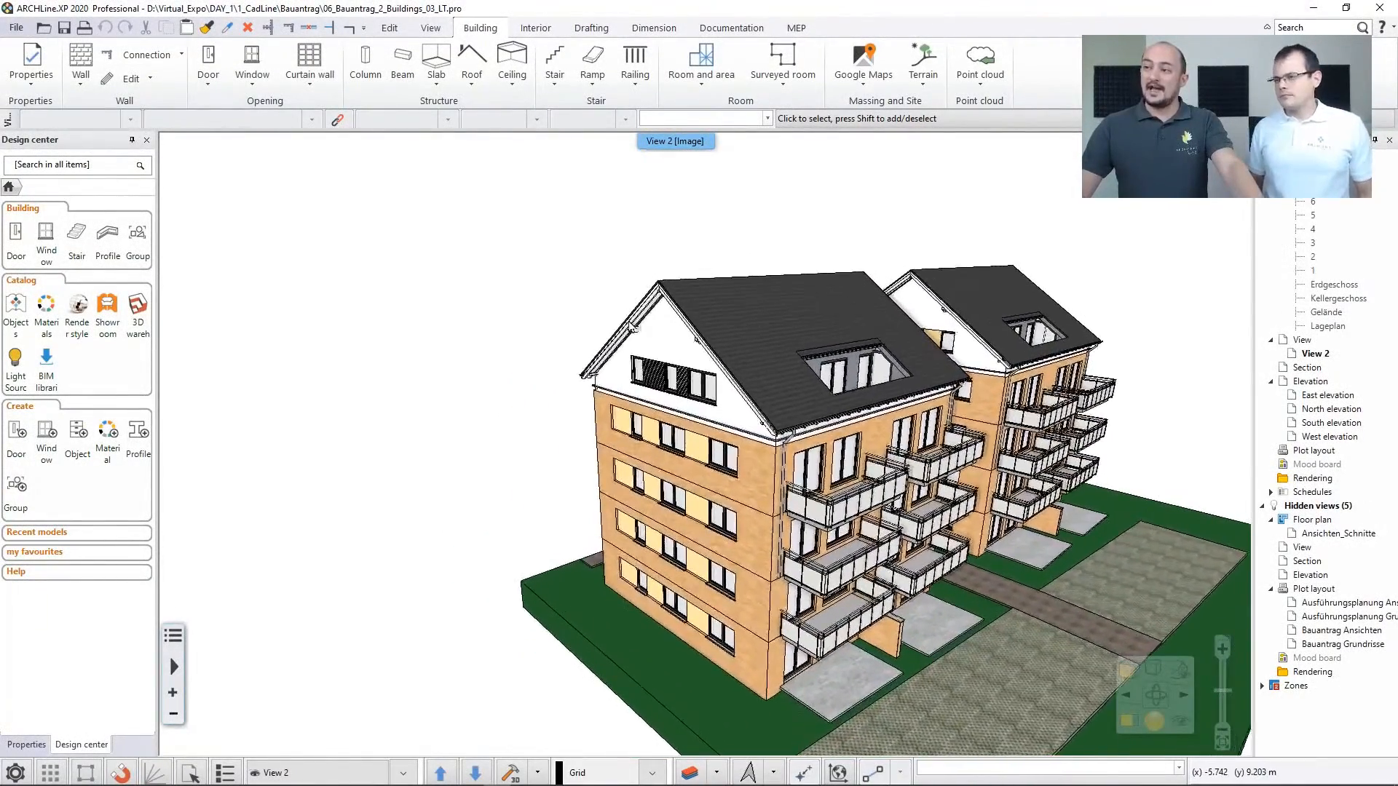
middle_drag(631, 327, 671, 333)
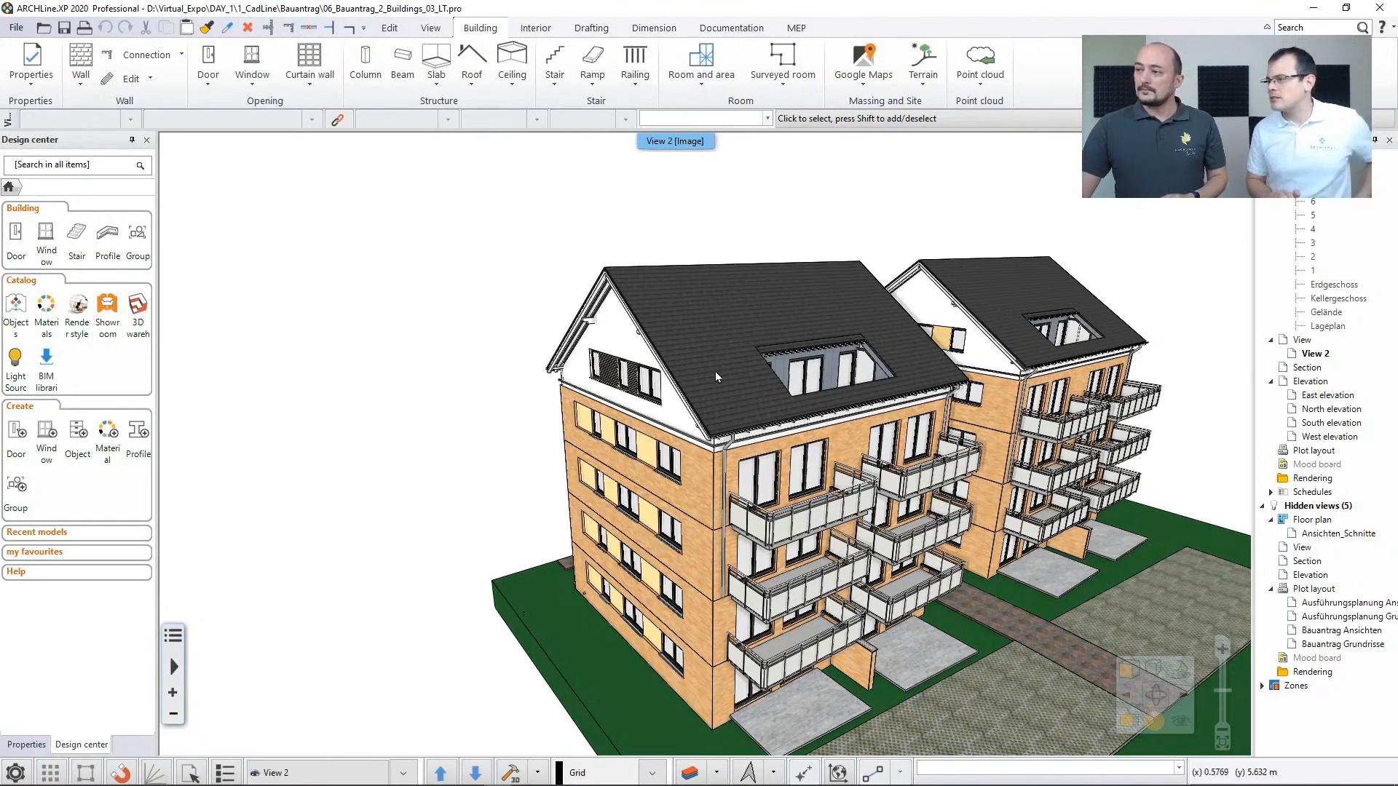
middle_drag(732, 328, 634, 321)
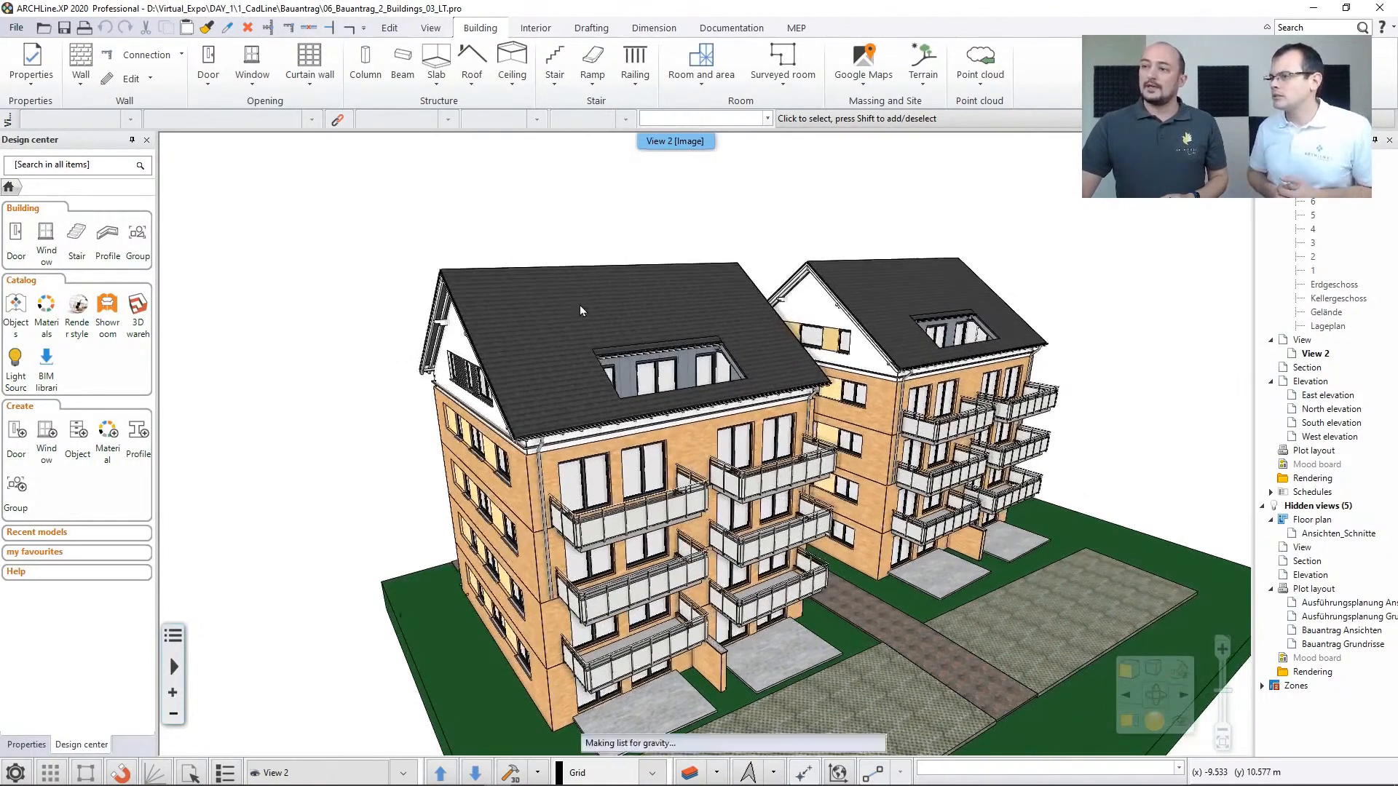
Open the properties of the front building's roof and examine its eaves purlin, middle purlin and rafter settings
click(581, 311)
click(614, 358)
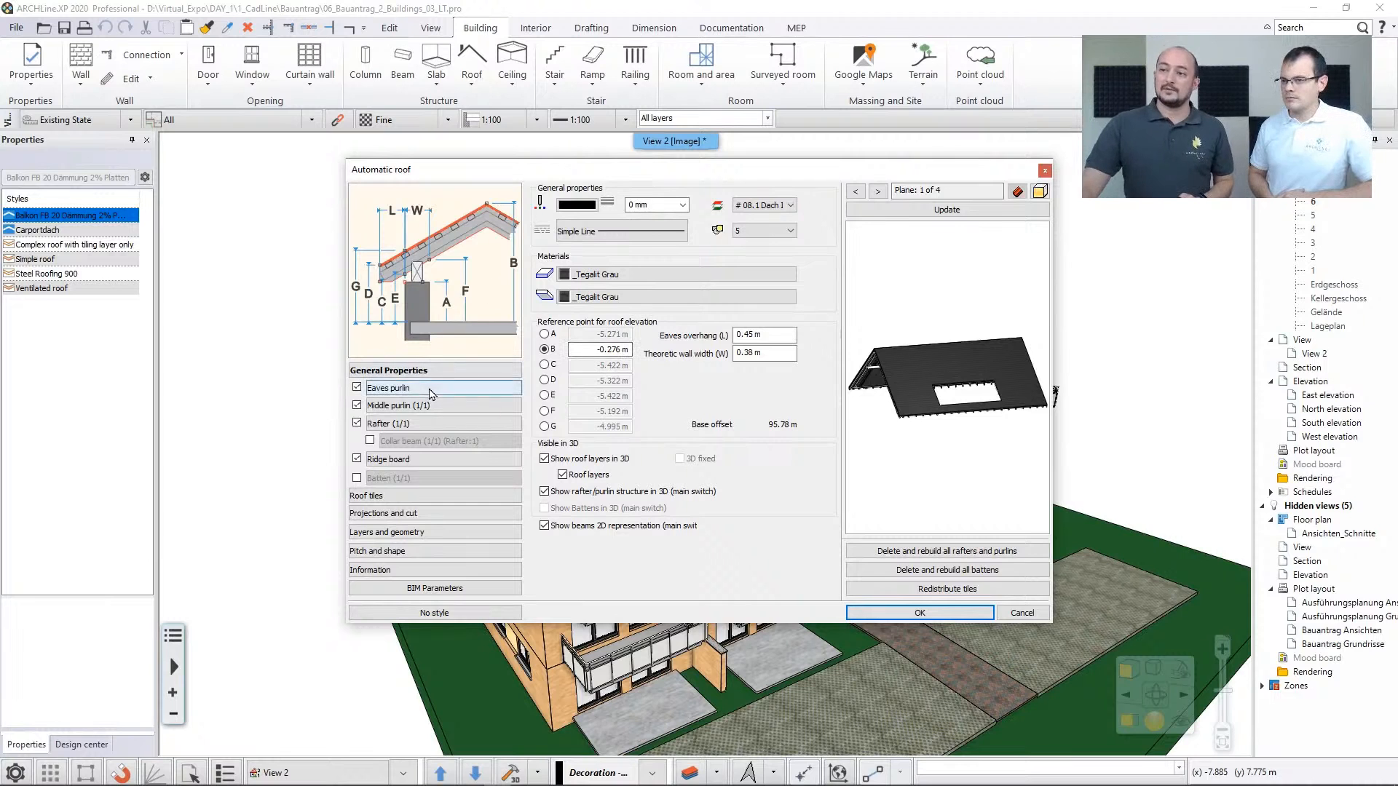
click(432, 392)
click(439, 405)
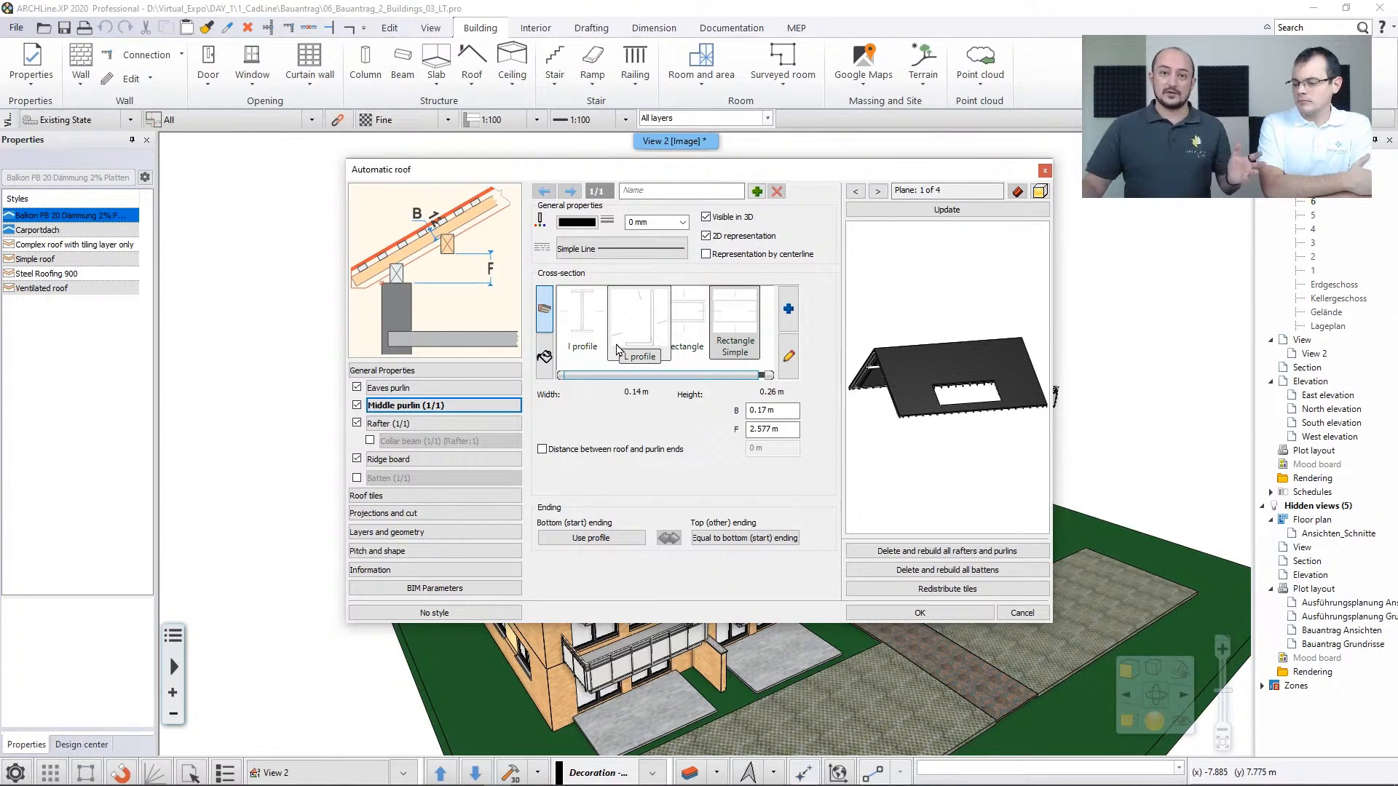
click(473, 425)
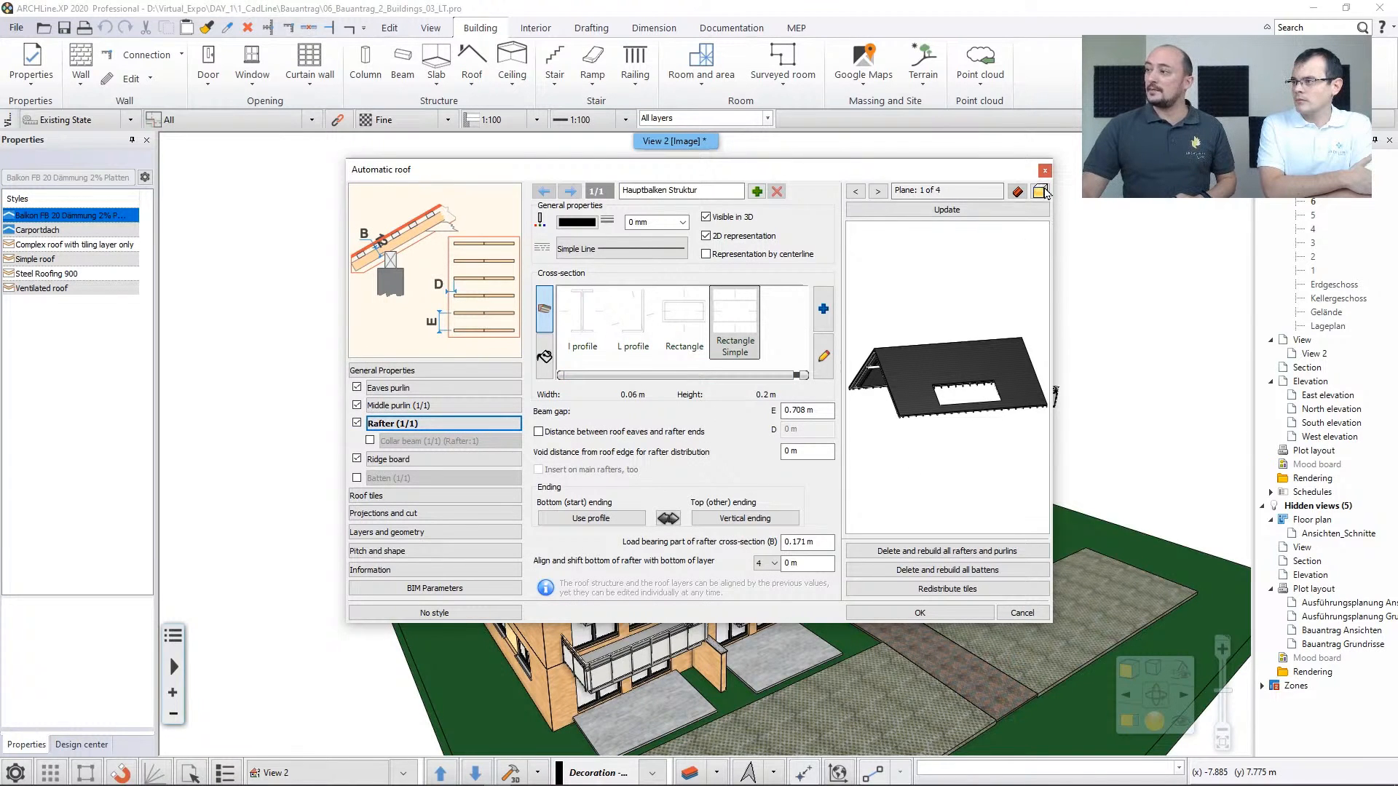
Show the roof preview in wireframe, then return it to a solid display
click(1043, 192)
click(1154, 218)
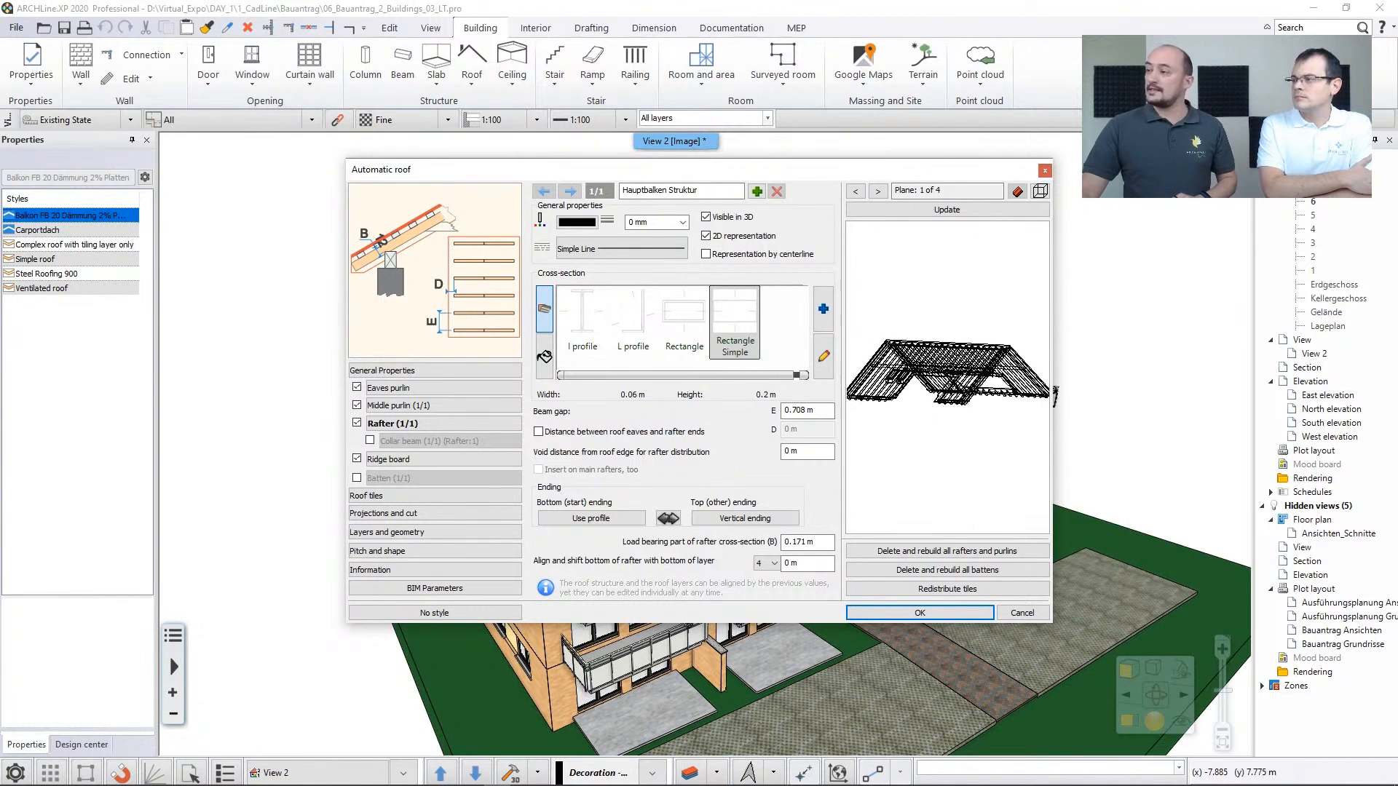
click(1041, 192)
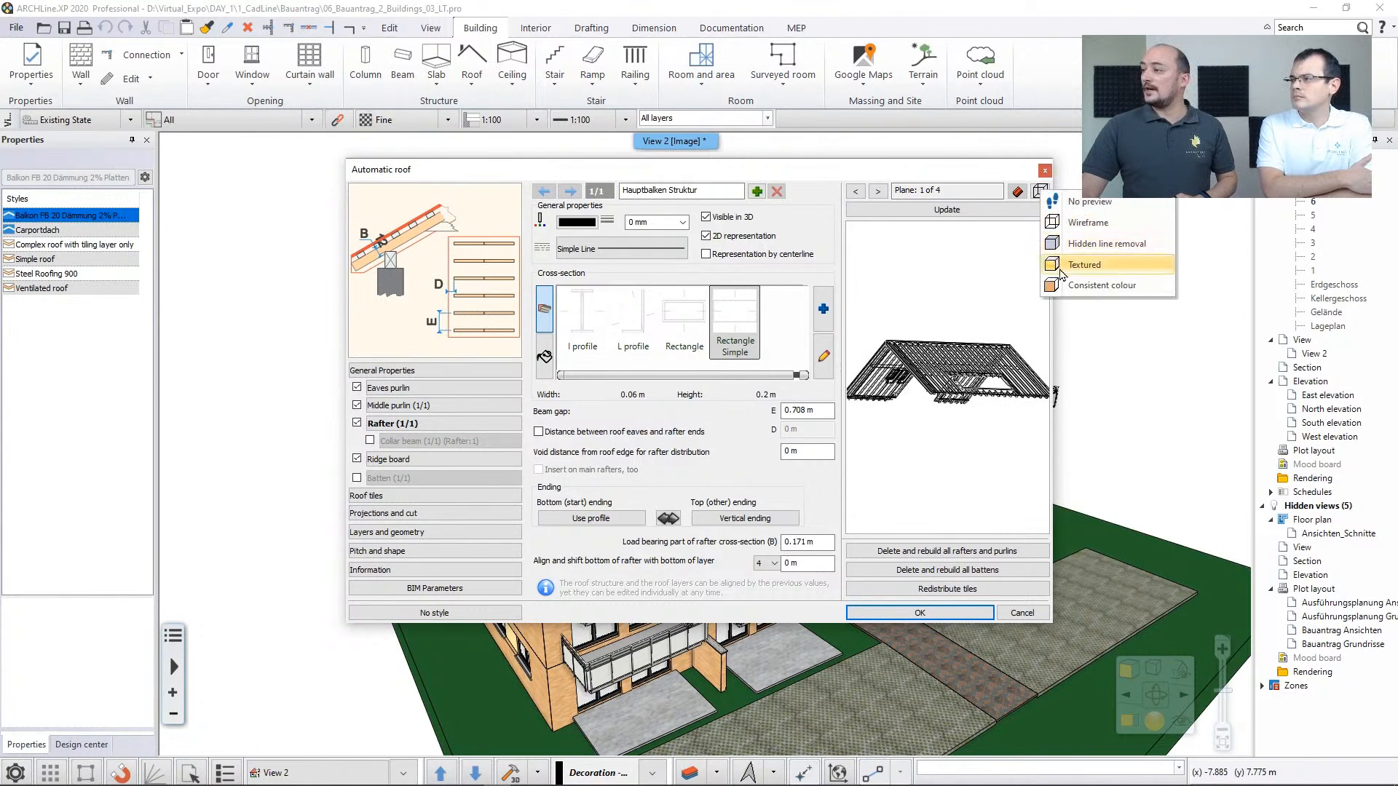
click(1078, 265)
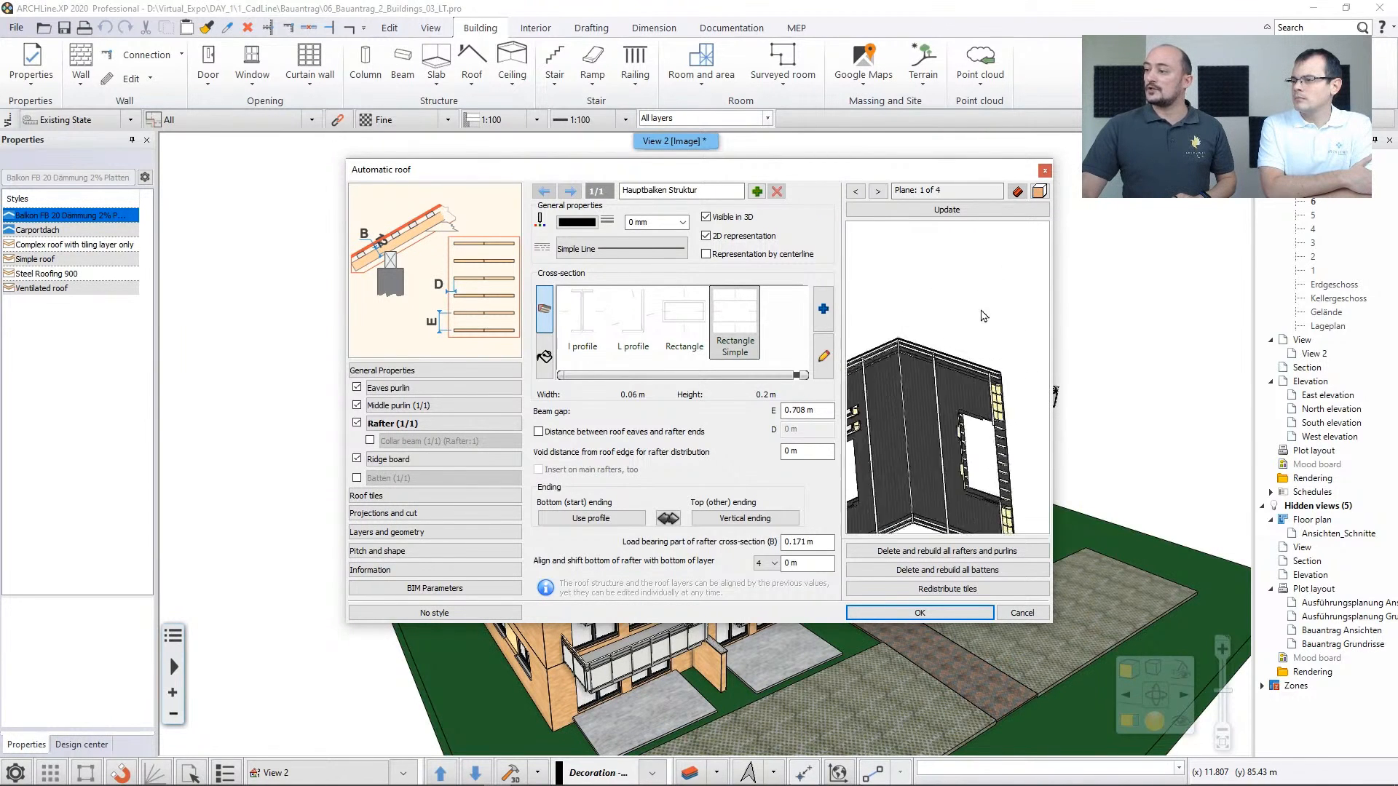
Inspect the roof structure in the preview, review its layers and geometry, and close the roof properties without changes
scroll(950, 446, up, 5)
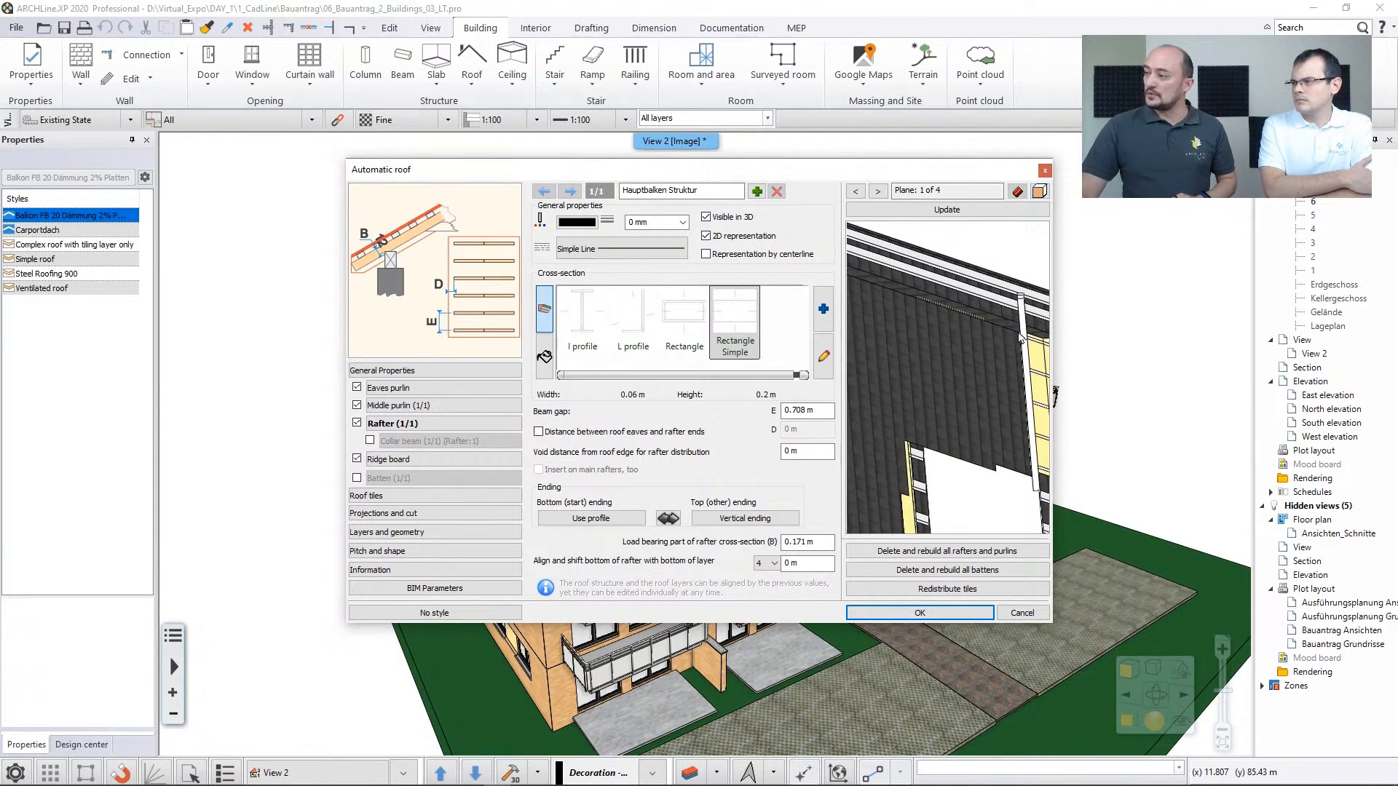
middle_drag(1034, 353, 956, 360)
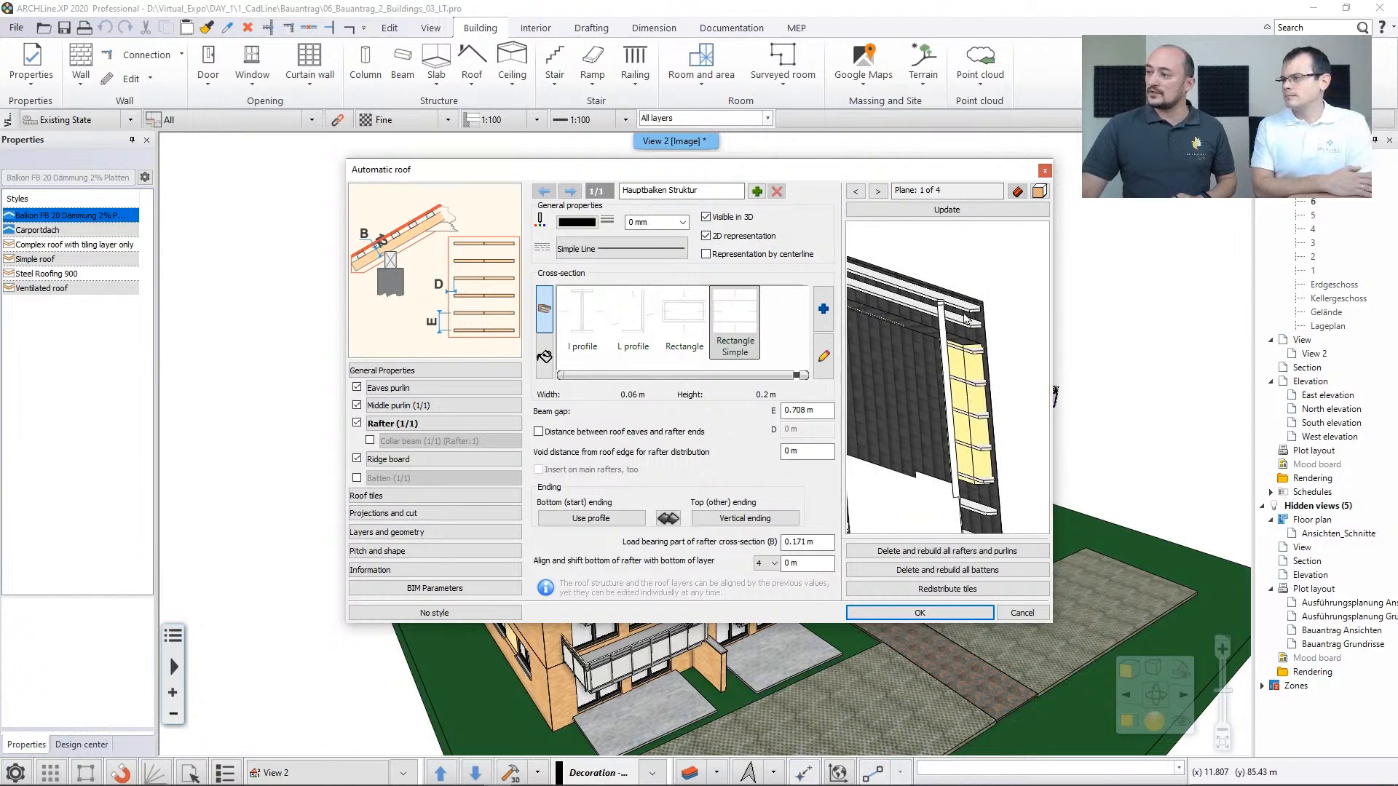
scroll(905, 495, down, 5)
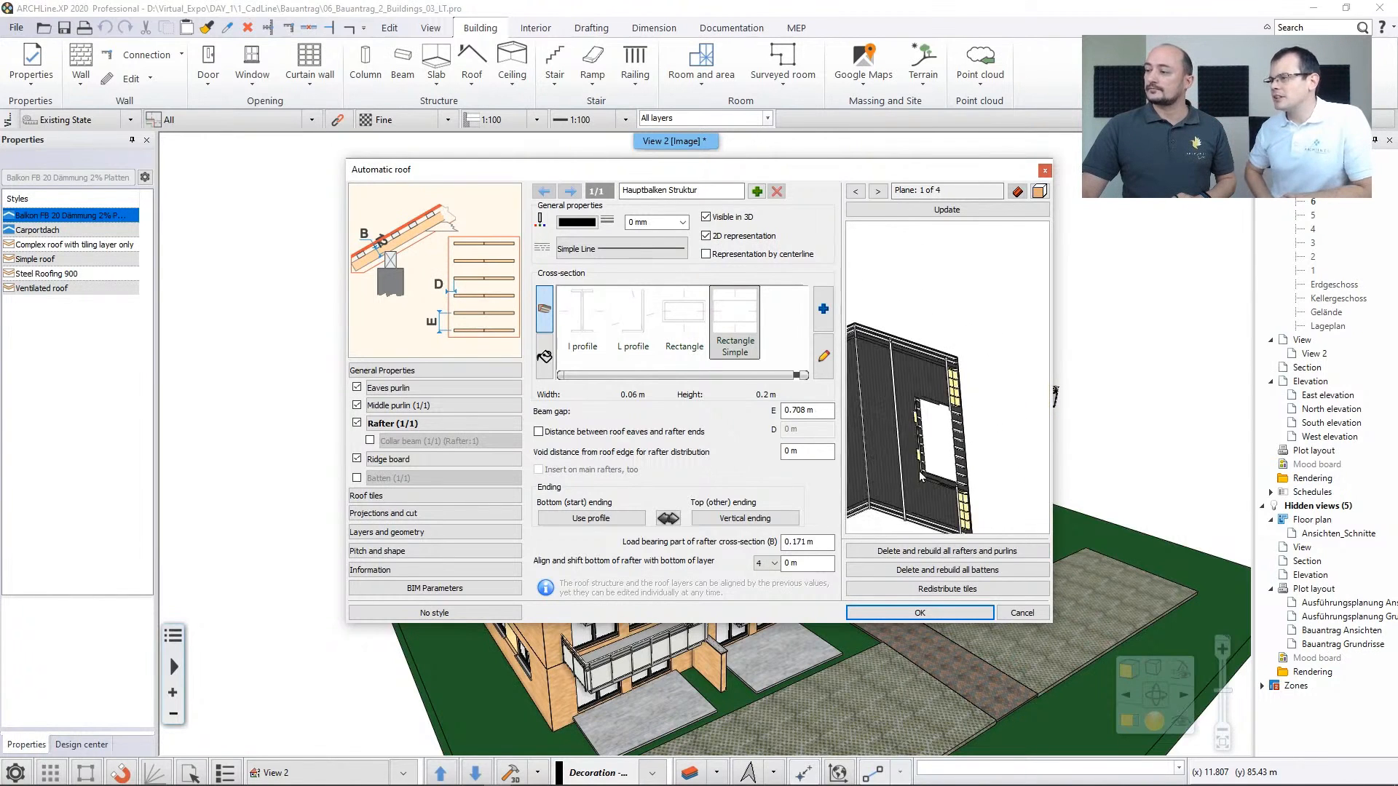
drag(948, 330, 915, 489)
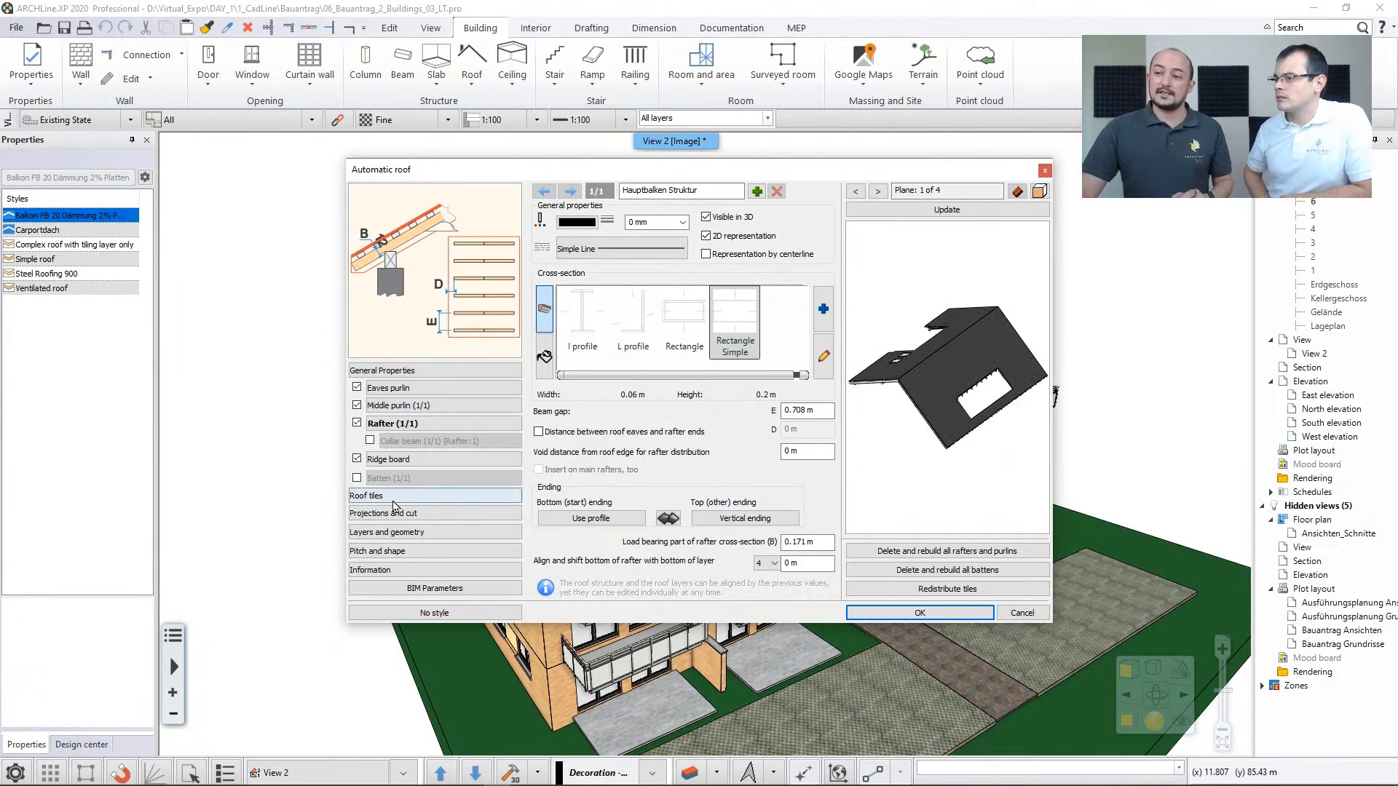
click(434, 531)
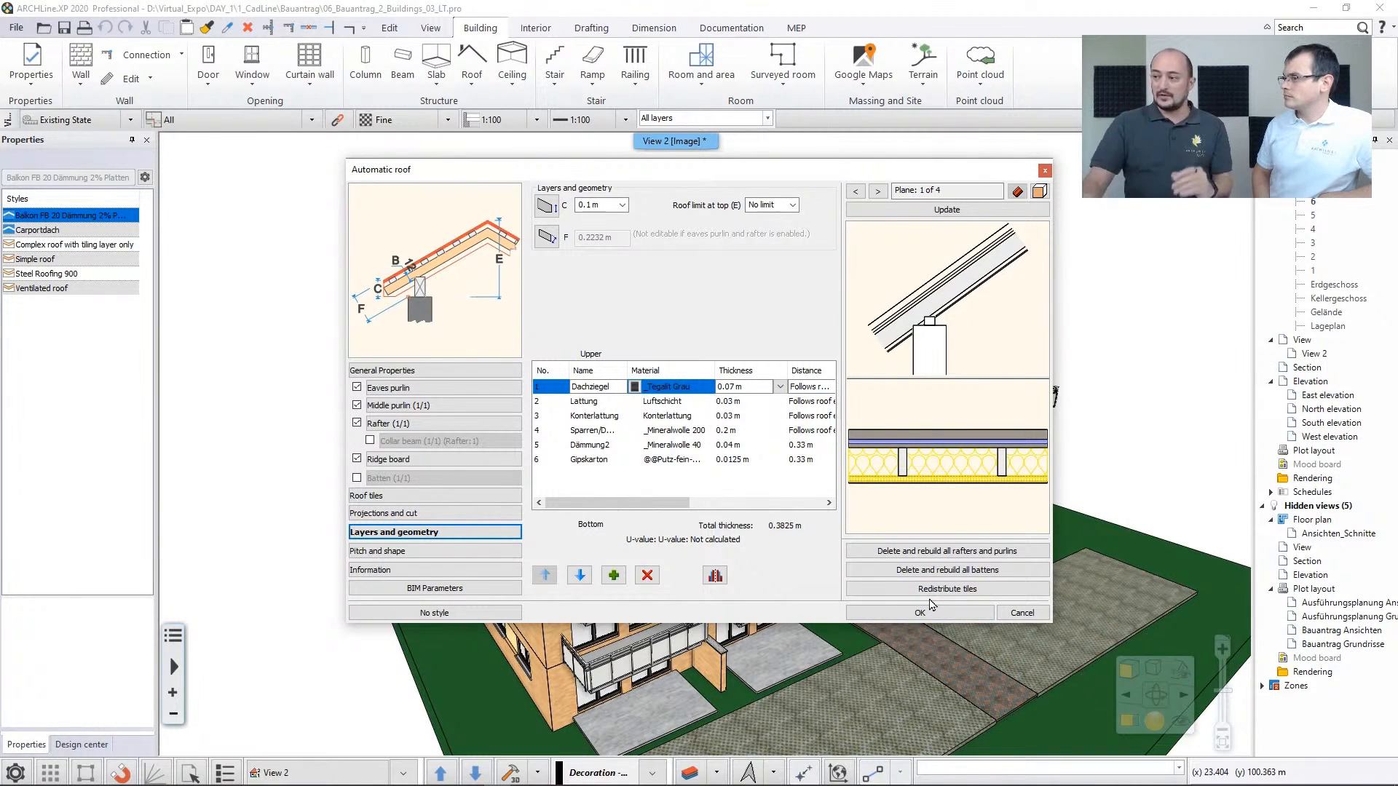
key(Escape)
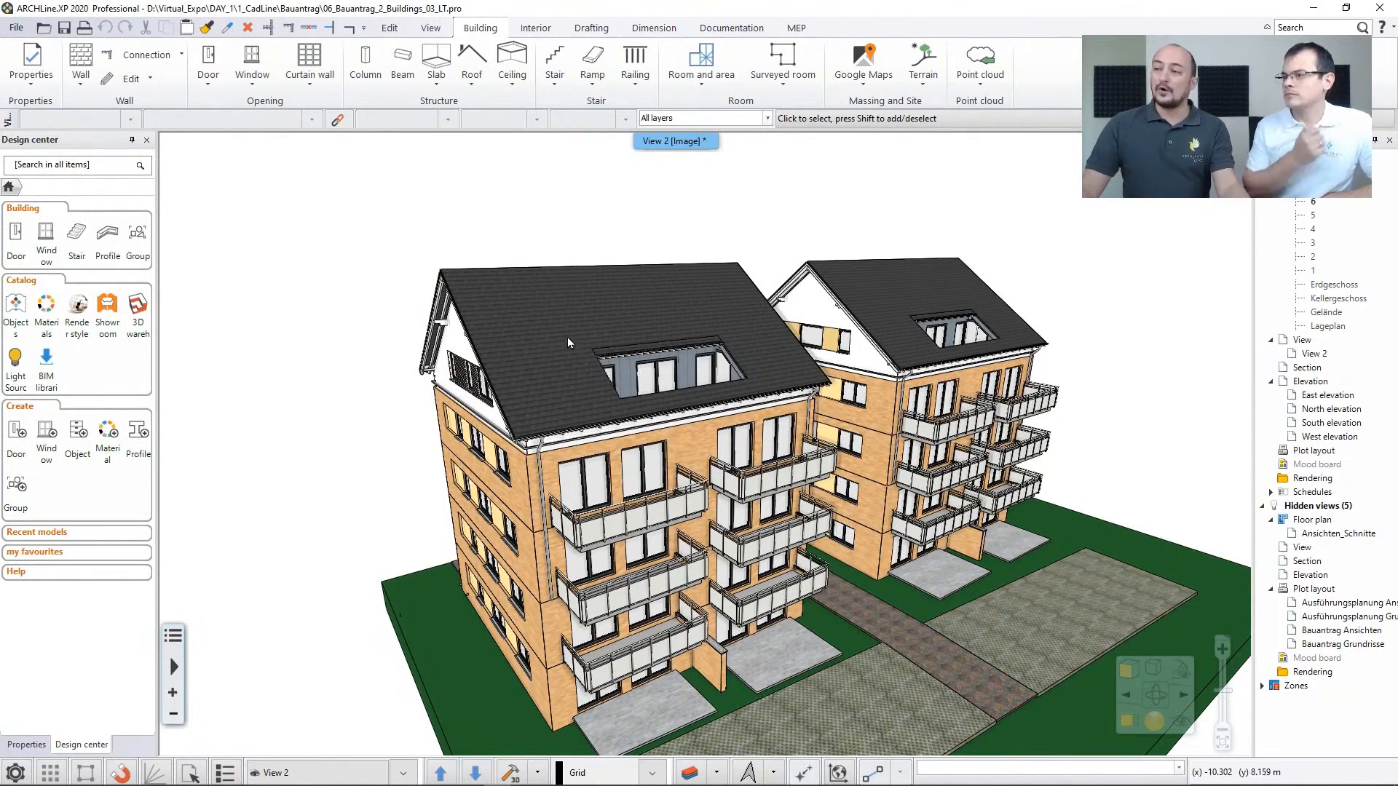
Look through the available roof creation commands, from sketch mode and roof planes to dormers and gutters
middle_drag(565, 352, 667, 428)
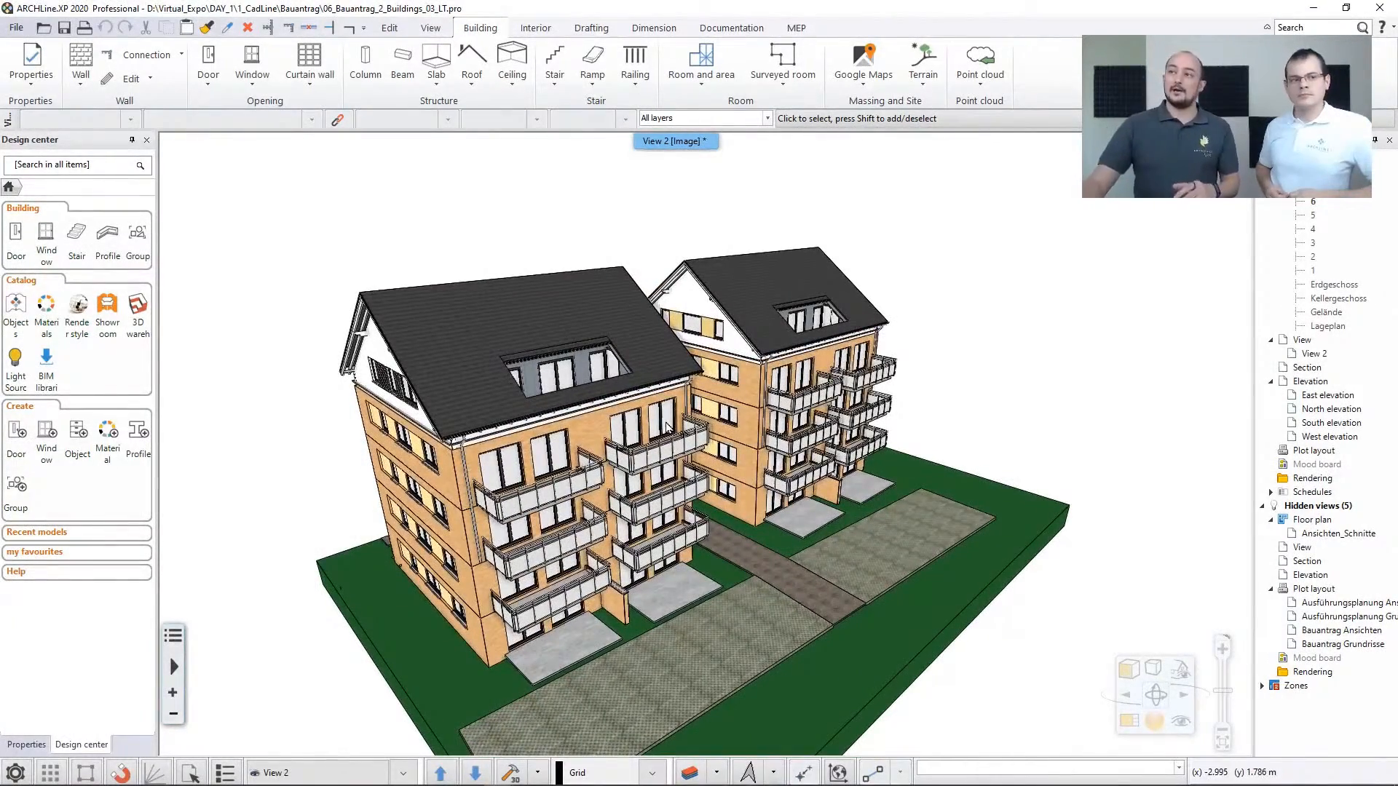
click(472, 67)
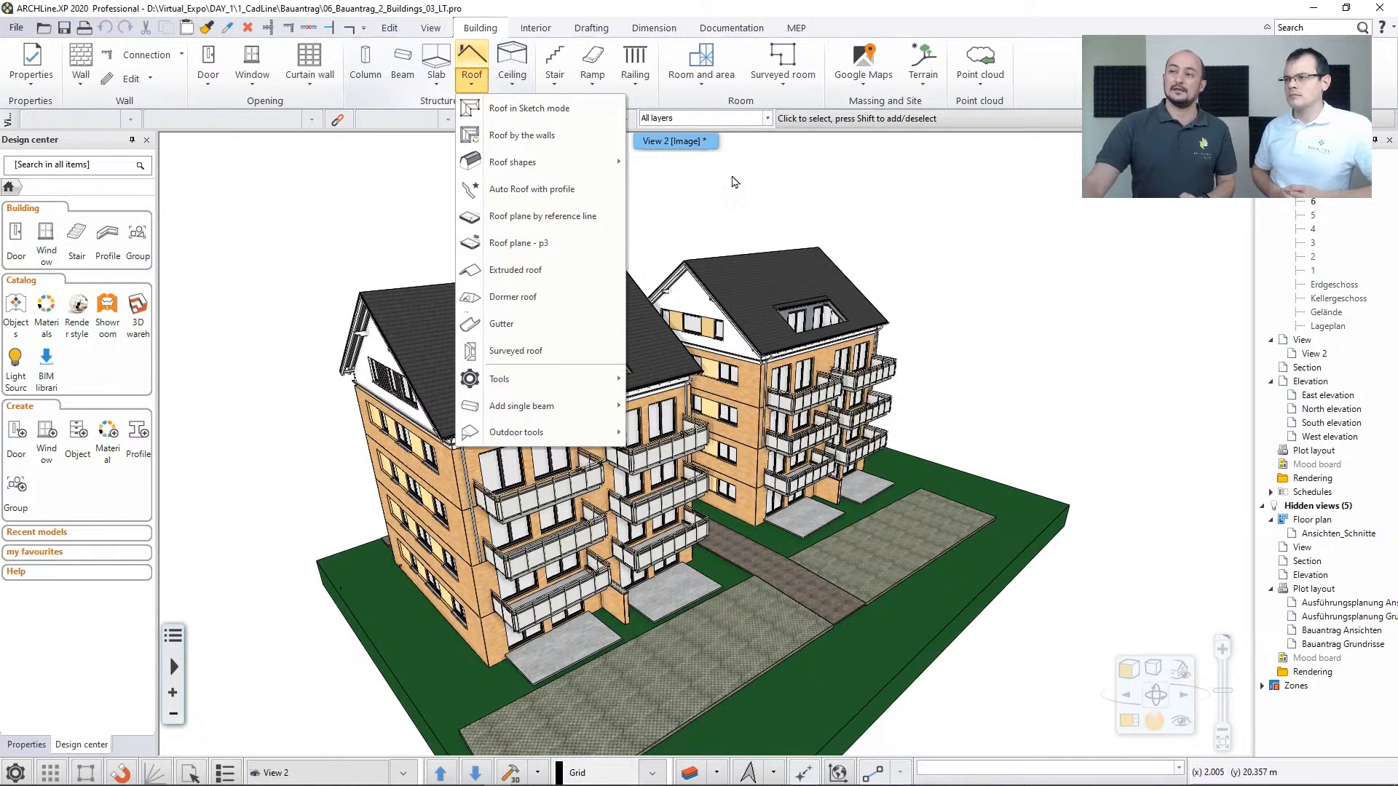
click(571, 244)
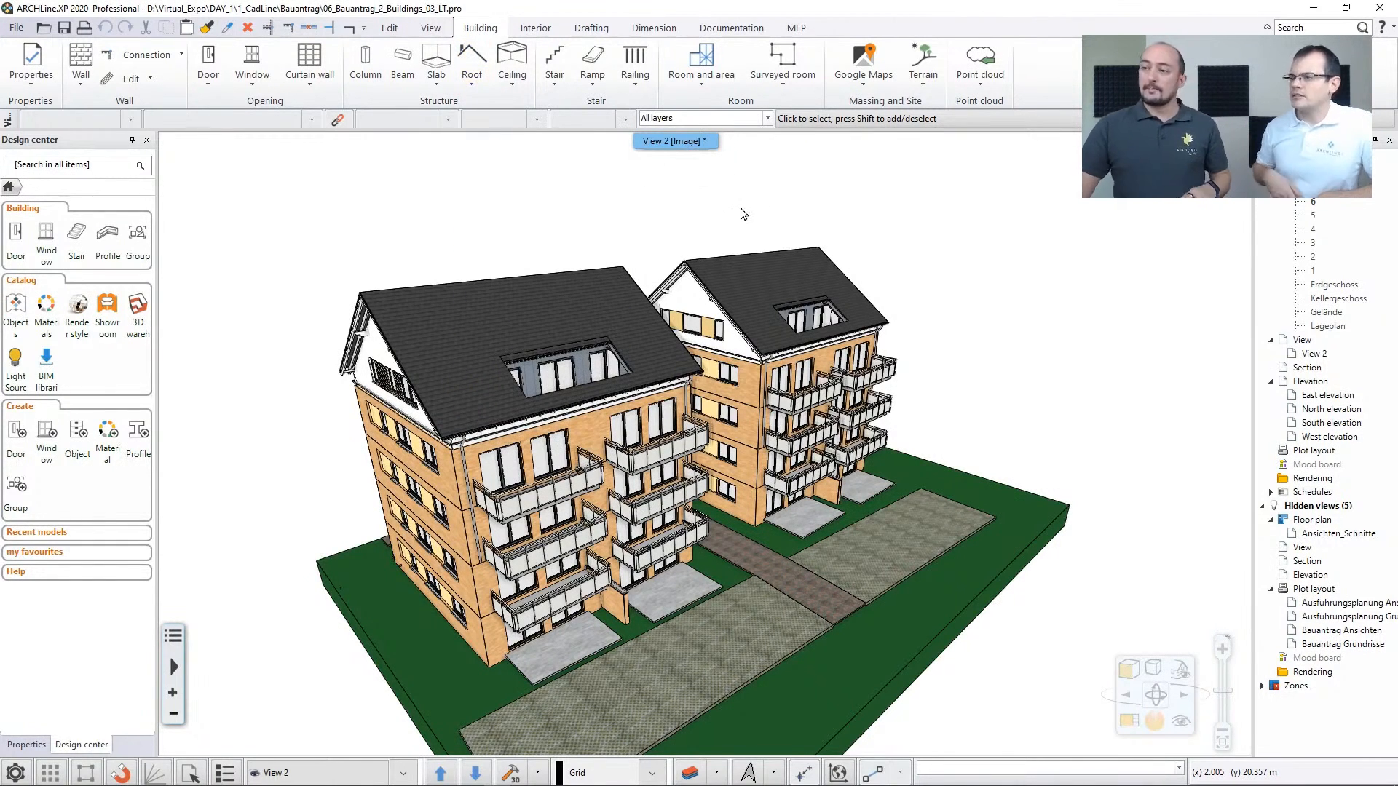
Select the top-floor balcony railing on the front building and open its properties
middle_drag(501, 424, 504, 390)
scroll(504, 390, up, 5)
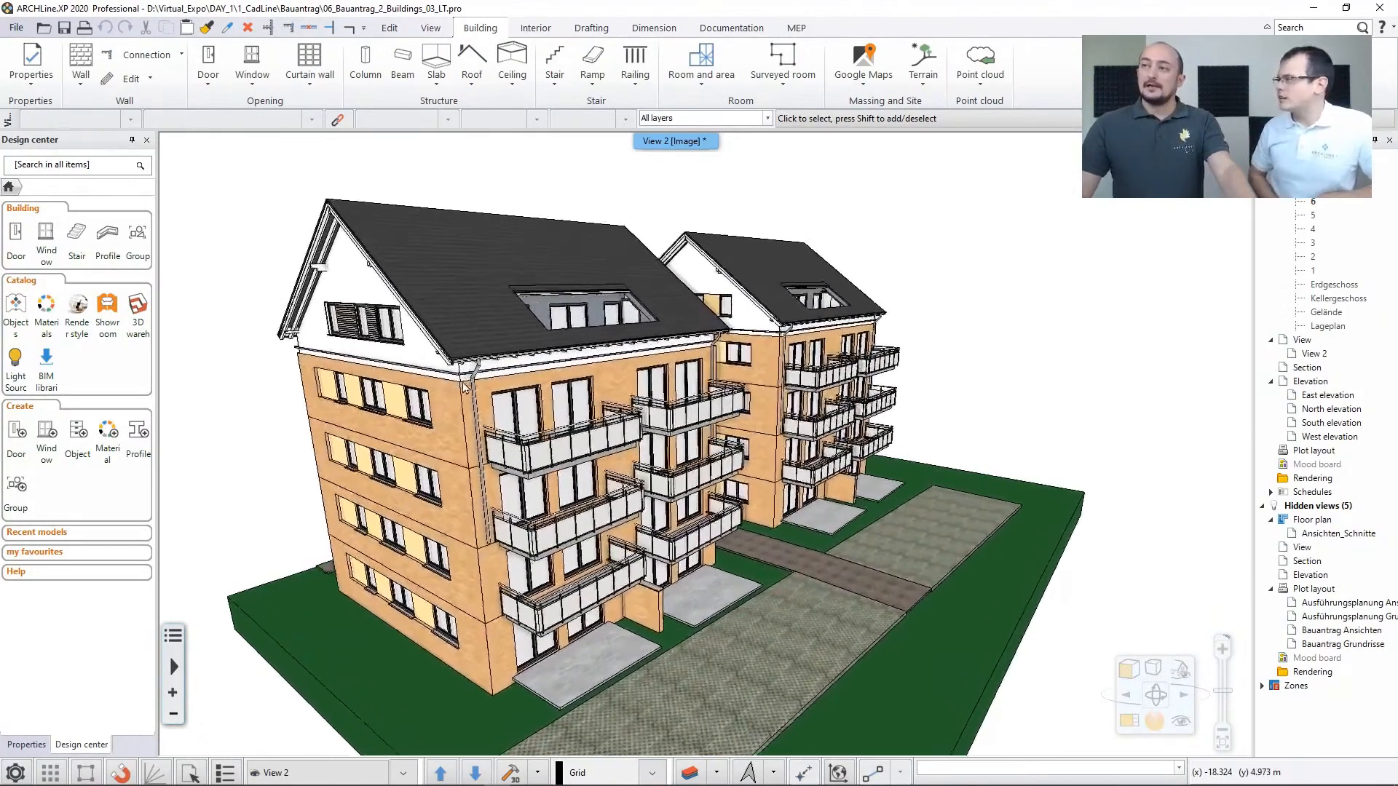
middle_drag(463, 380, 503, 378)
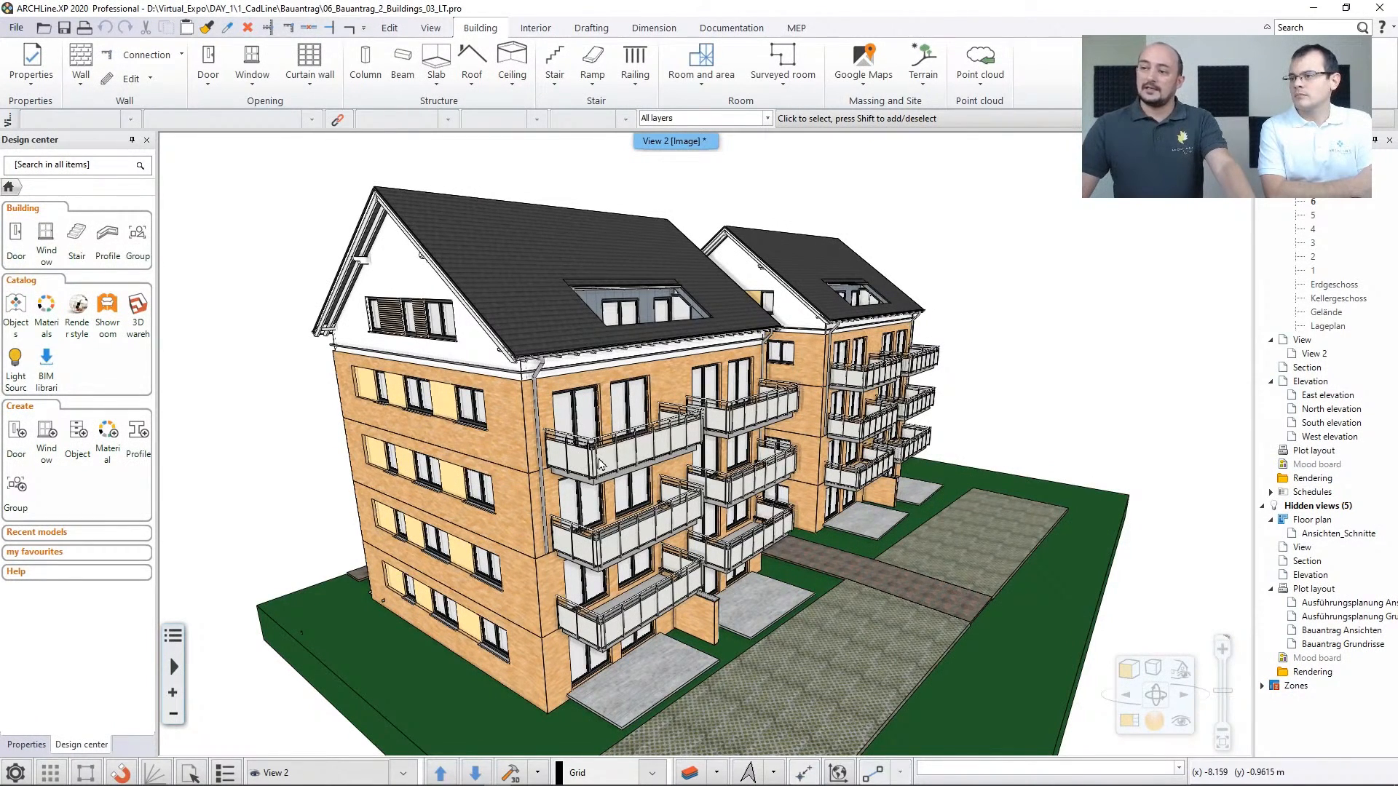
click(614, 464)
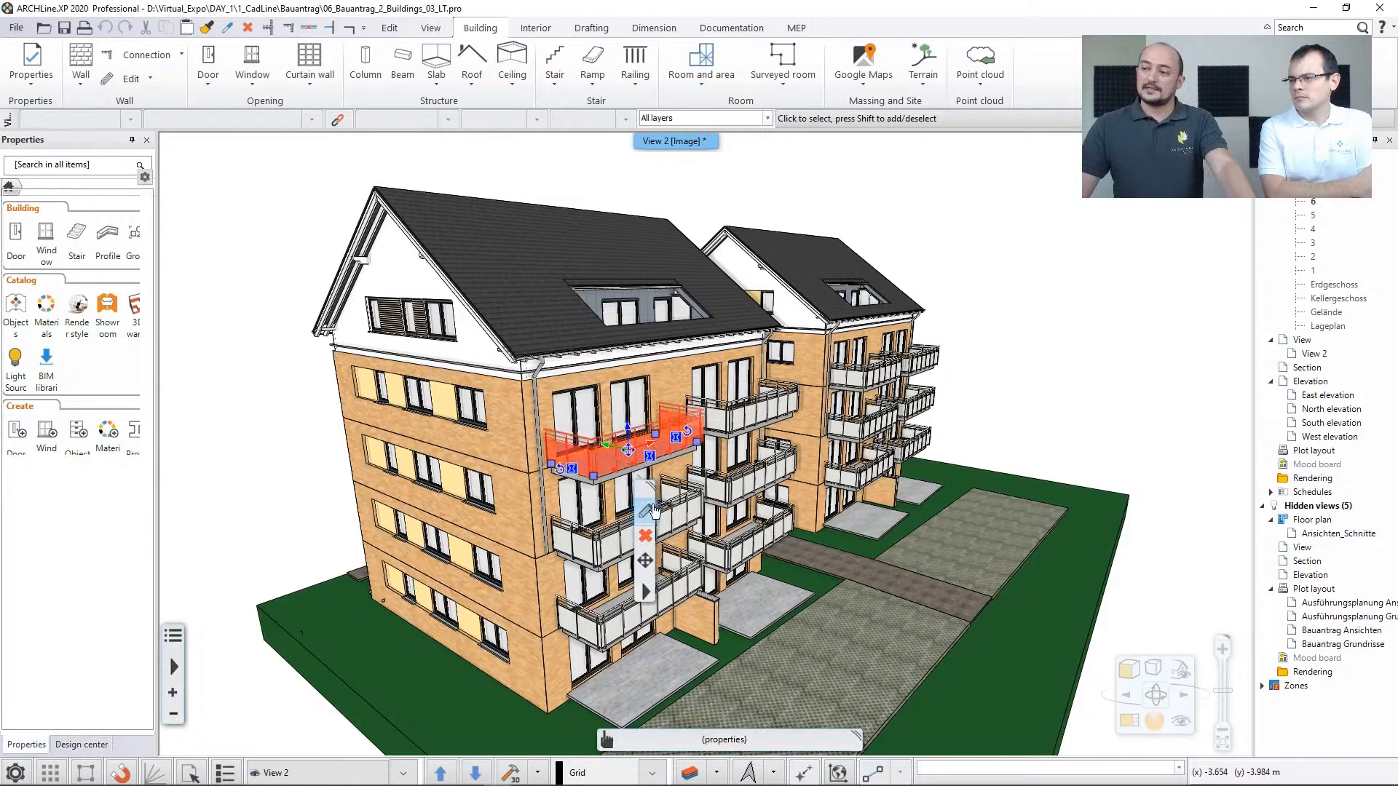
click(640, 513)
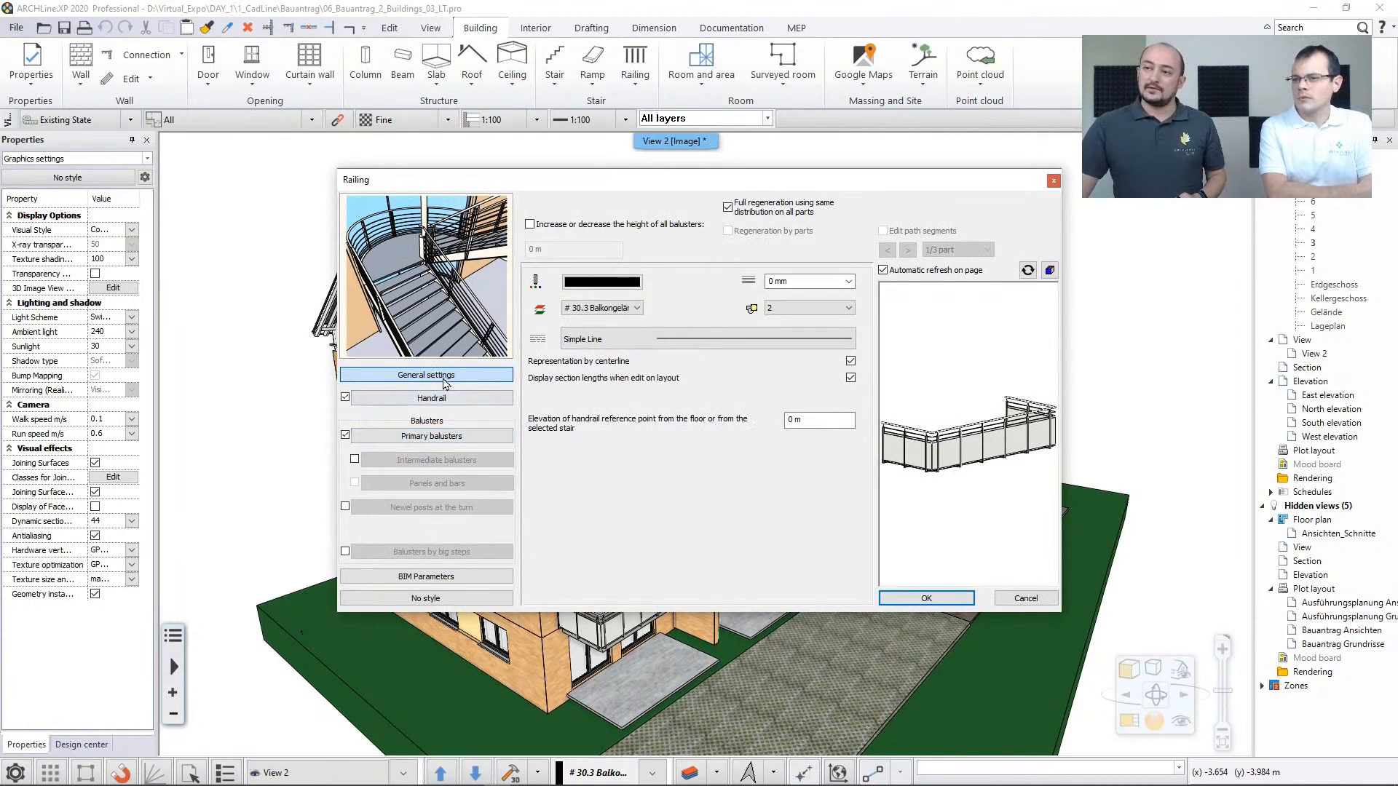
Examine the balcony railing's preview and primary baluster settings, then cancel the railing properties
drag(960, 491, 949, 479)
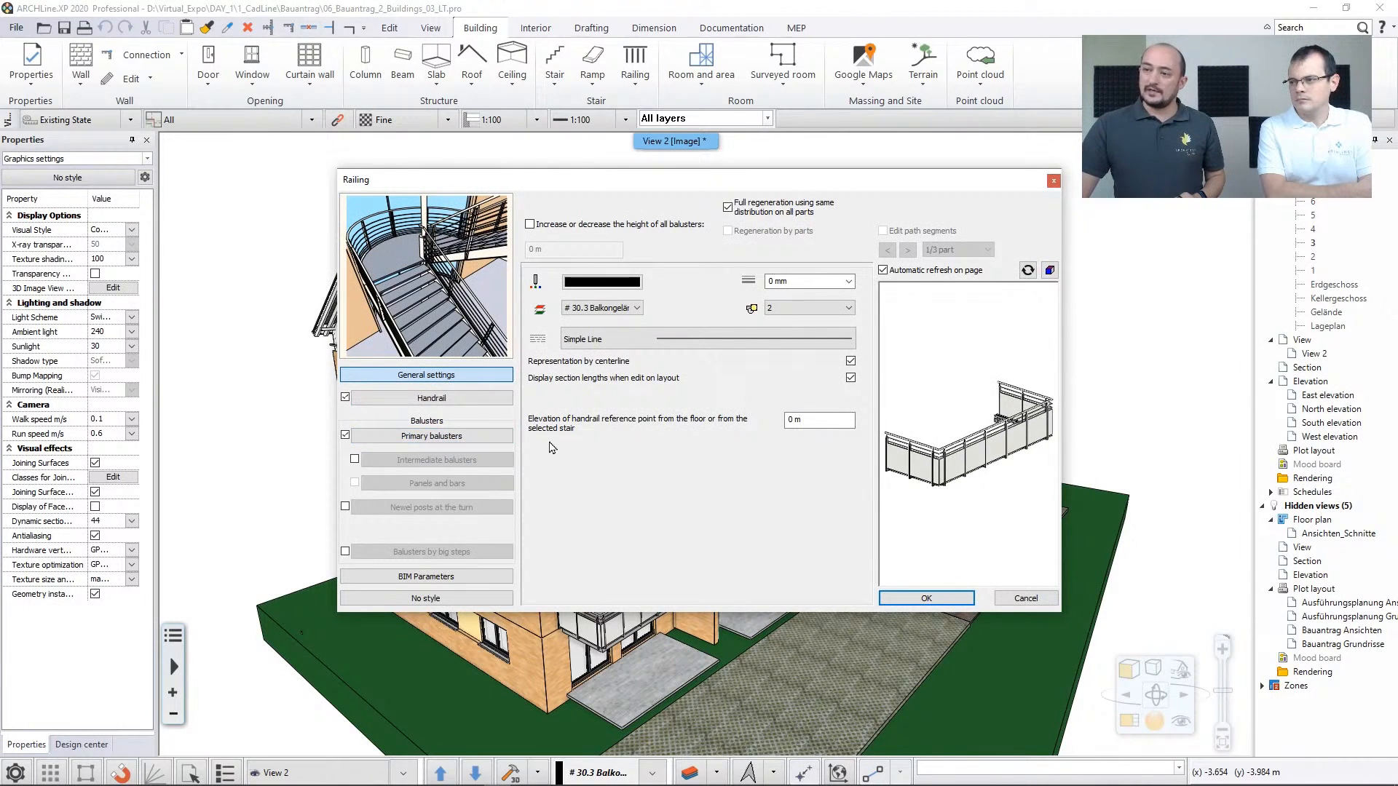
click(432, 436)
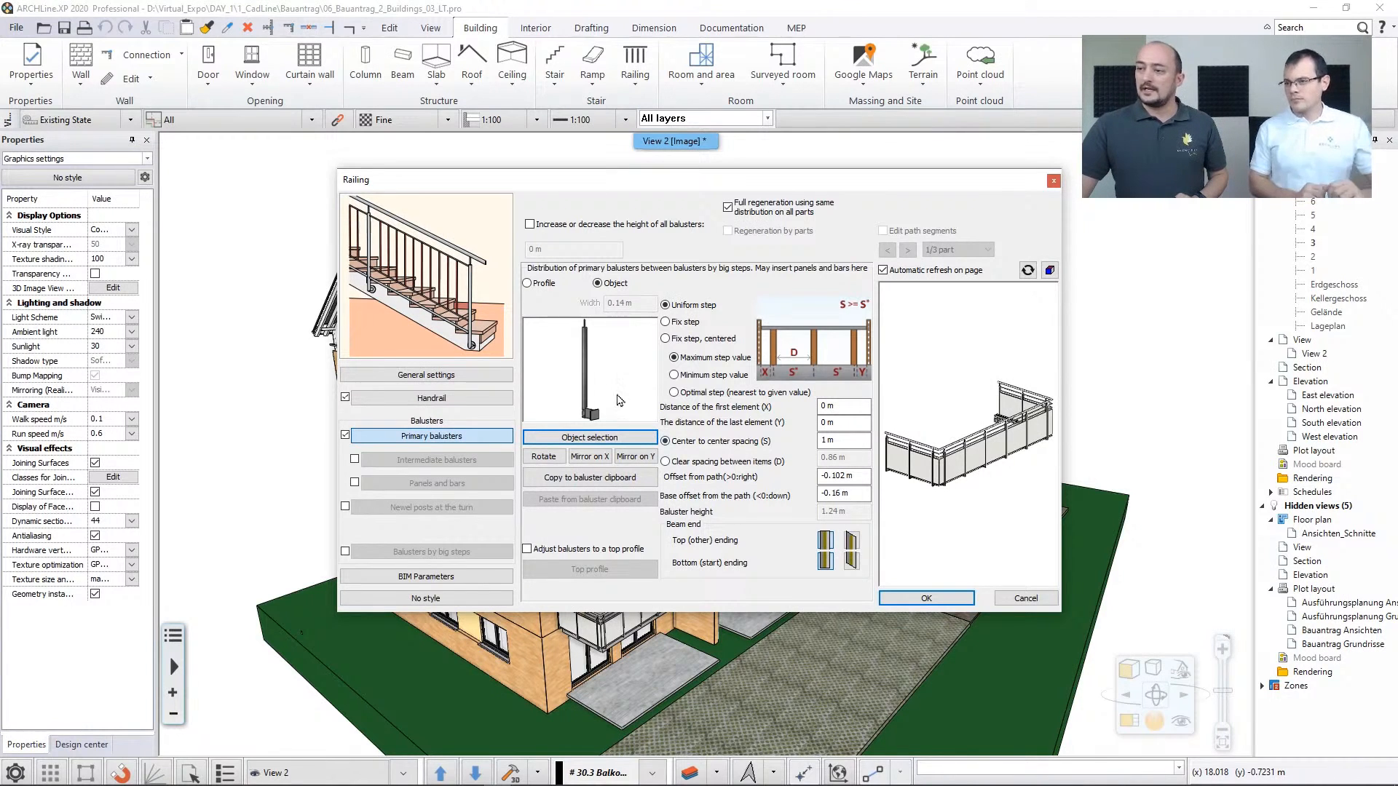
drag(617, 395, 770, 411)
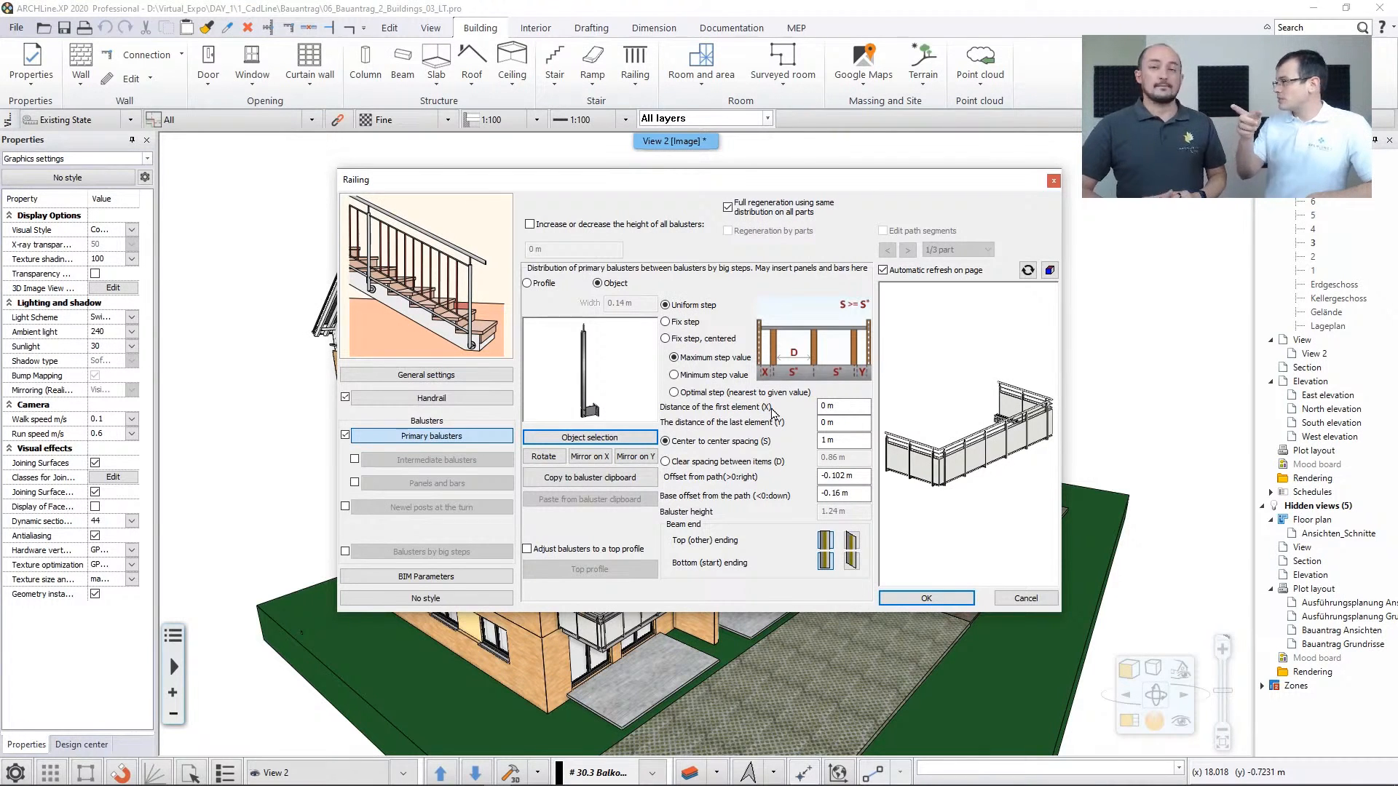
click(1026, 597)
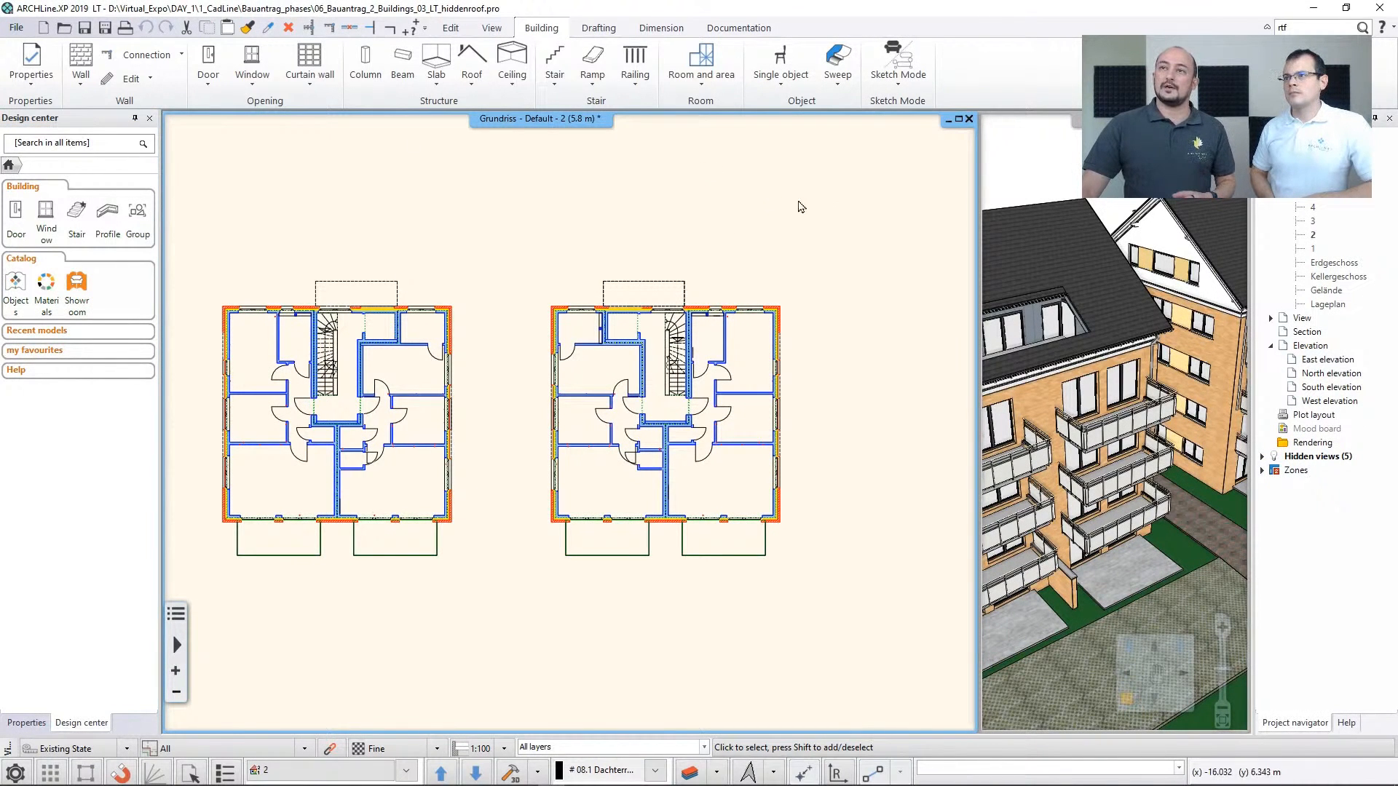
Back in the ARCHLine.XP 2019 LT project, review the available import formats, including IFC and RFA, RVT
click(17, 29)
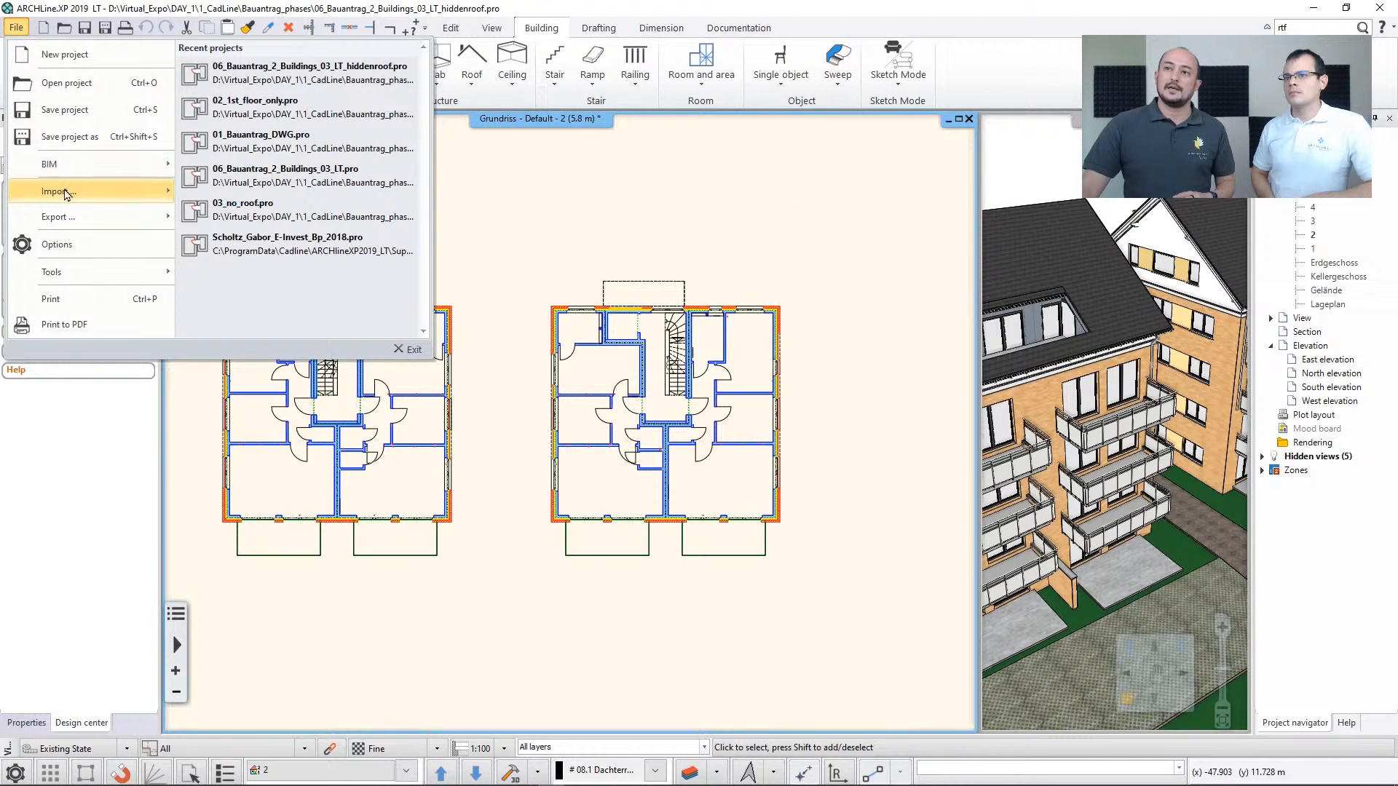
mouse_move(66, 194)
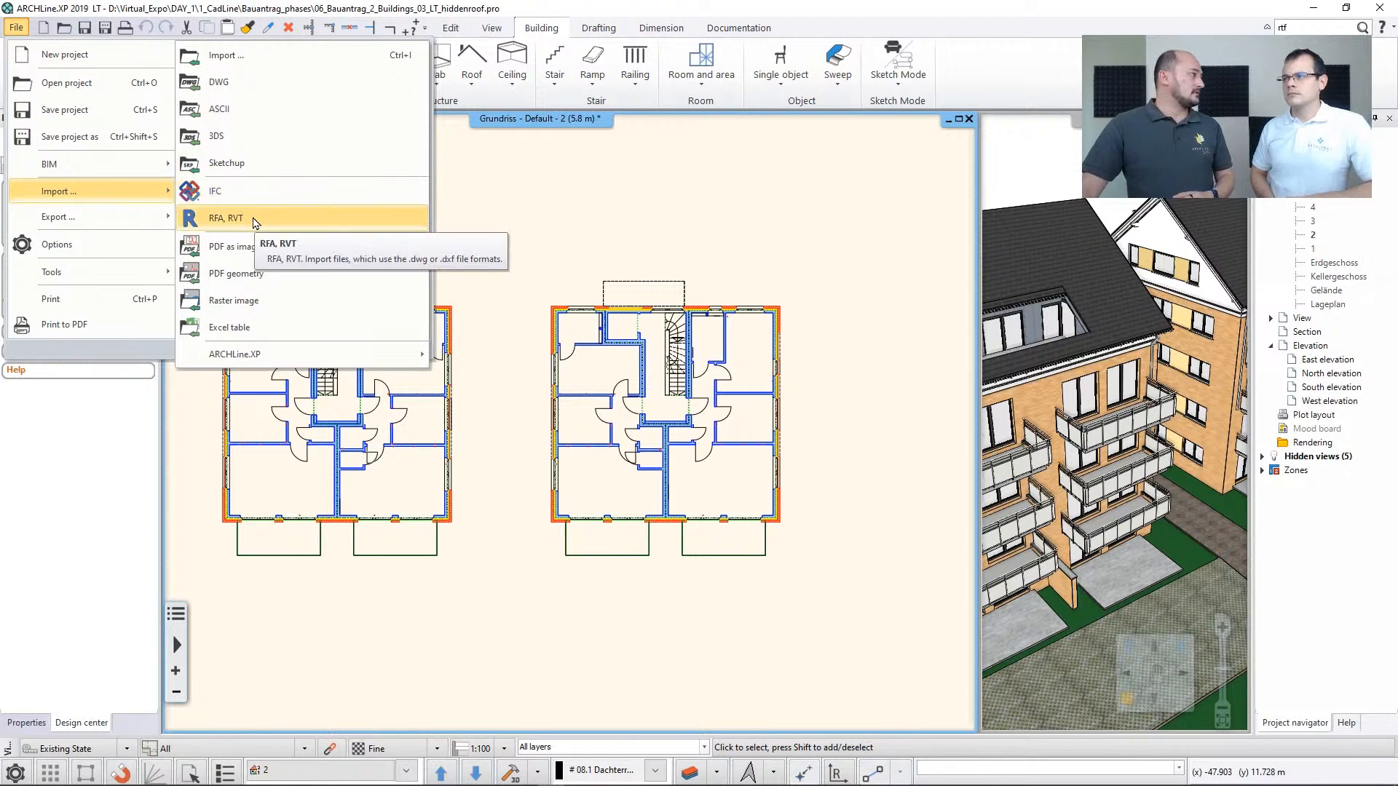
click(519, 215)
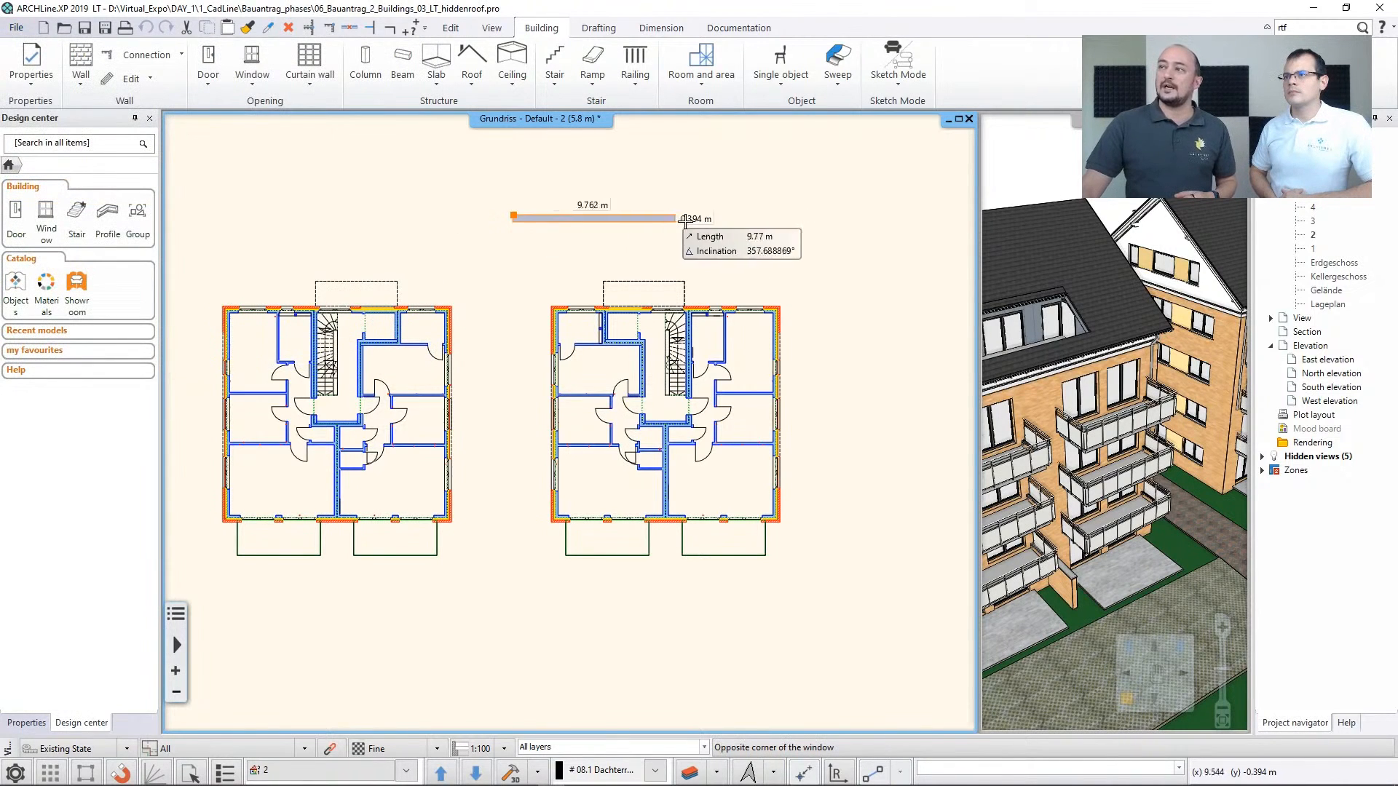
click(715, 205)
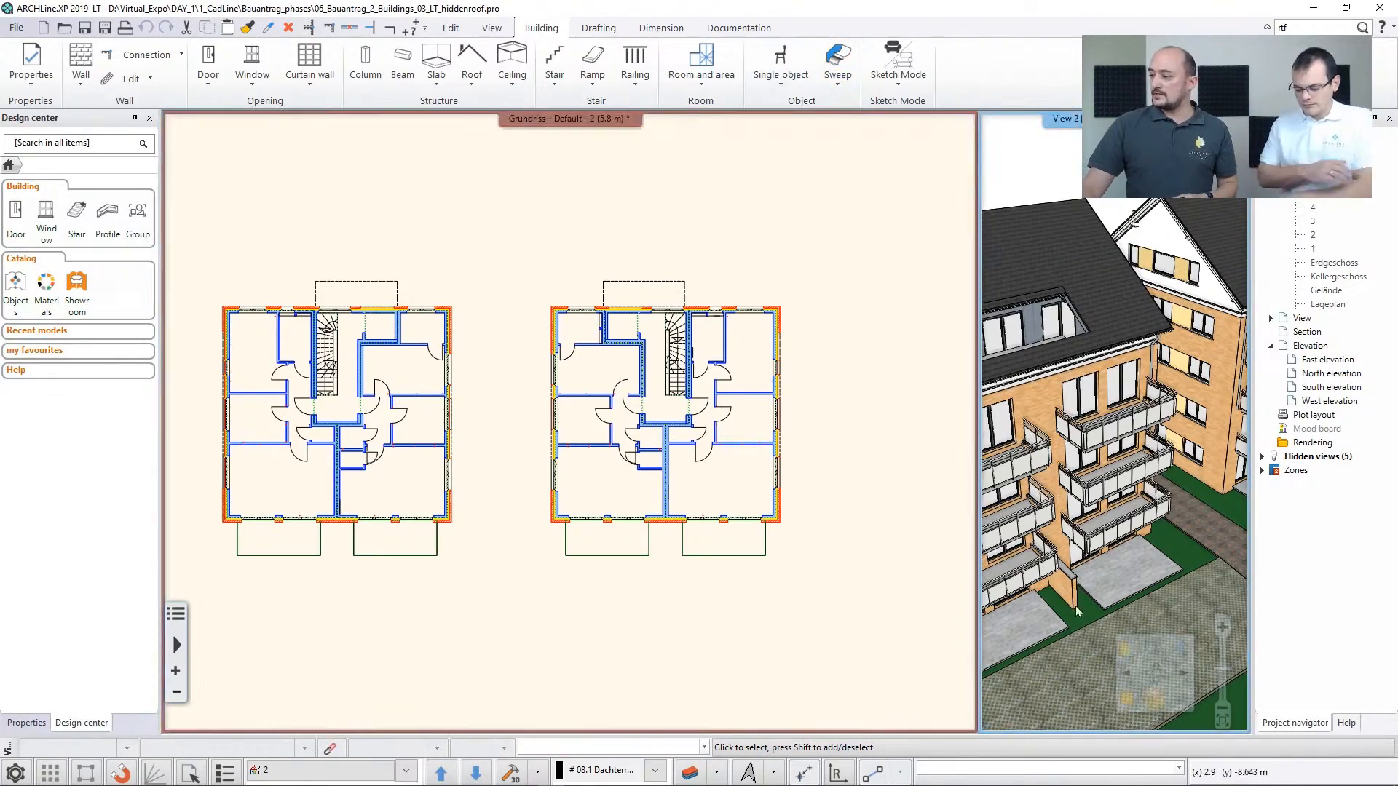
Make the two-building 3D view the main view beside the floor plan and view the buildings from a lower angle
click(1125, 698)
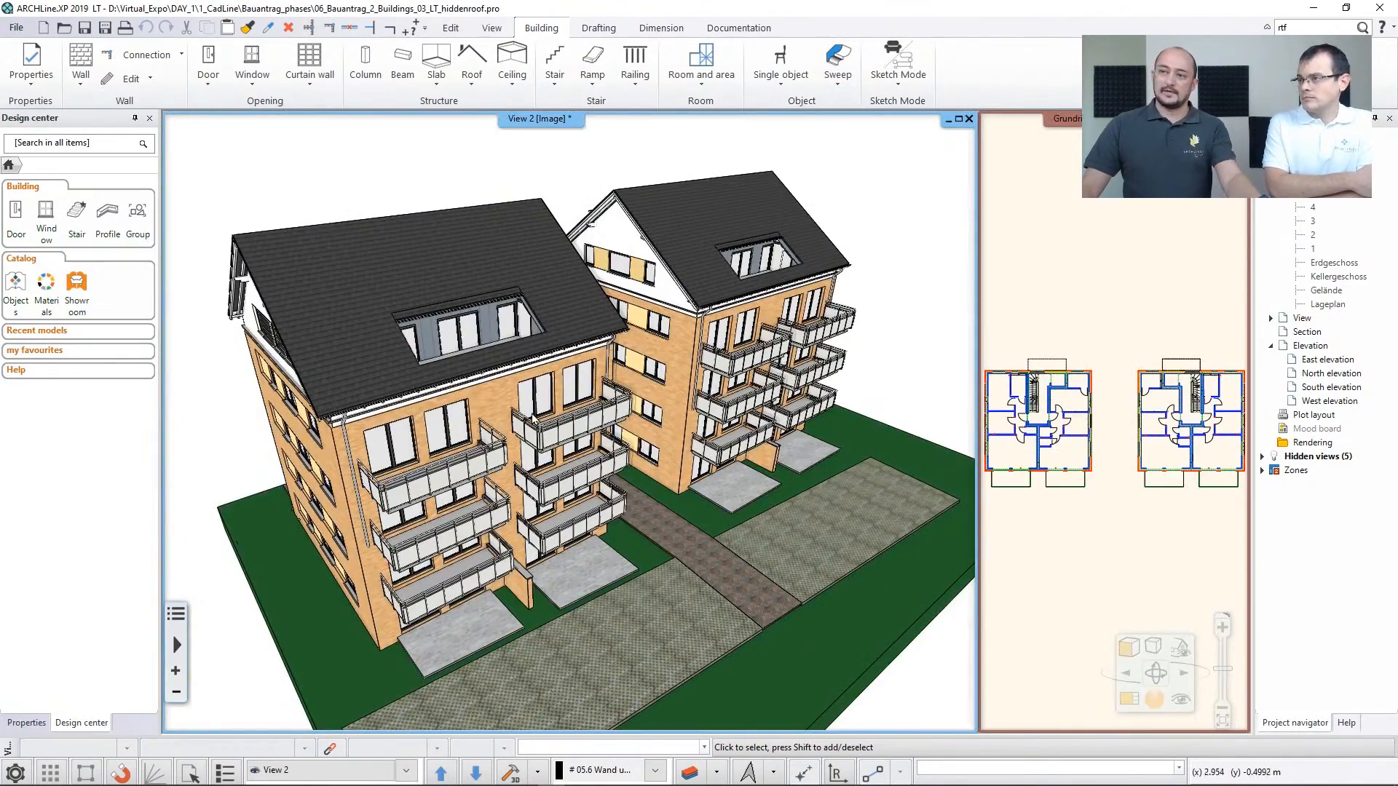
middle_drag(526, 413, 551, 377)
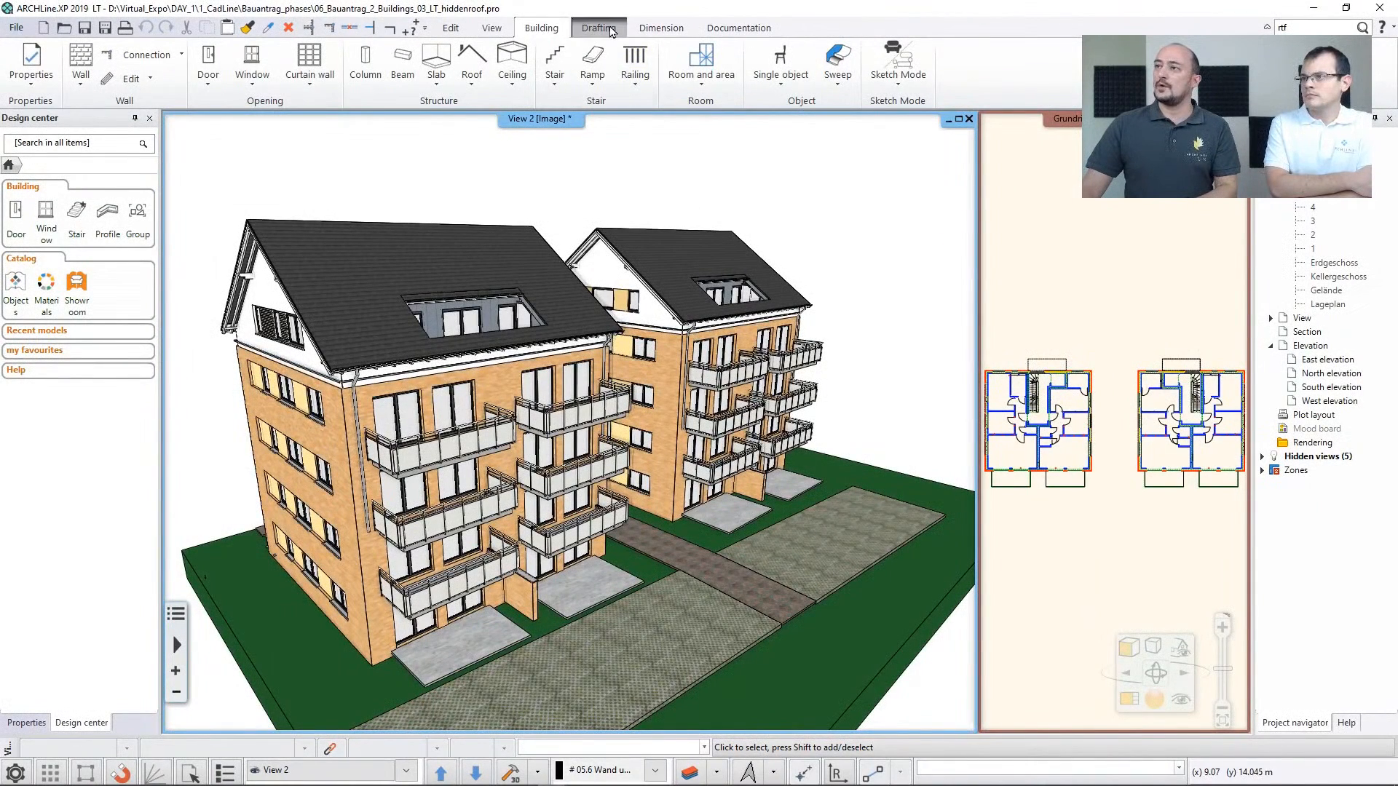
Review the drafting, dimension, documentation and building tool sets available in the LT project
click(610, 30)
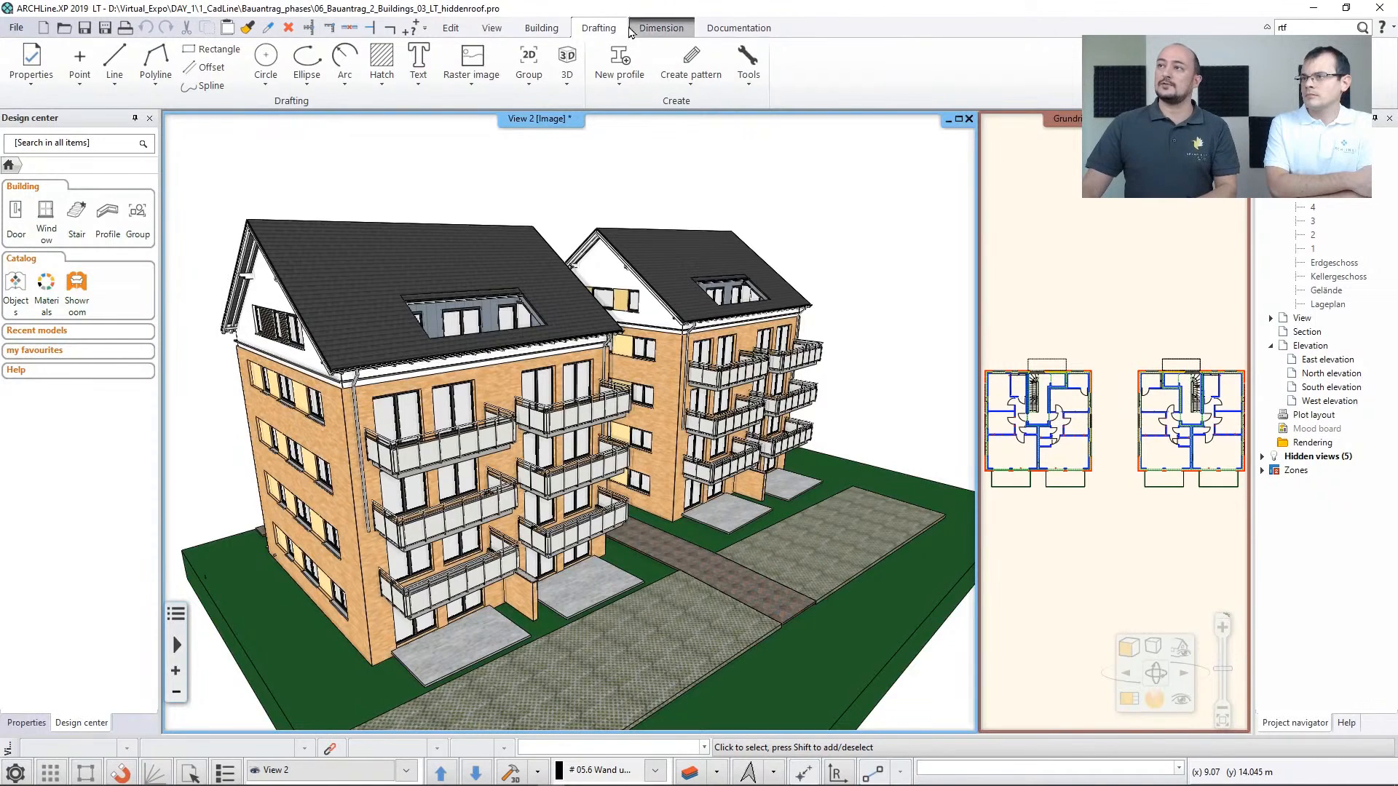
click(648, 29)
click(737, 29)
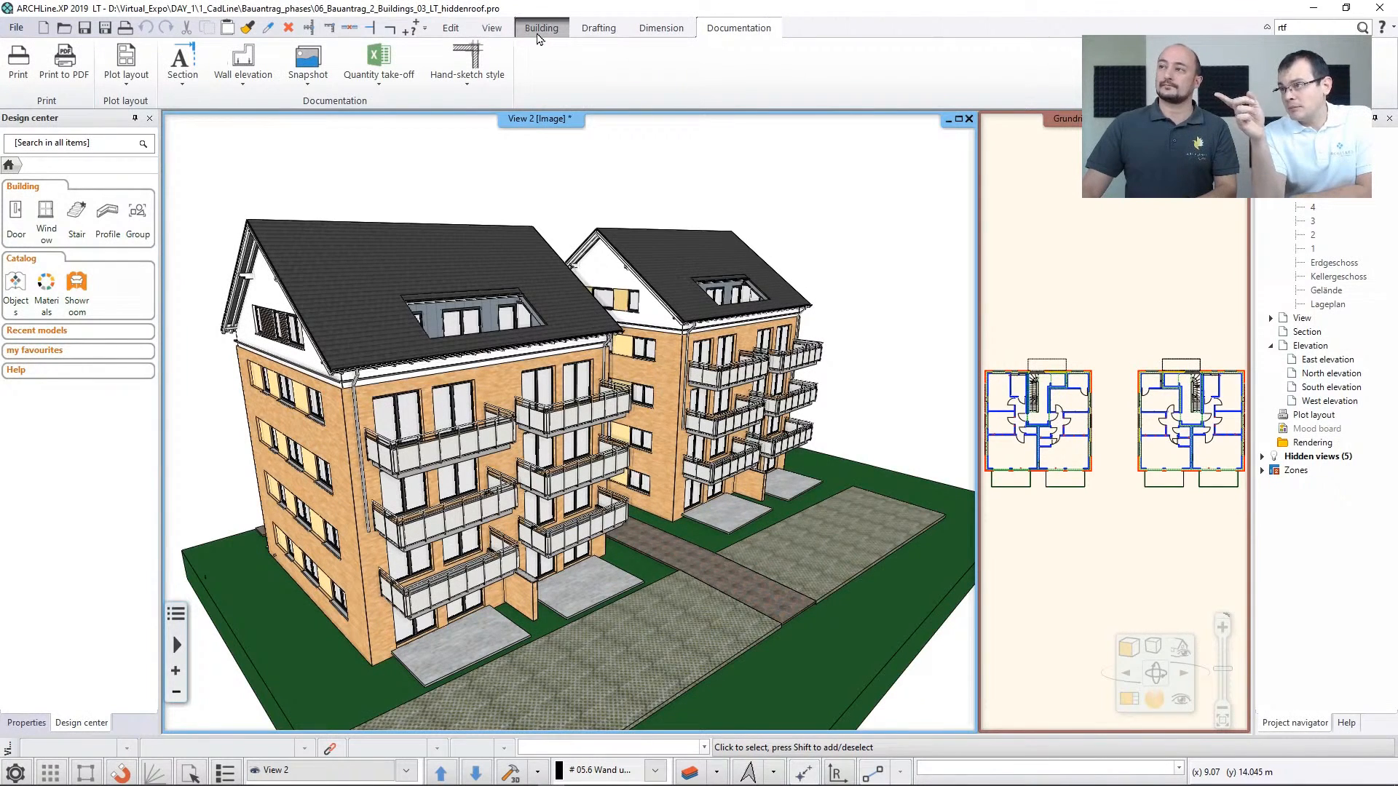
click(596, 30)
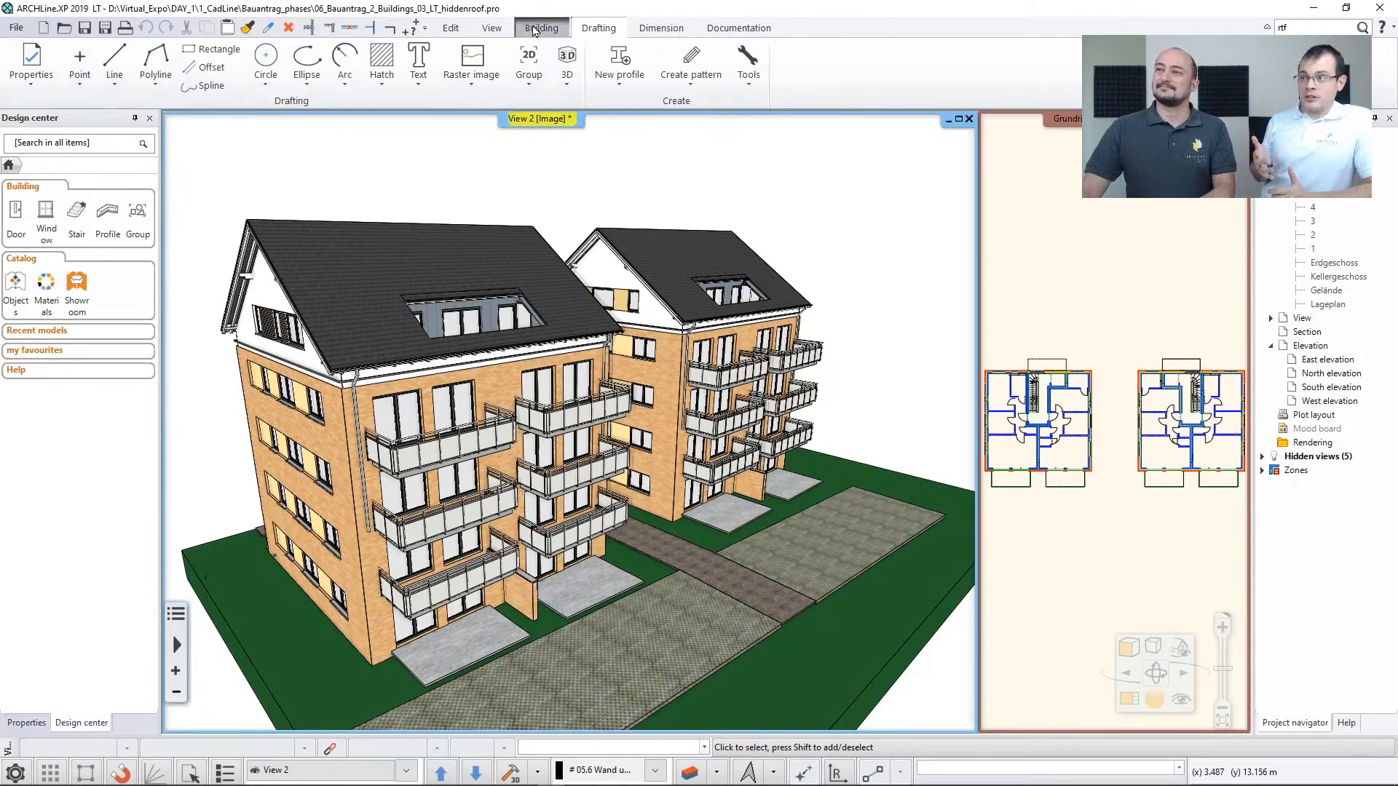
click(536, 29)
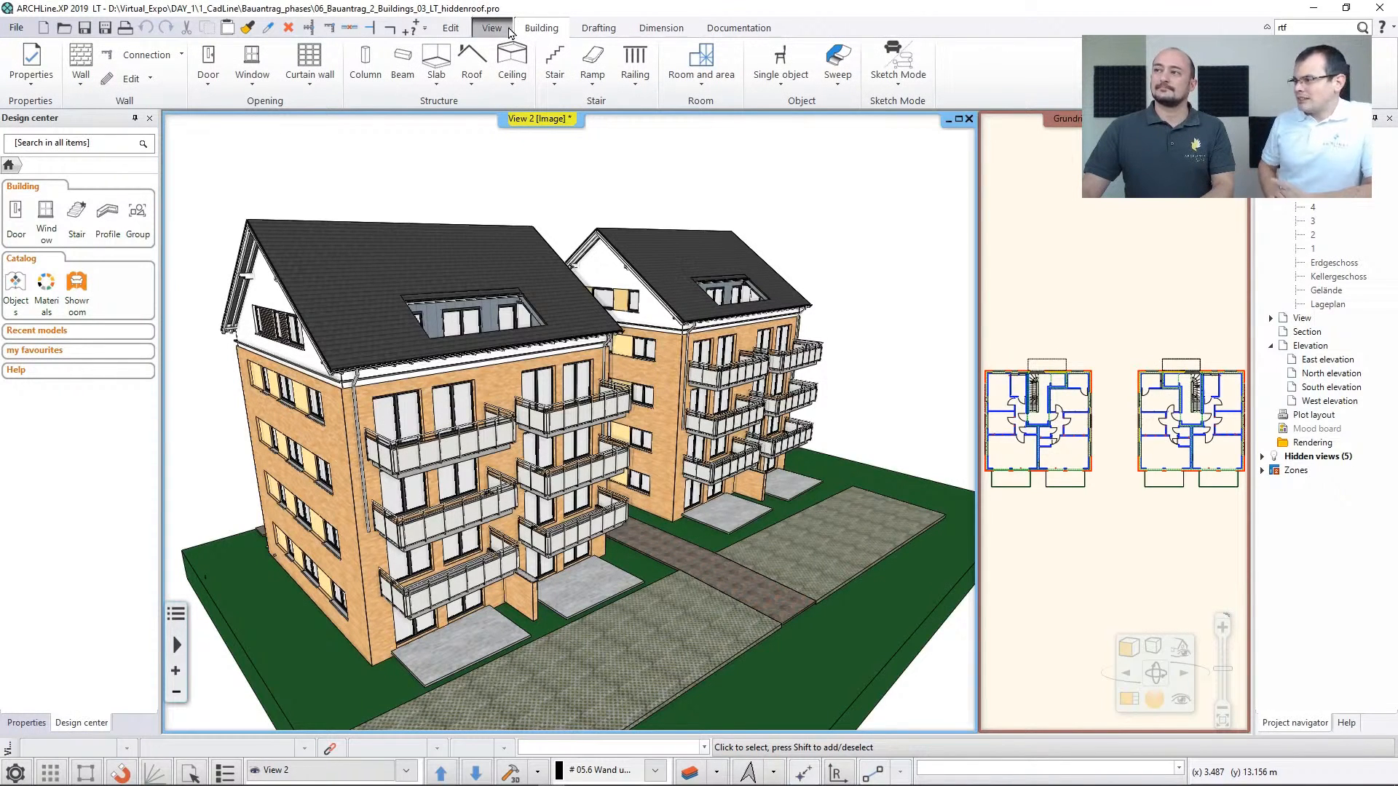
Review the single object options, including Catalogue, Picture on wall and New object, without starting any of them
click(768, 82)
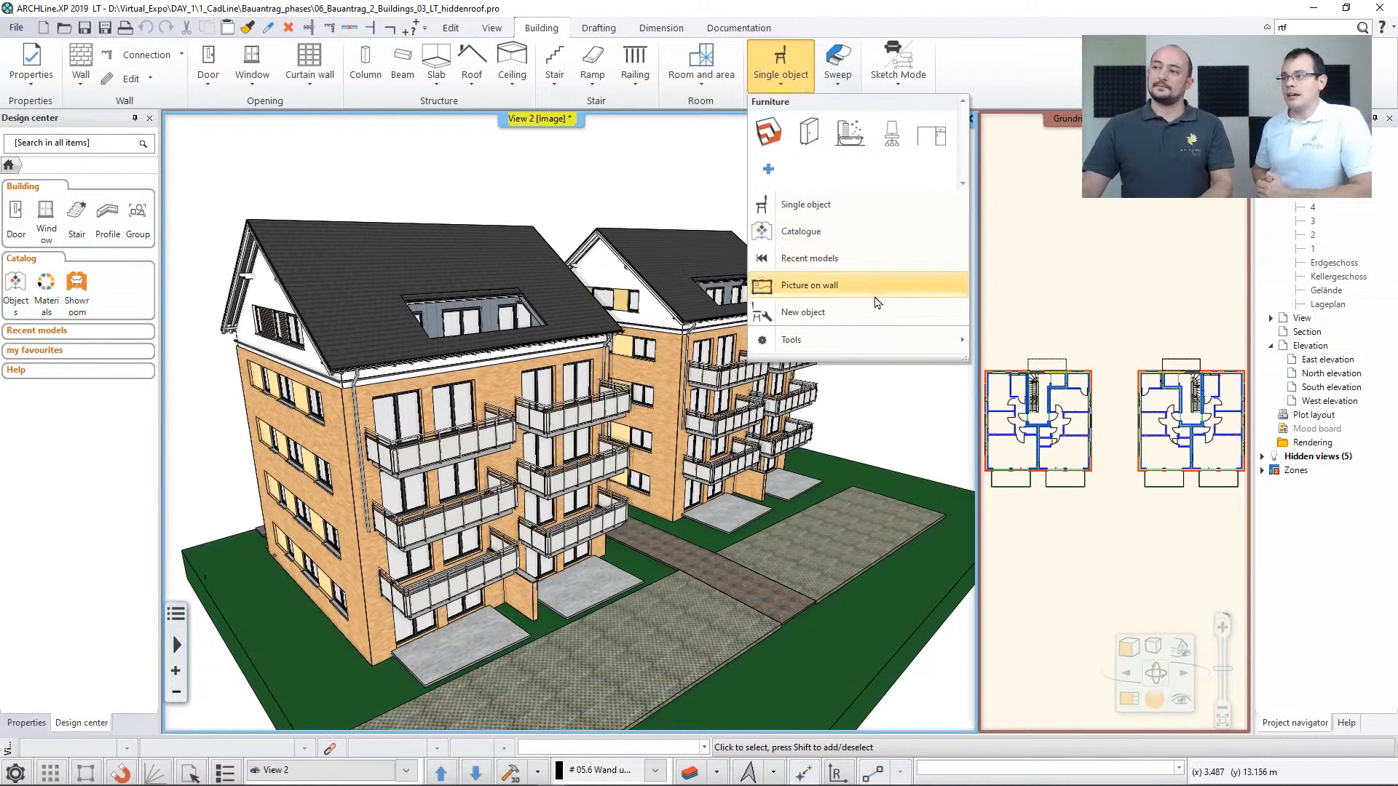
mouse_move(845, 342)
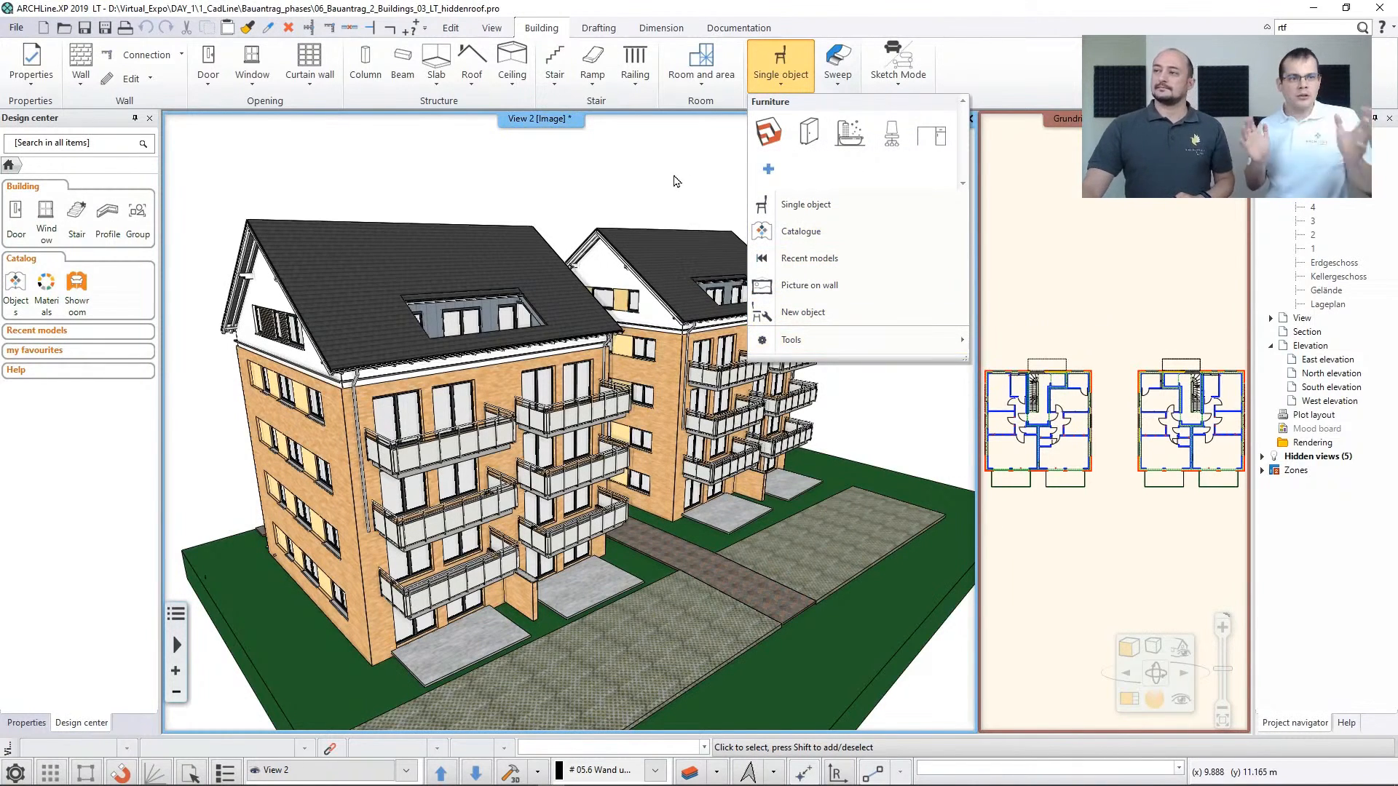
click(688, 179)
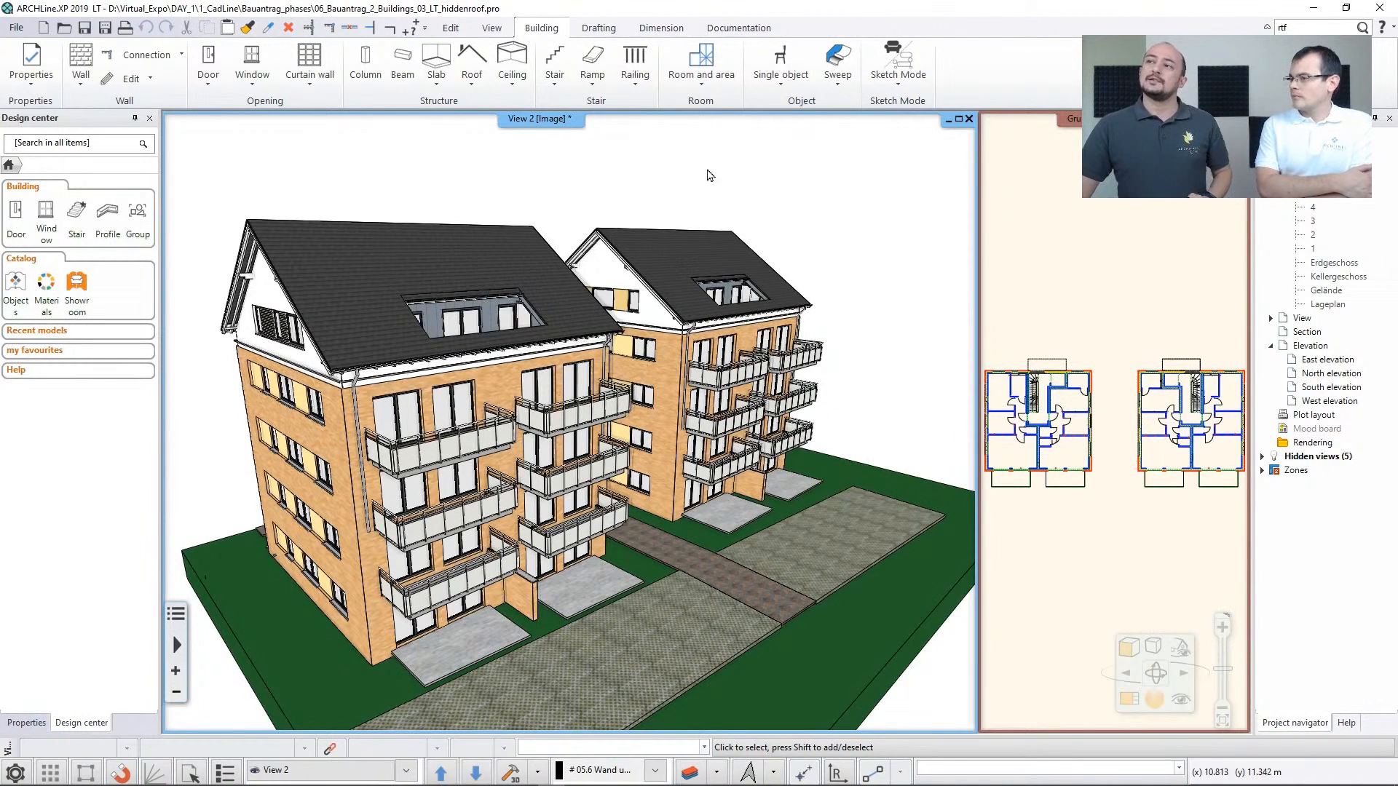
Review the LT documentation tools and the building dimension types for walls, windows, doors, rooms and areas
click(718, 33)
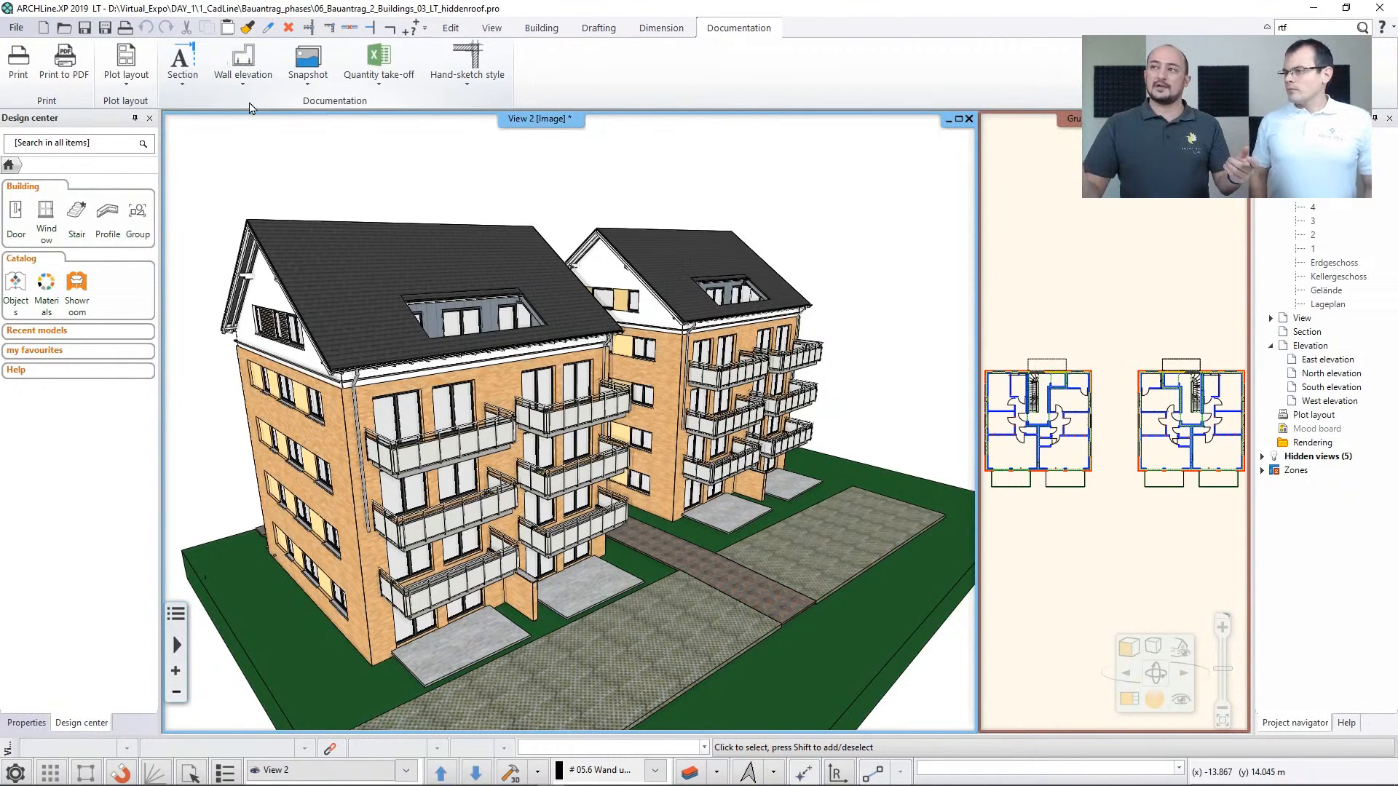
click(657, 30)
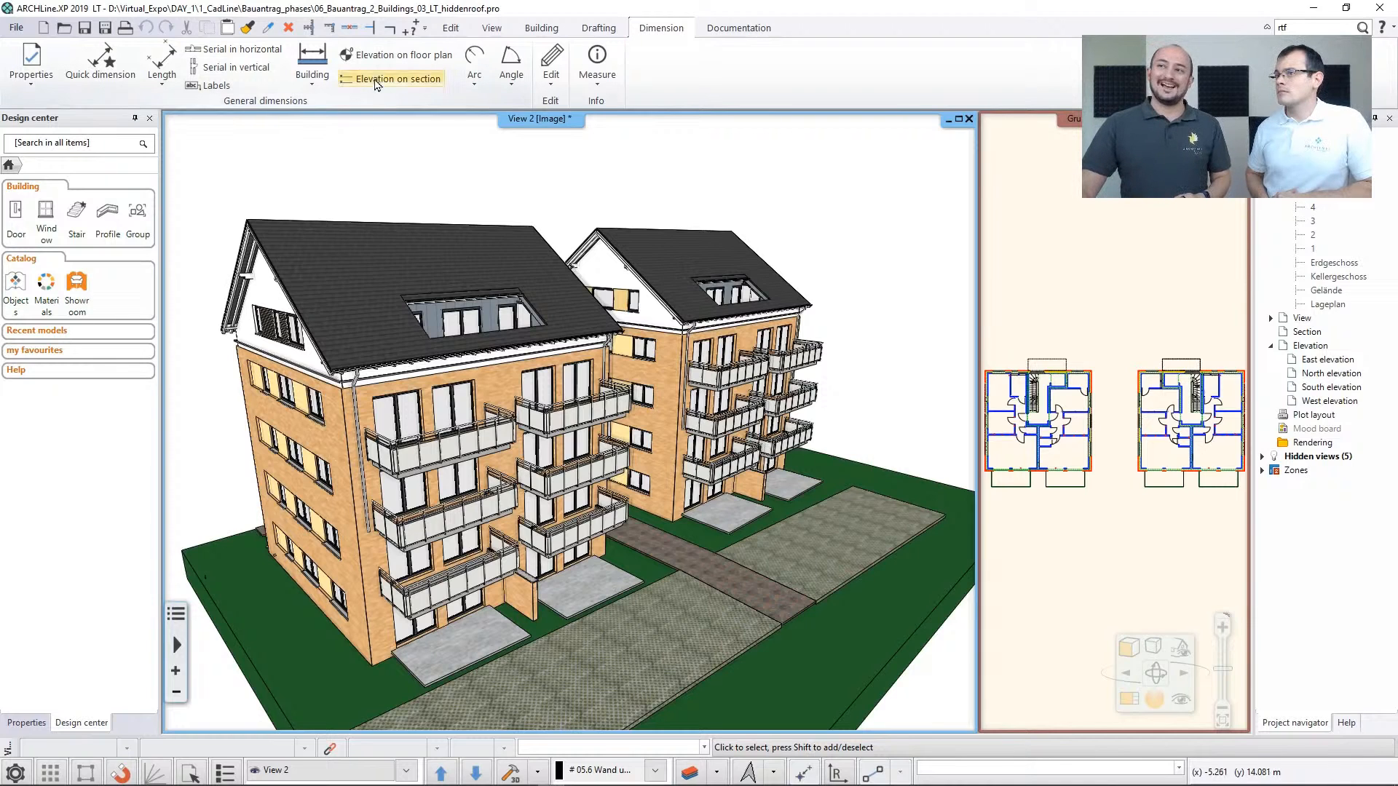
click(312, 73)
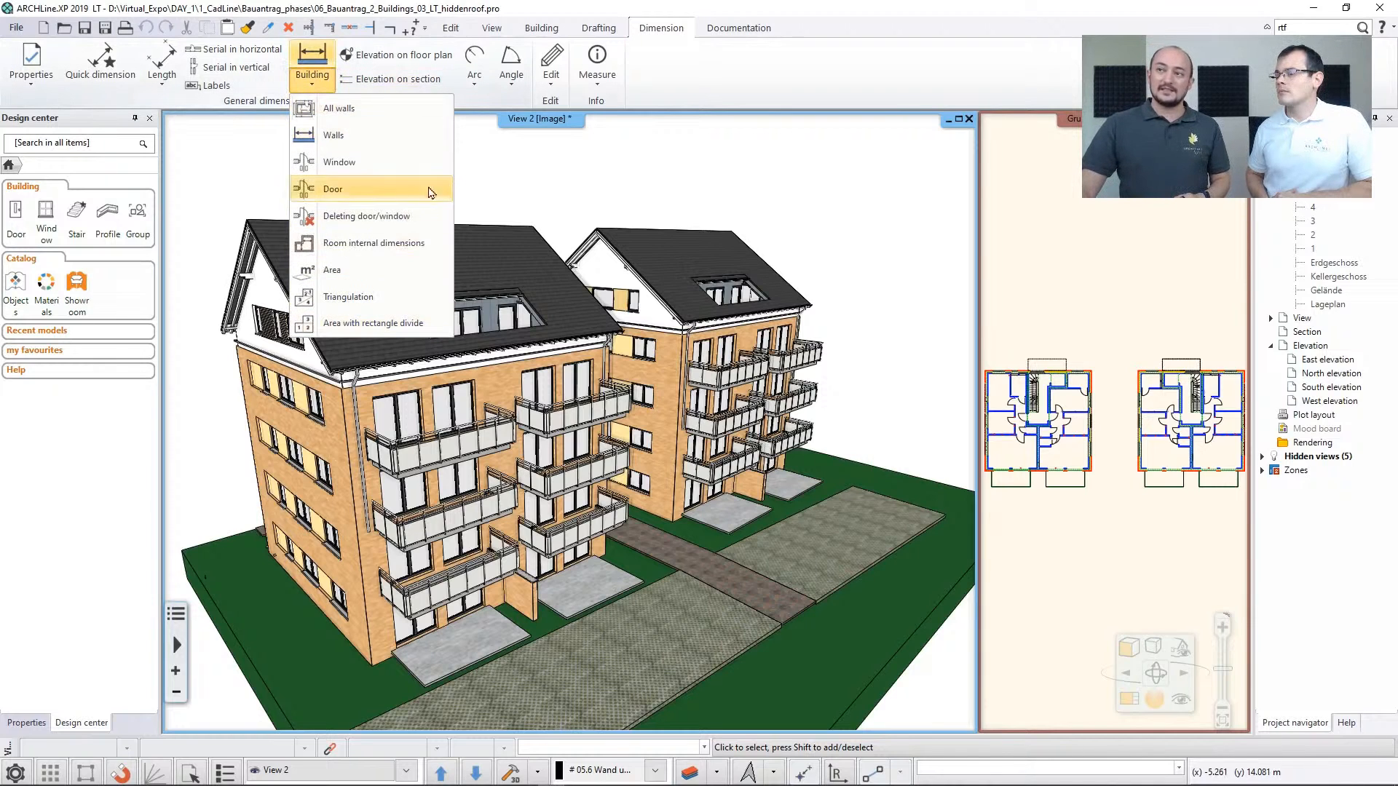
click(521, 164)
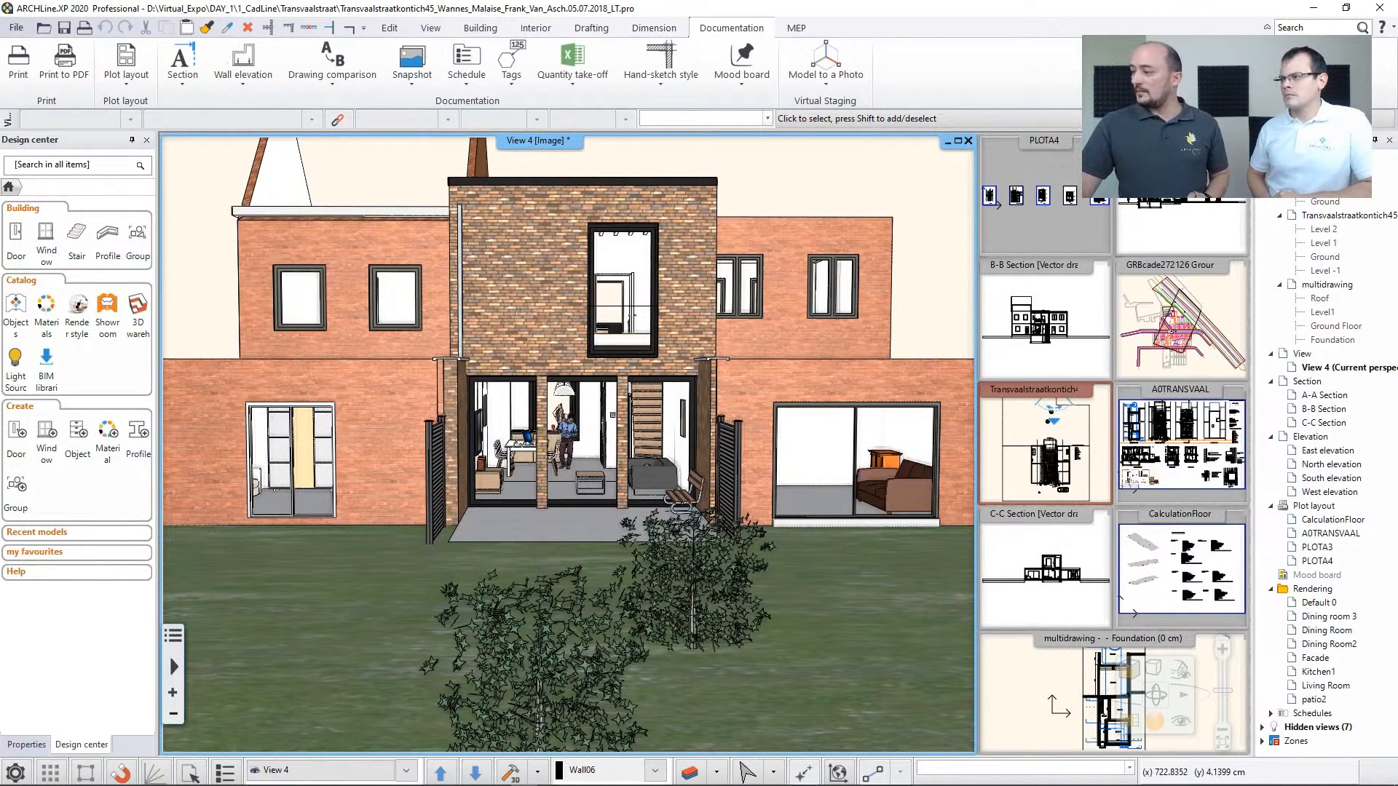
In the ARCHLine.XP 2020 Professional project, show the A0TRANSVAAL plot layout in the main view and inspect its Level 1 plan
click(1206, 447)
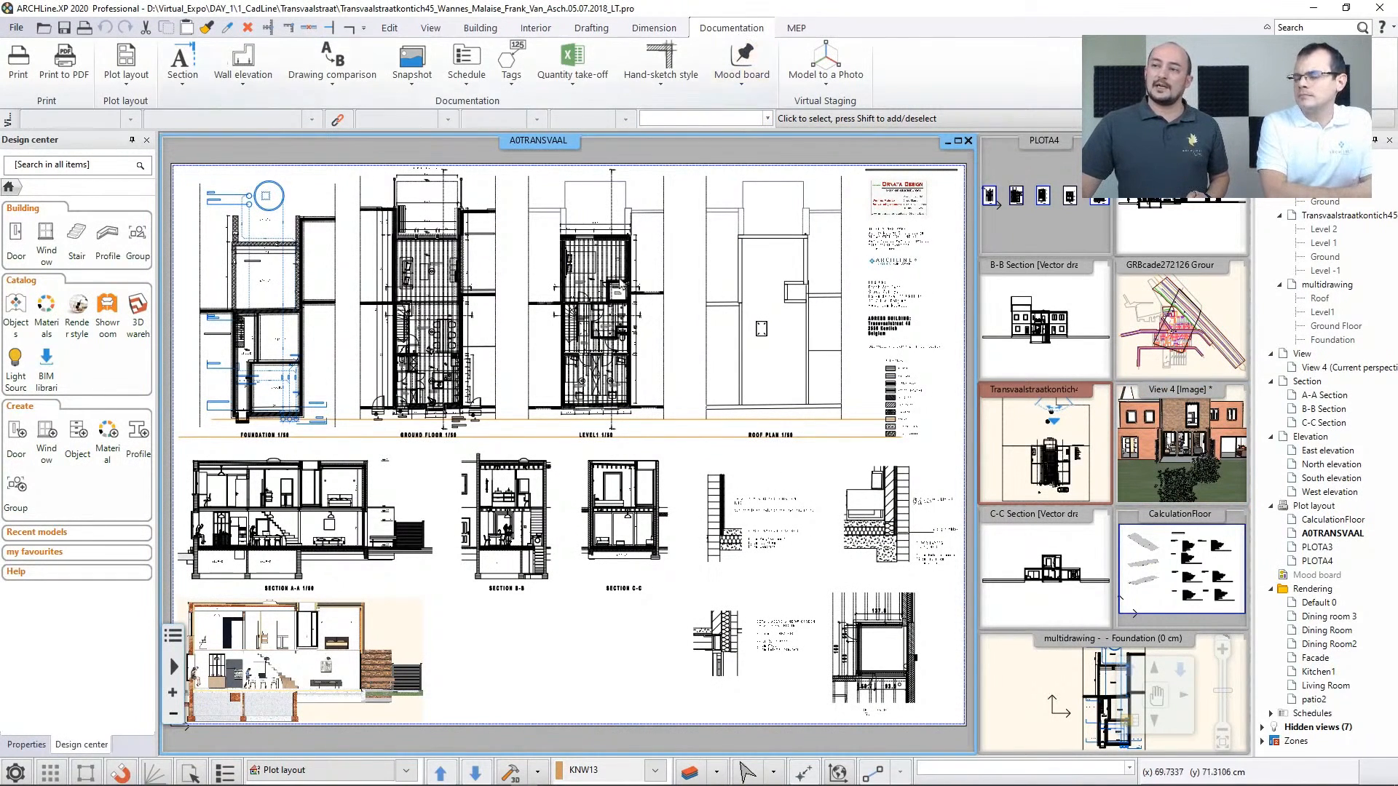
middle_drag(550, 417, 620, 338)
middle_drag(513, 385, 522, 448)
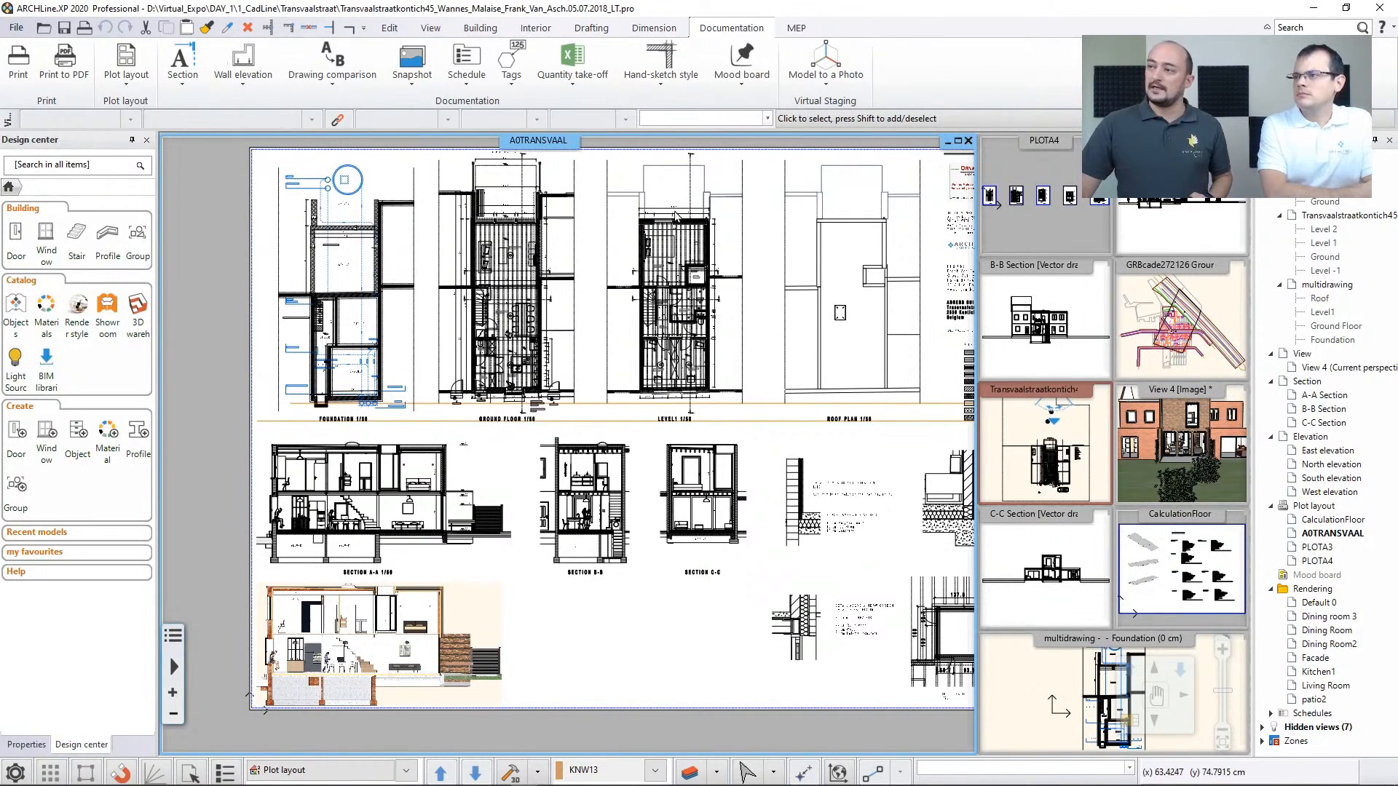
scroll(675, 217, up, 5)
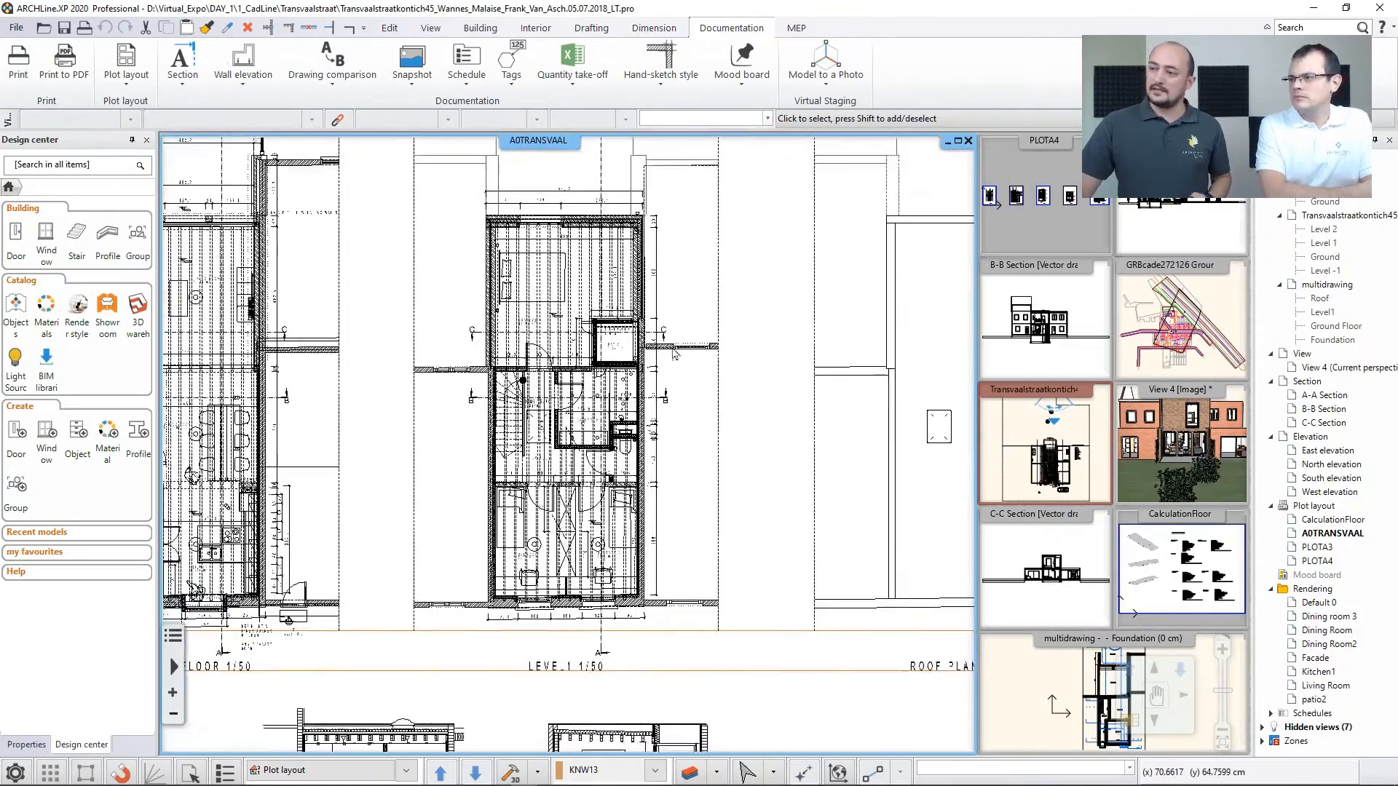
middle_drag(663, 595, 658, 512)
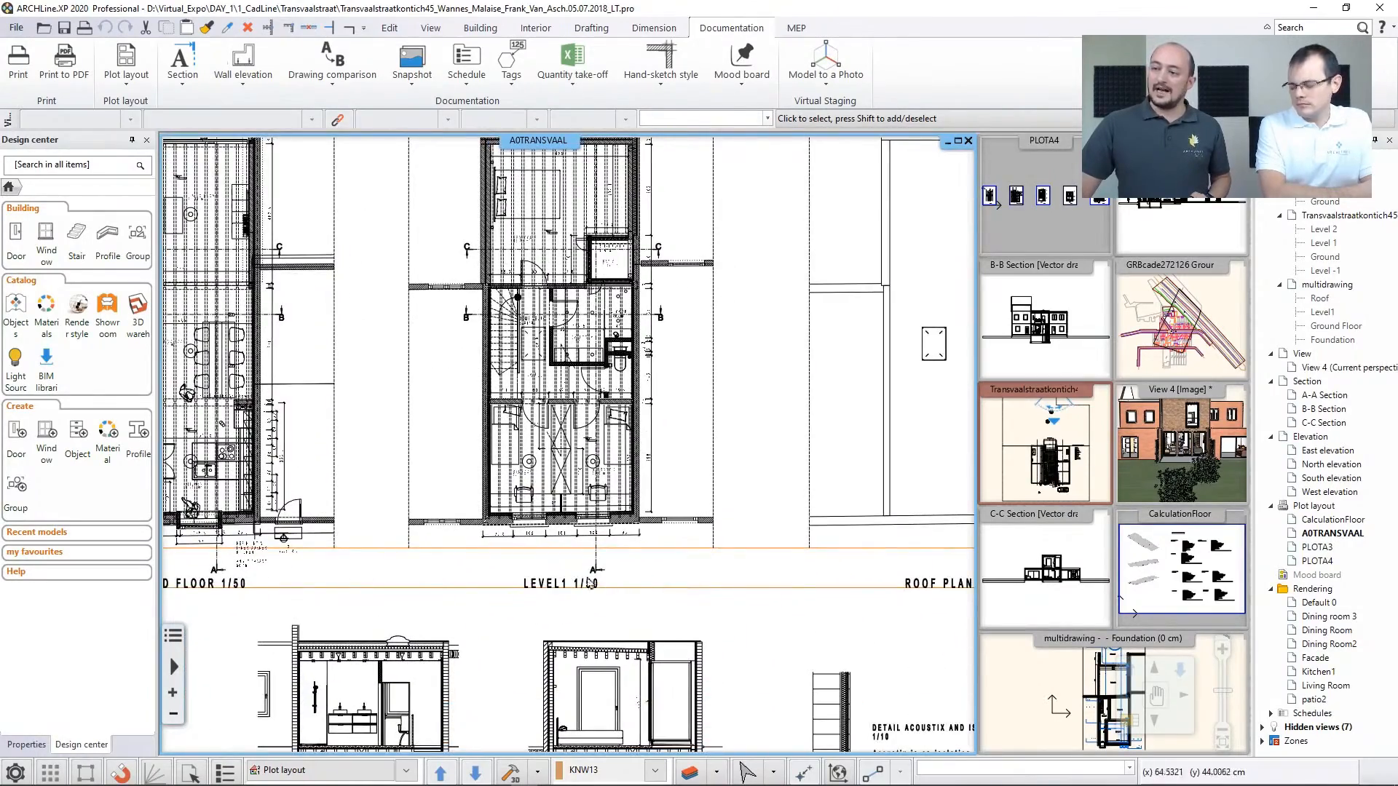
Examine the A0TRANSVAAL sheet's construction details, black-and-white sections and coloured section, and finish with the whole sheet in view
scroll(707, 613, down, 3)
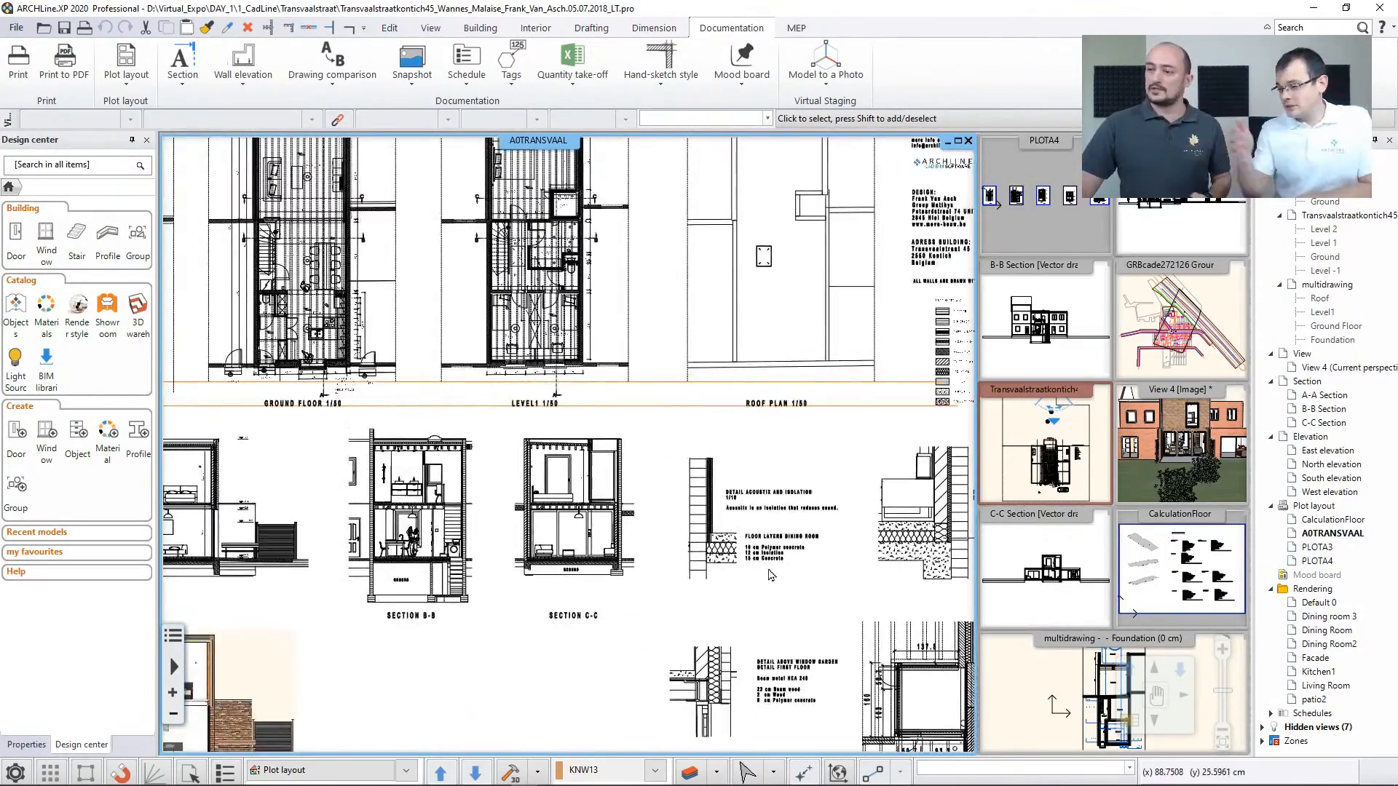
scroll(772, 574, down, 4)
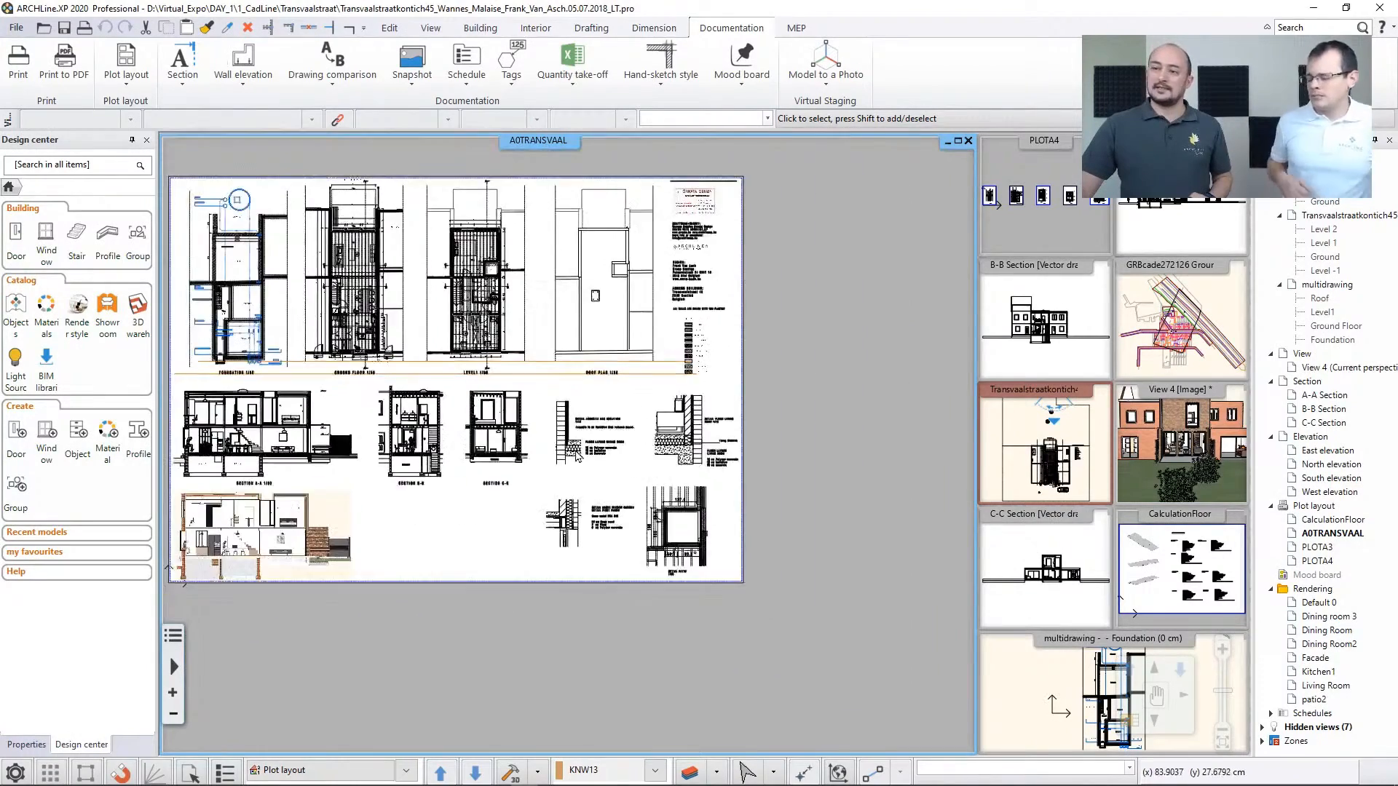
scroll(577, 456, up, 4)
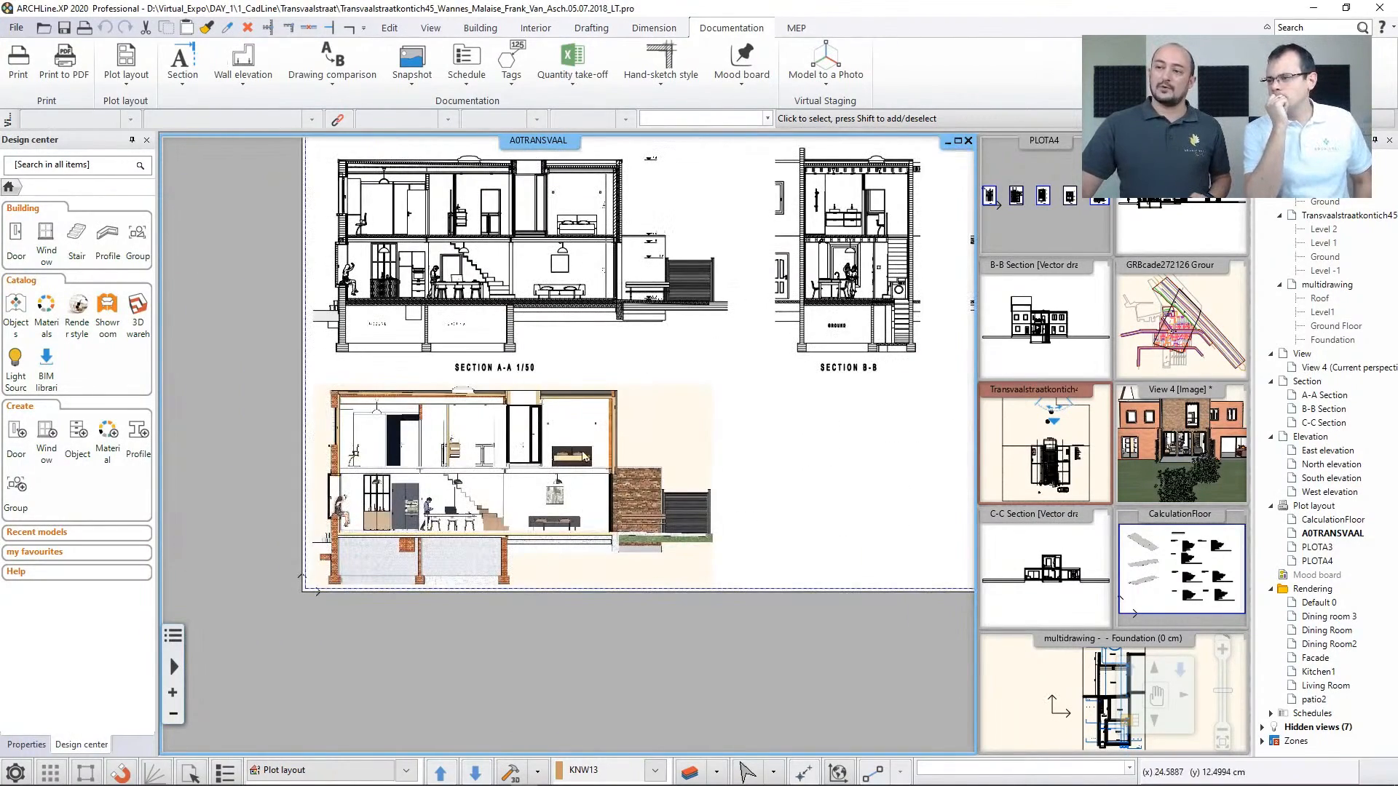
scroll(585, 457, down, 2)
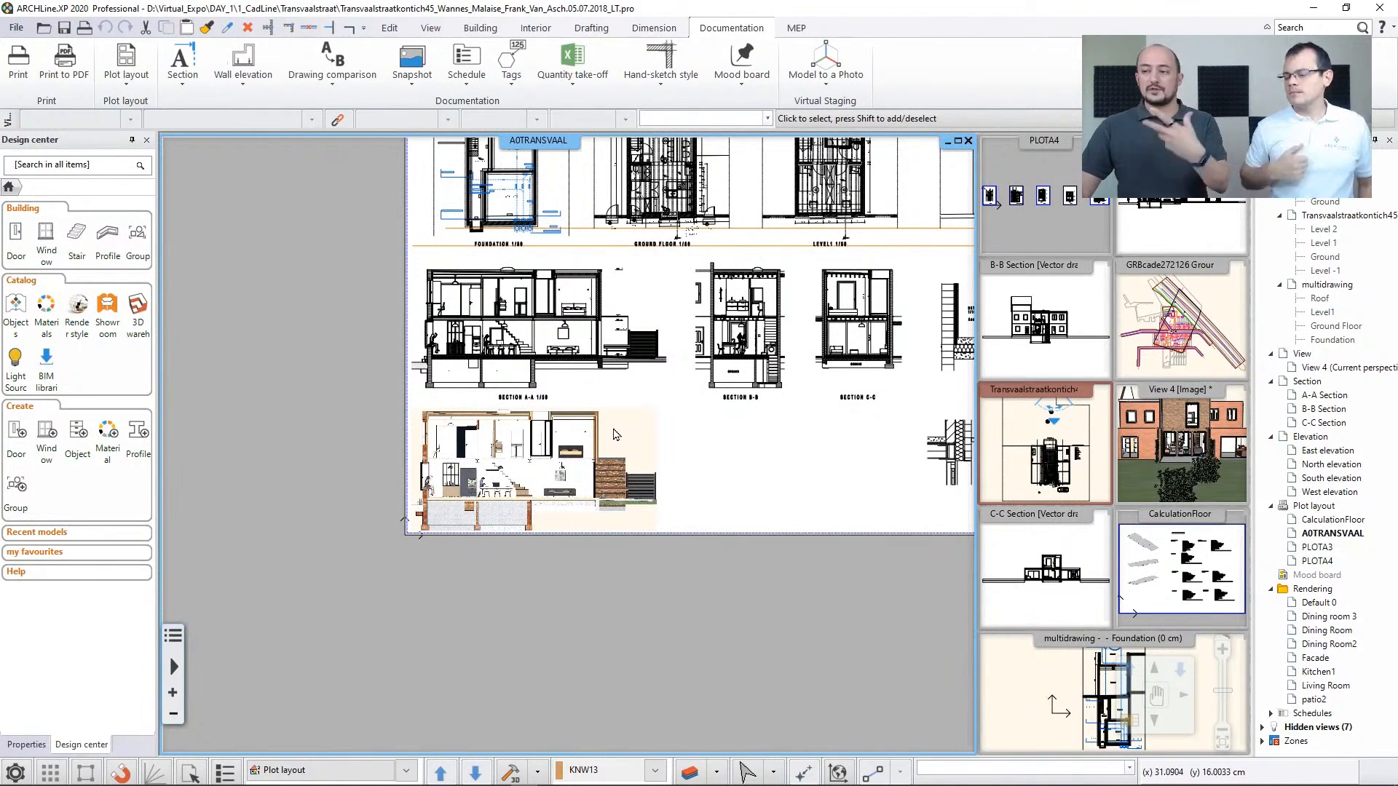
scroll(669, 406, down, 1)
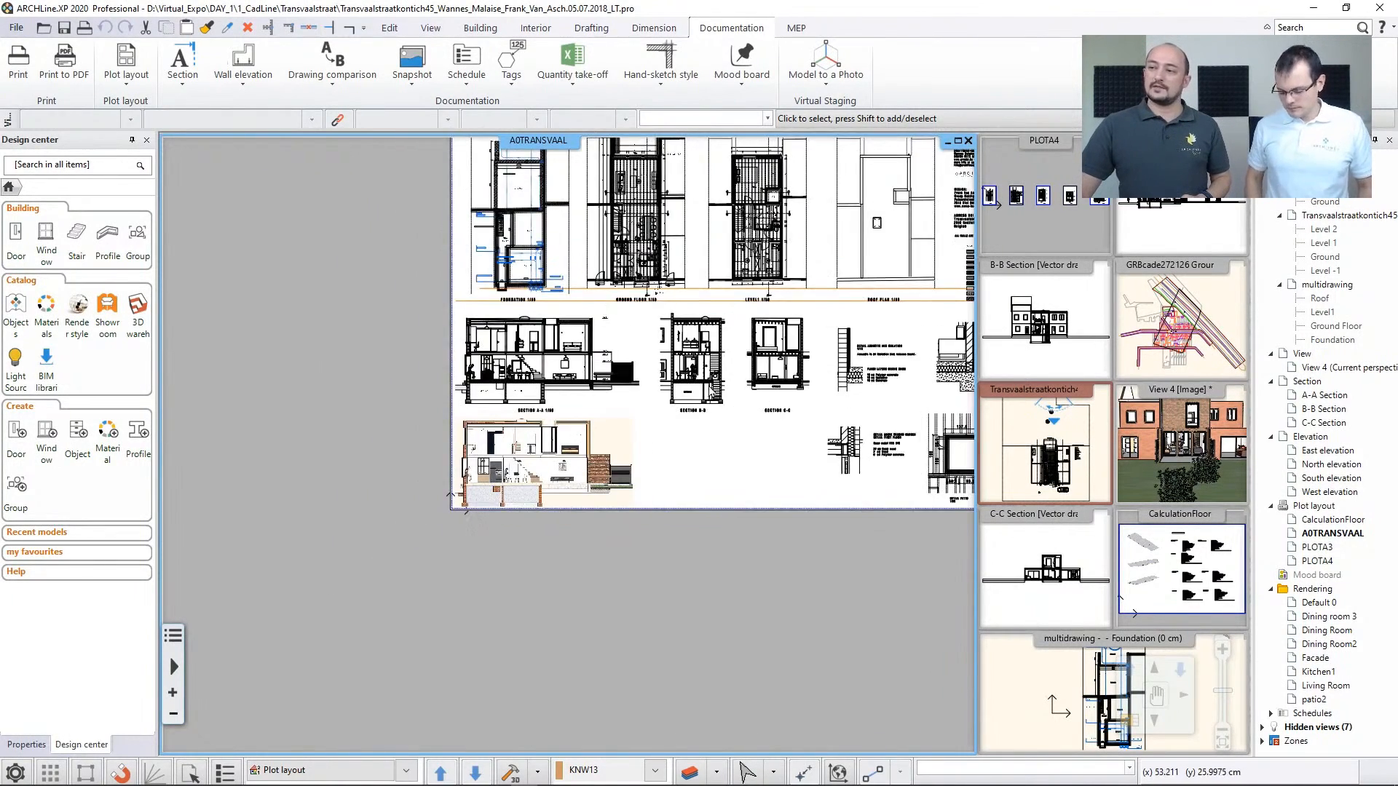
middle_drag(708, 383, 531, 457)
scroll(583, 421, down, 1)
middle_click(584, 422)
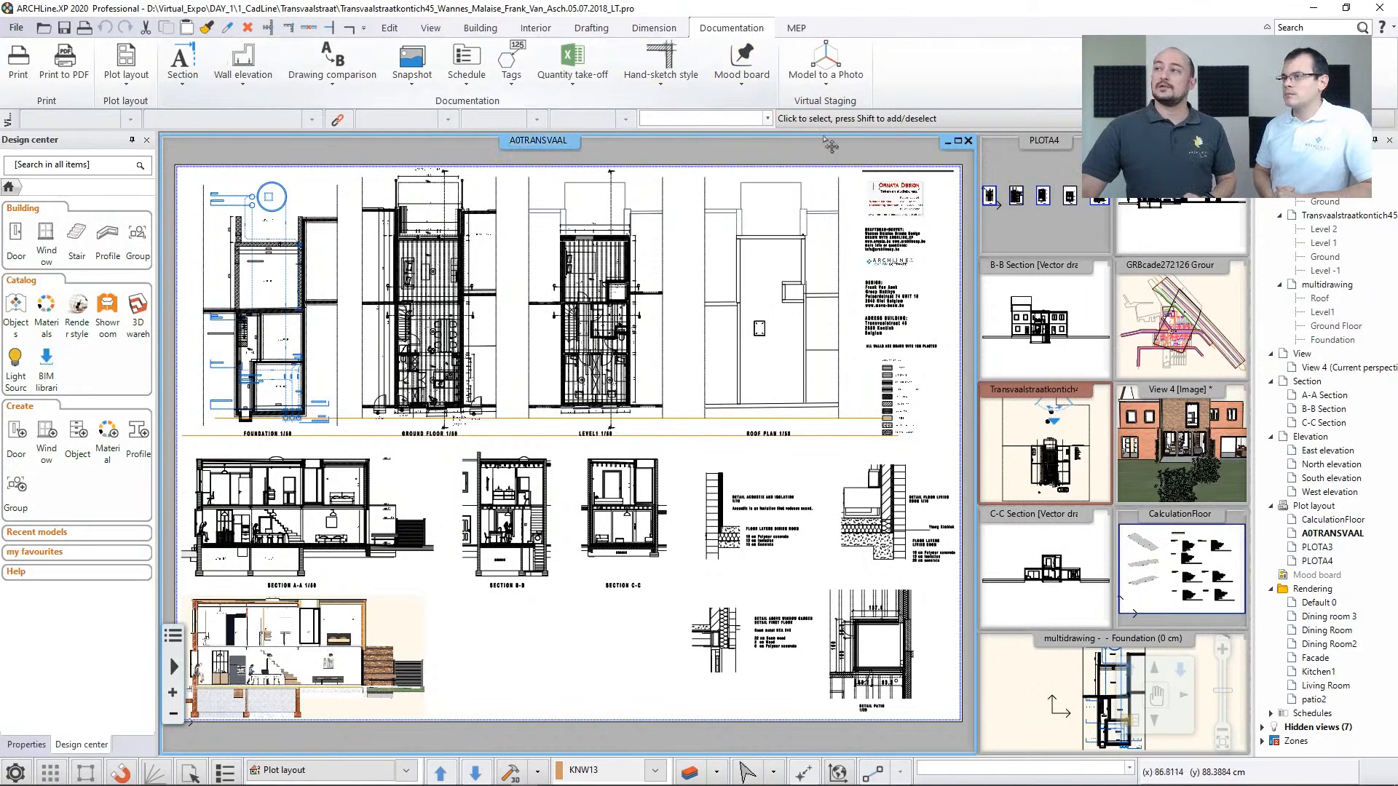
Back in the LT project, review the Excel list report types of the Quantity take-off and close the report selection
mouse_move(605, 739)
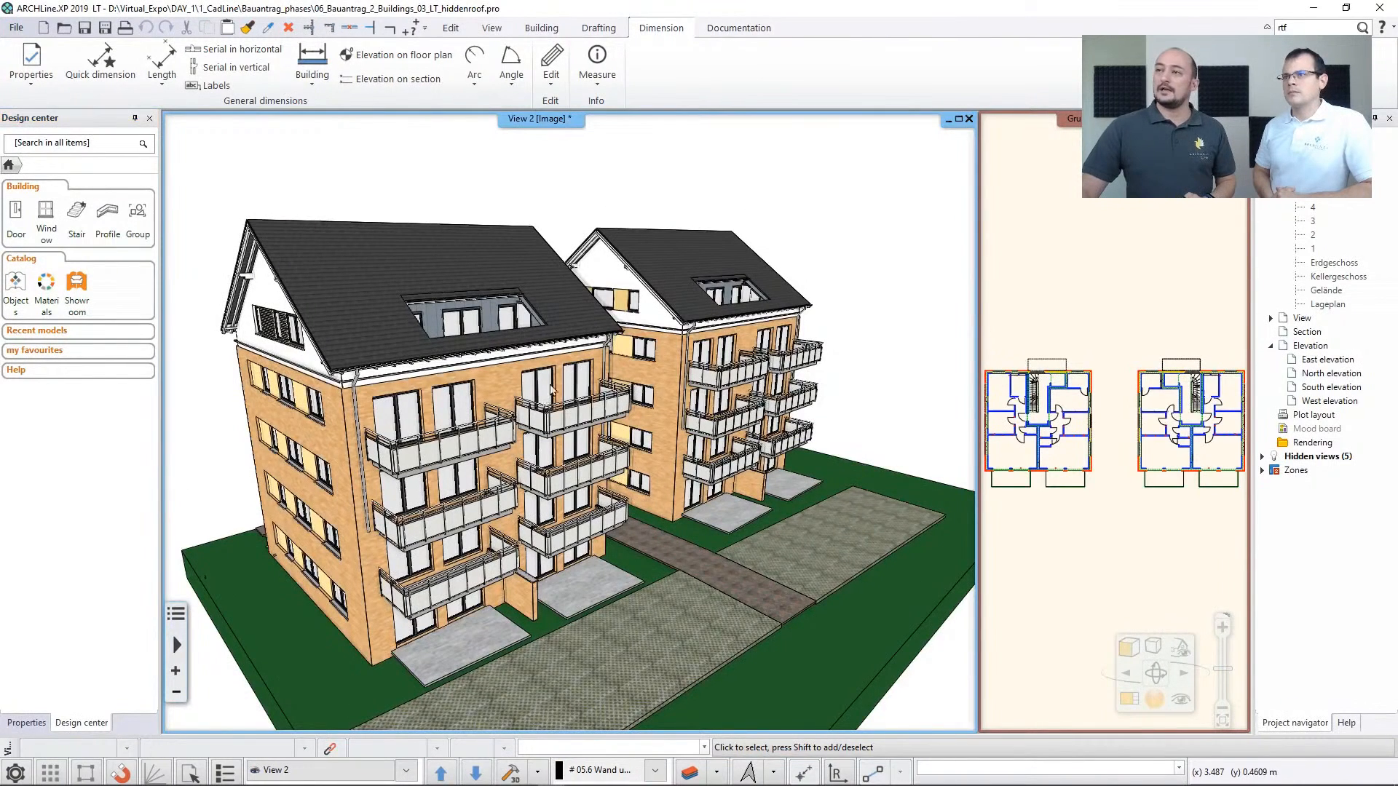
click(728, 29)
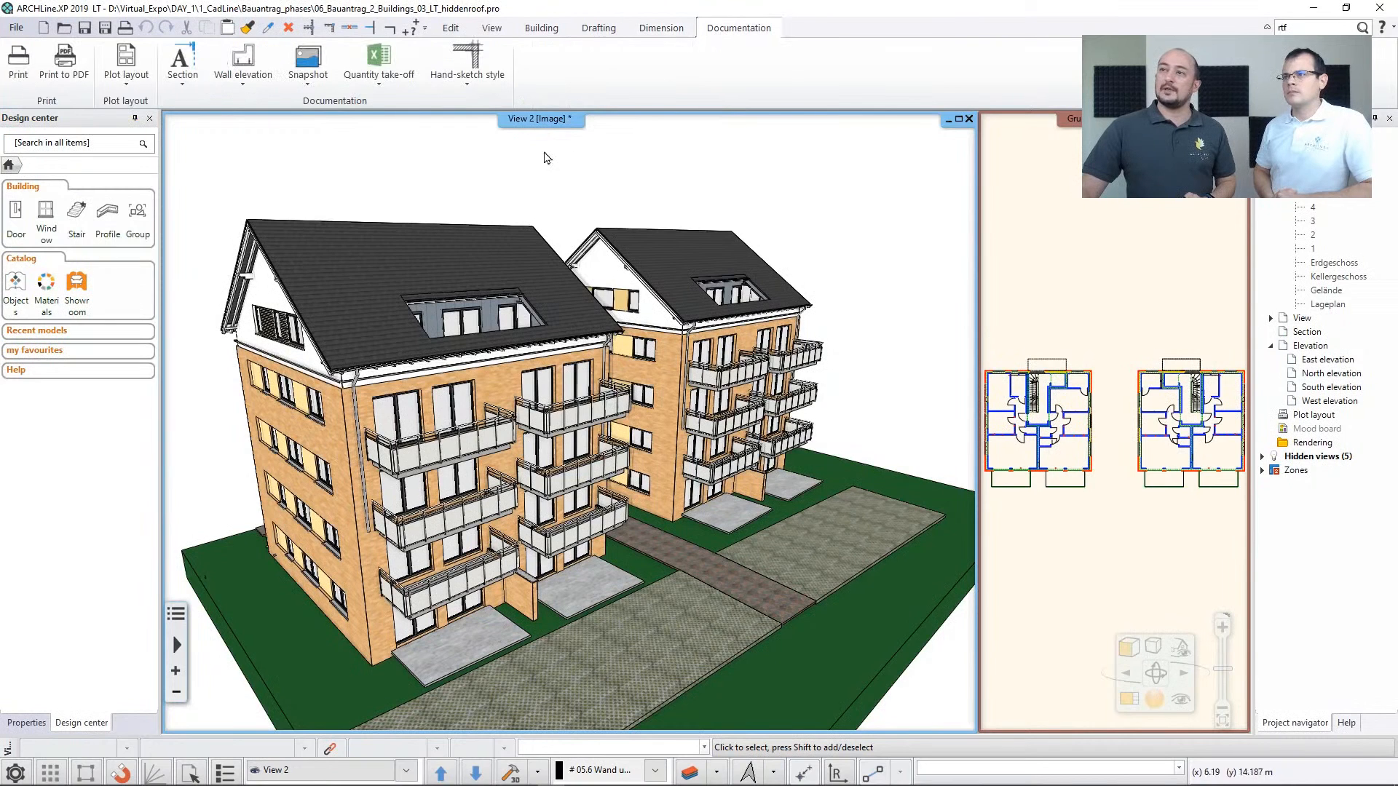
click(387, 85)
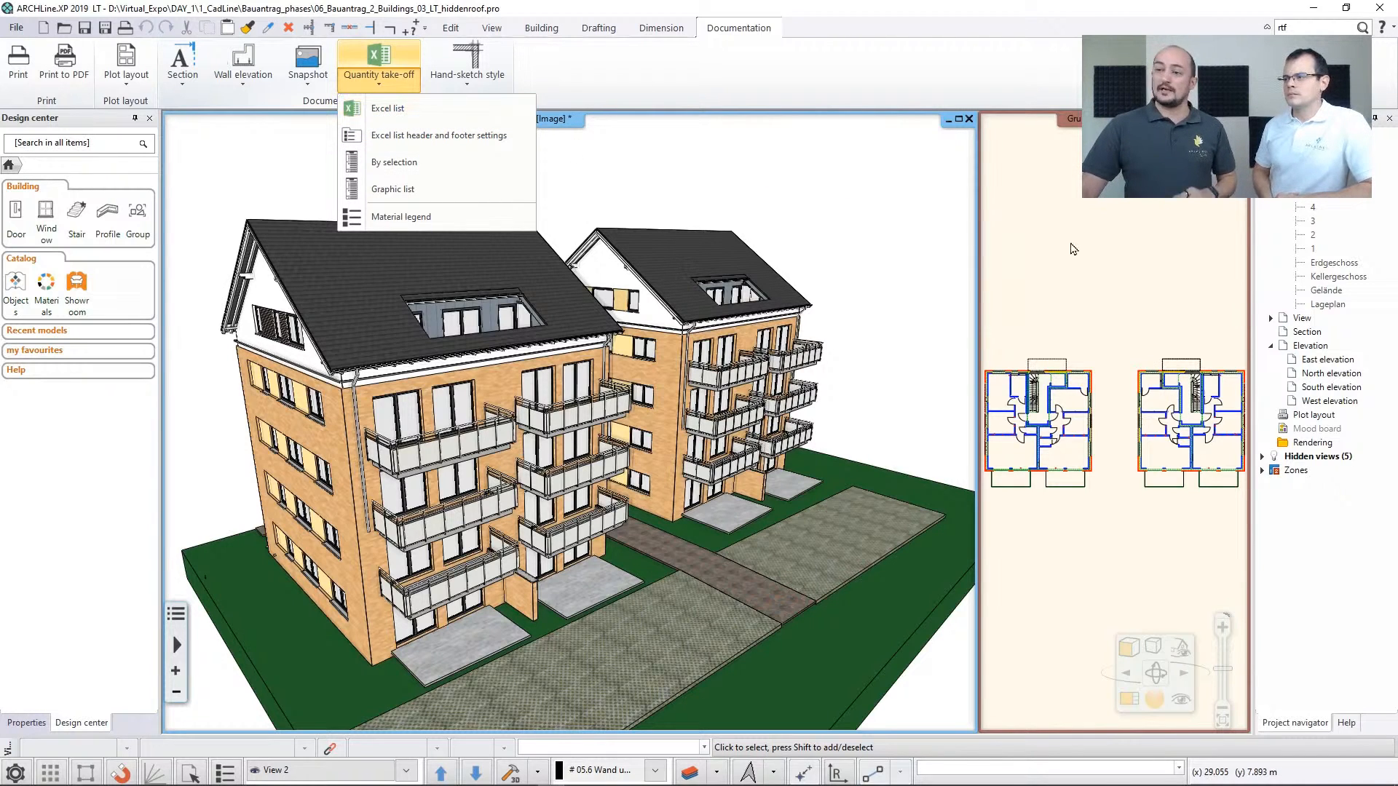
click(444, 110)
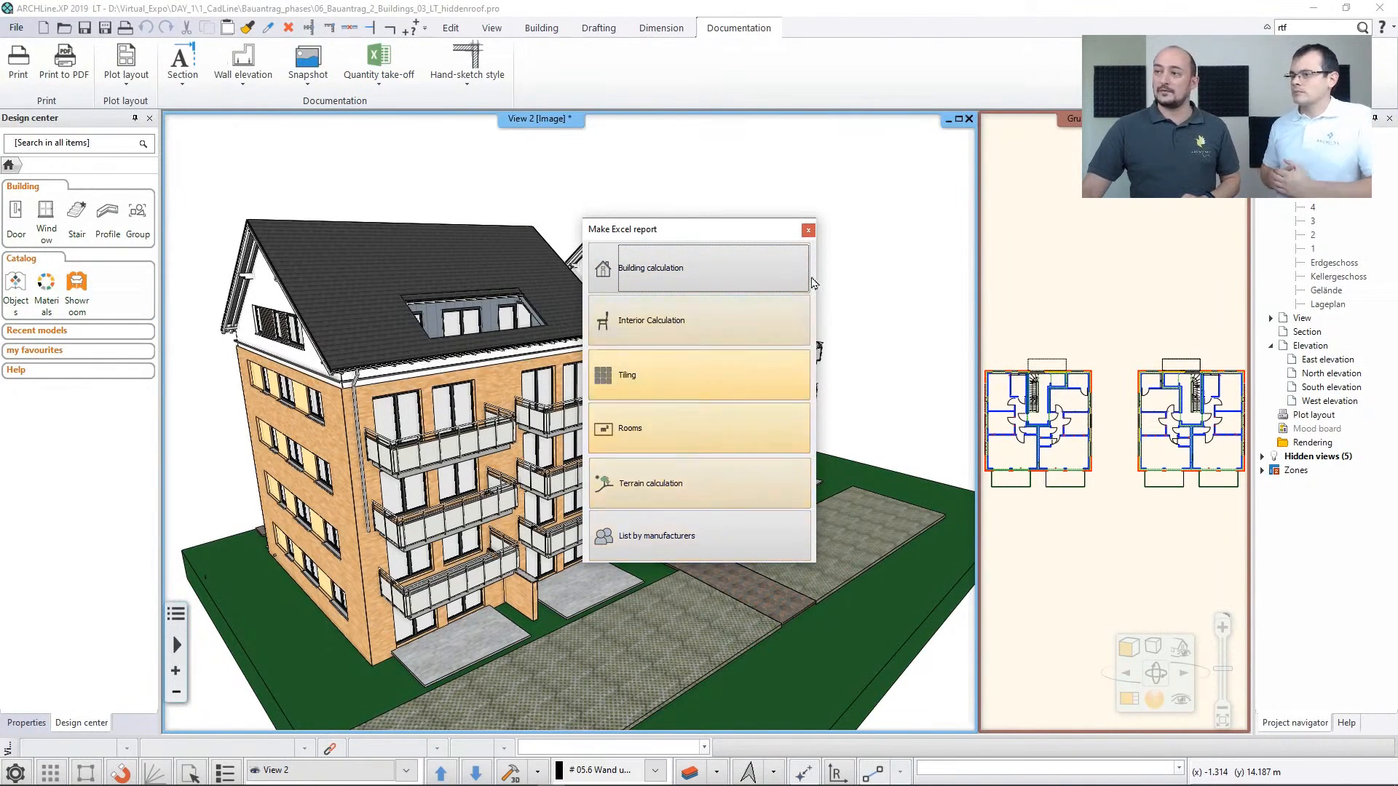
click(809, 230)
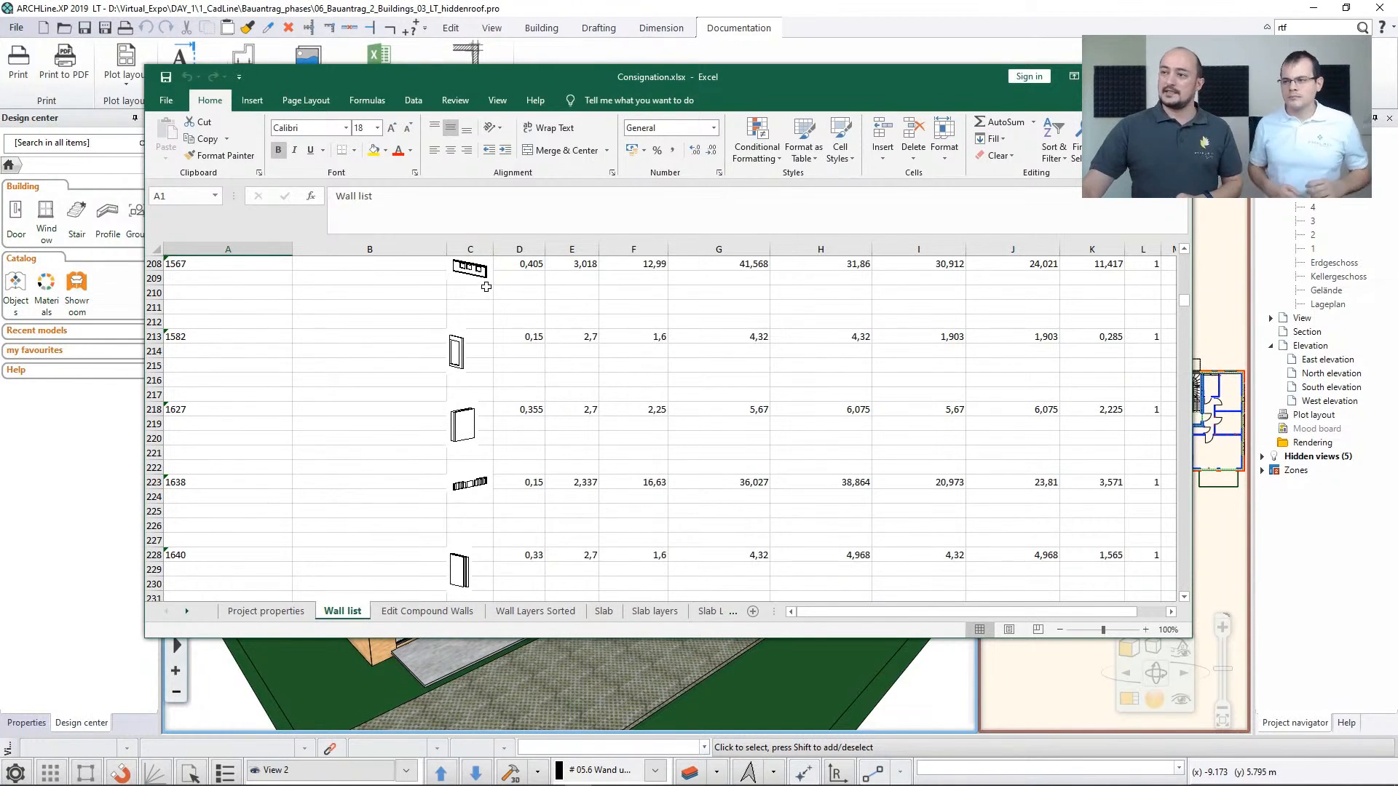
Look through the Wall list sheet of Consignation.xlsx in Excel and return to its column headings
scroll(496, 350, down, 2)
scroll(497, 350, down, 3)
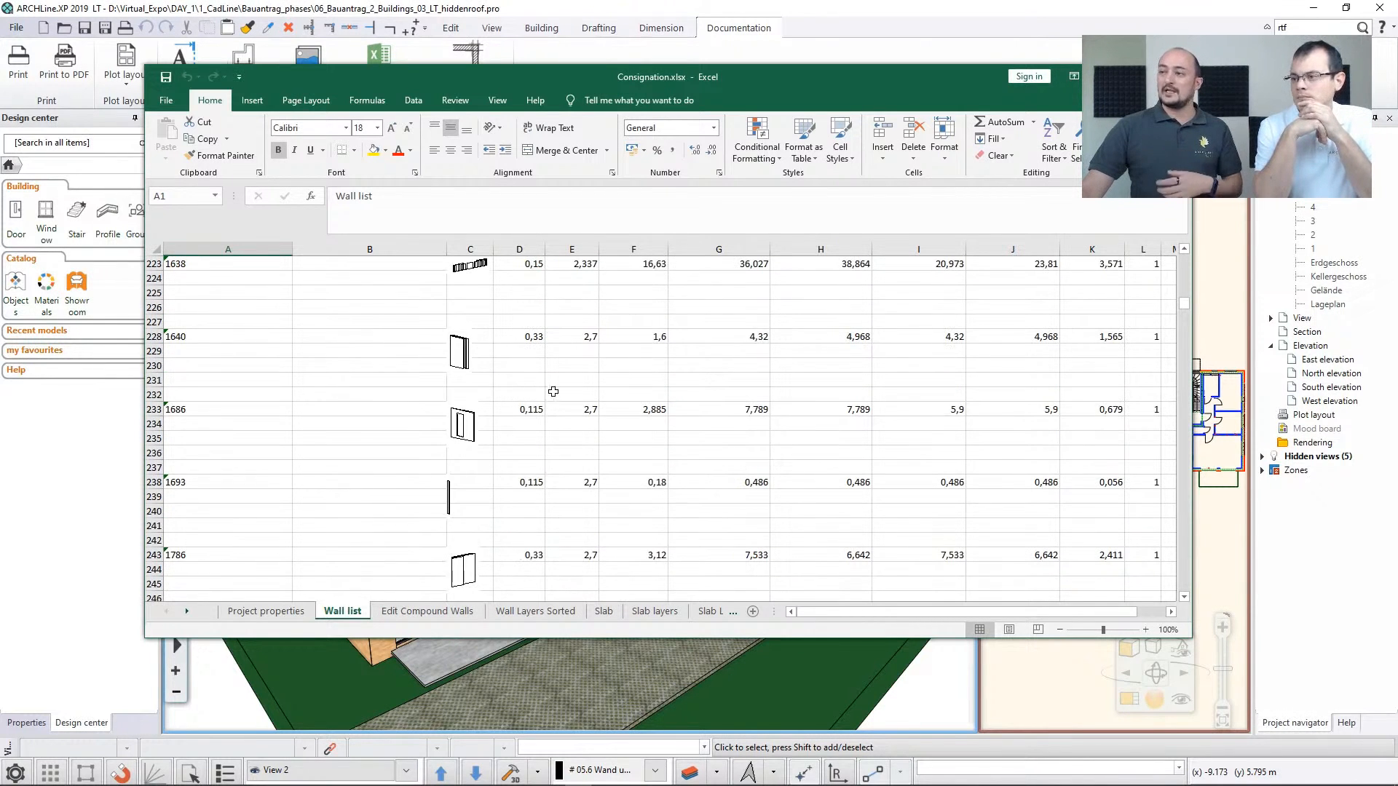
scroll(713, 429, up, 12)
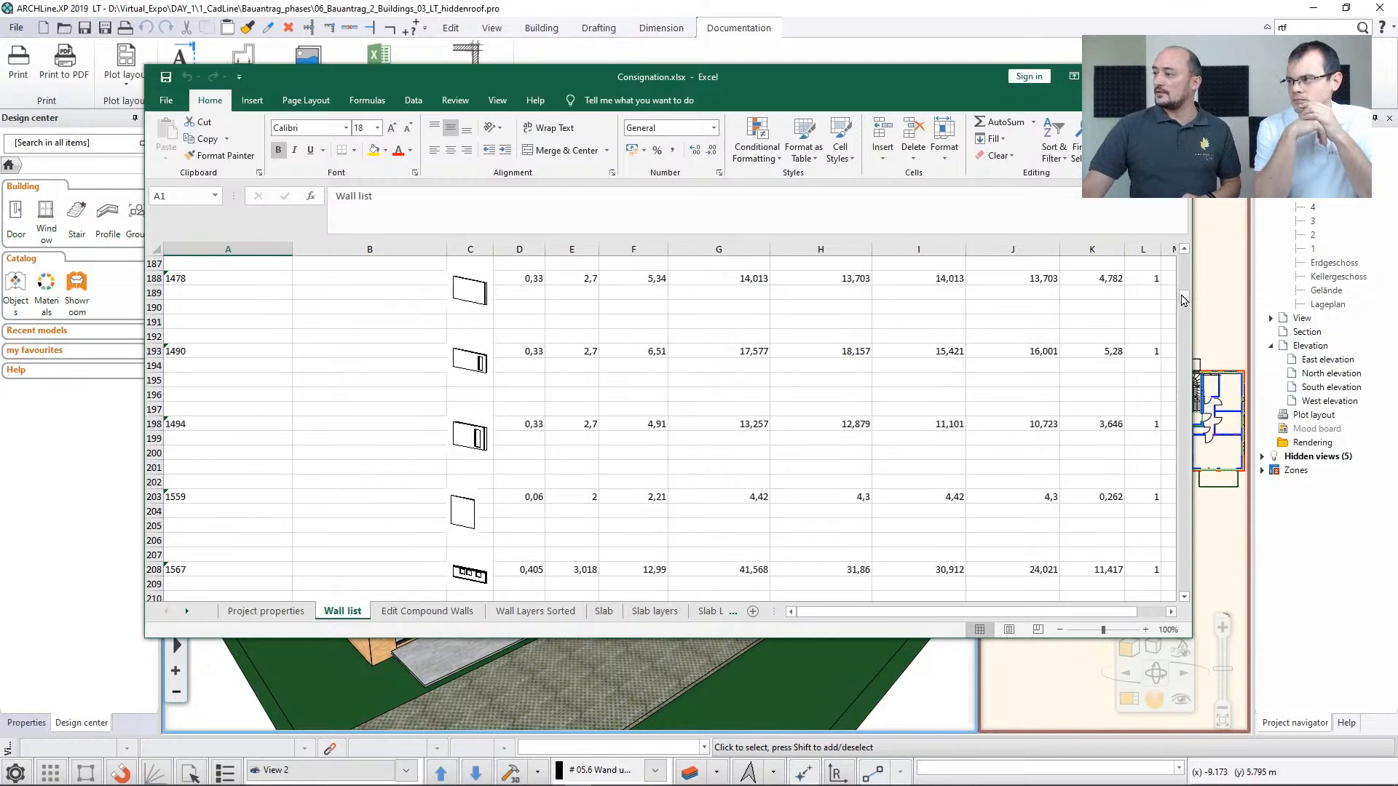
drag(1184, 298, 1184, 257)
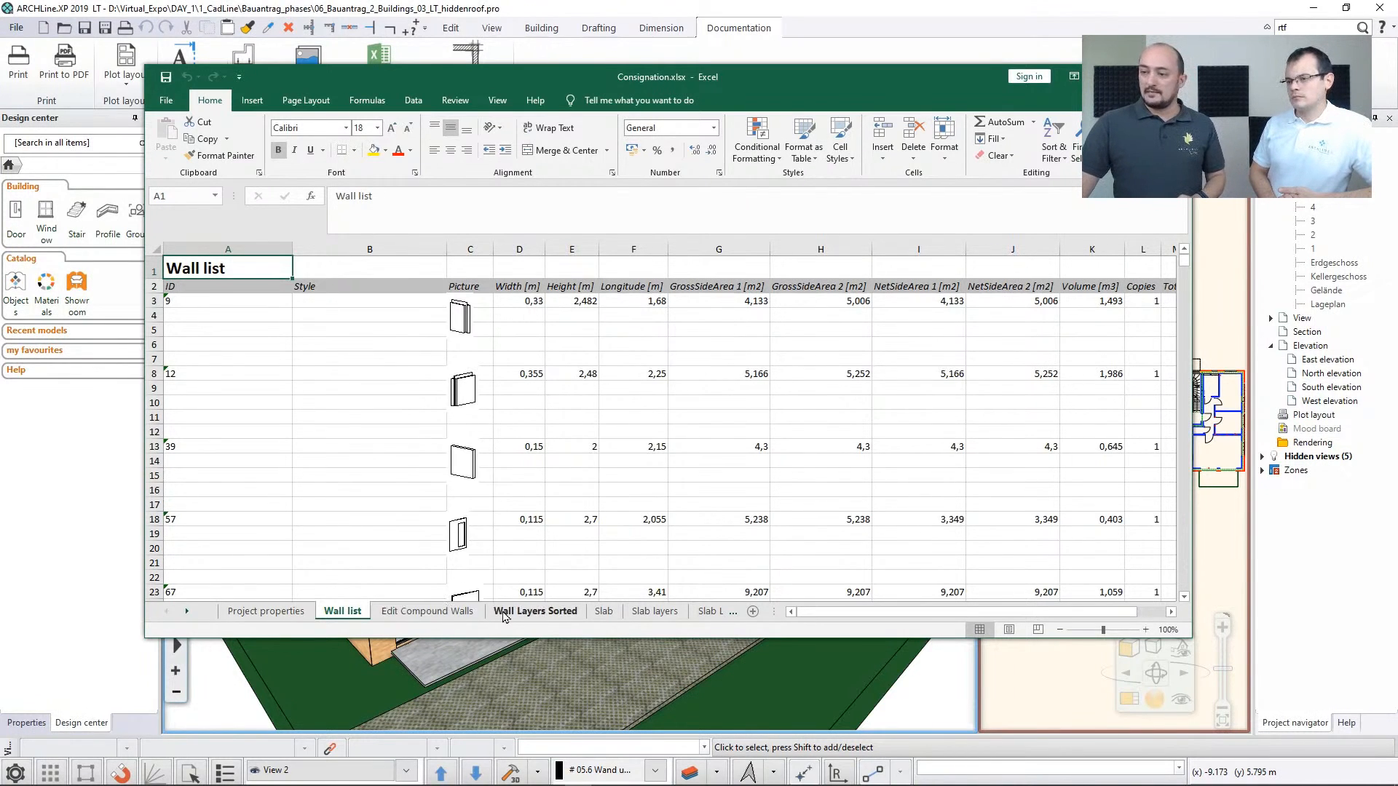
Examine the Edit Compound Walls and Slab sheets of the Excel quantity report
click(425, 611)
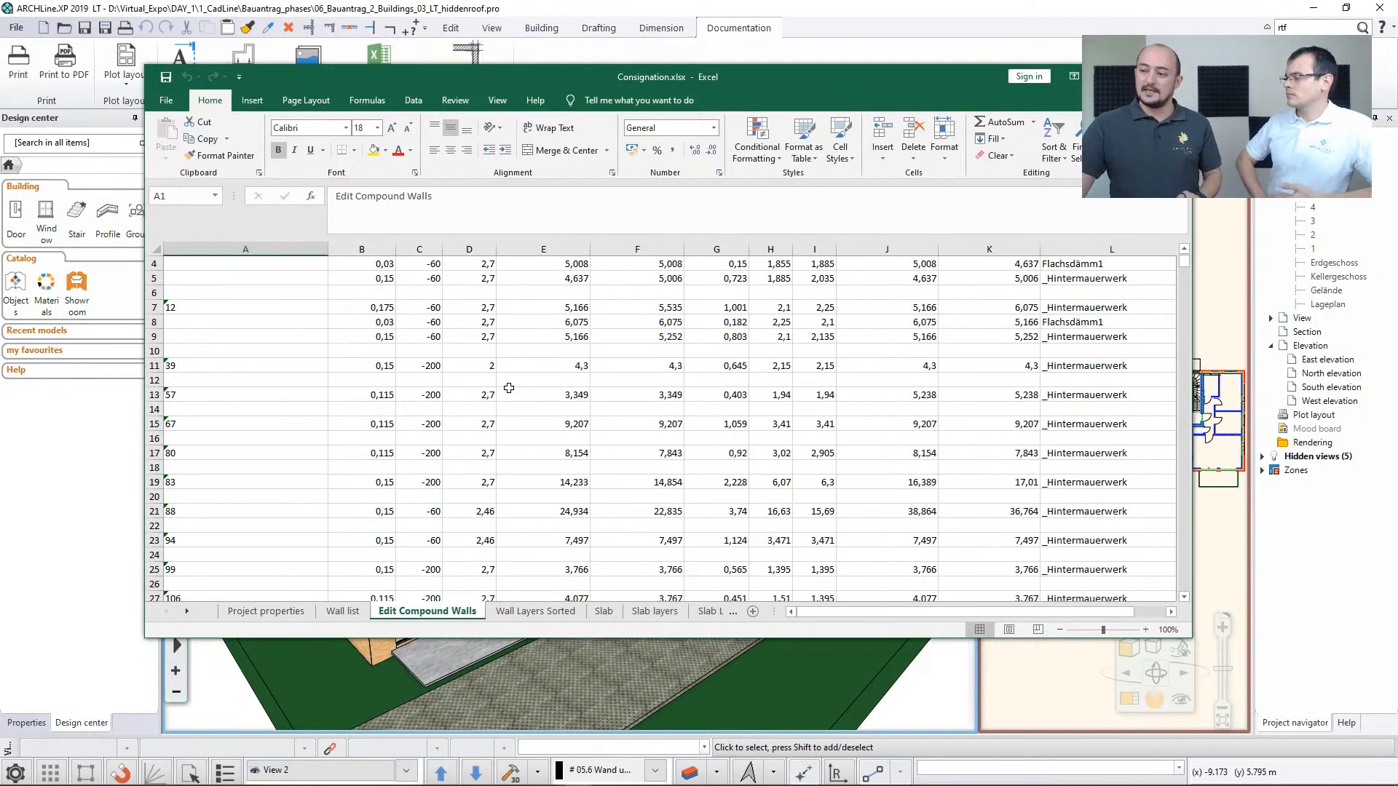
click(604, 611)
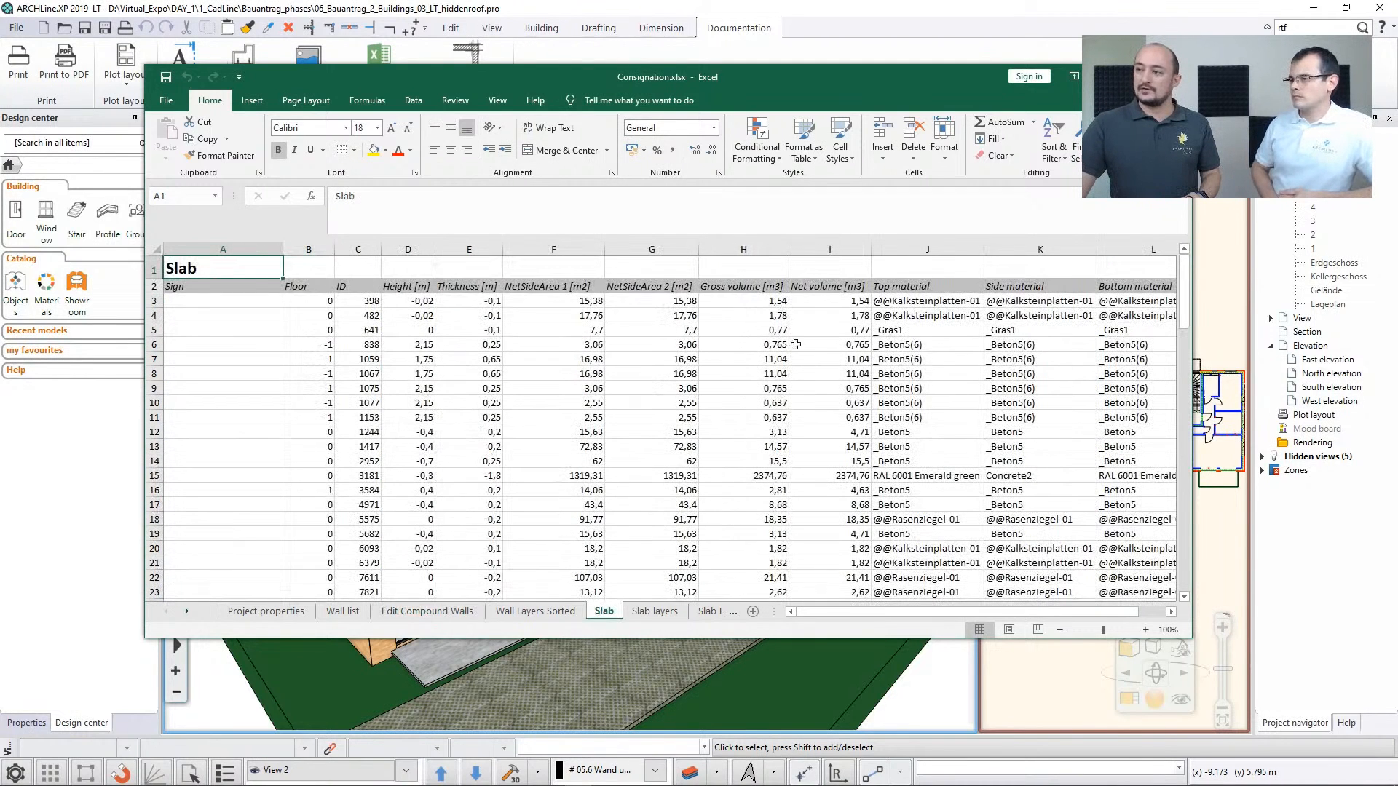
scroll(786, 431, down, 6)
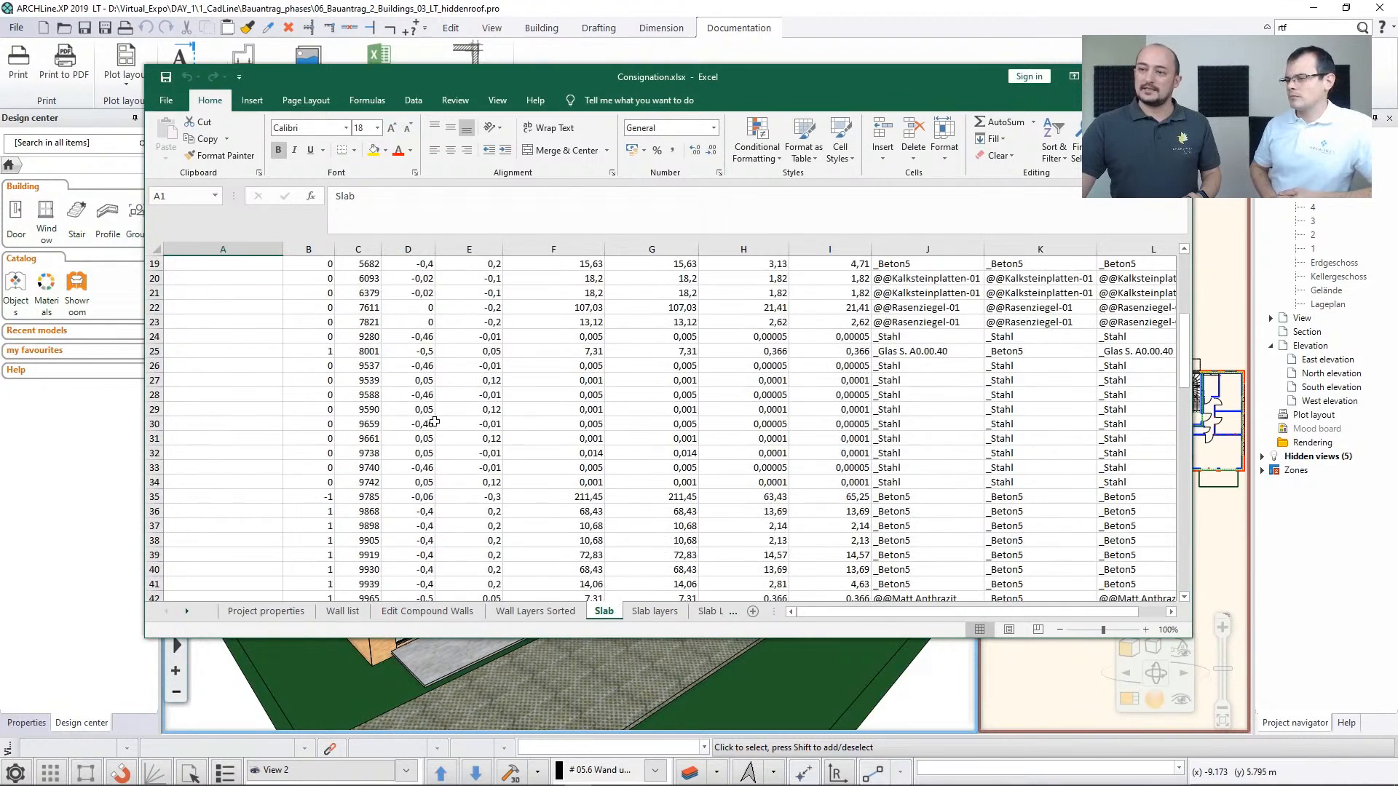
scroll(434, 422, up, 6)
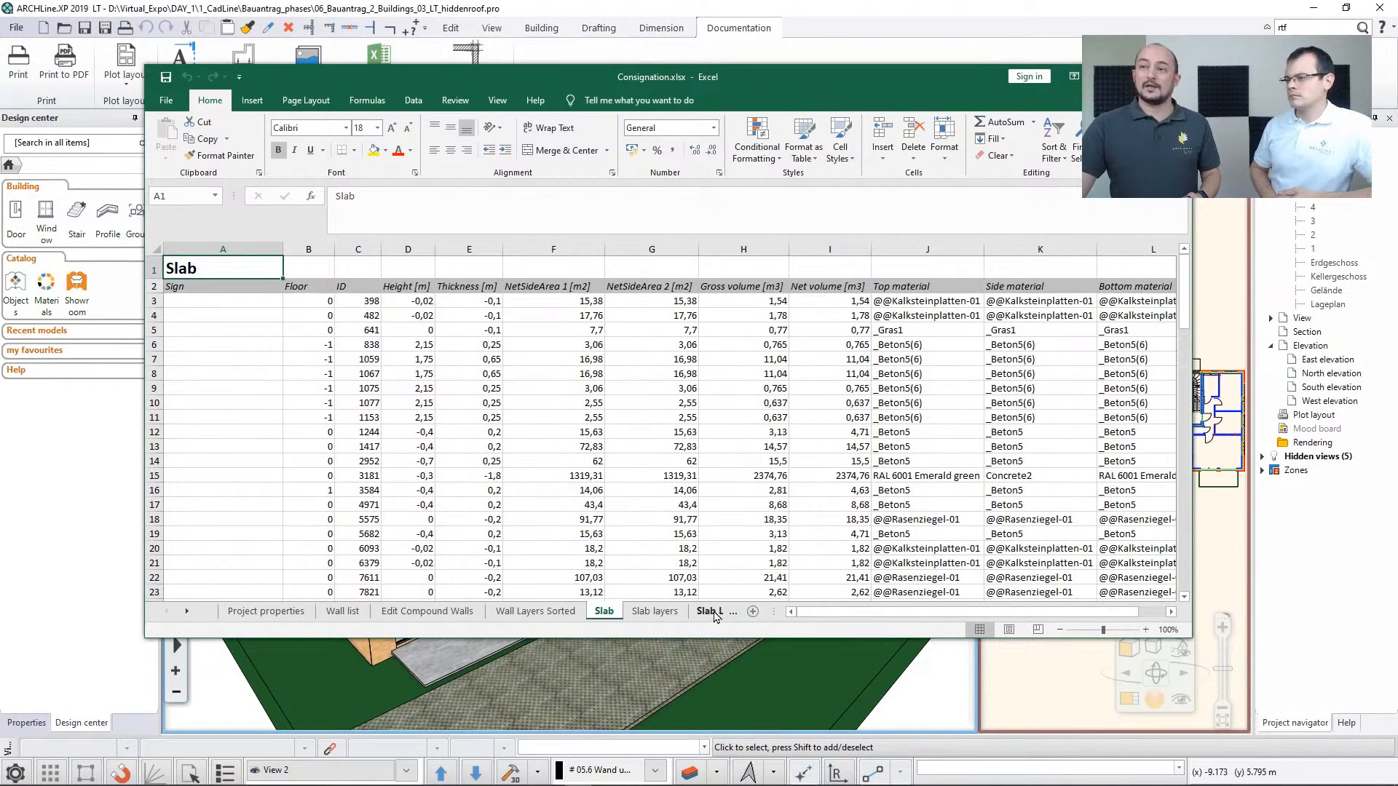
Switch to the residence project in ARCHLine.XP 2020 Professional and orbit its 3D view to overlook the whole site
click(823, 16)
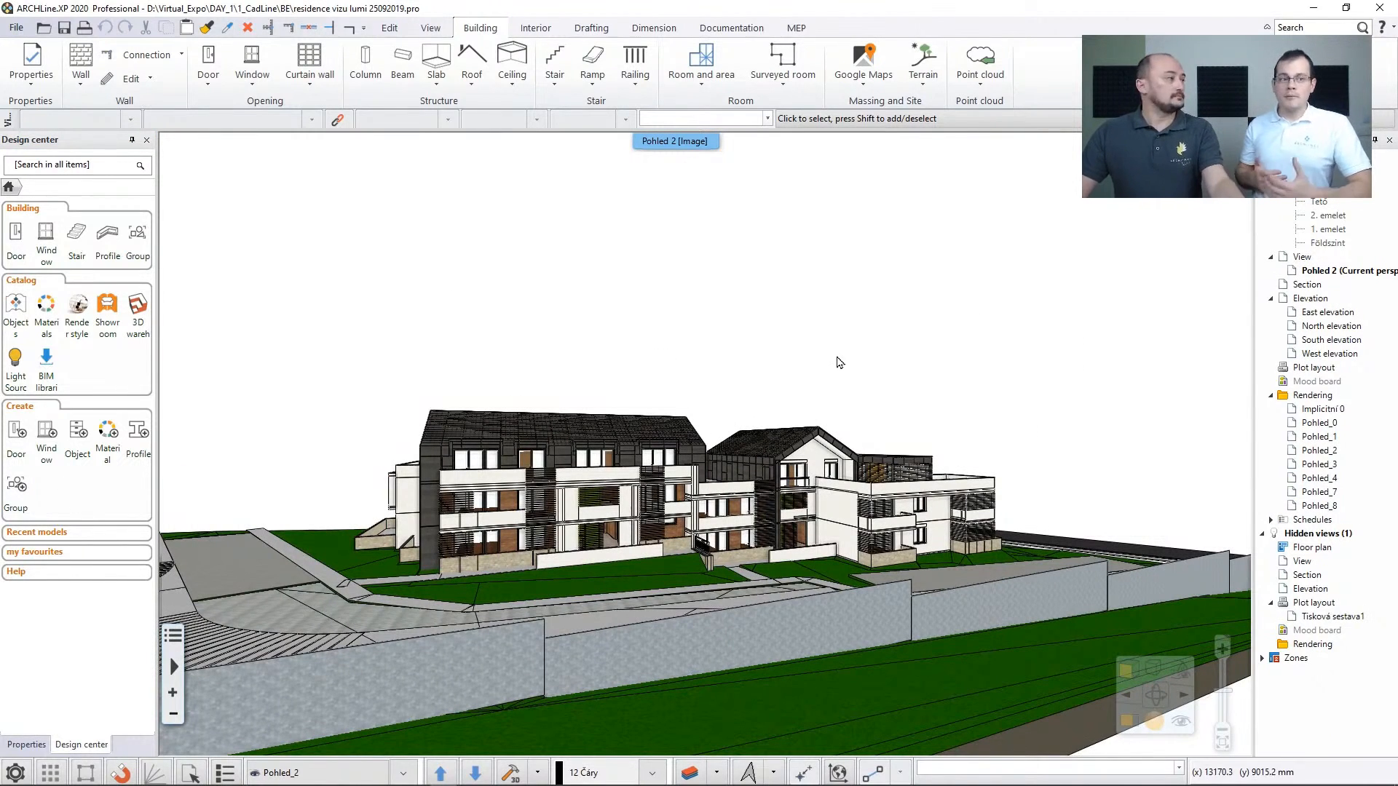
middle_drag(804, 380, 577, 568)
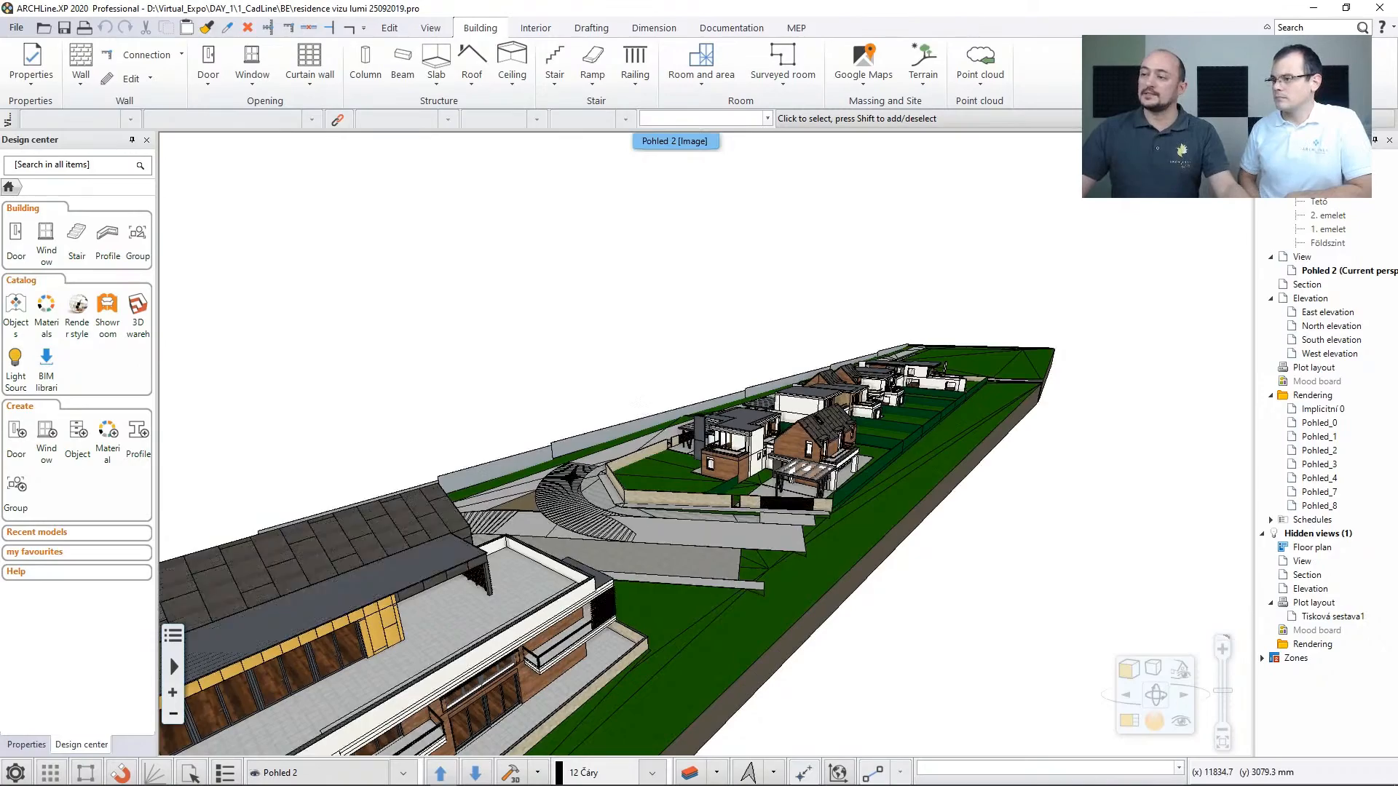
Bring the residence model closer and orbit along its row of houses from the garden side
scroll(718, 440, up, 2)
mouse_move(718, 440)
middle_down()
mouse_move(755, 441)
mouse_move(757, 473)
mouse_move(737, 460)
middle_up()
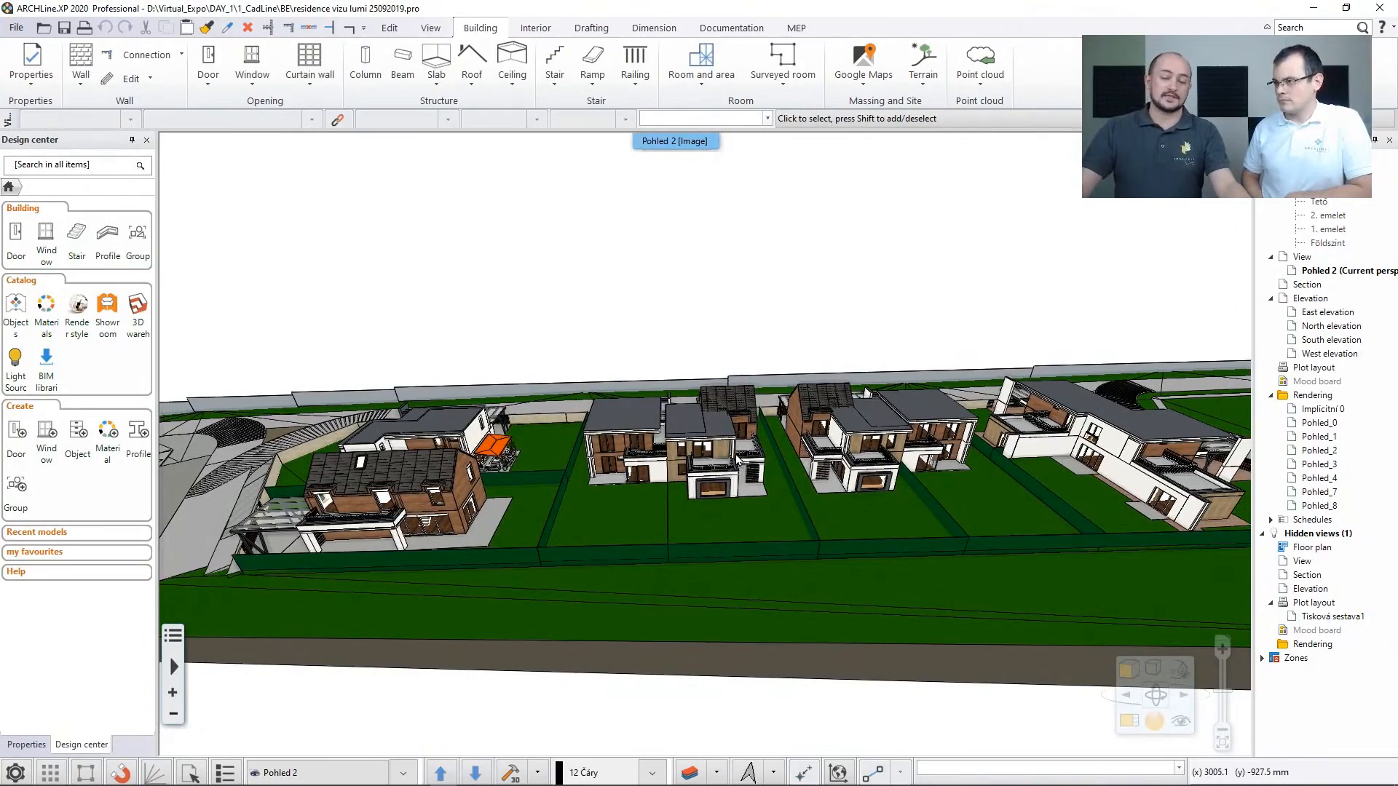
middle_drag(746, 458, 711, 449)
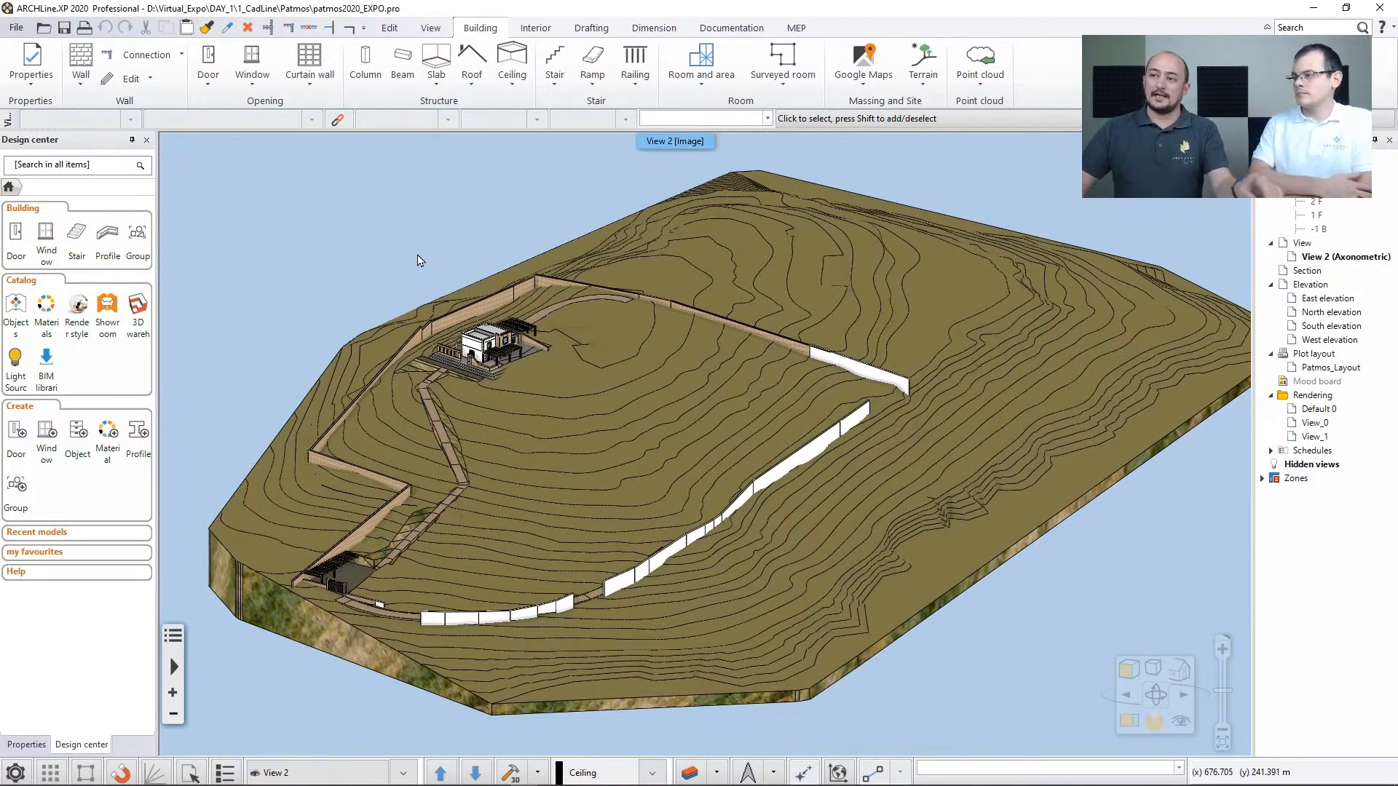
Examine the house and its walled surroundings on the terrain of the Patmos project
scroll(470, 353, up, 3)
scroll(532, 388, up, 2)
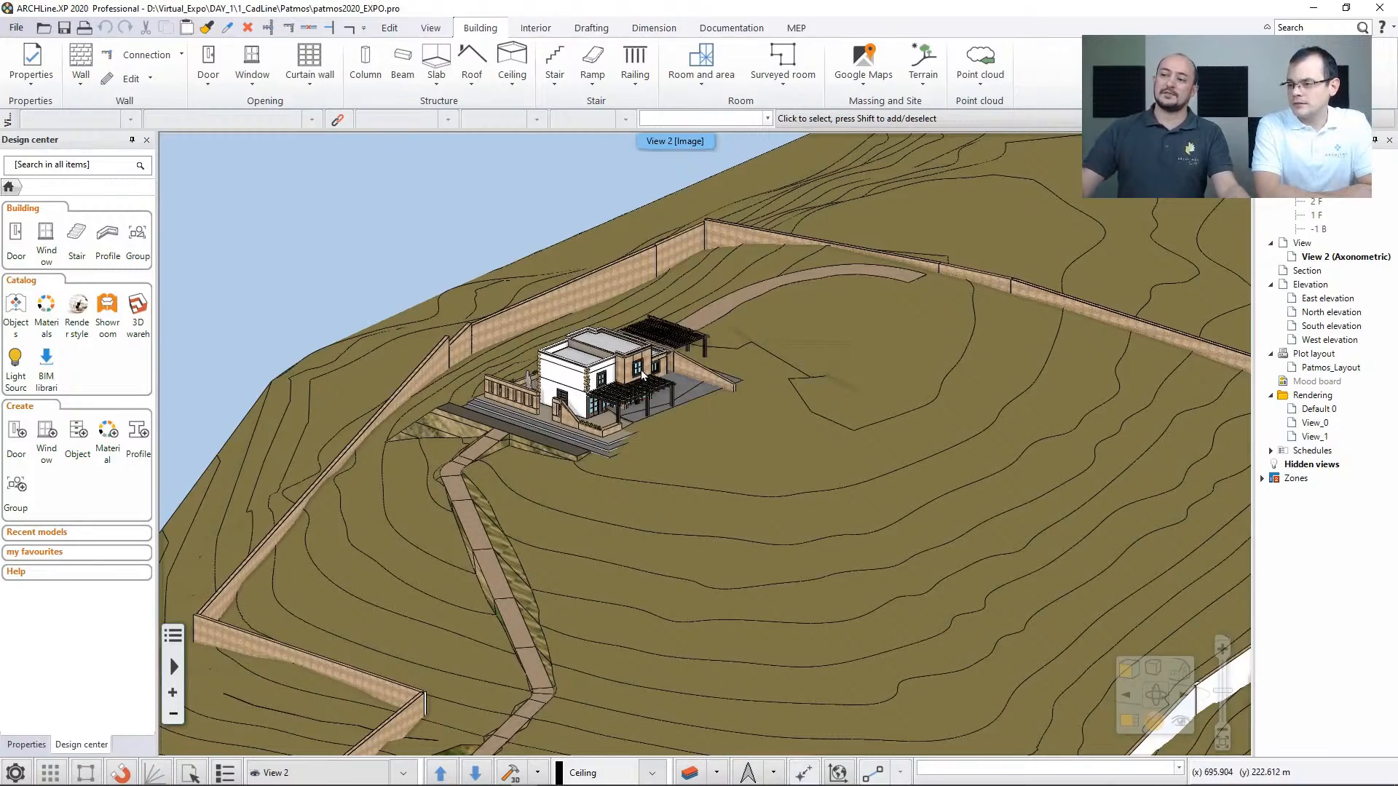
middle_drag(682, 370, 502, 430)
scroll(618, 479, down, 4)
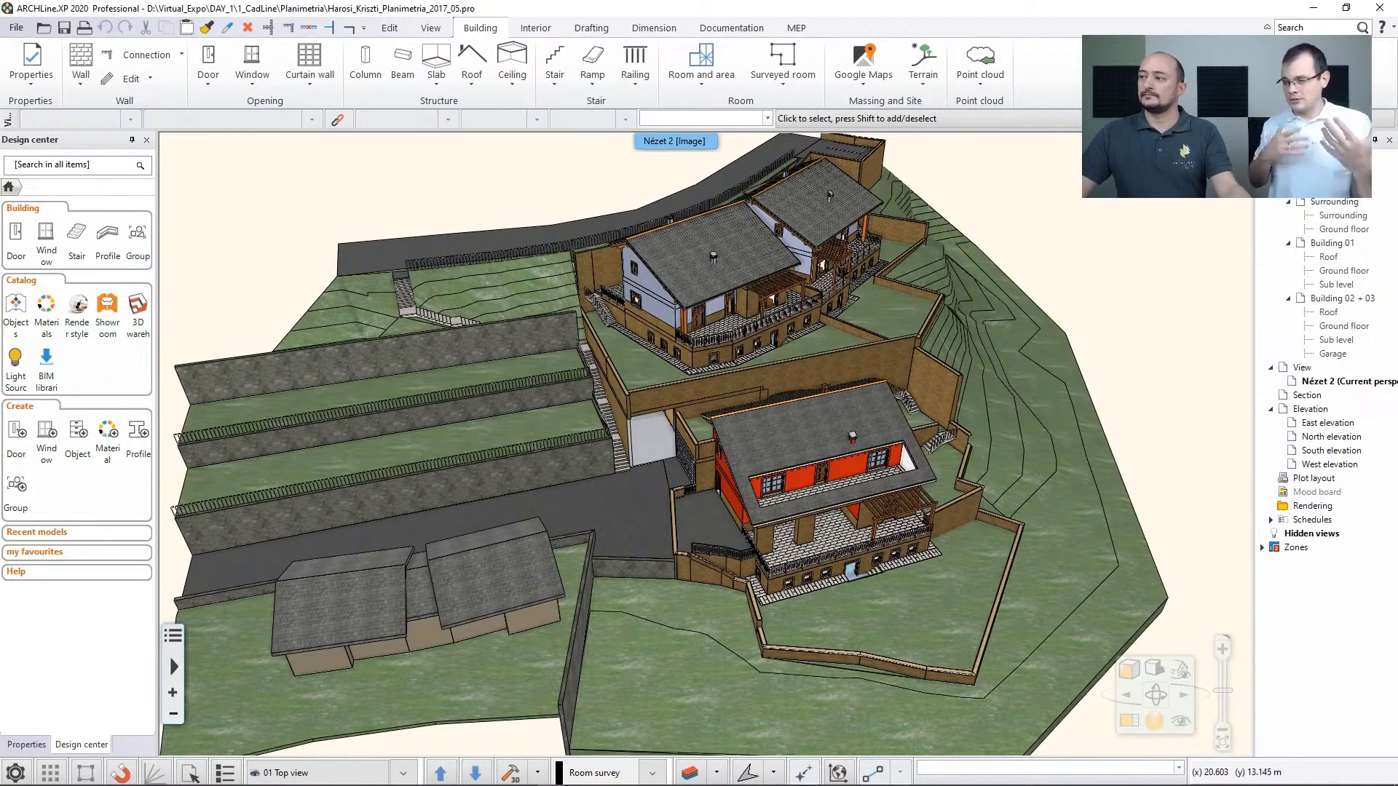
Orbit around the hillside houses in the Planimetria project and review the available Terrain commands
middle_drag(834, 348, 850, 322)
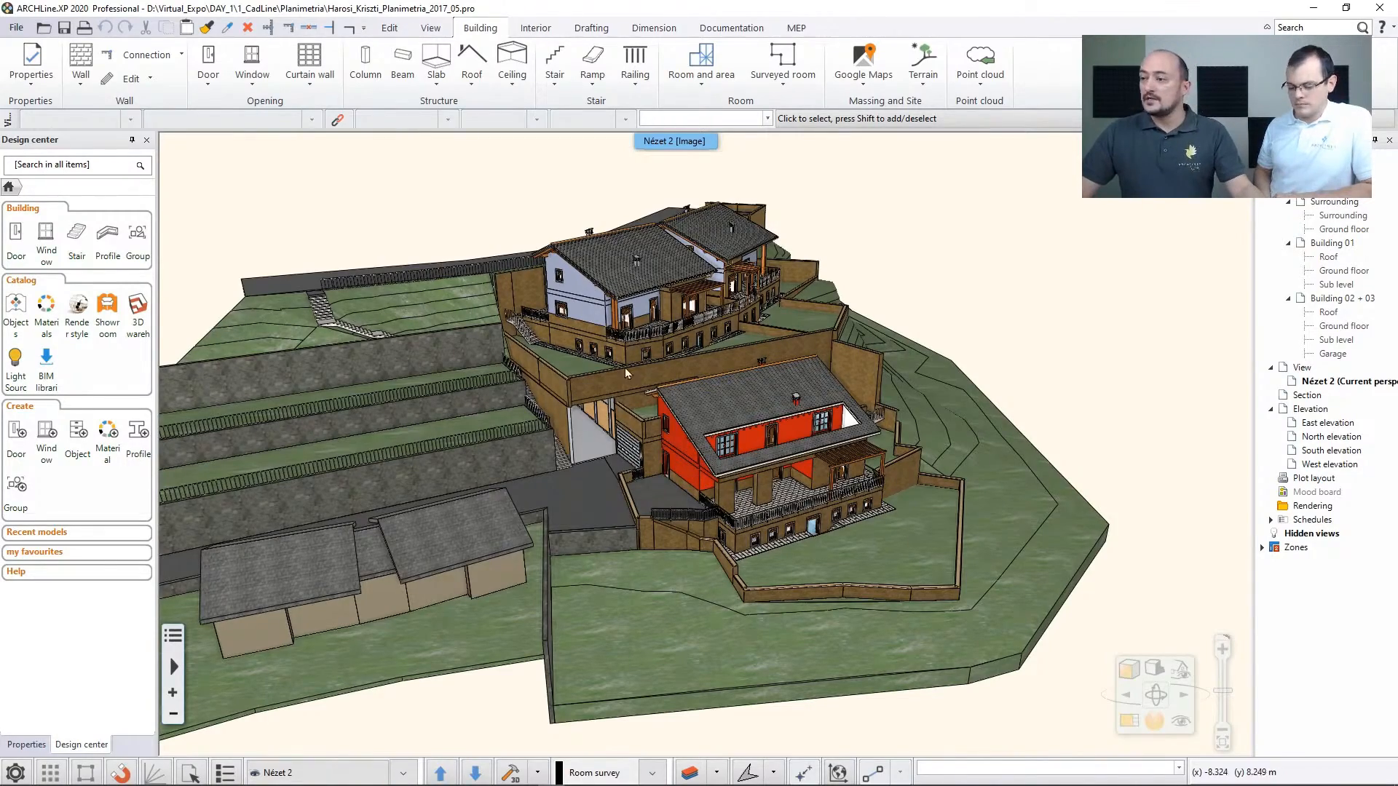
middle_drag(633, 370, 622, 397)
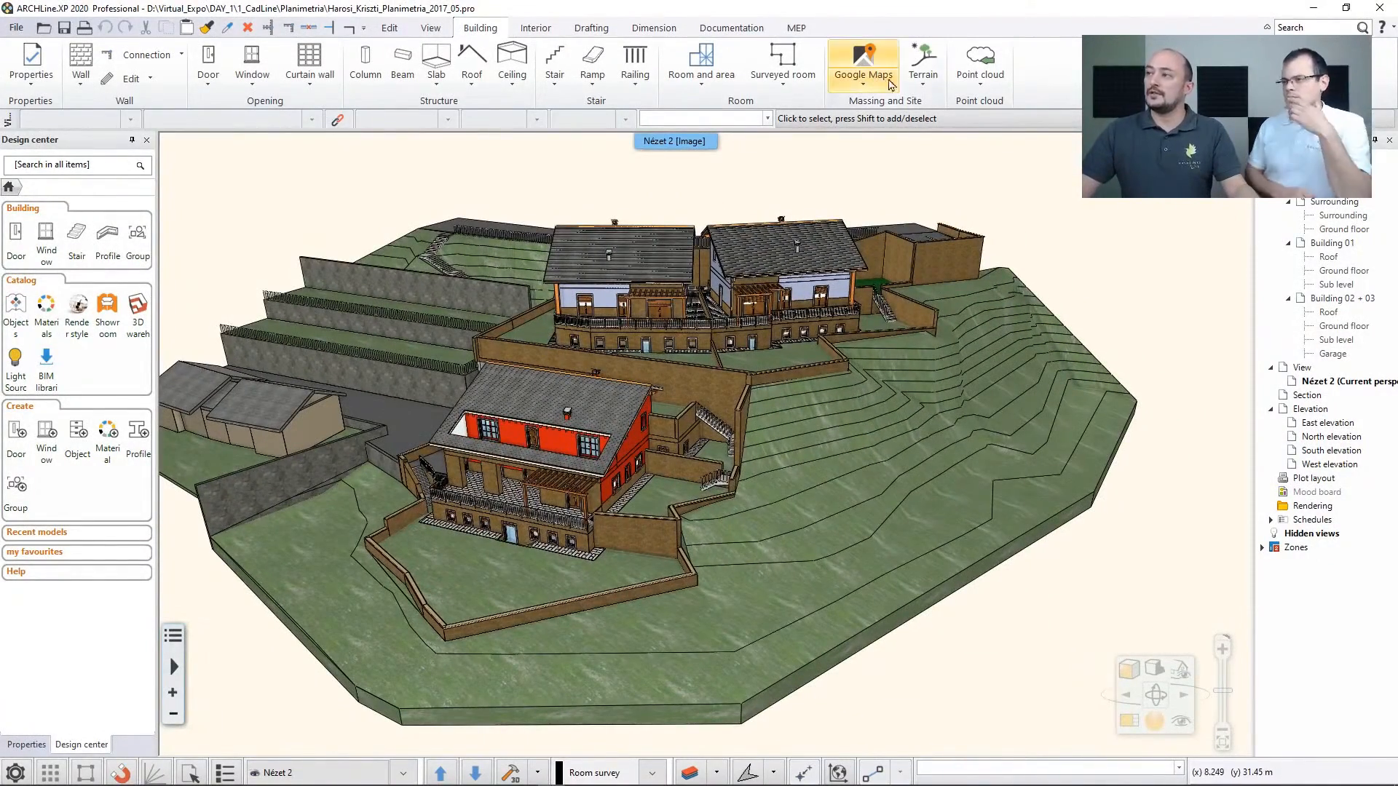
click(923, 69)
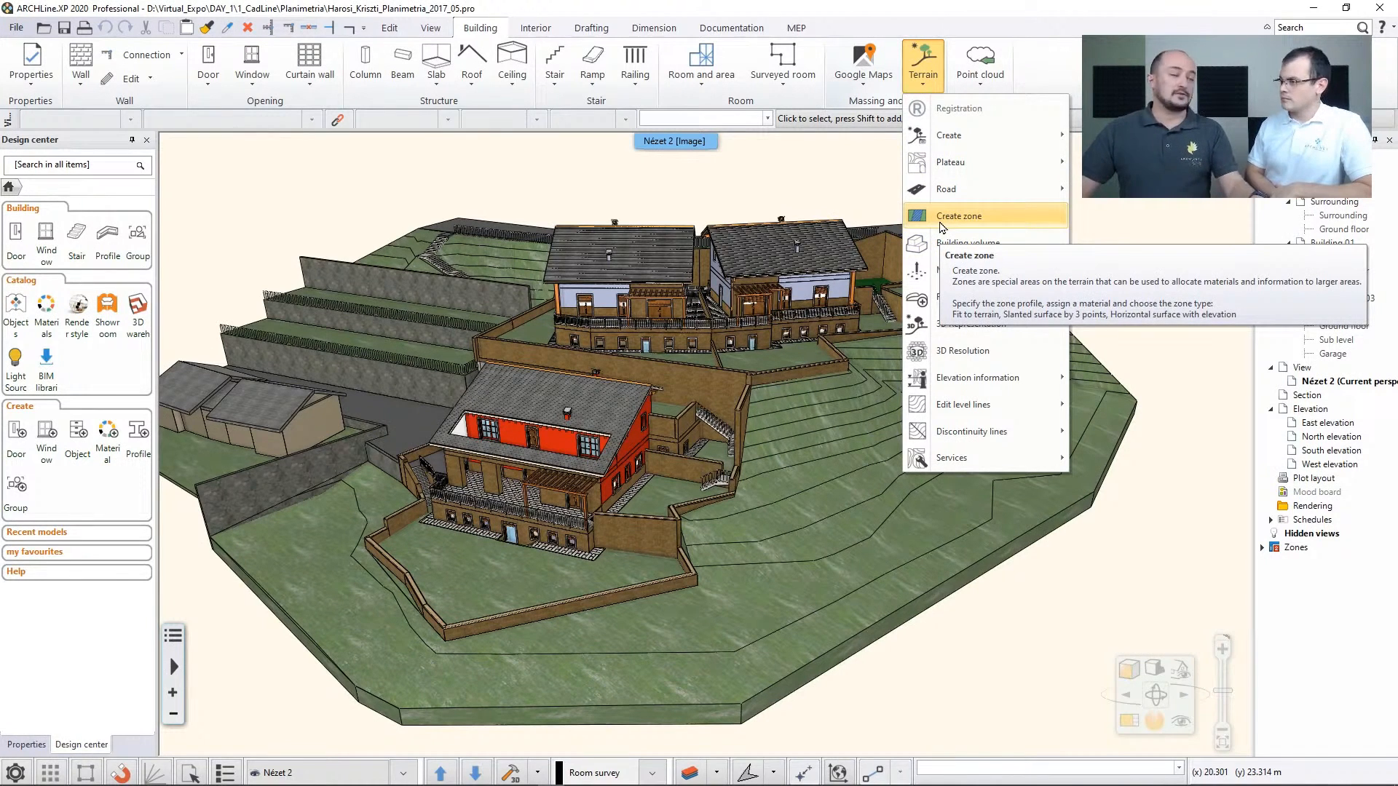
click(487, 166)
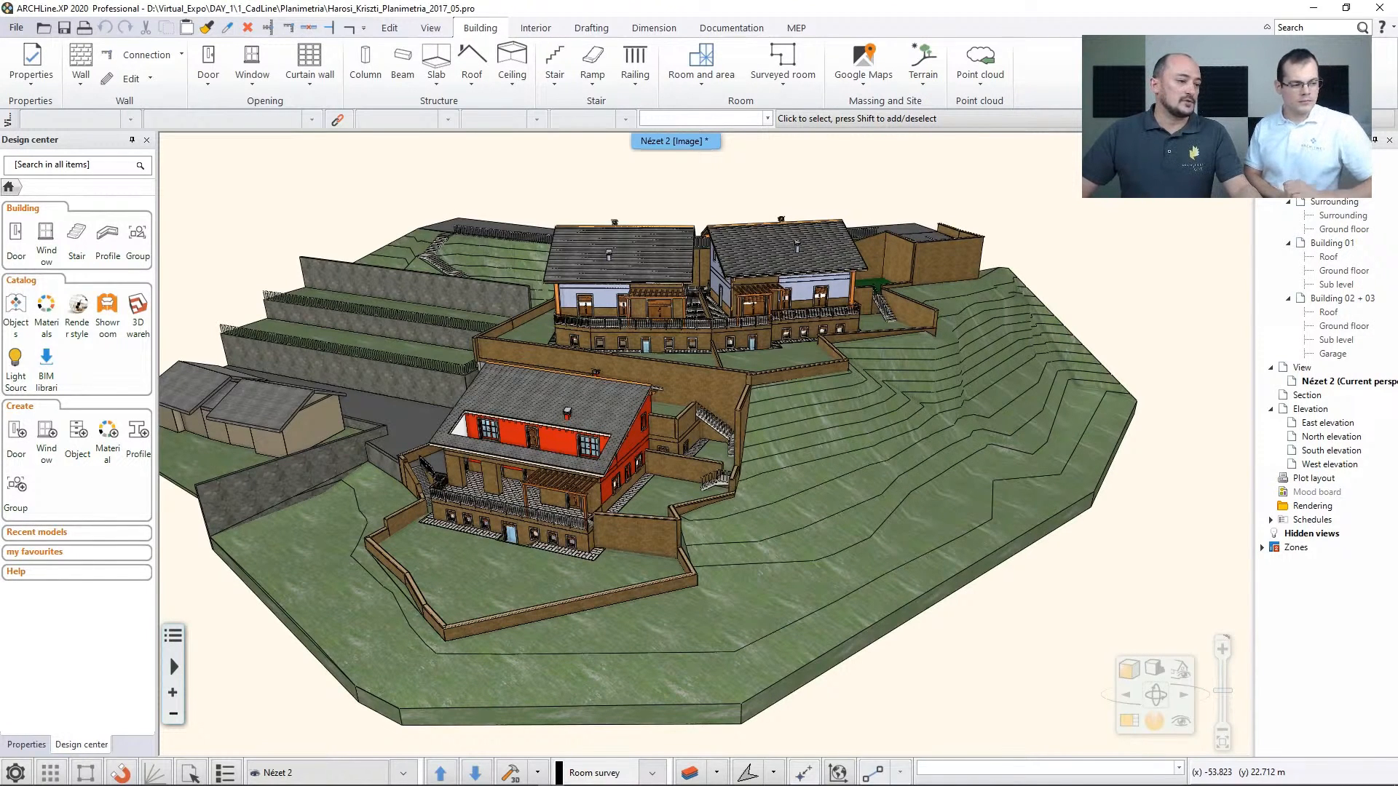
Switch to the elata_nova project, view the terraced houses from outside and review the BIM parameter options
key(alt+Tab)
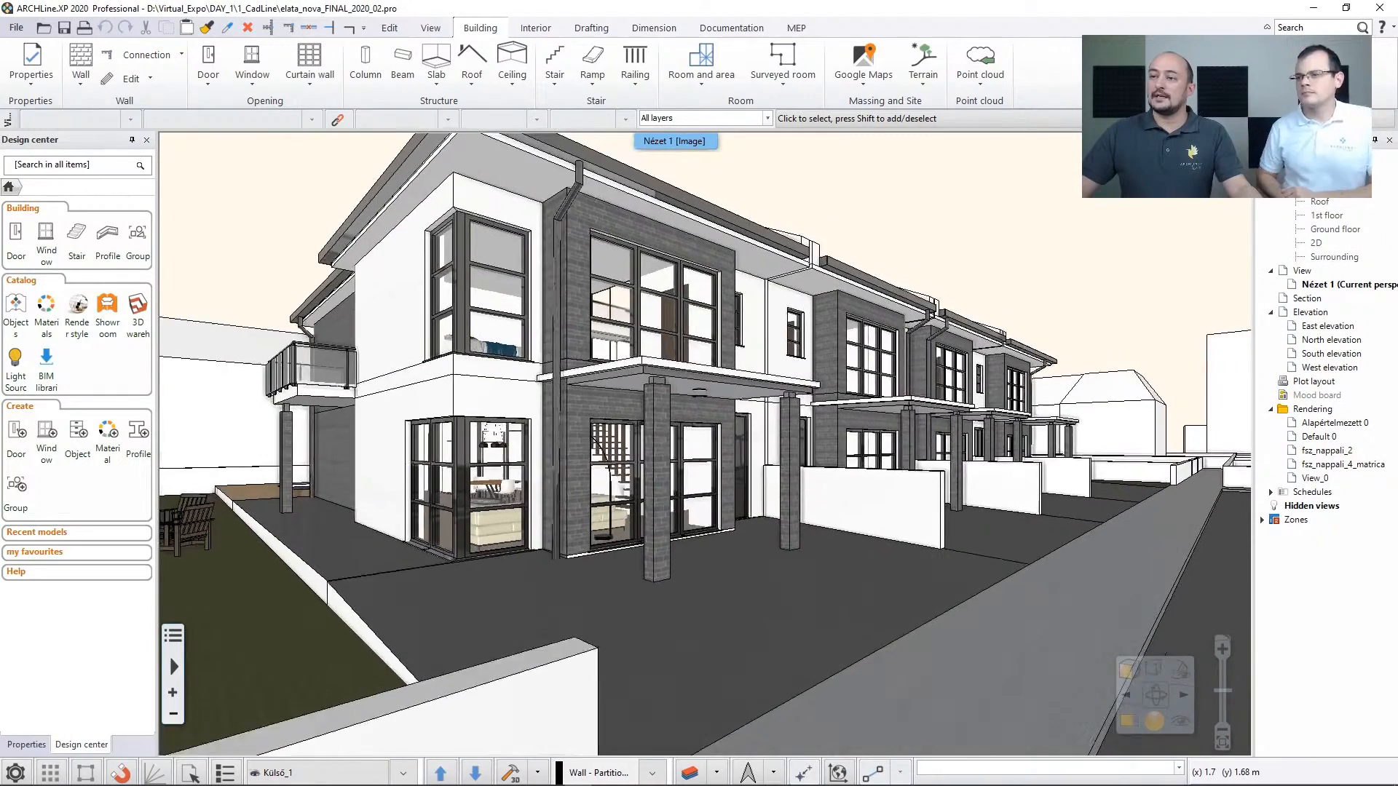
middle_drag(777, 335, 869, 353)
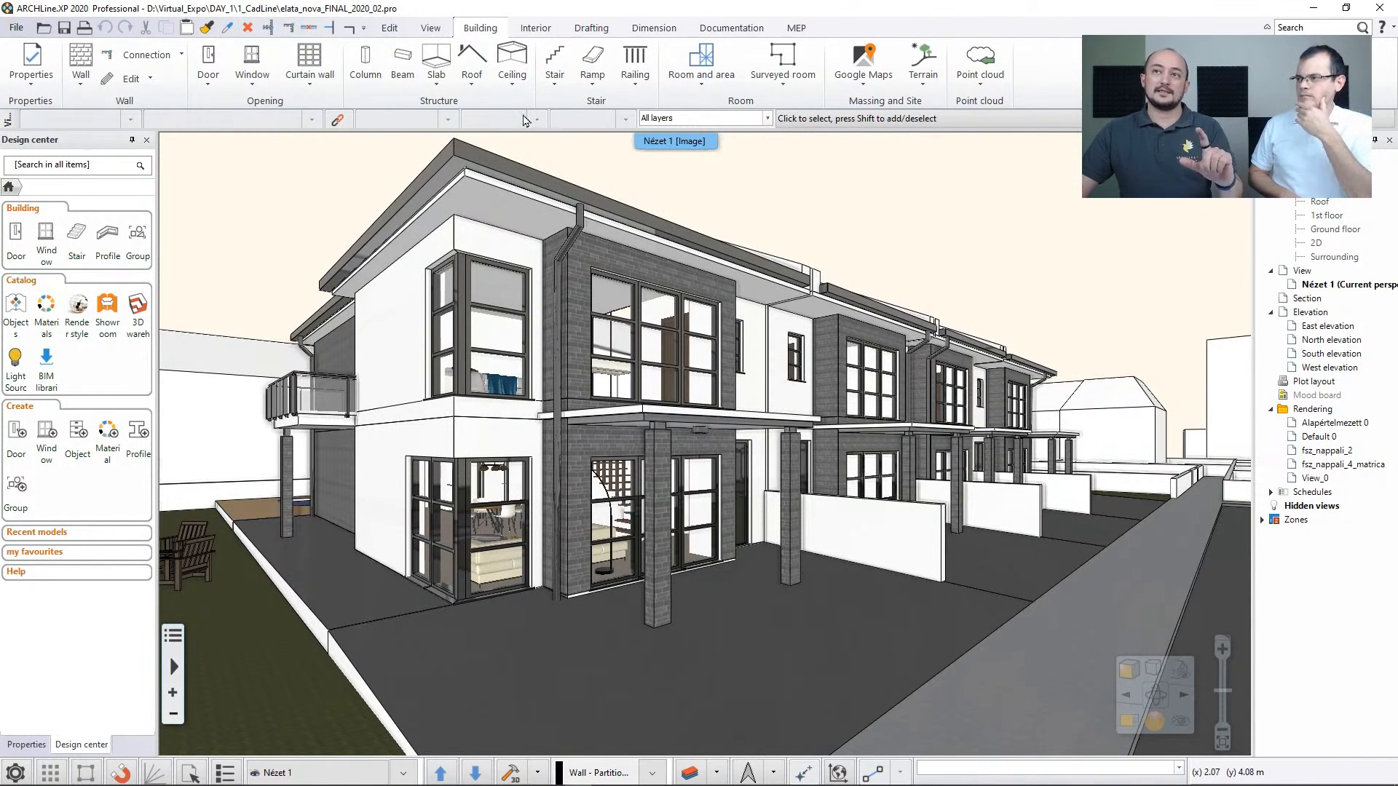
click(17, 30)
mouse_move(73, 165)
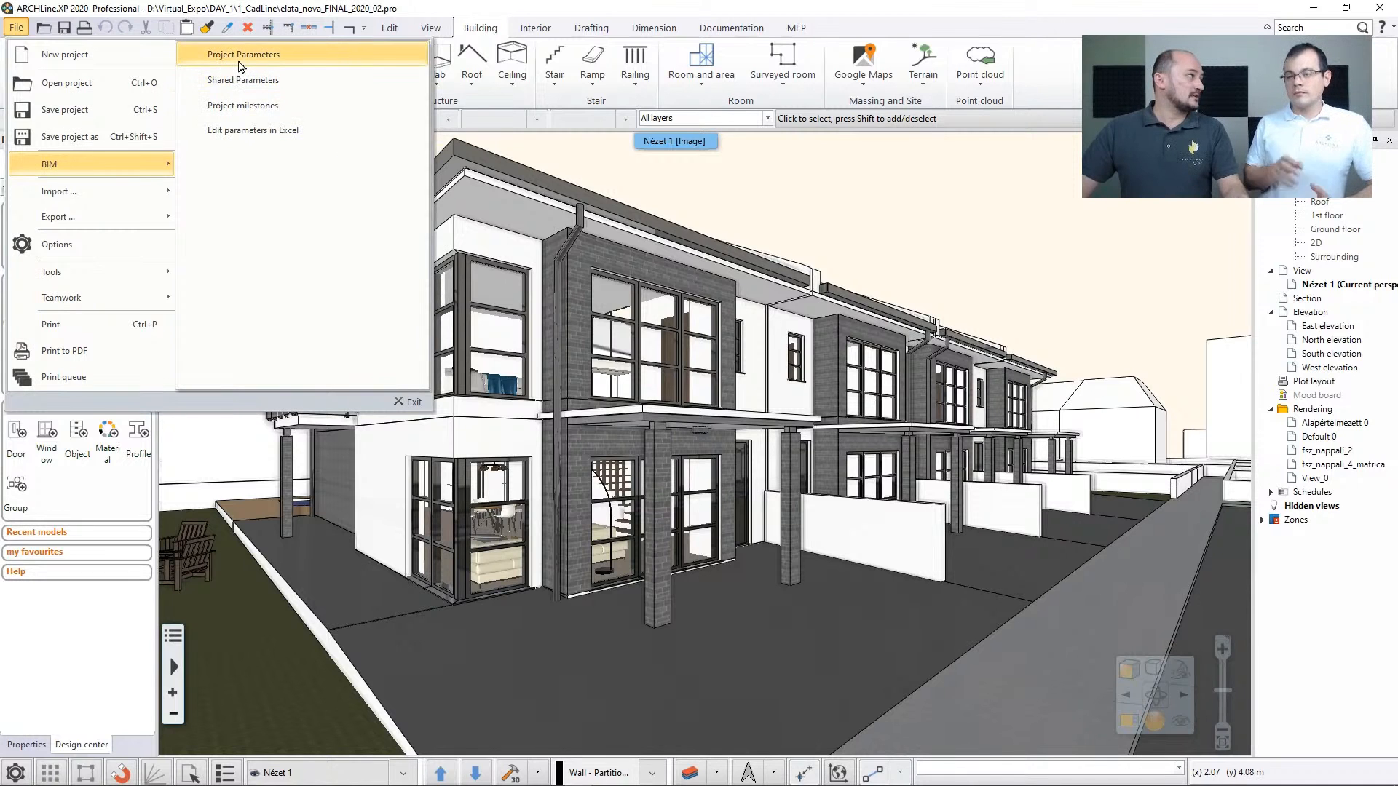
click(875, 230)
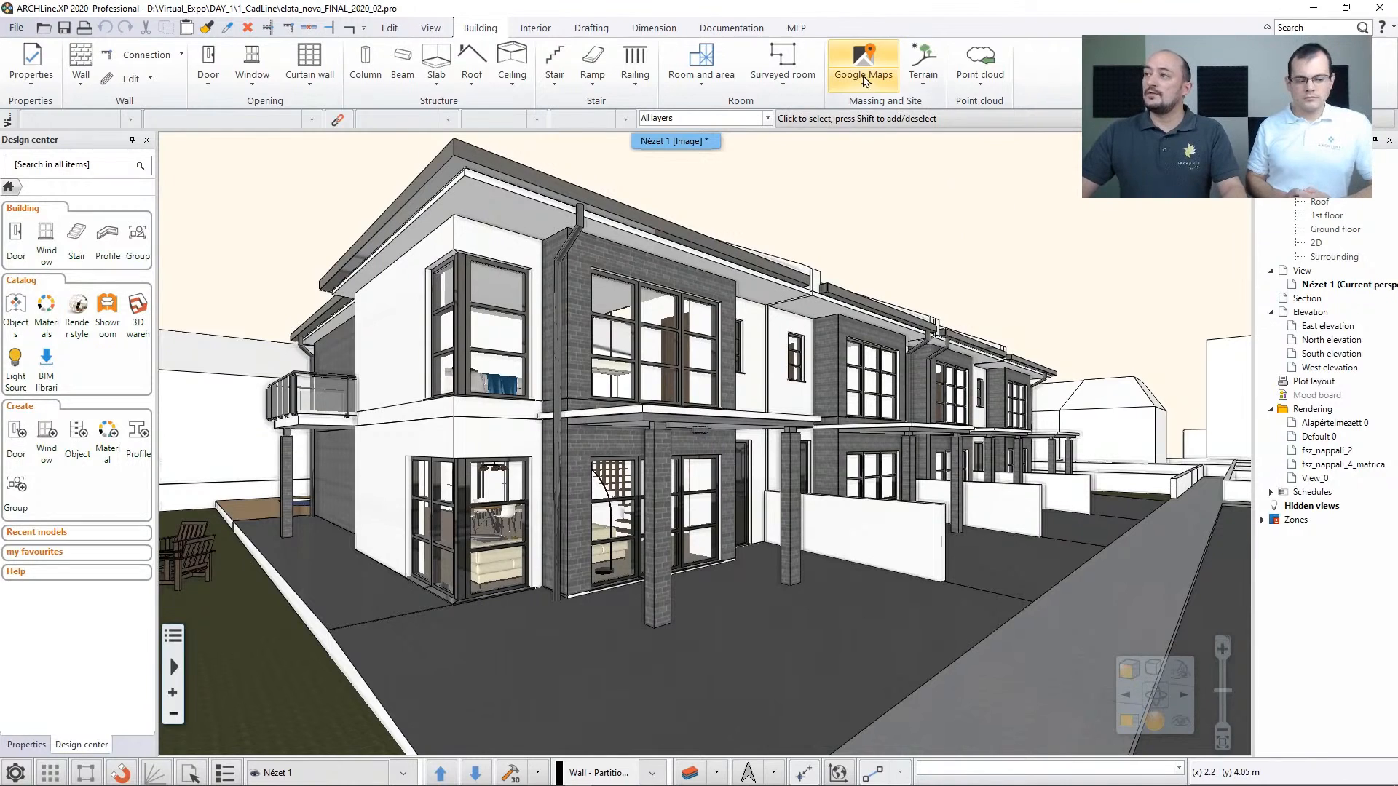
Start setting the project location by Google Maps and search for the site's street address in El Cerrito
click(862, 76)
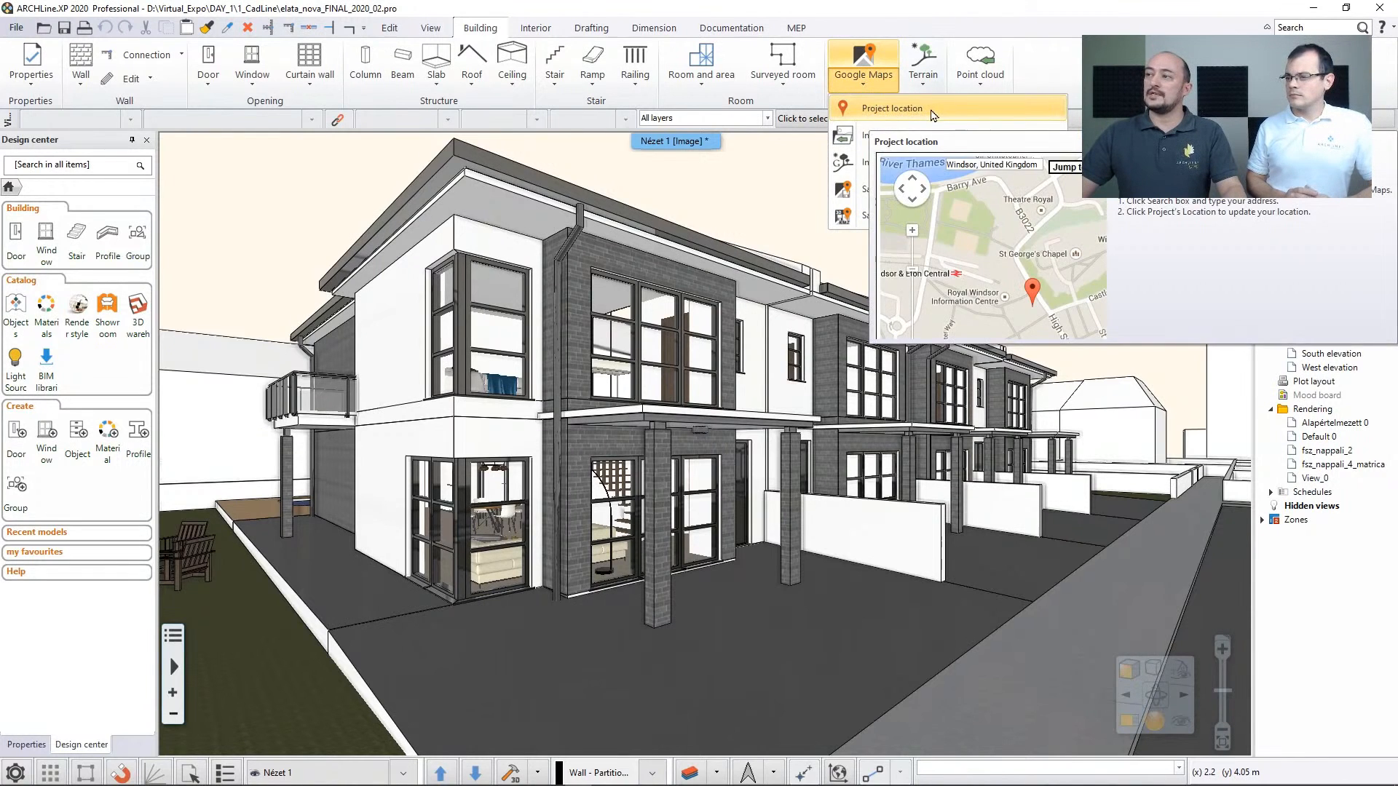
click(892, 109)
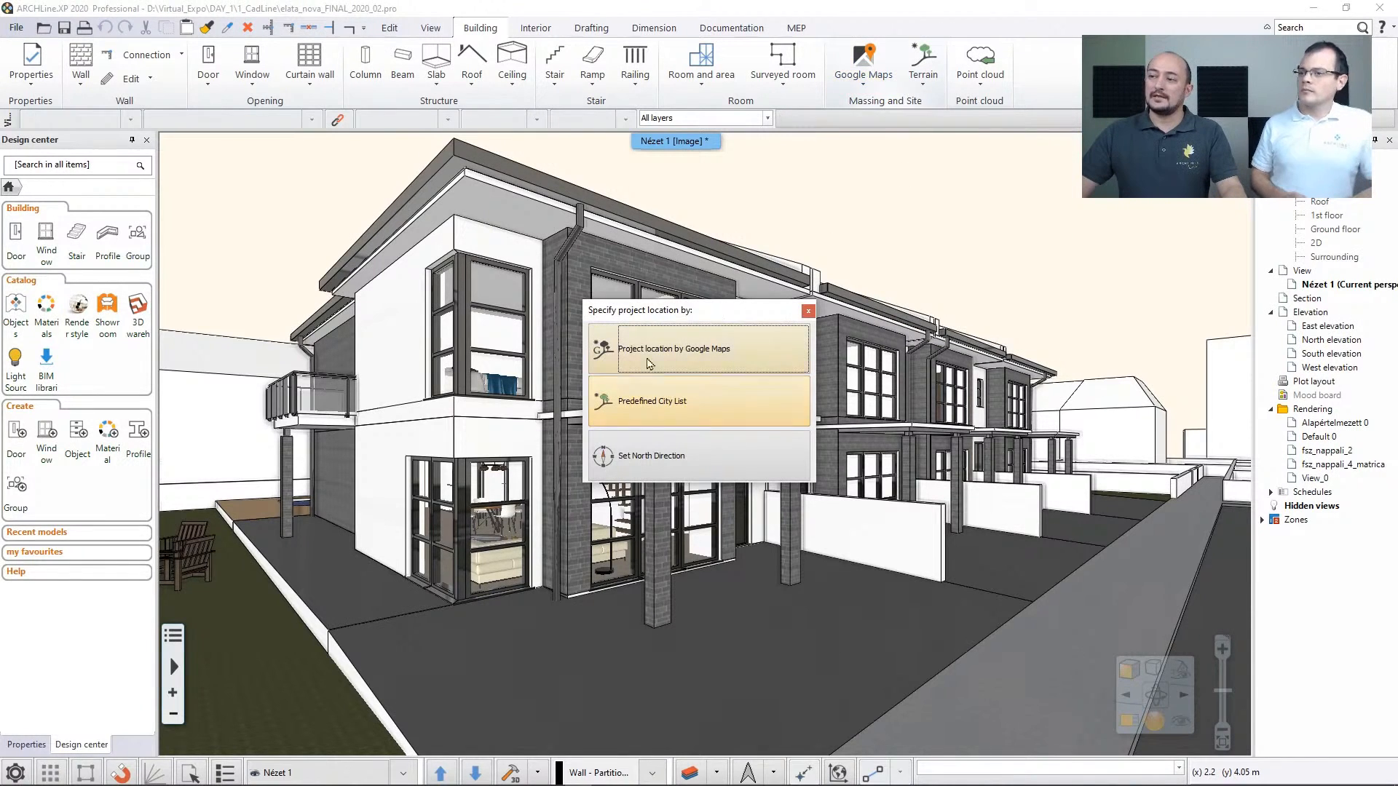
click(719, 364)
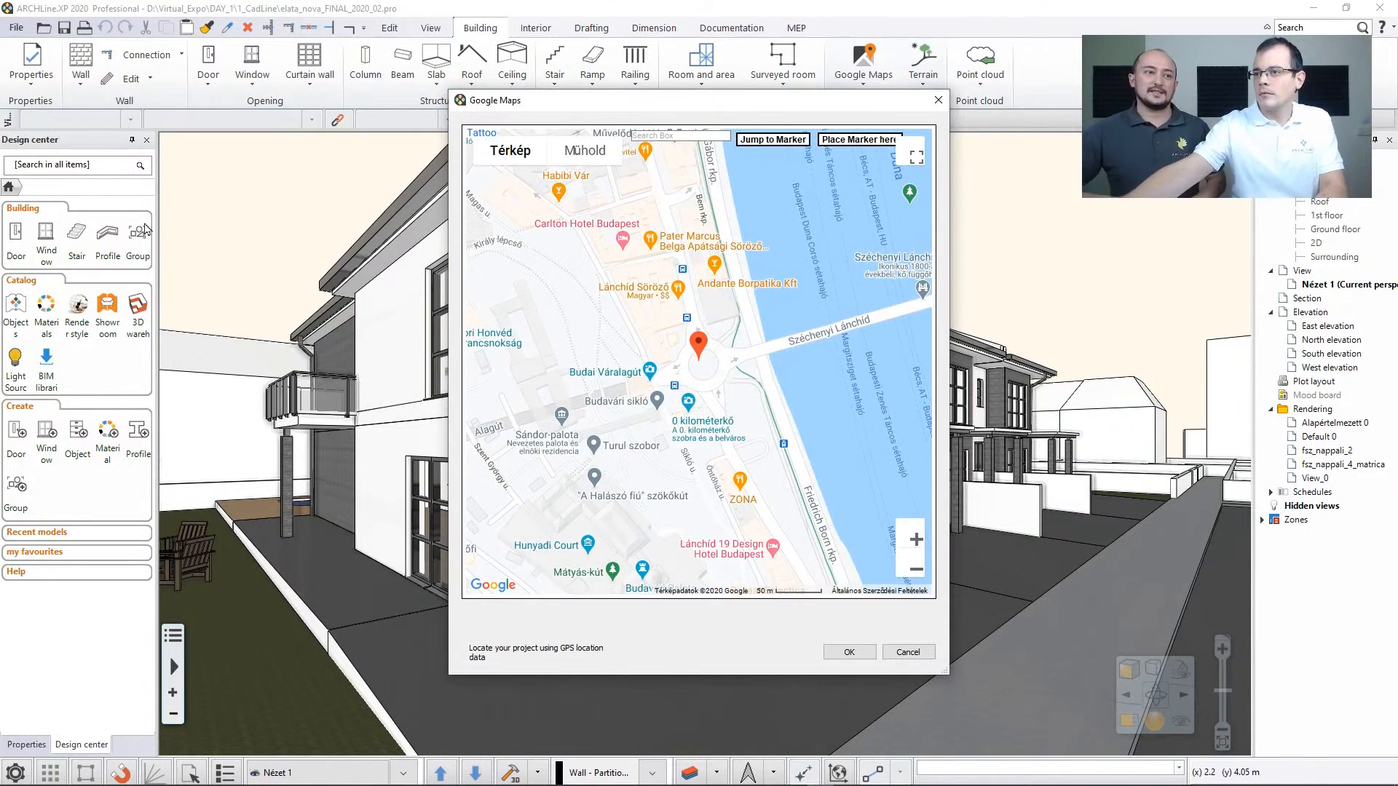
click(679, 138)
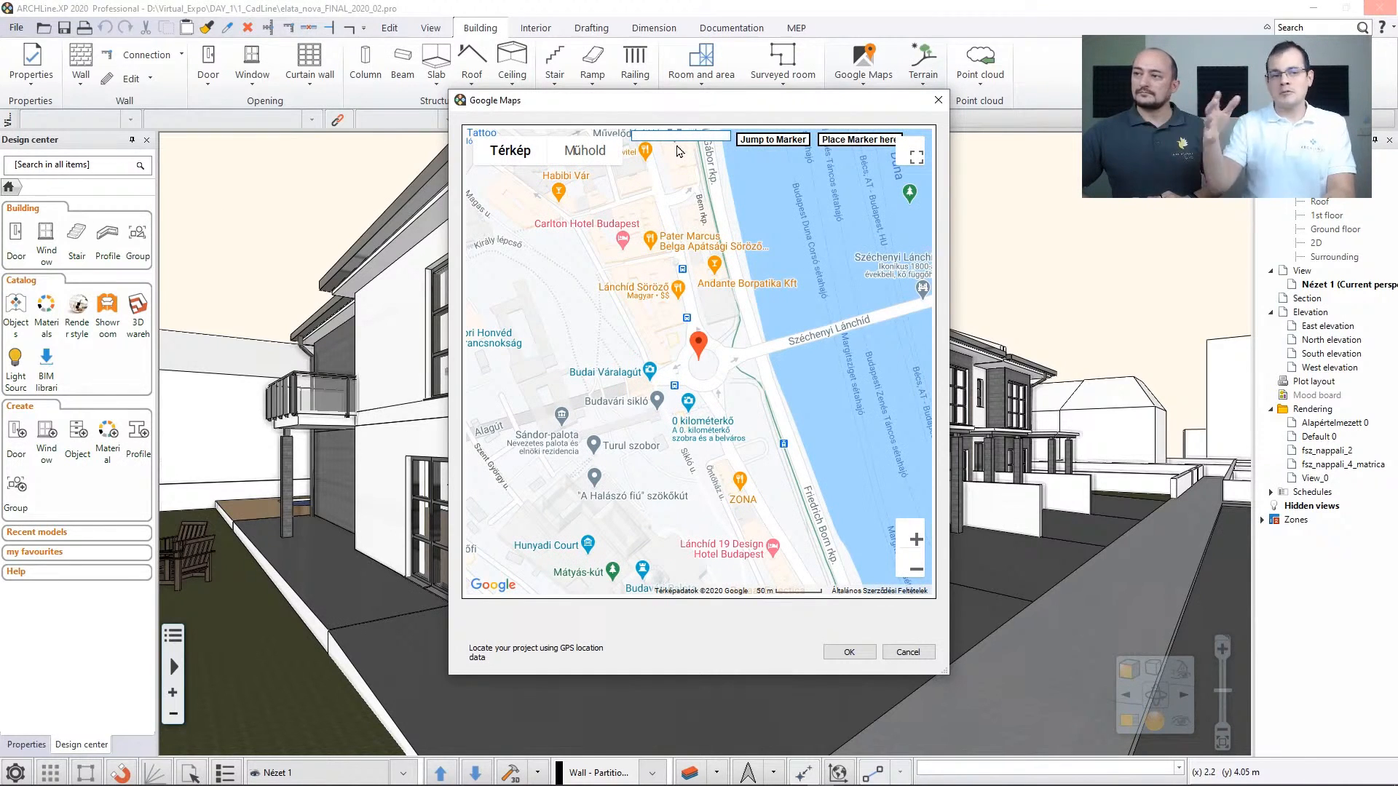
text(ca)
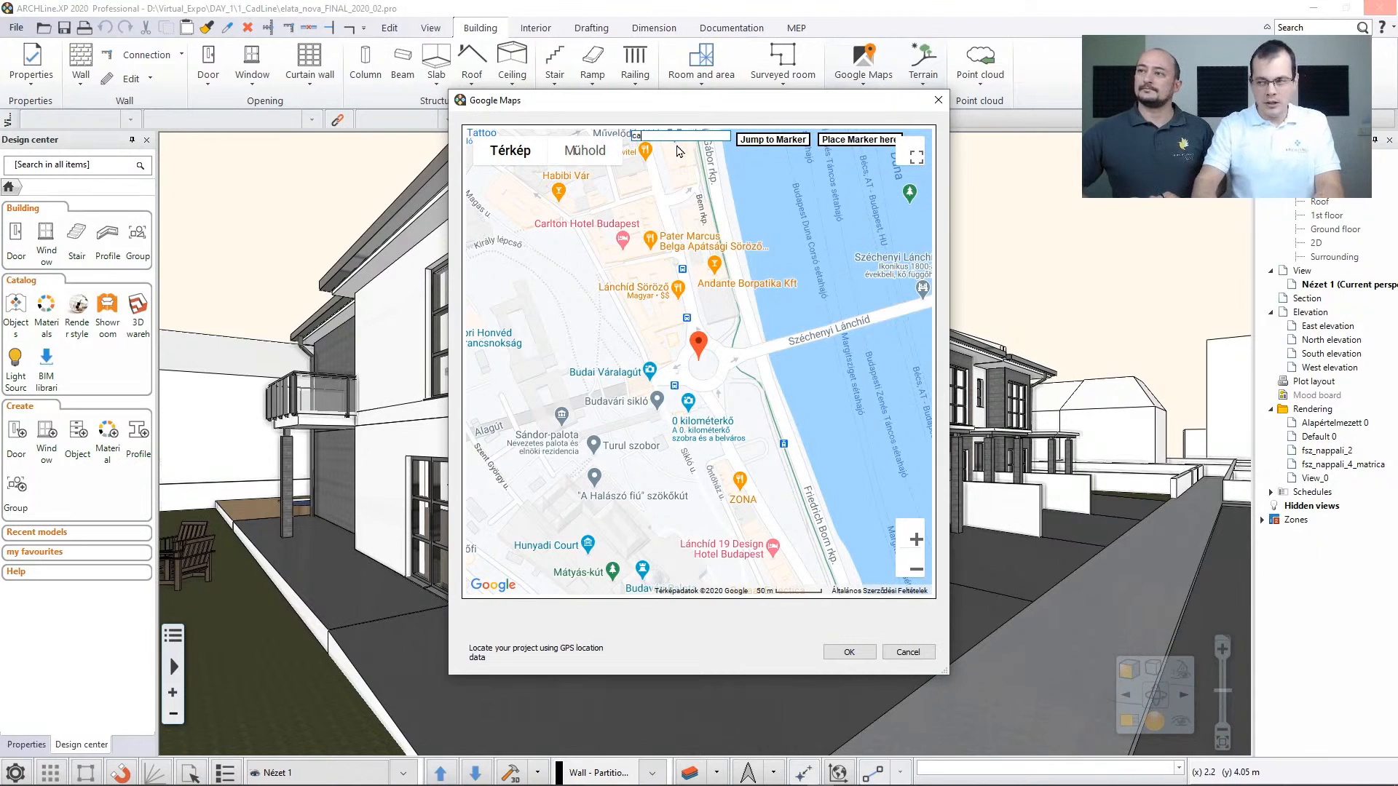
text(rmel avenue e)
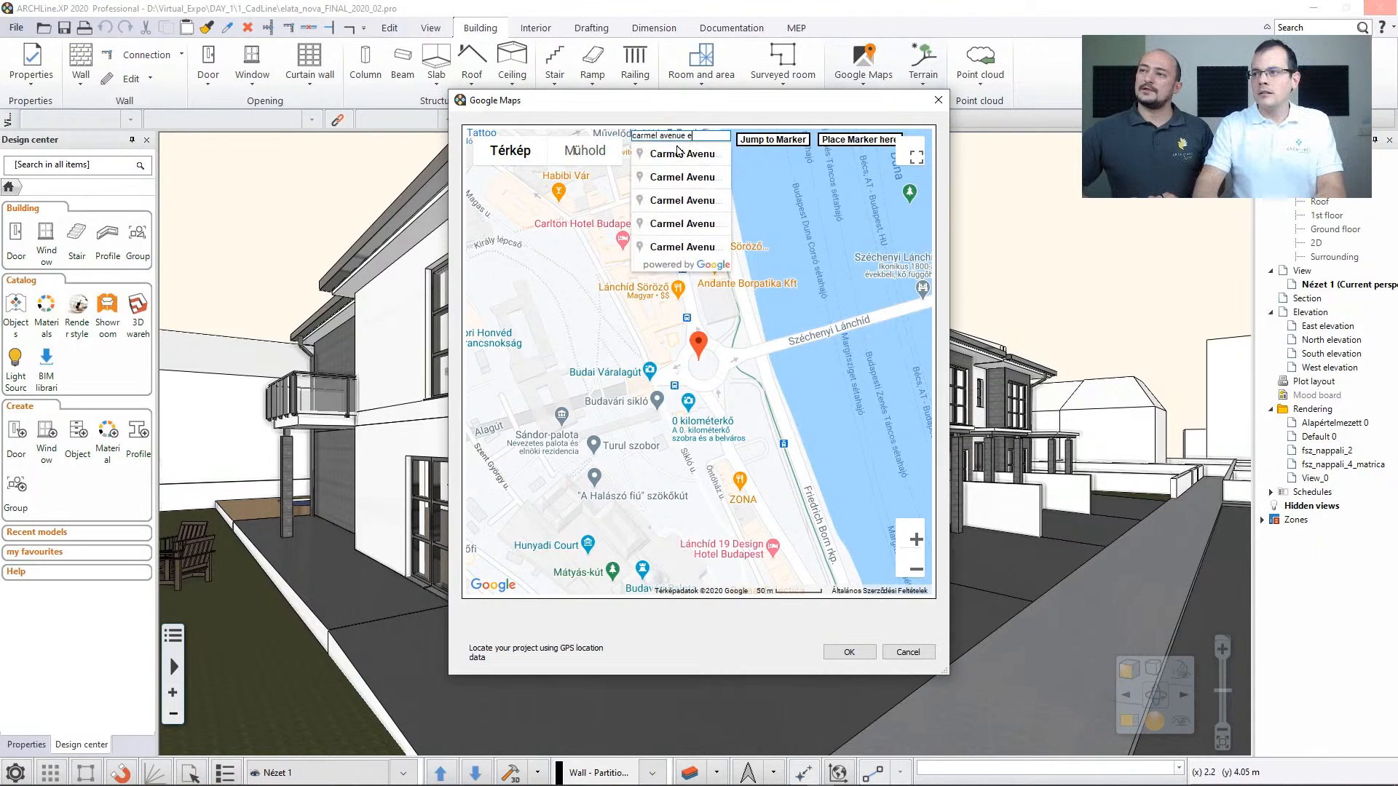
text(l cerrito)
key(Return)
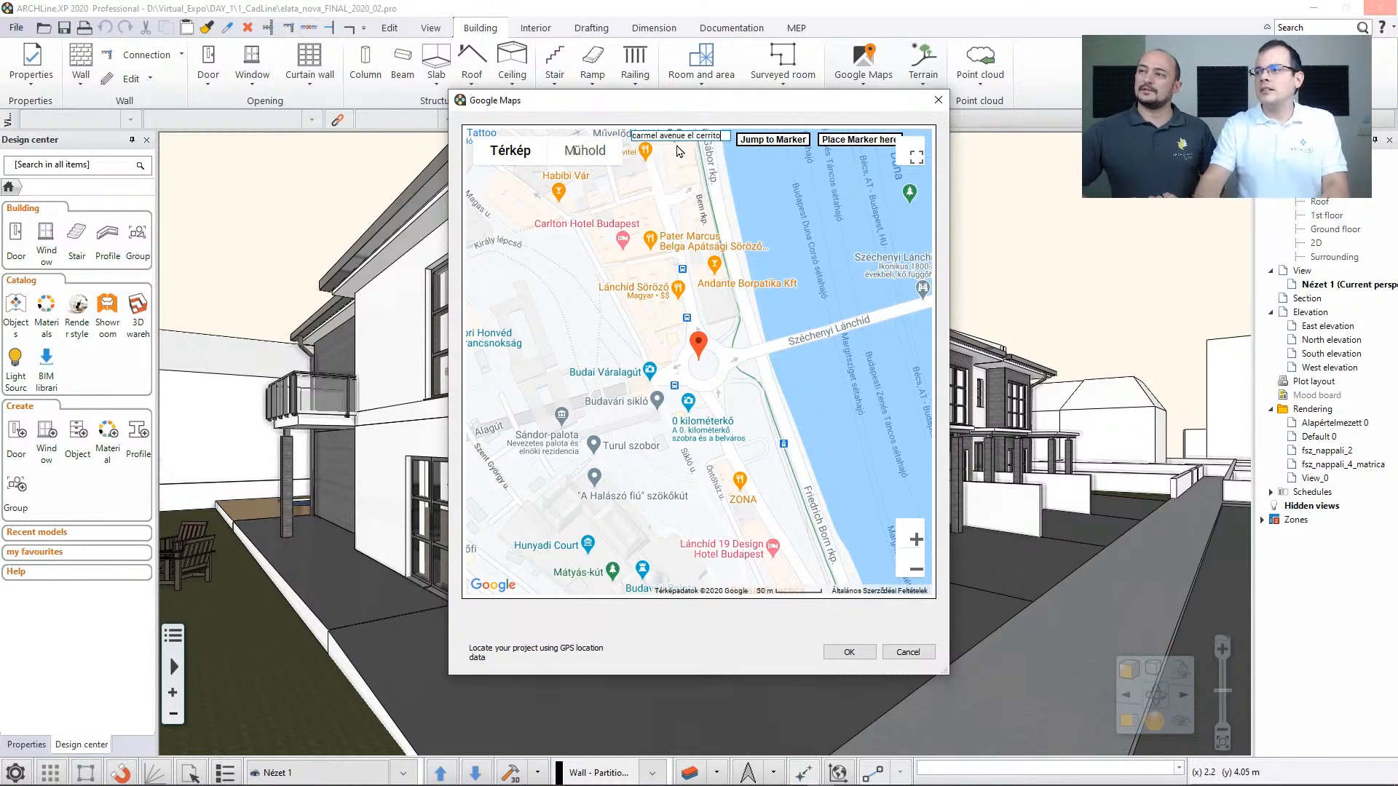
Check the marked site in satellite and map views, zoom in on the marker and accept it as project location
mouse_move(734, 358)
mouse_down()
mouse_move(740, 495)
mouse_move(659, 227)
mouse_move(668, 253)
mouse_up()
click(585, 150)
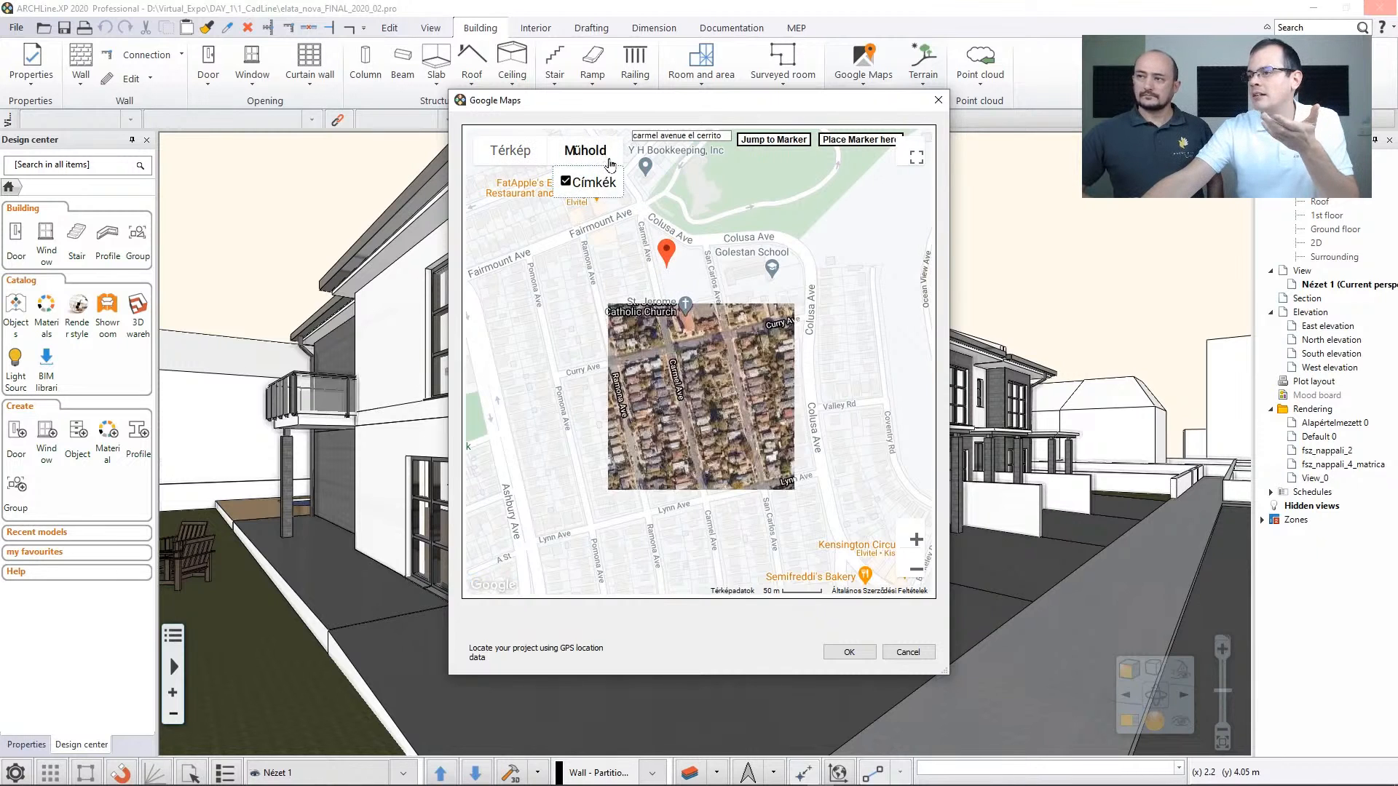
click(514, 160)
drag(794, 345, 822, 452)
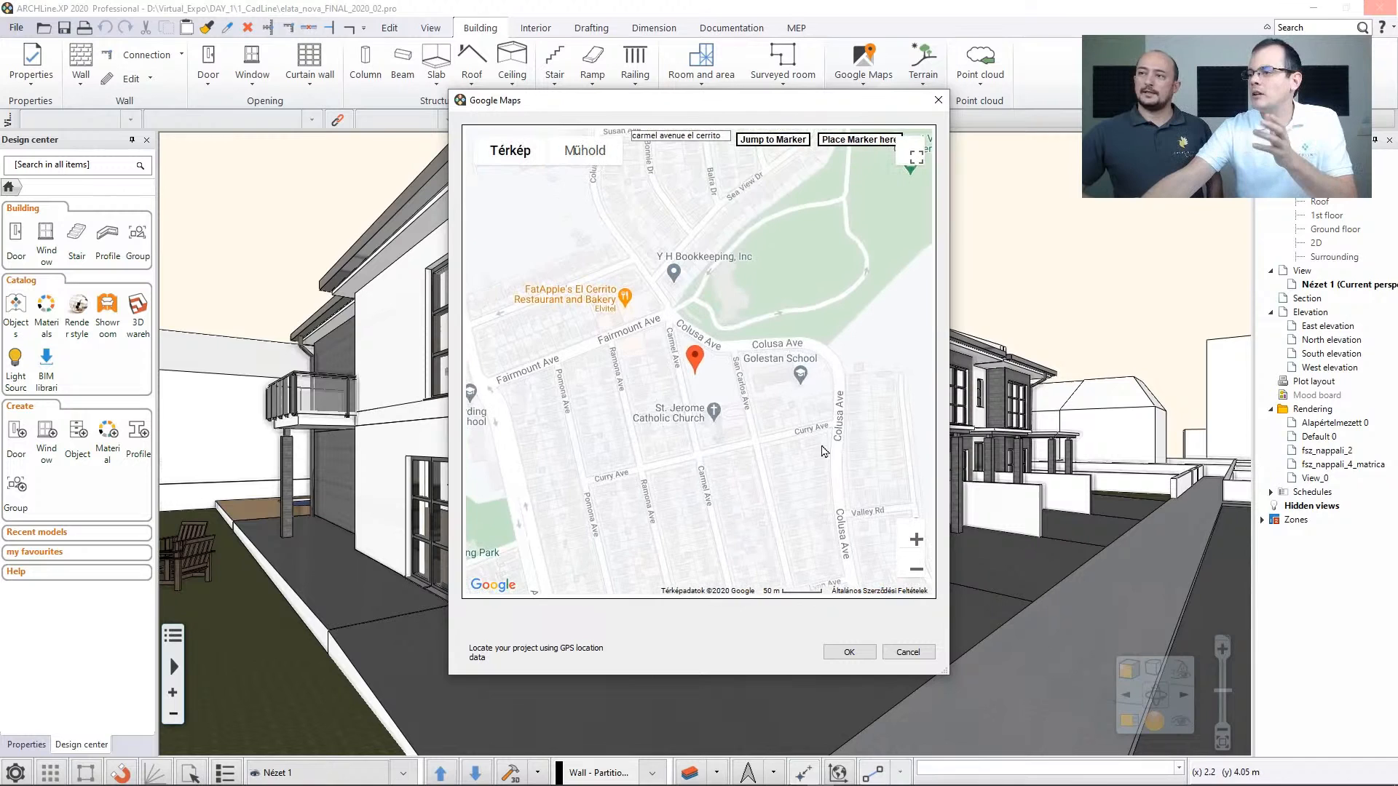
click(916, 539)
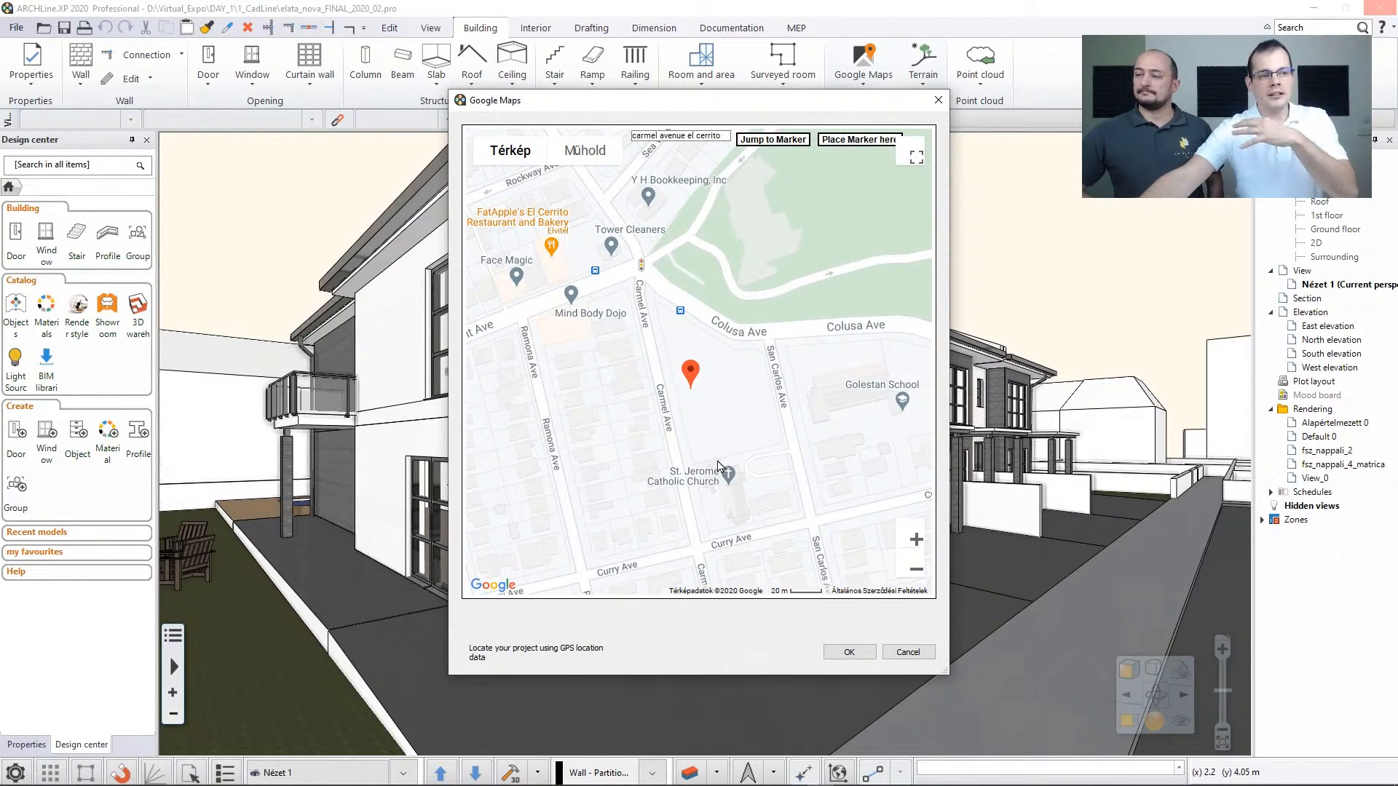
click(851, 653)
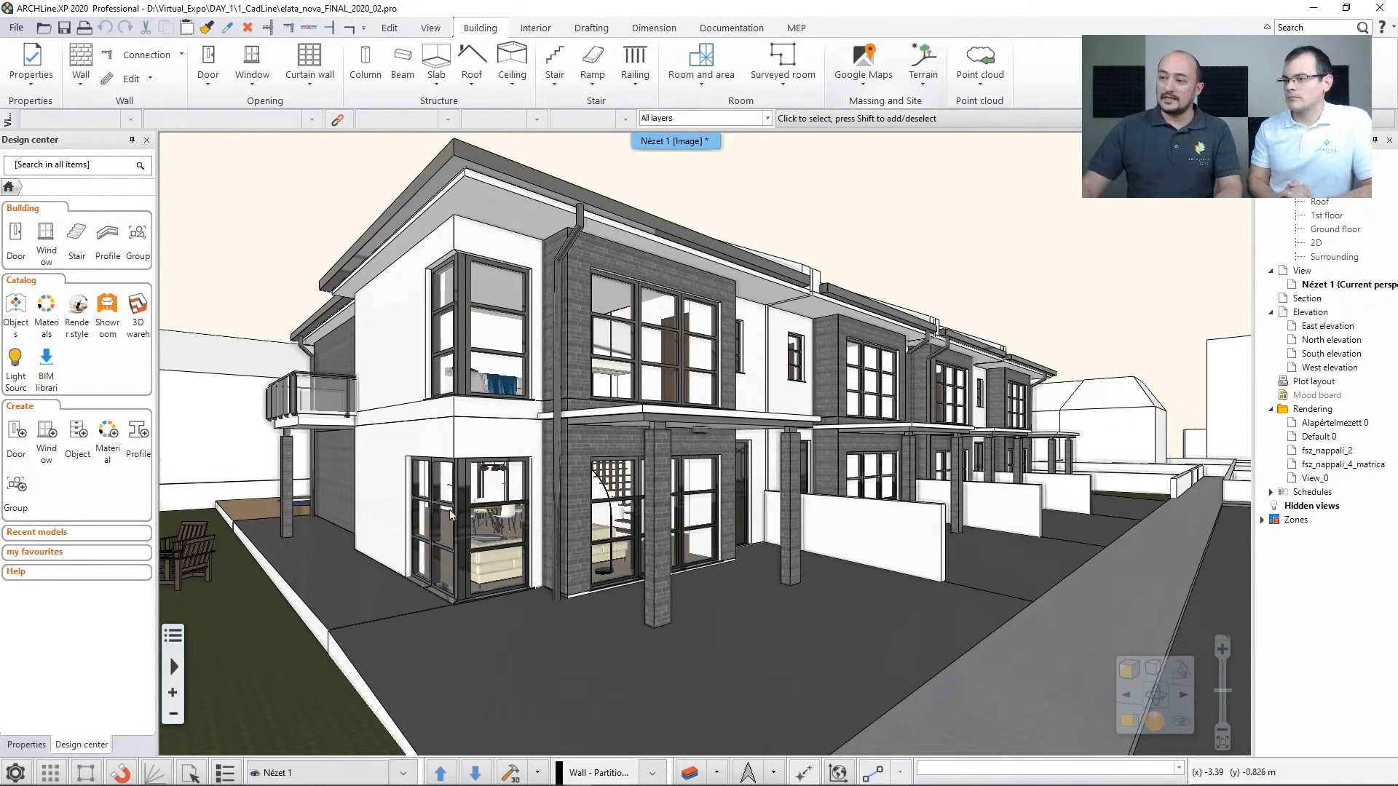
View the dining area inside the elata_nova house and switch to the mosaic bathroom project's interior tools
middle_drag(486, 524, 755, 282)
key(Page_Down)
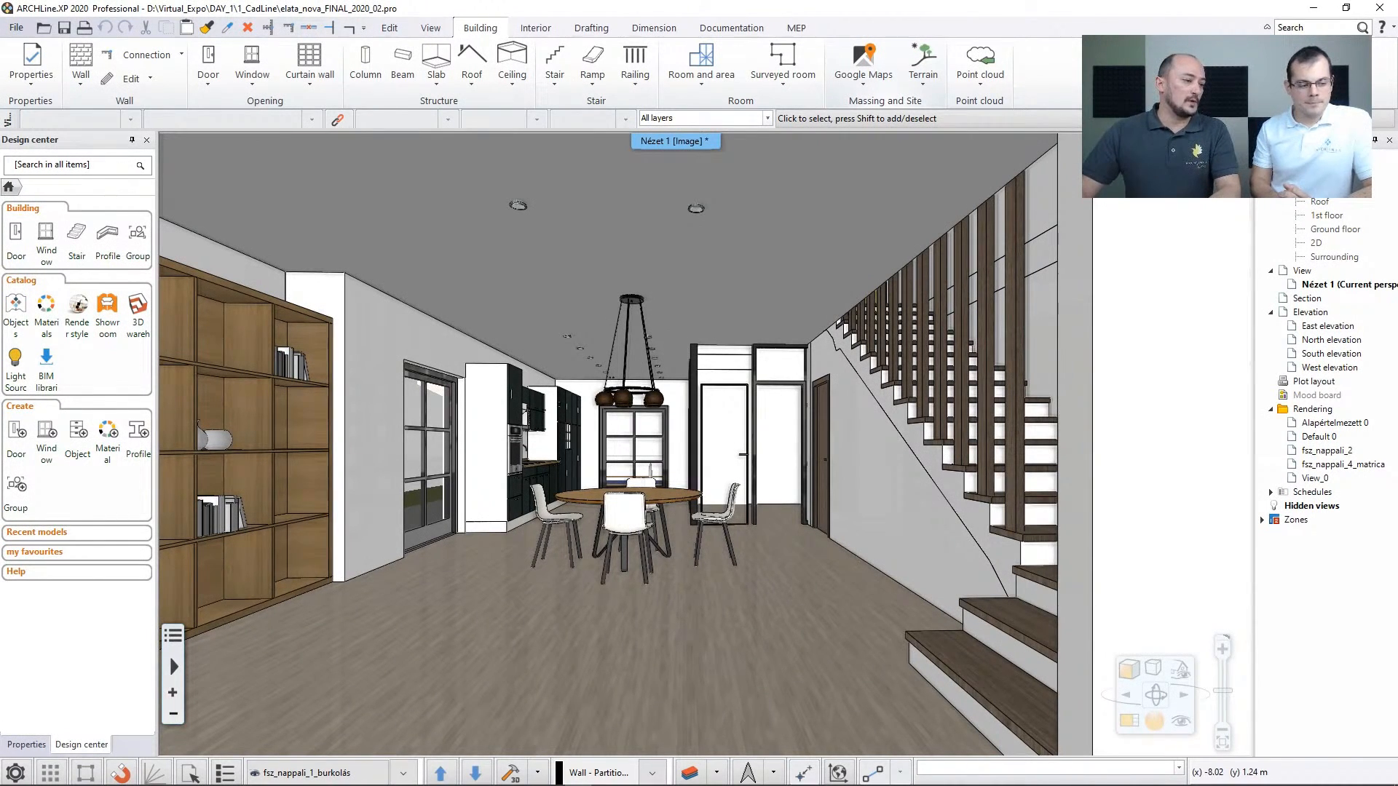
key(alt+Tab)
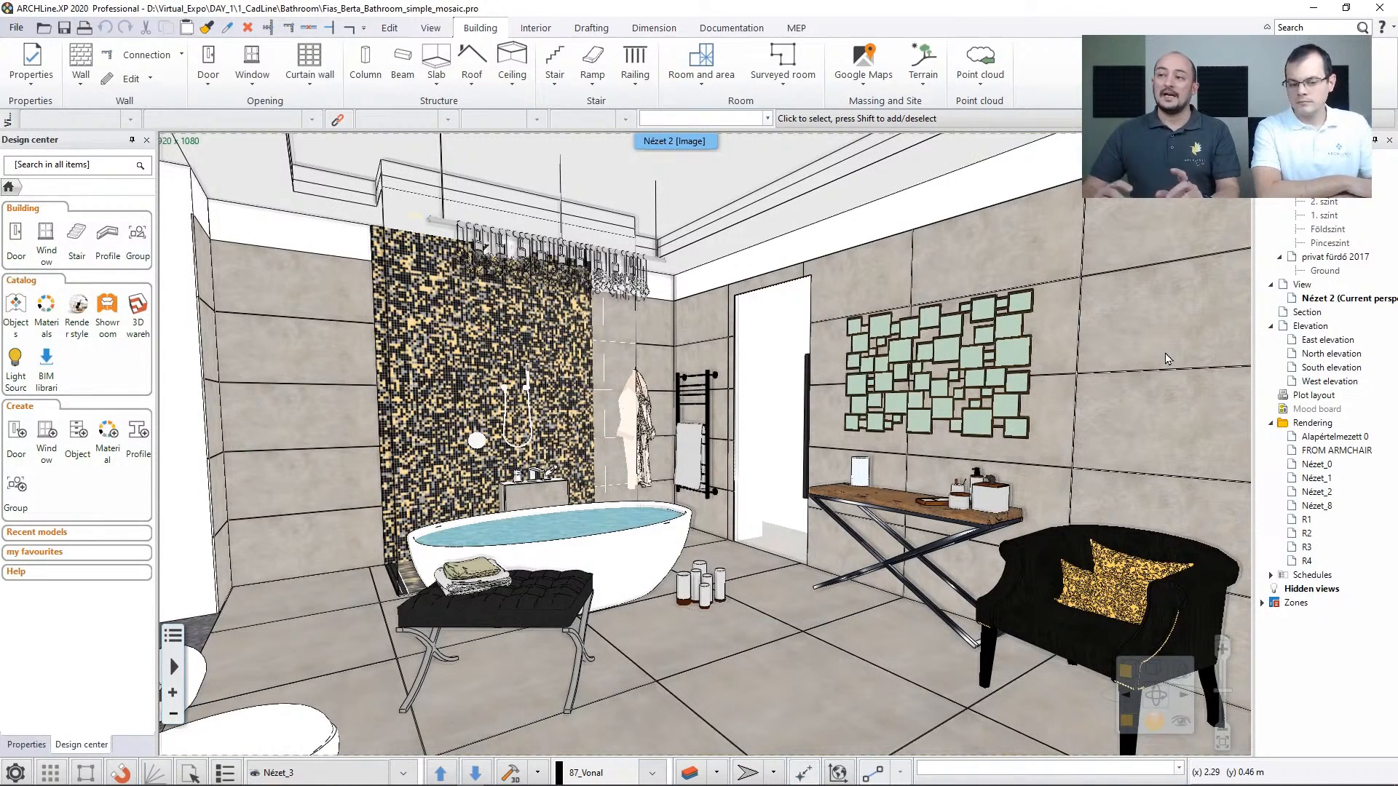
click(536, 28)
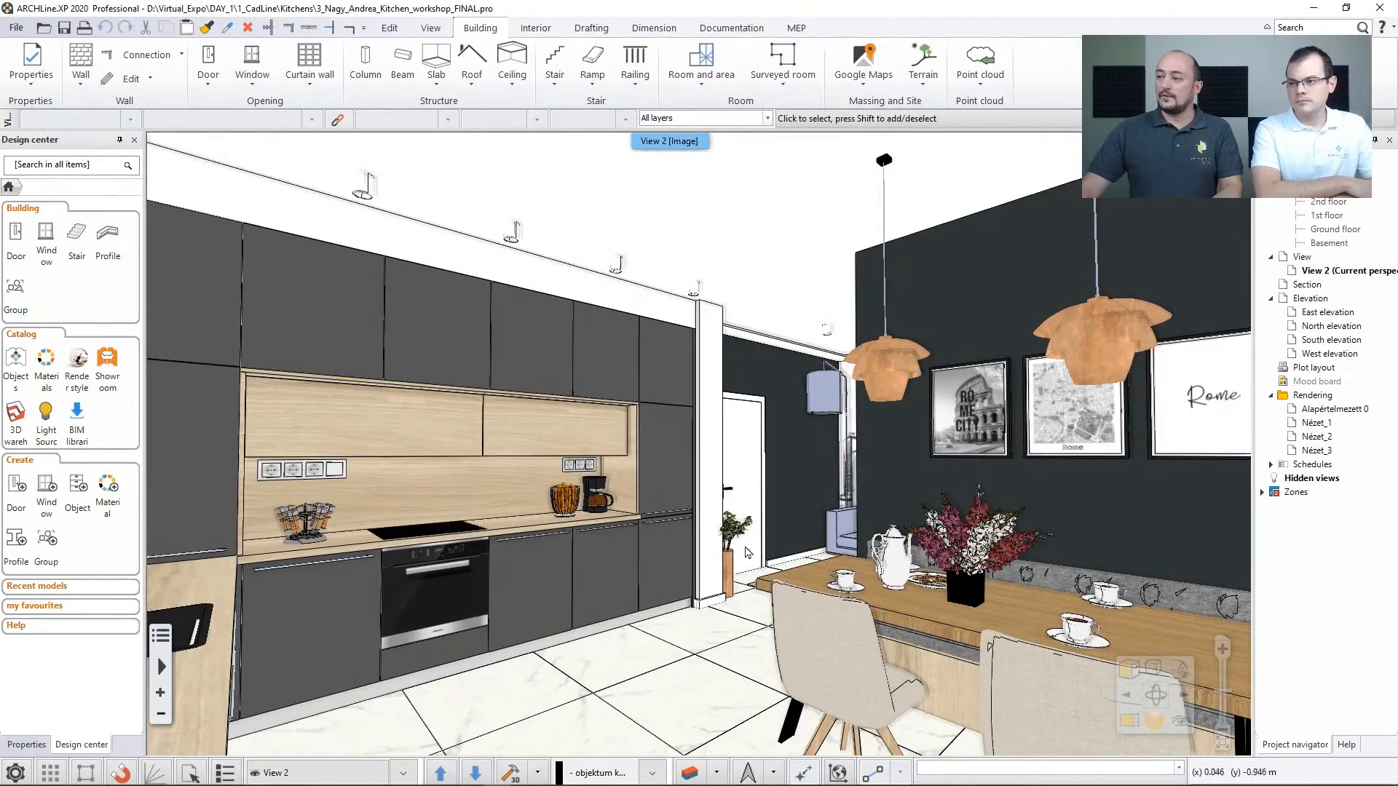
Turn the kitchen project's view towards the cabinet wall, review the KBB commands and try the Cabinet command
middle_drag(1025, 564, 1012, 596)
middle_drag(613, 545, 607, 545)
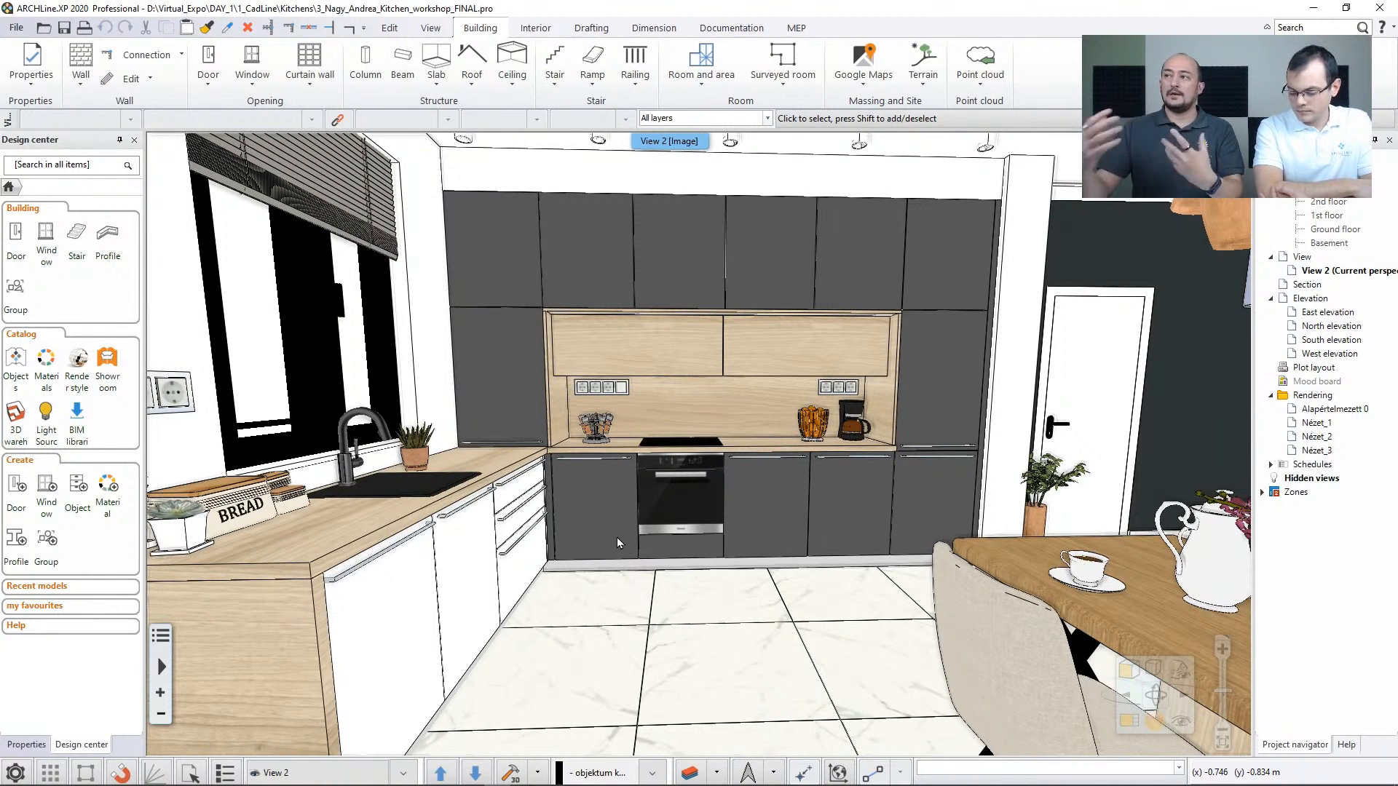
click(535, 28)
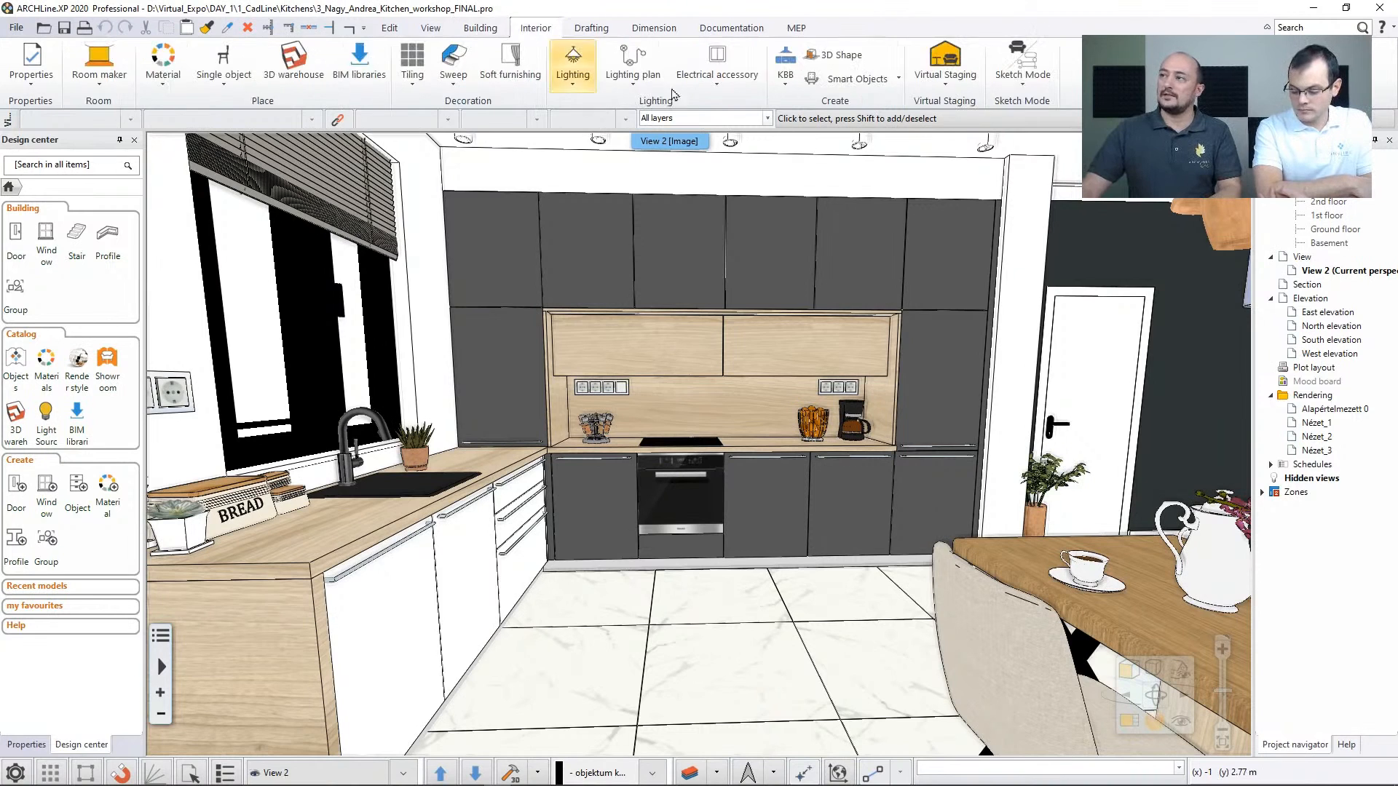
click(786, 66)
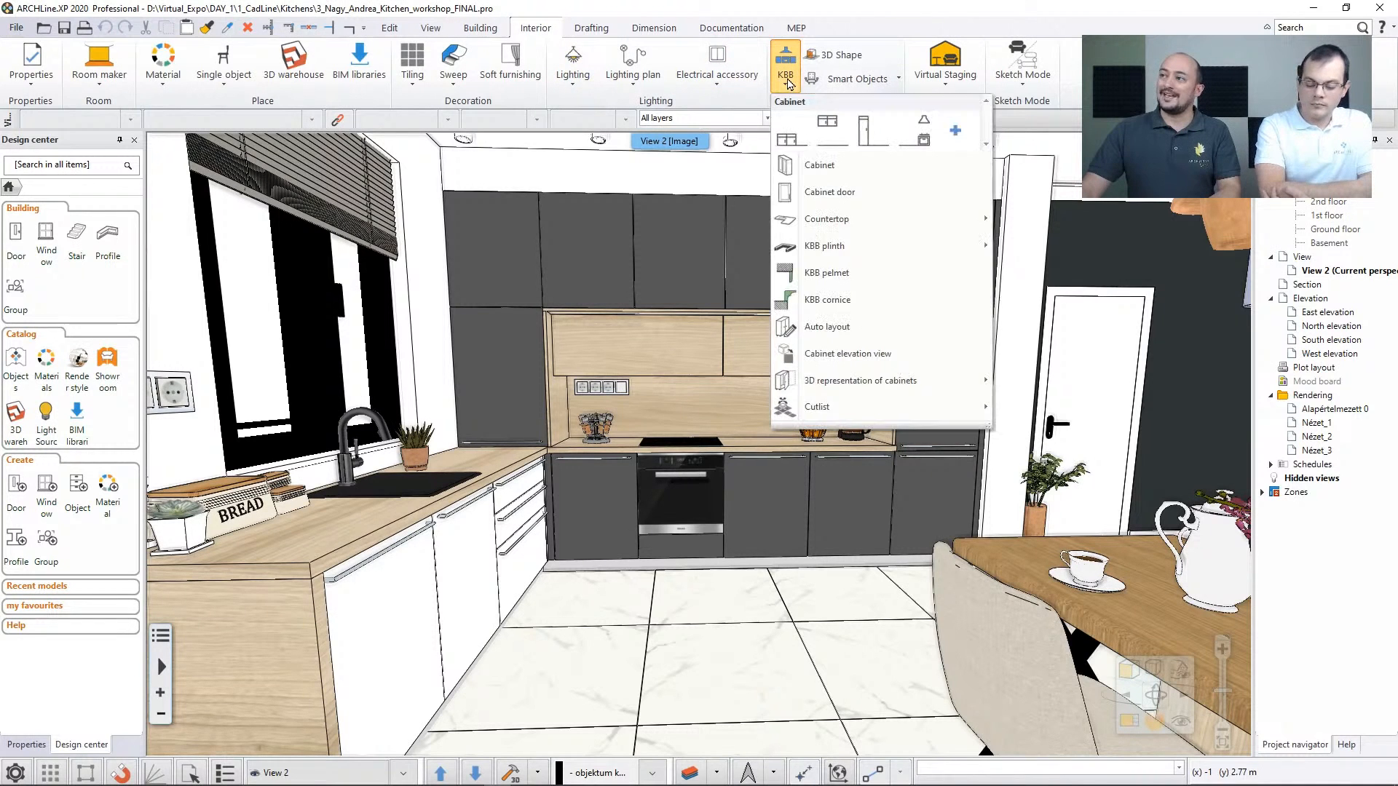
click(837, 168)
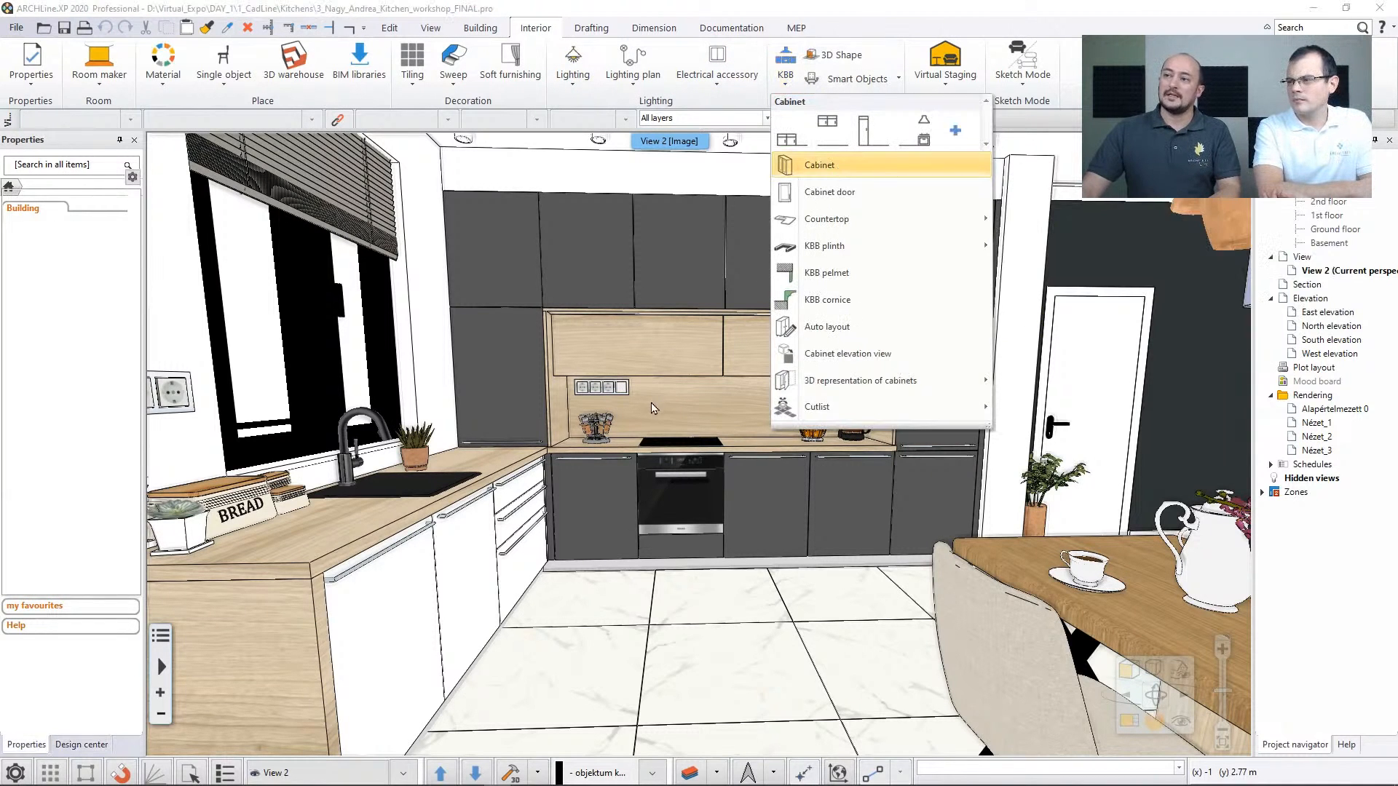
click(1032, 630)
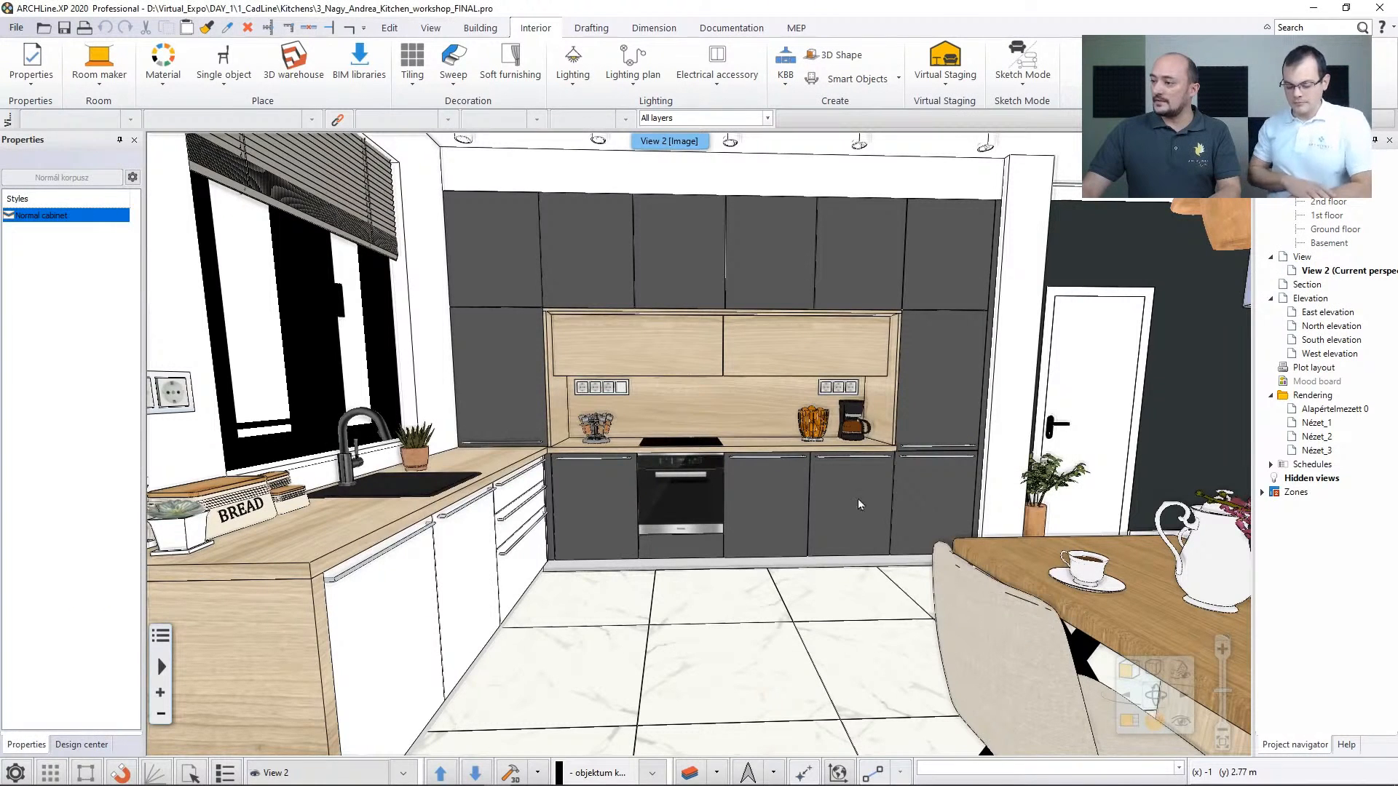
Preview the tall kitchen cabinet with Totally open and Slightly open fronts in its editor, and discard the changes
click(929, 385)
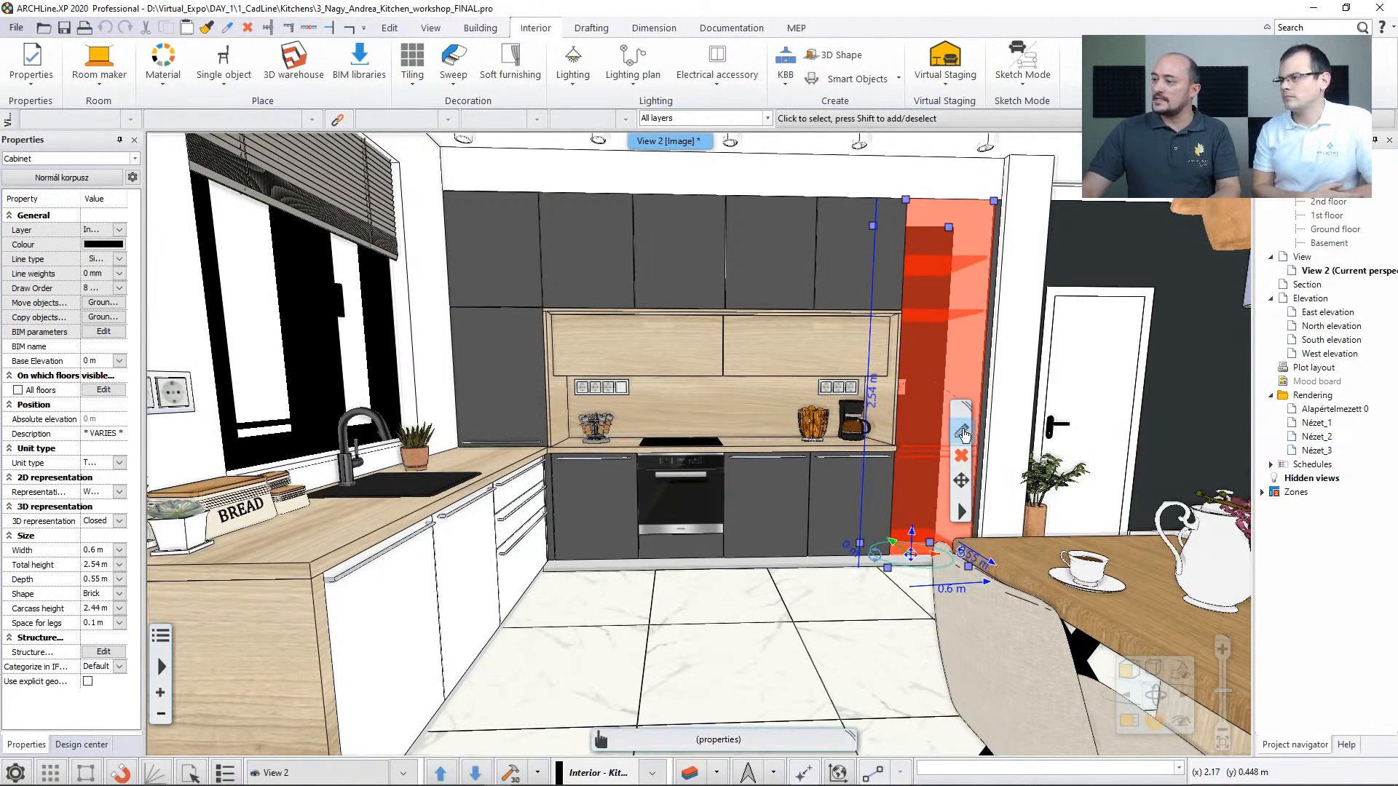
click(961, 431)
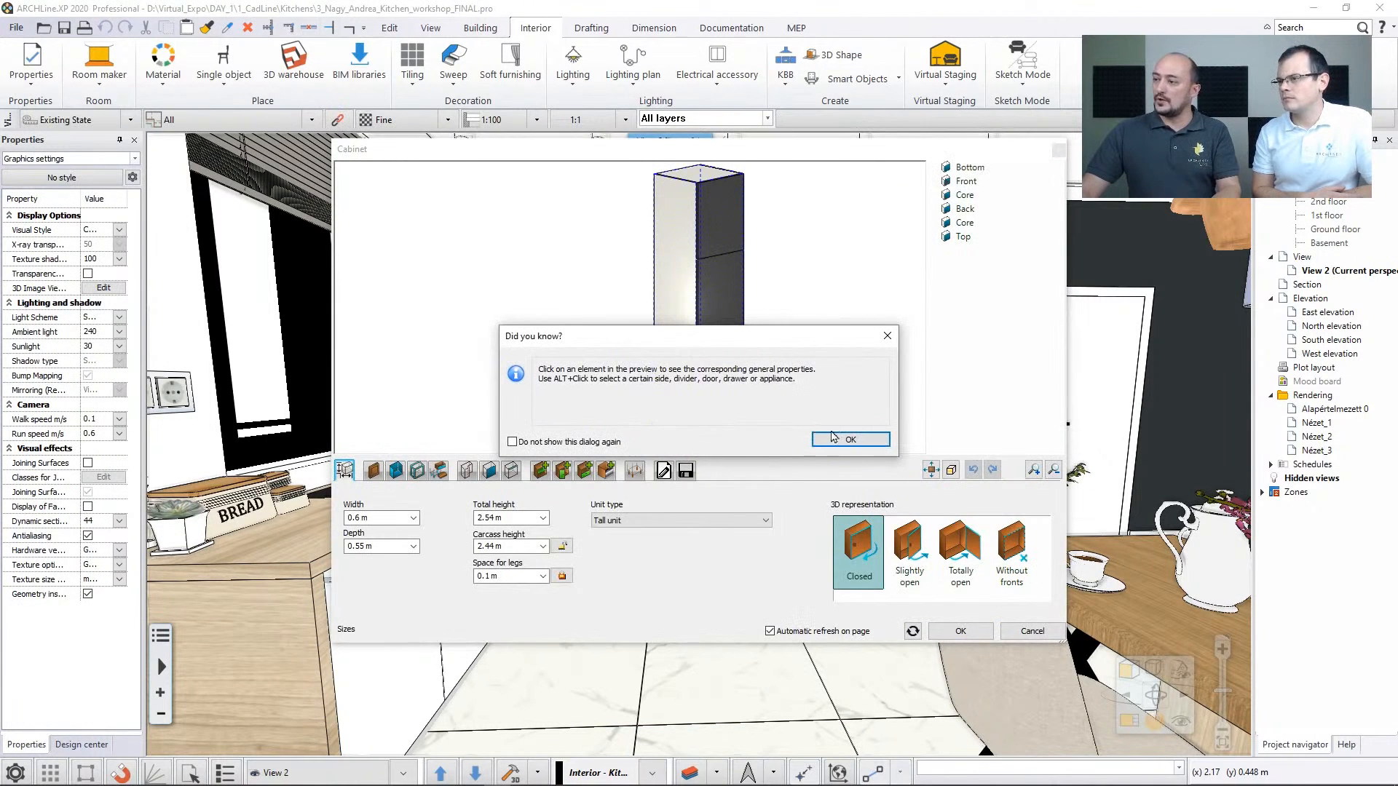
click(850, 441)
click(941, 536)
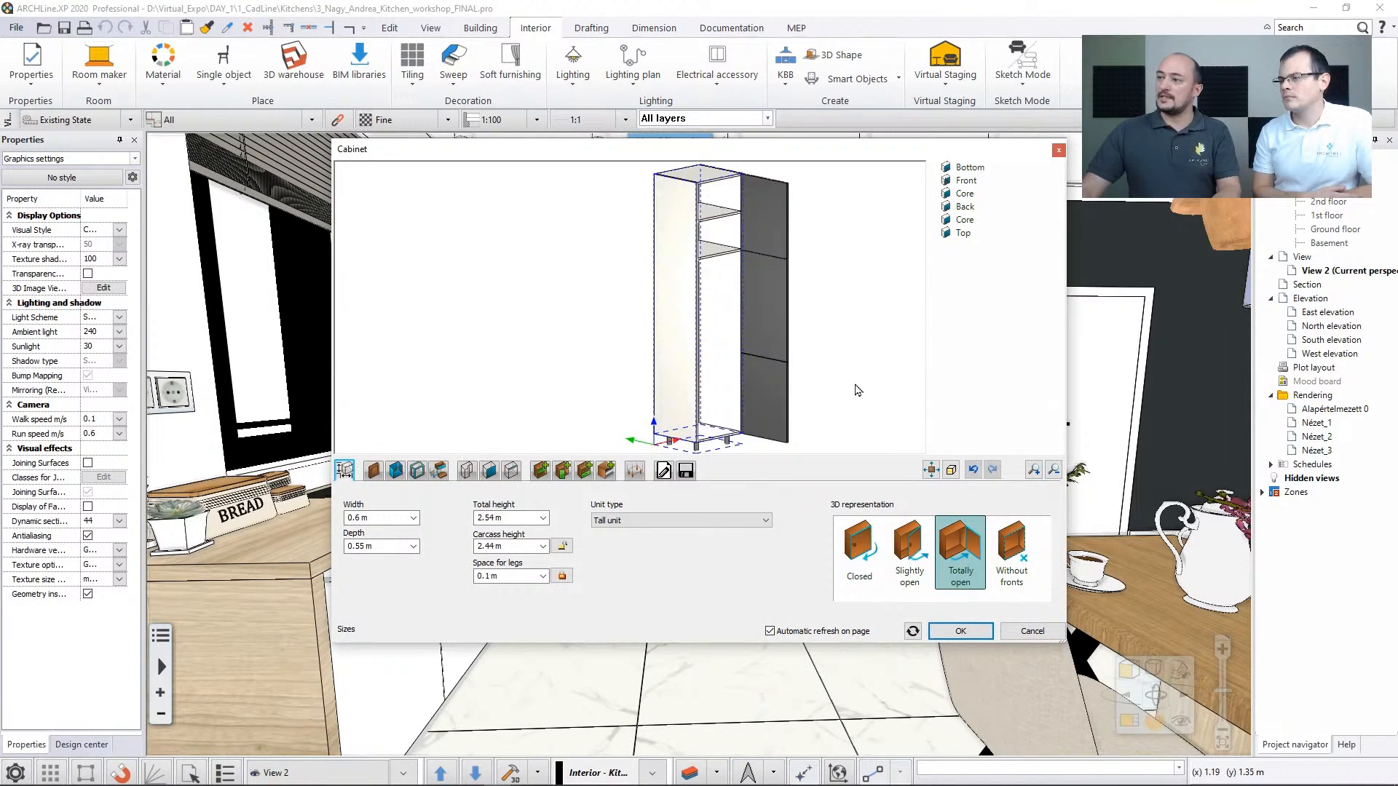
click(908, 552)
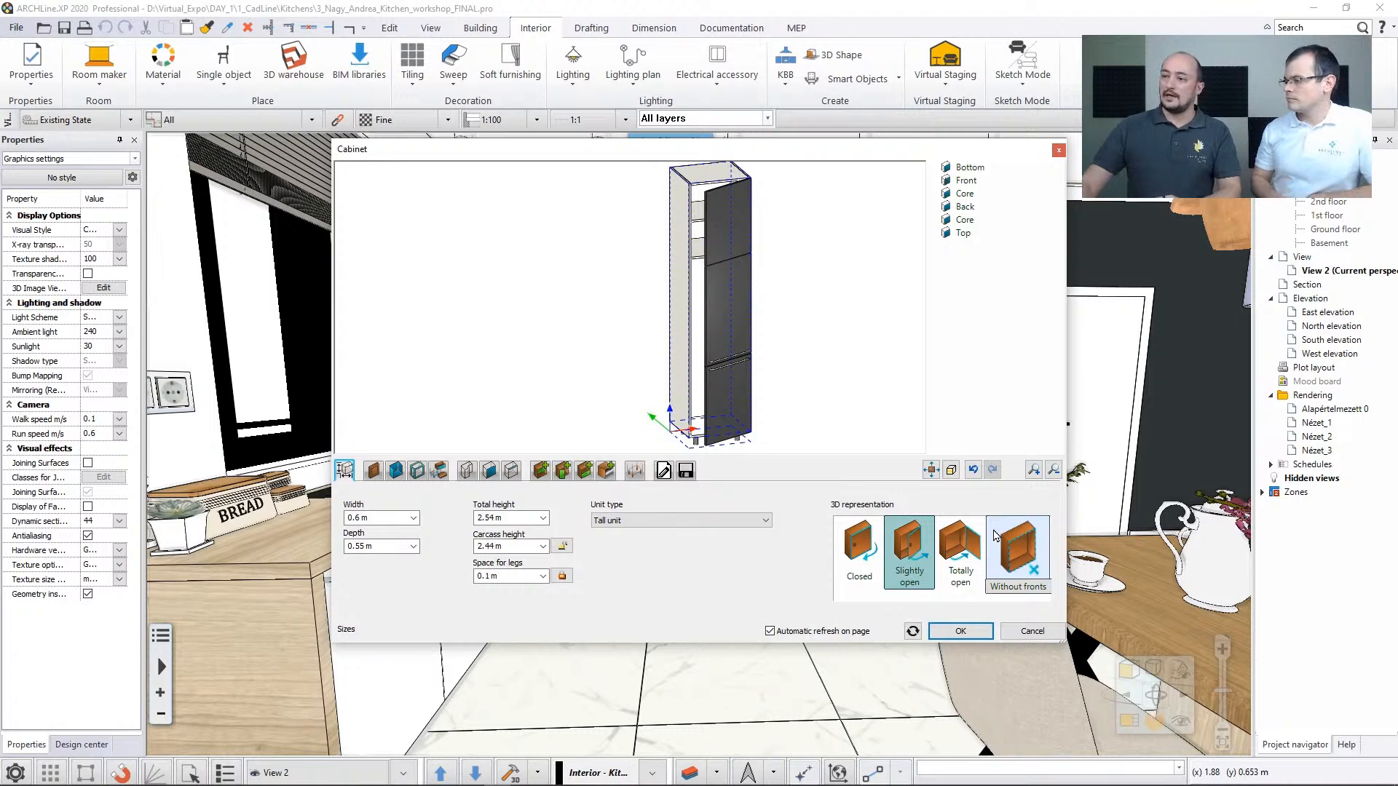
click(1033, 631)
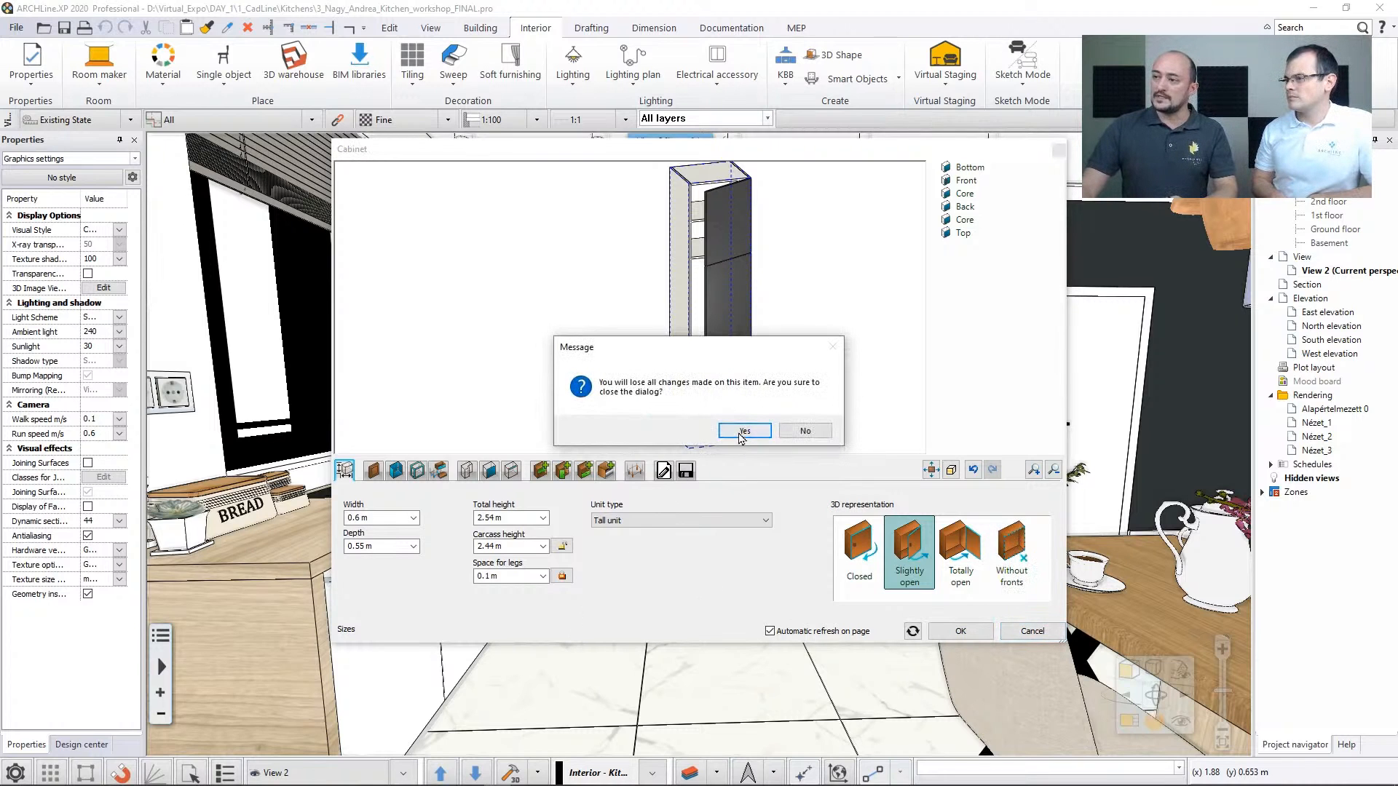
click(742, 433)
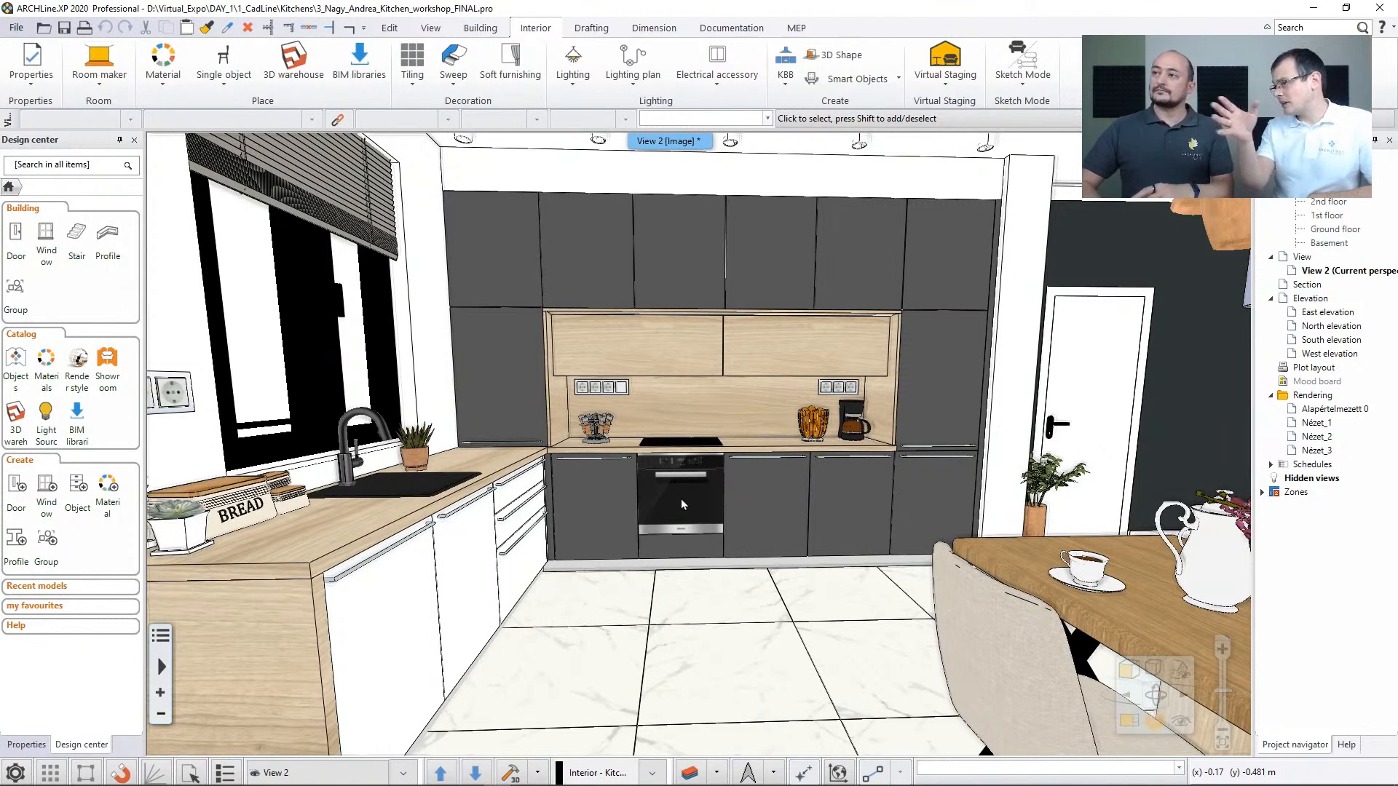
Inspect a ceiling spotlight above the kitchen cabinets and switch to the electrical plan PDF in Adobe Acrobat Reader
middle_drag(697, 433, 694, 374)
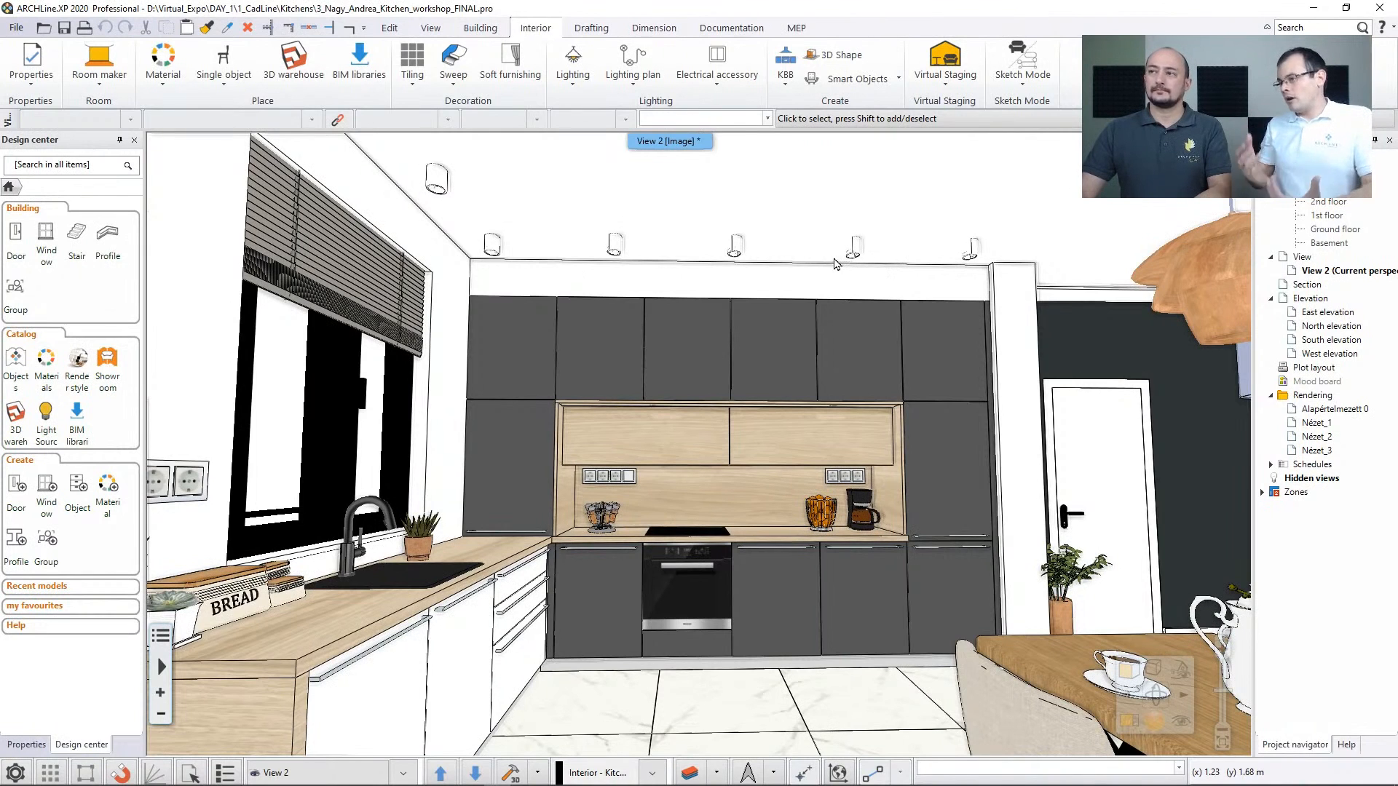
click(616, 252)
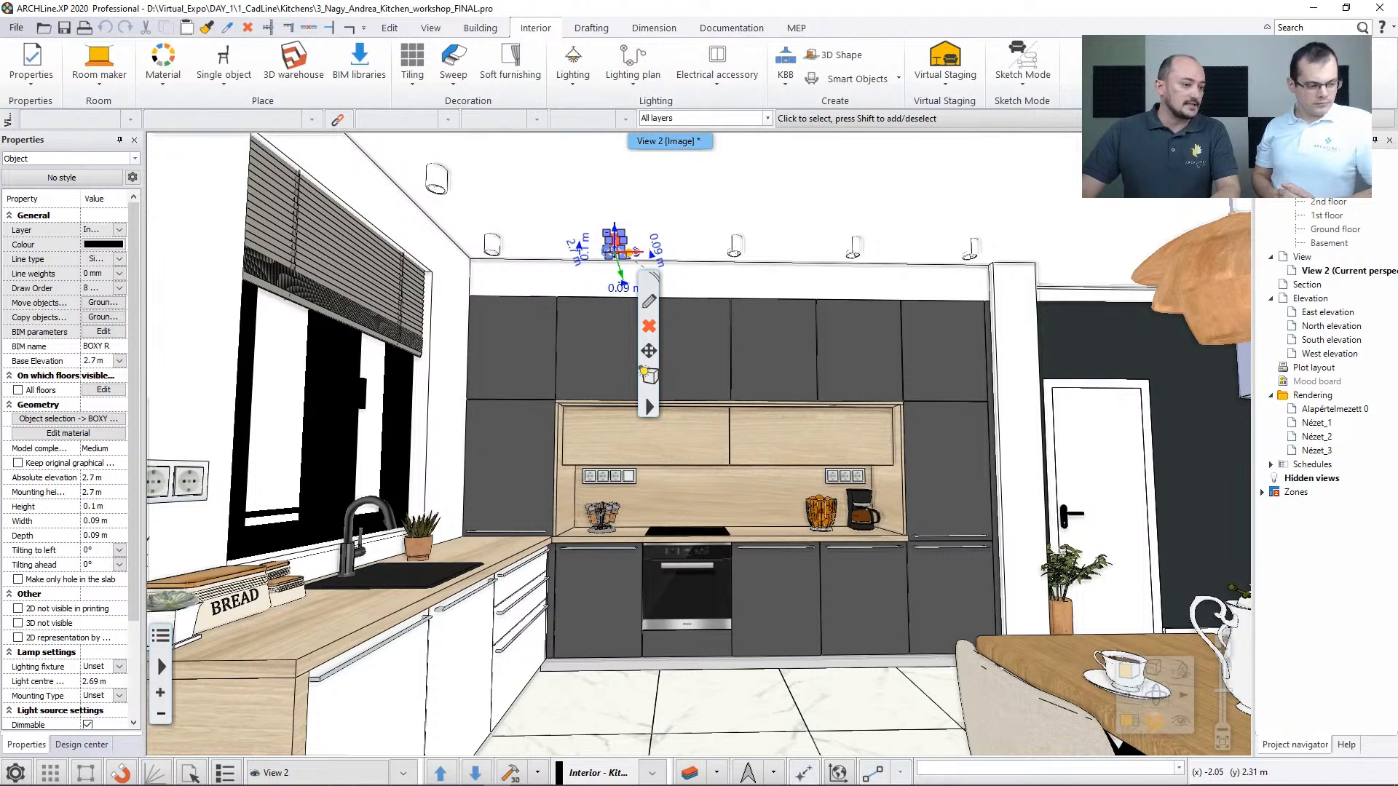
key(alt+Tab)
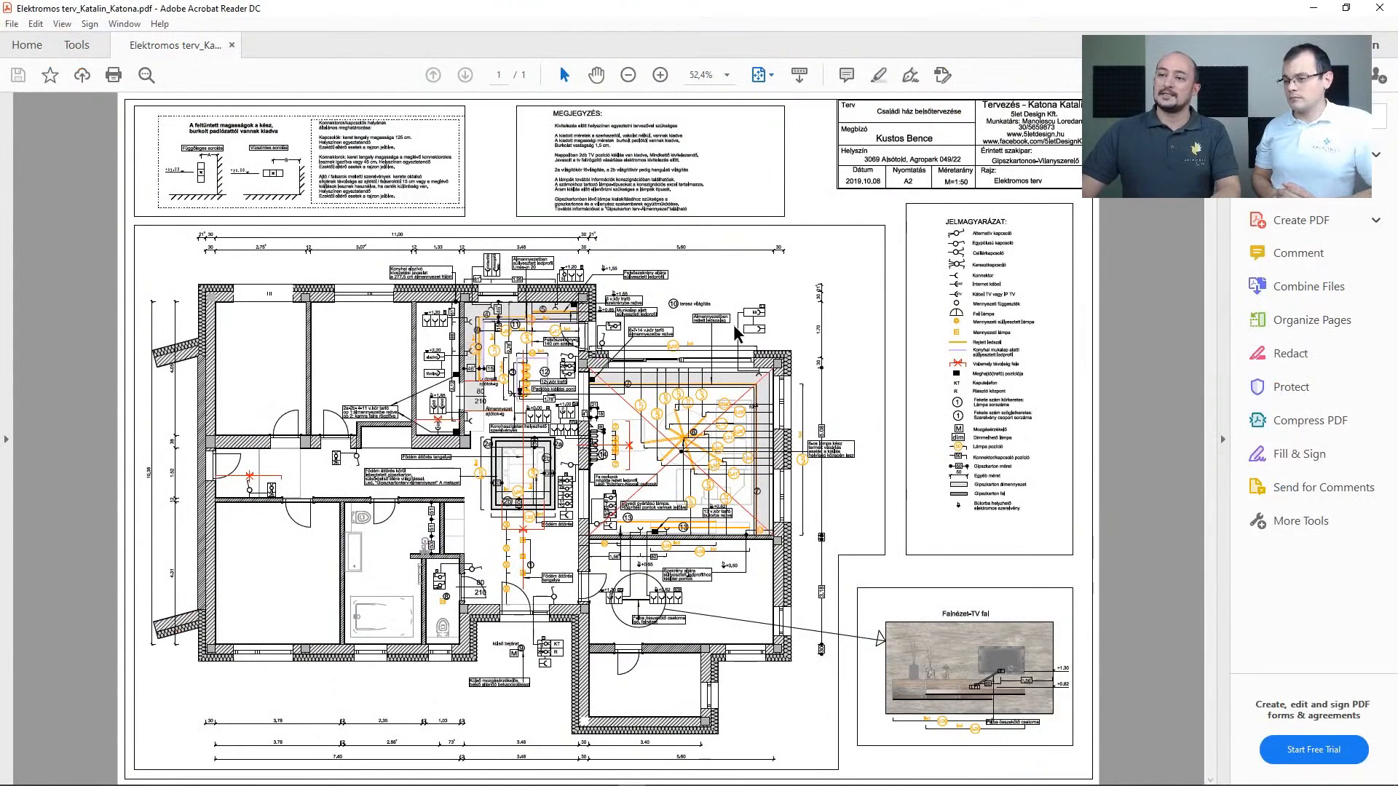
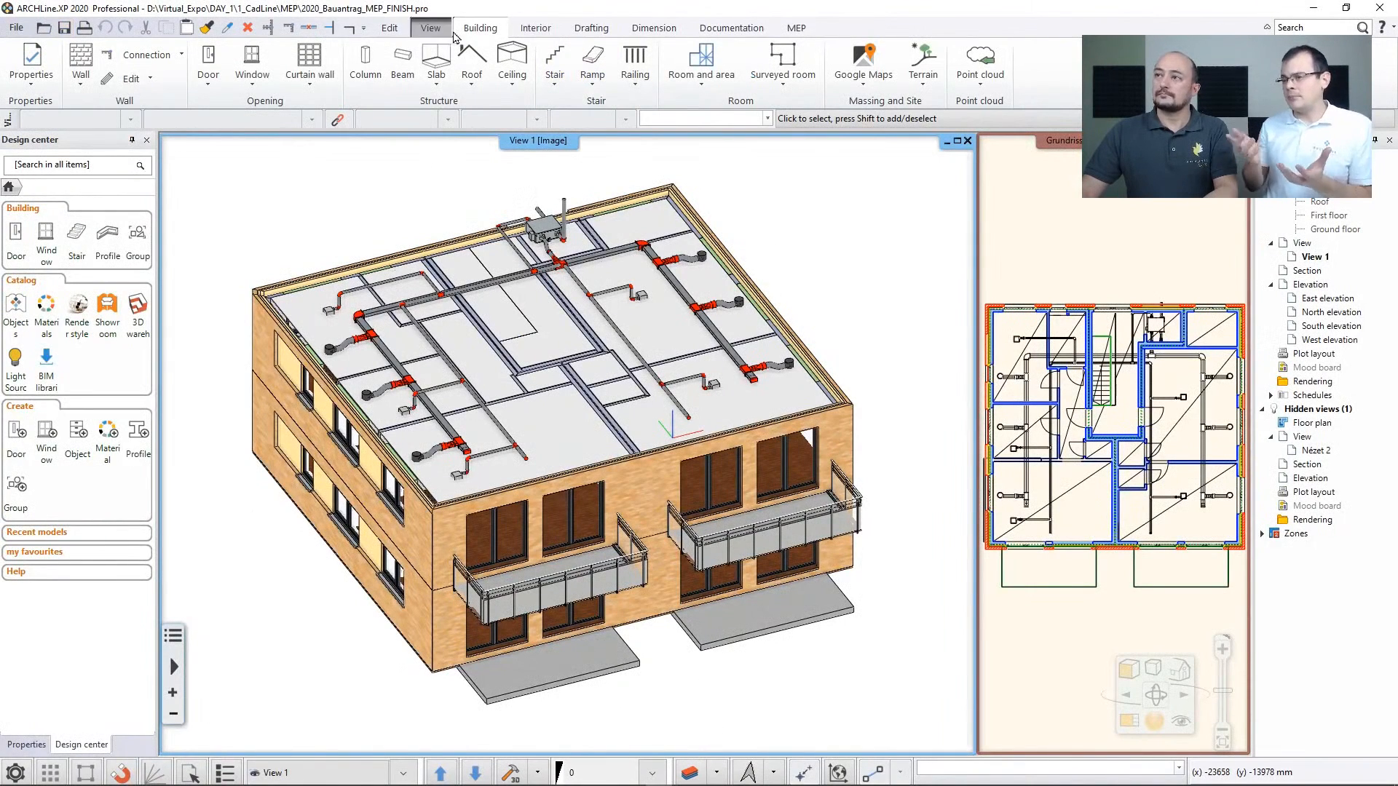
Review the MEP commands, including the fitting options for pipes and ducts
click(802, 33)
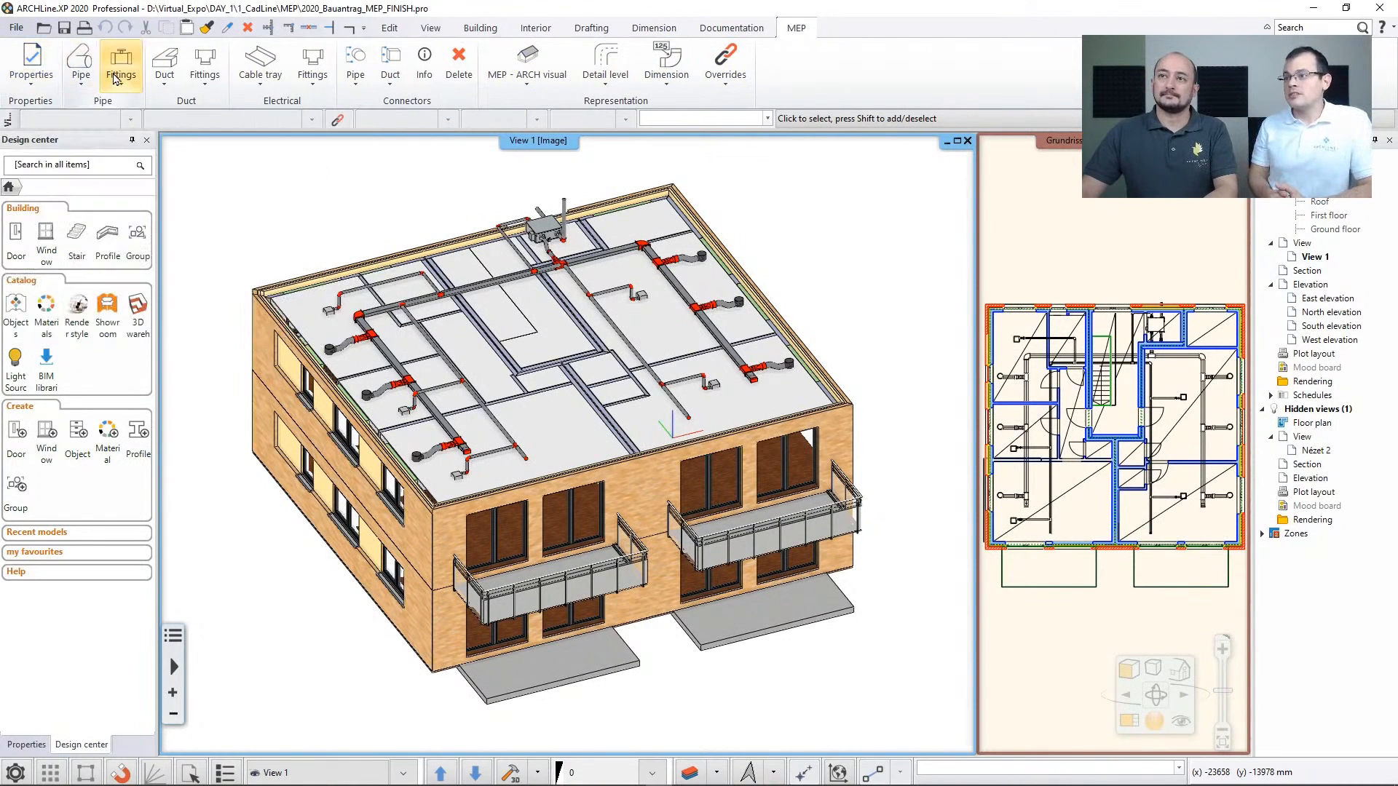
click(133, 90)
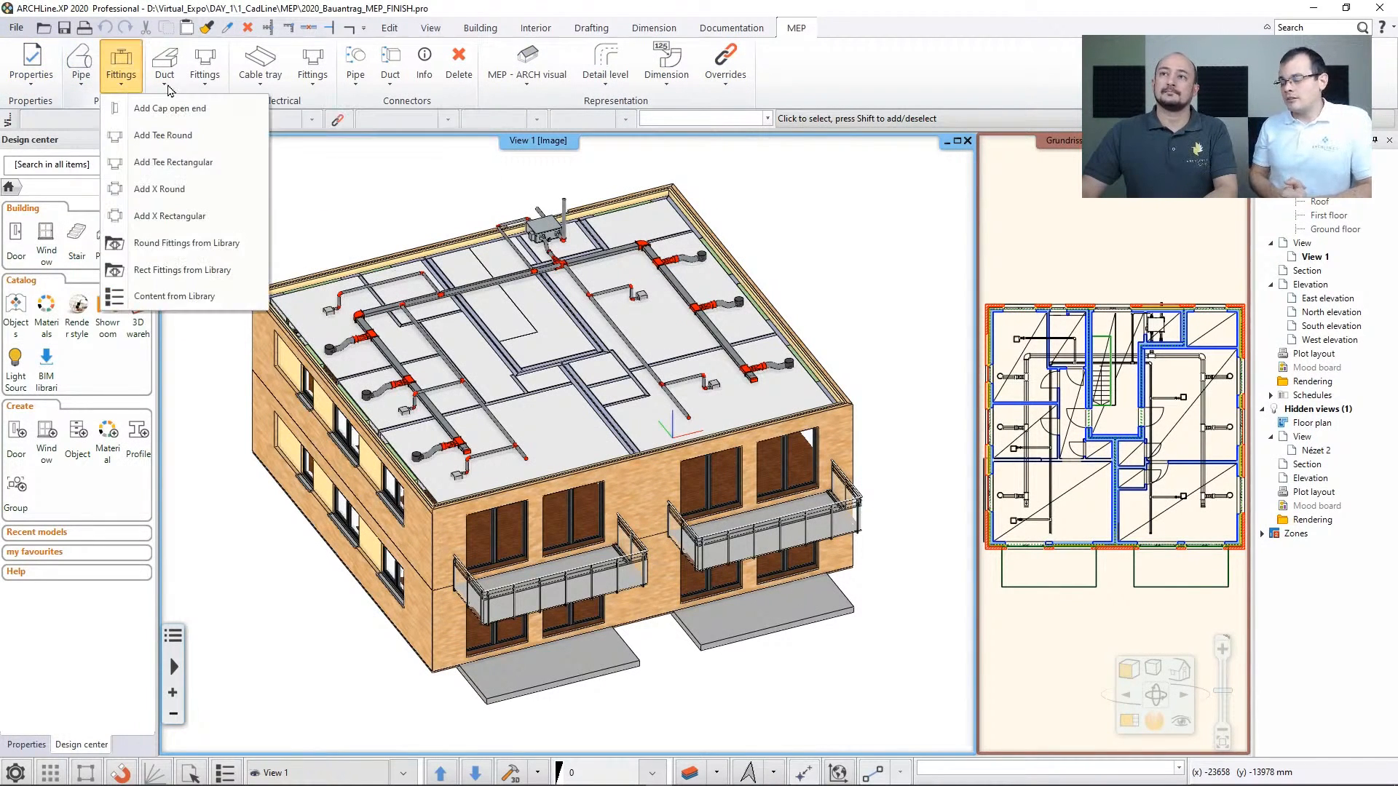
click(171, 89)
click(204, 82)
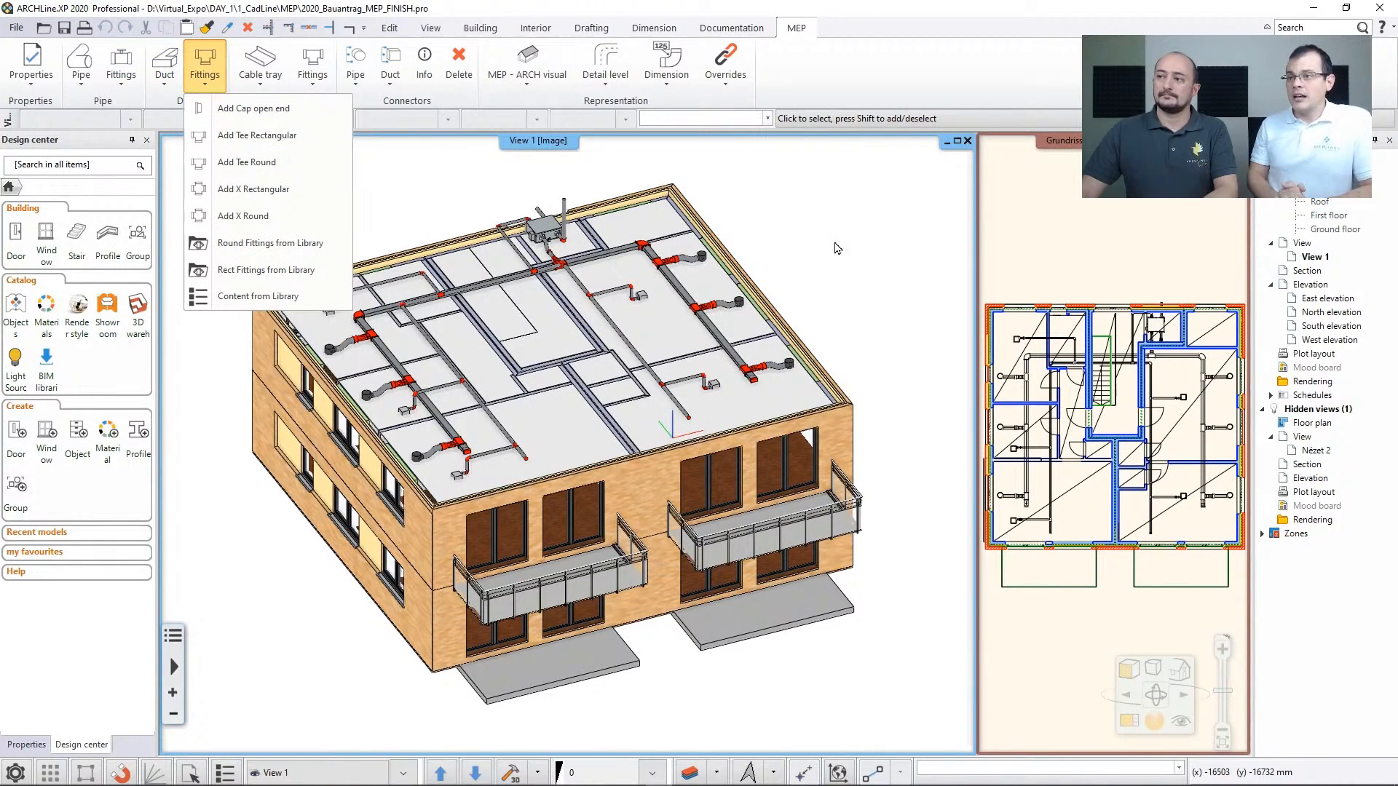
click(461, 172)
Preview the building model in the MEP only and Arch primary representations, and reset the view
click(526, 67)
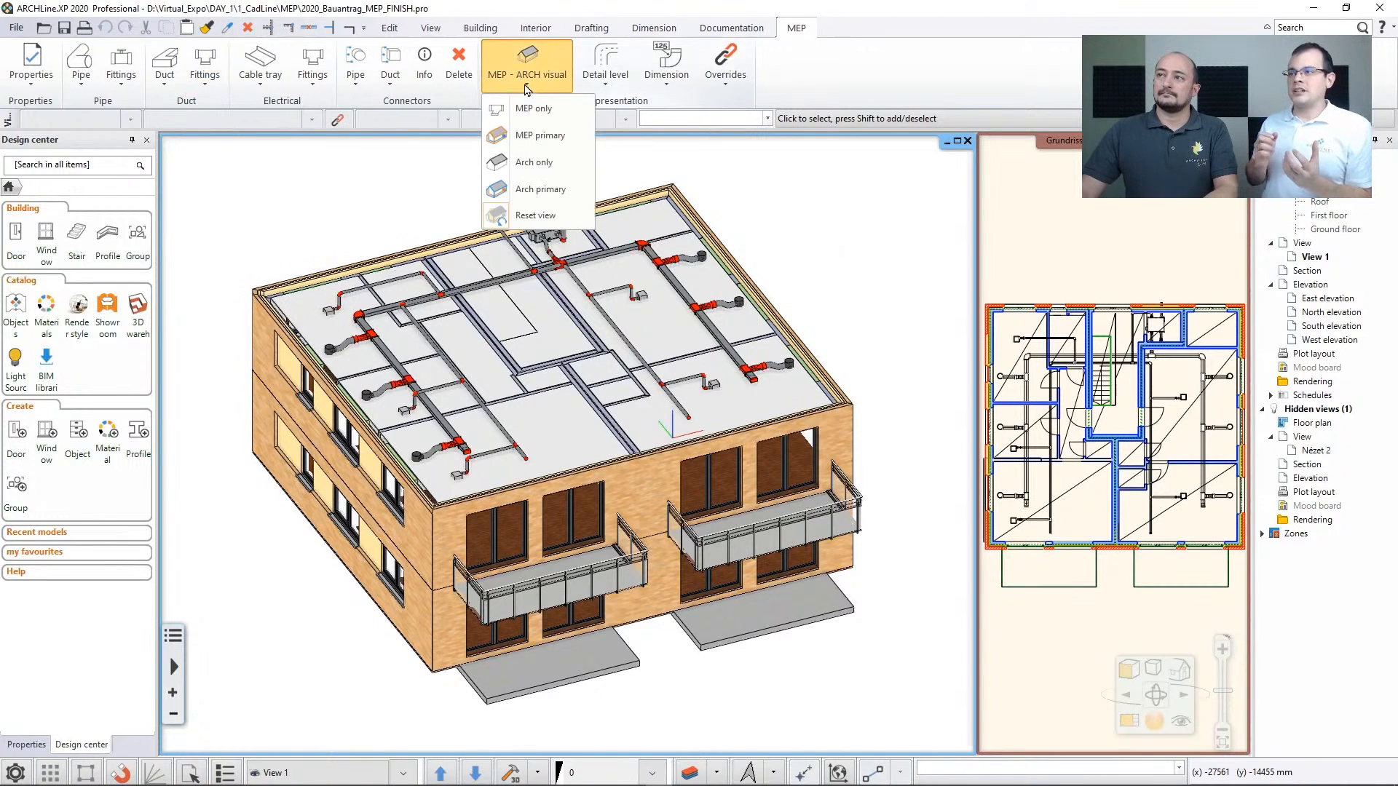
click(528, 109)
click(529, 86)
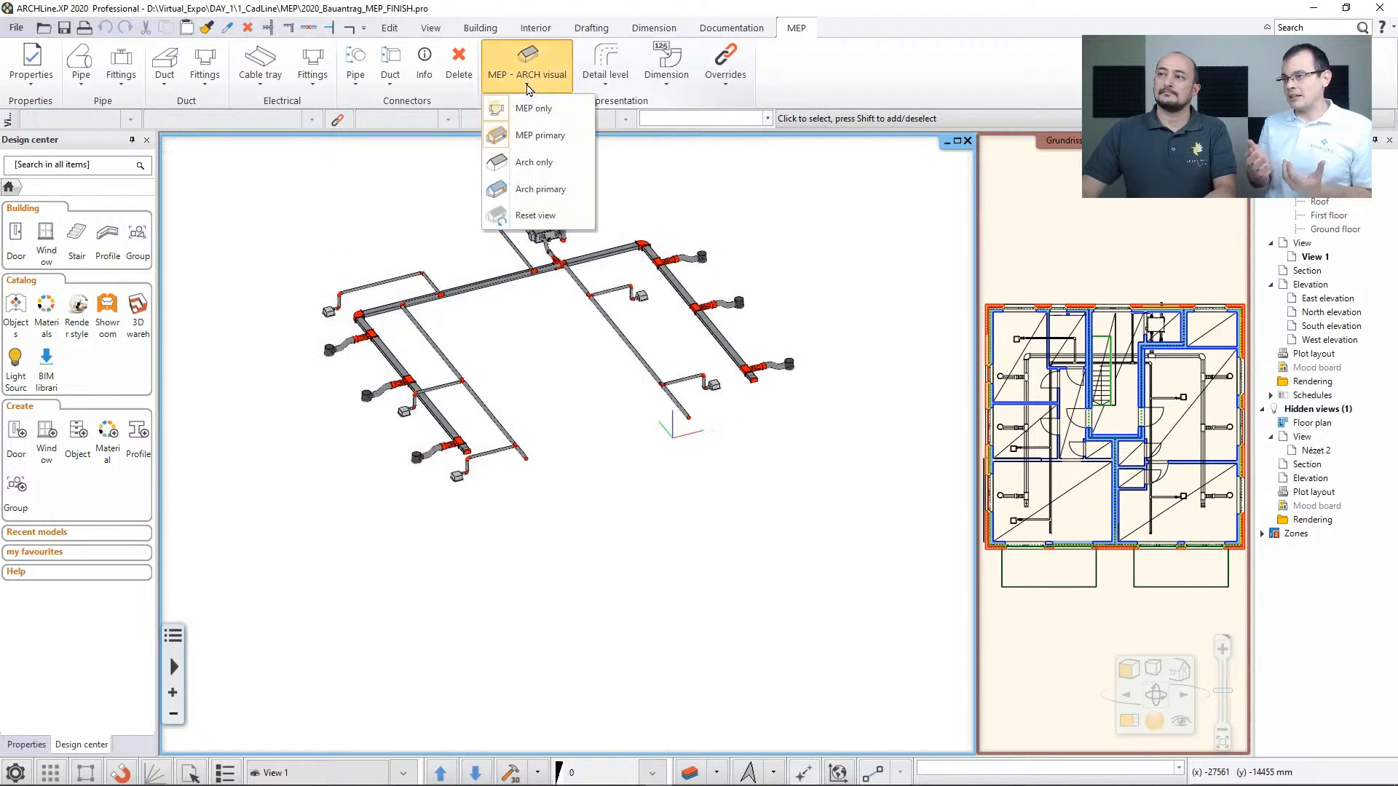
click(528, 191)
click(527, 80)
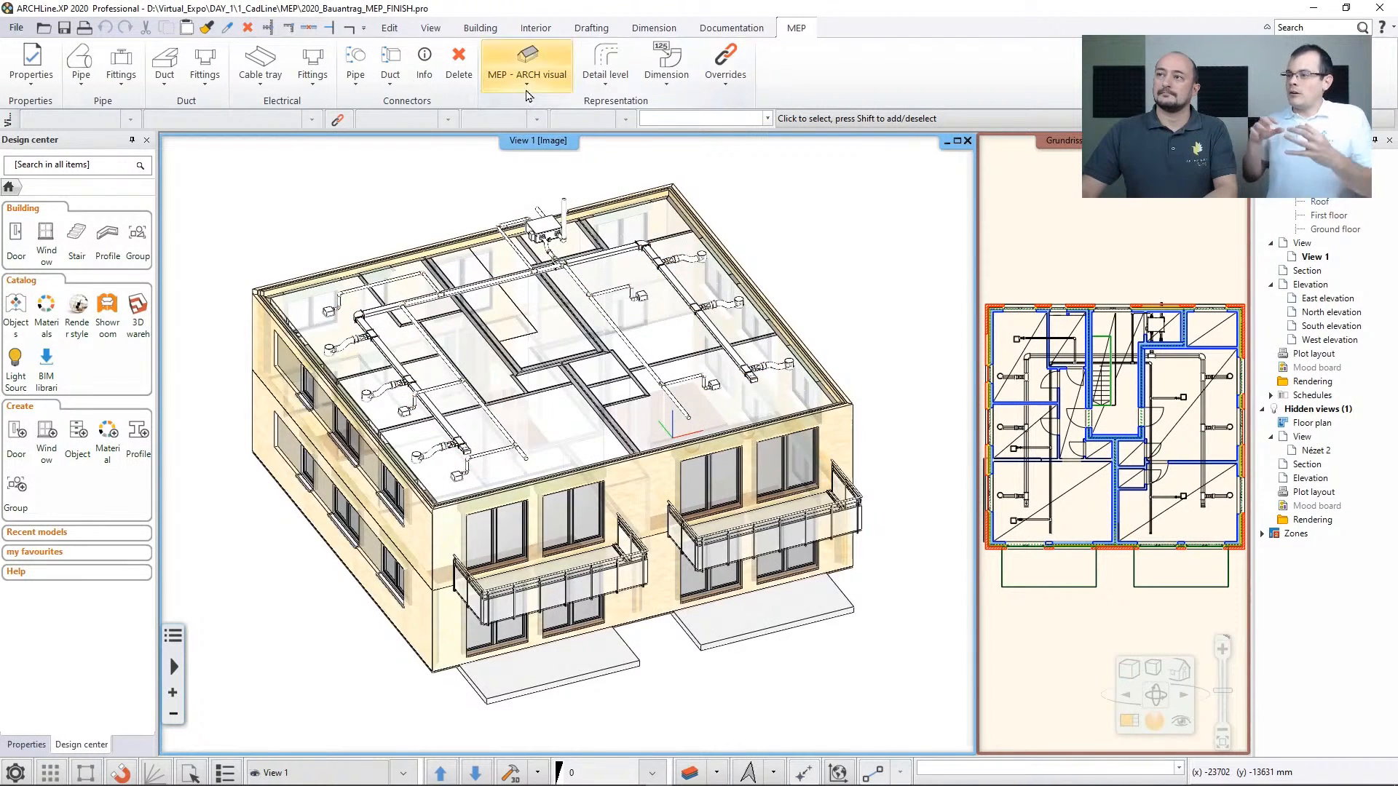
click(529, 216)
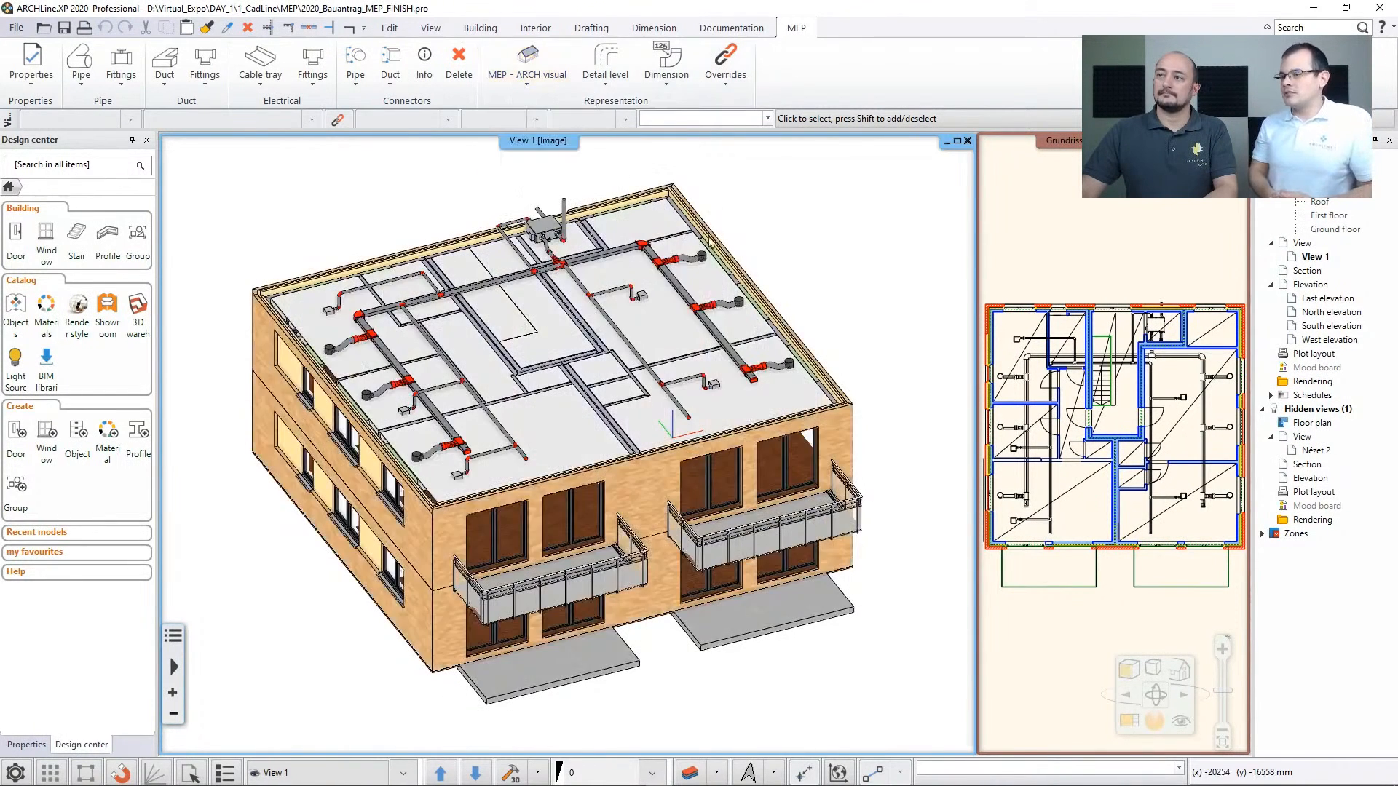
Inspect the duct and pipe network on the upper floor up close, including a duct fitting near the corner
click(582, 260)
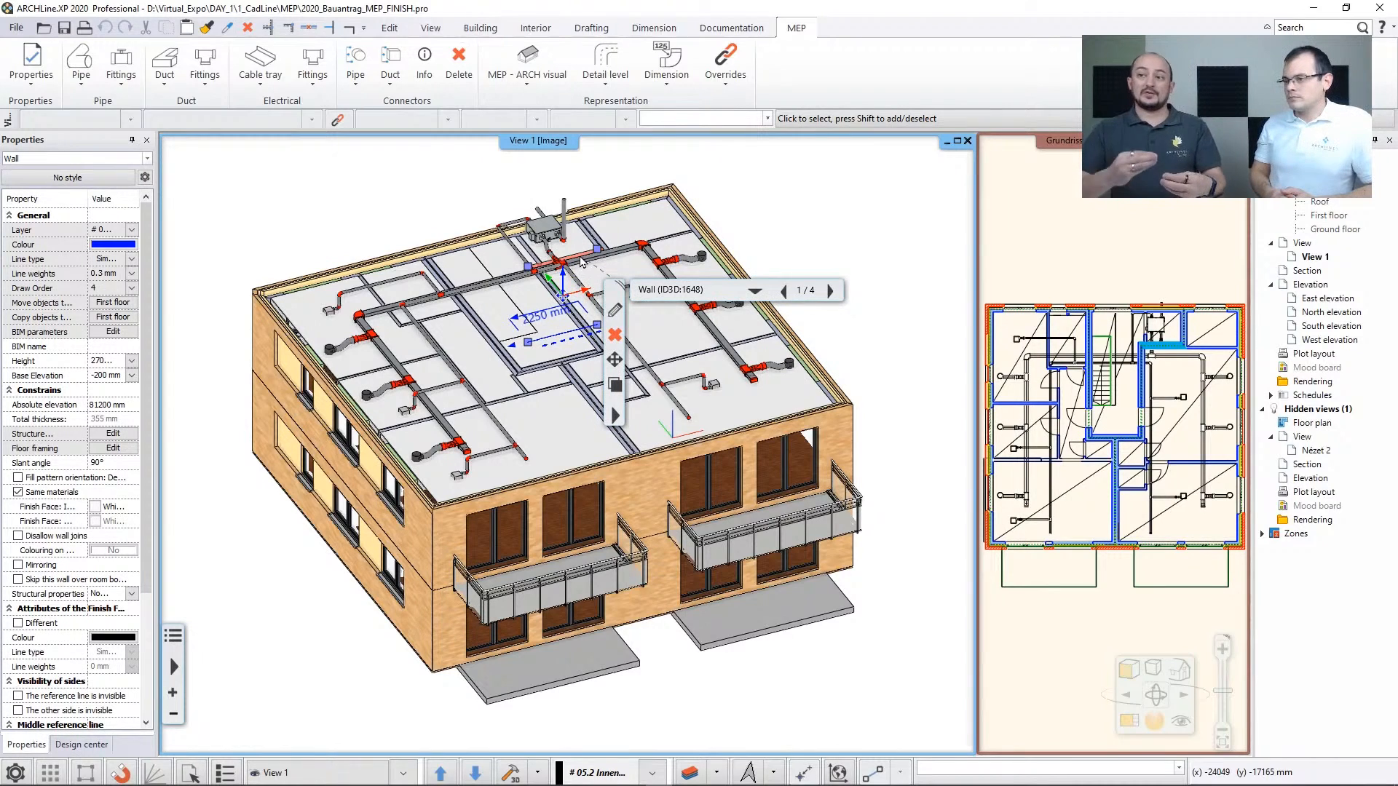
middle_drag(493, 446, 494, 445)
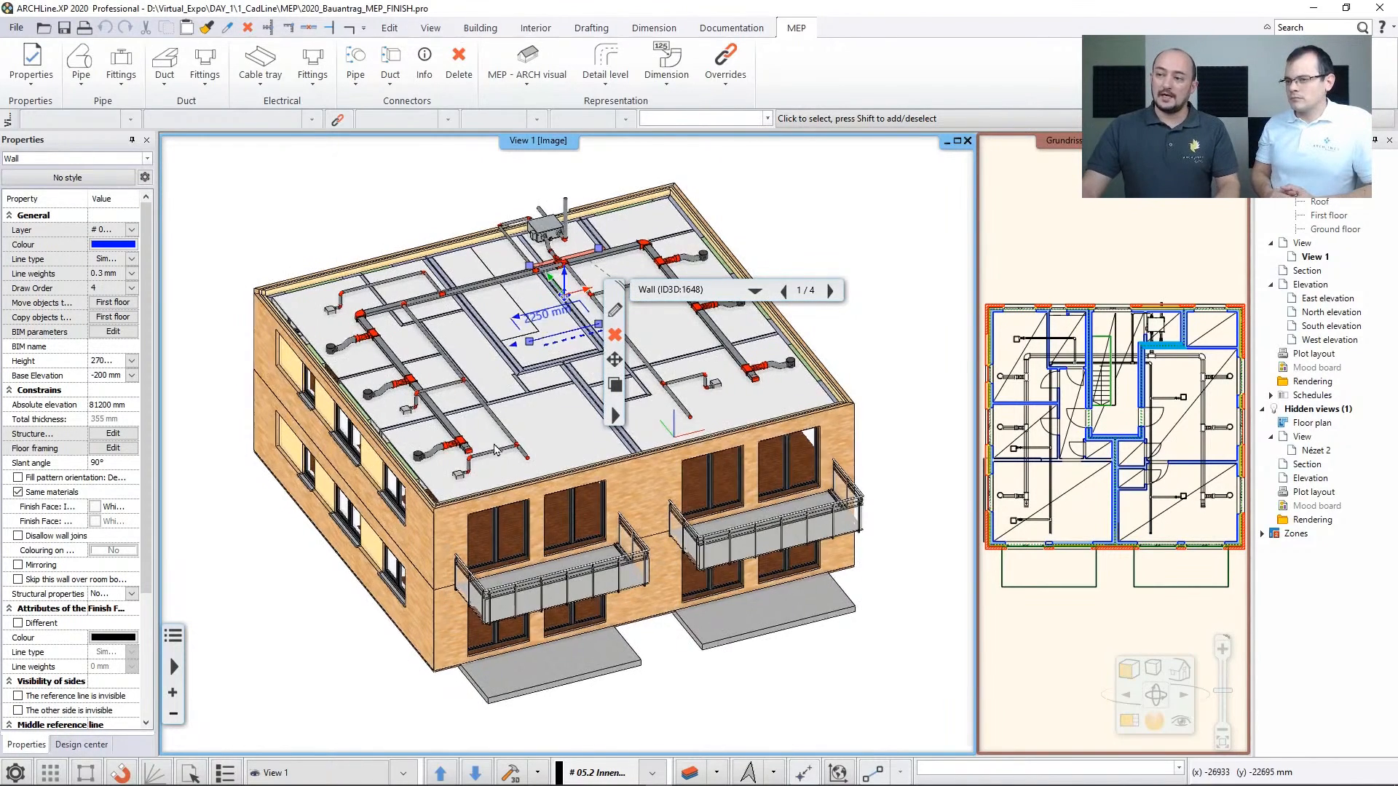
scroll(495, 449, up, 3)
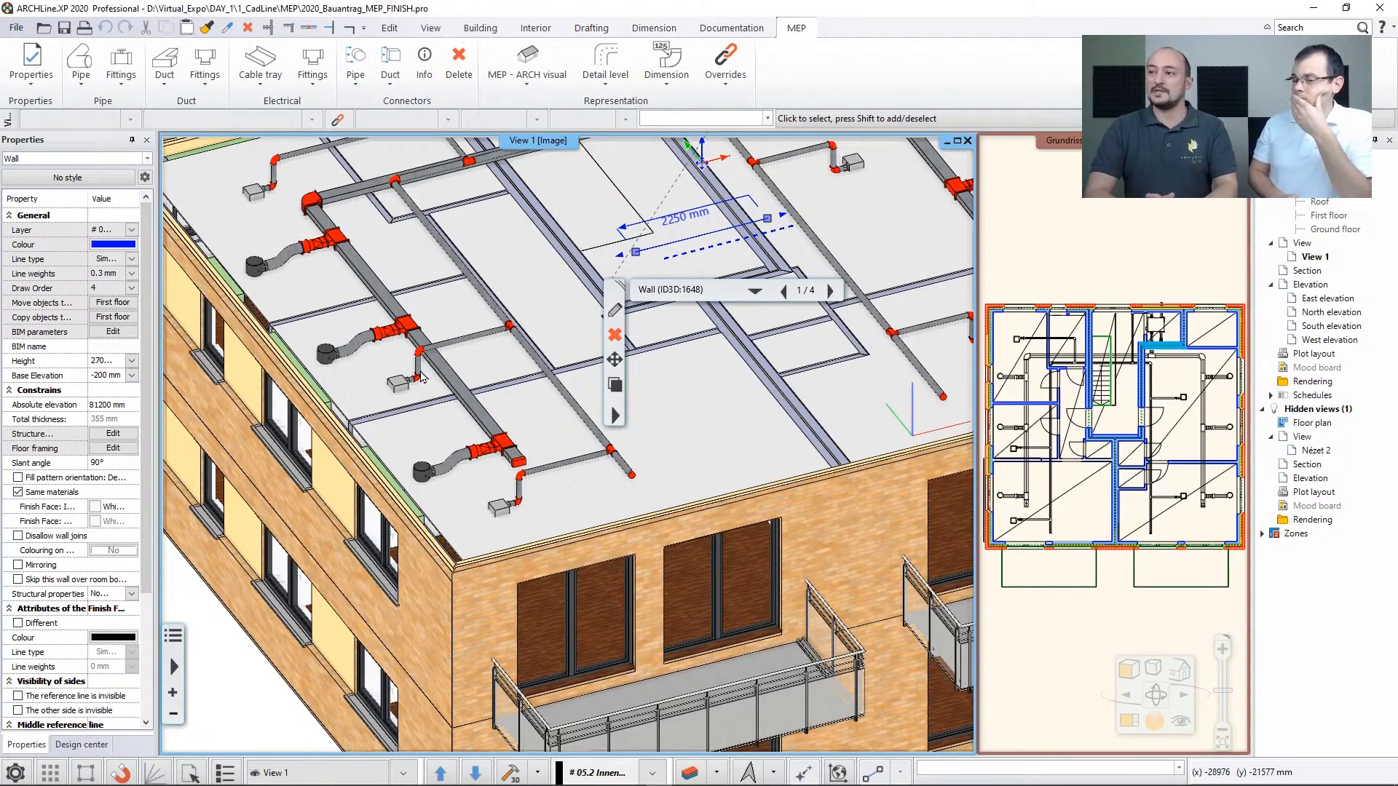
scroll(448, 284, down, 3)
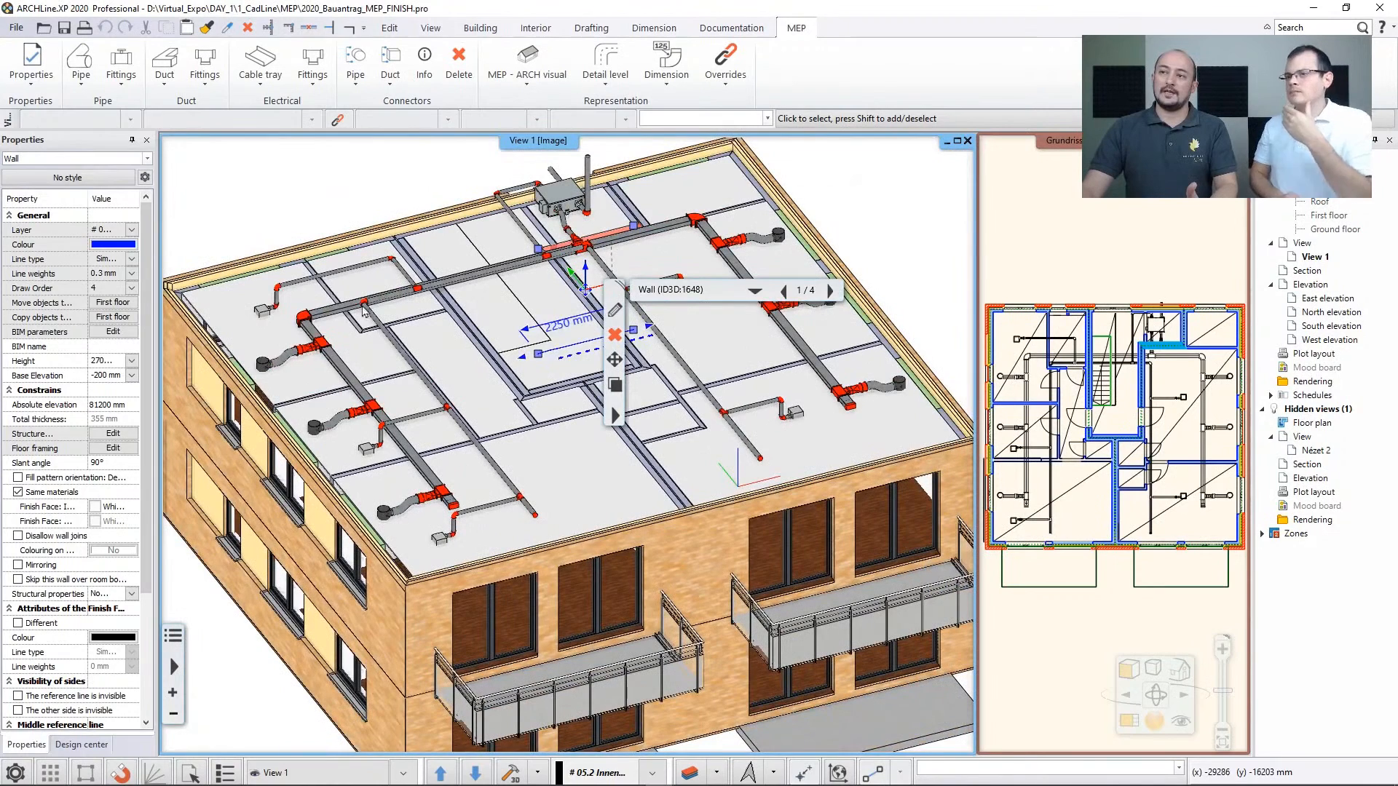
key(Escape)
click(311, 352)
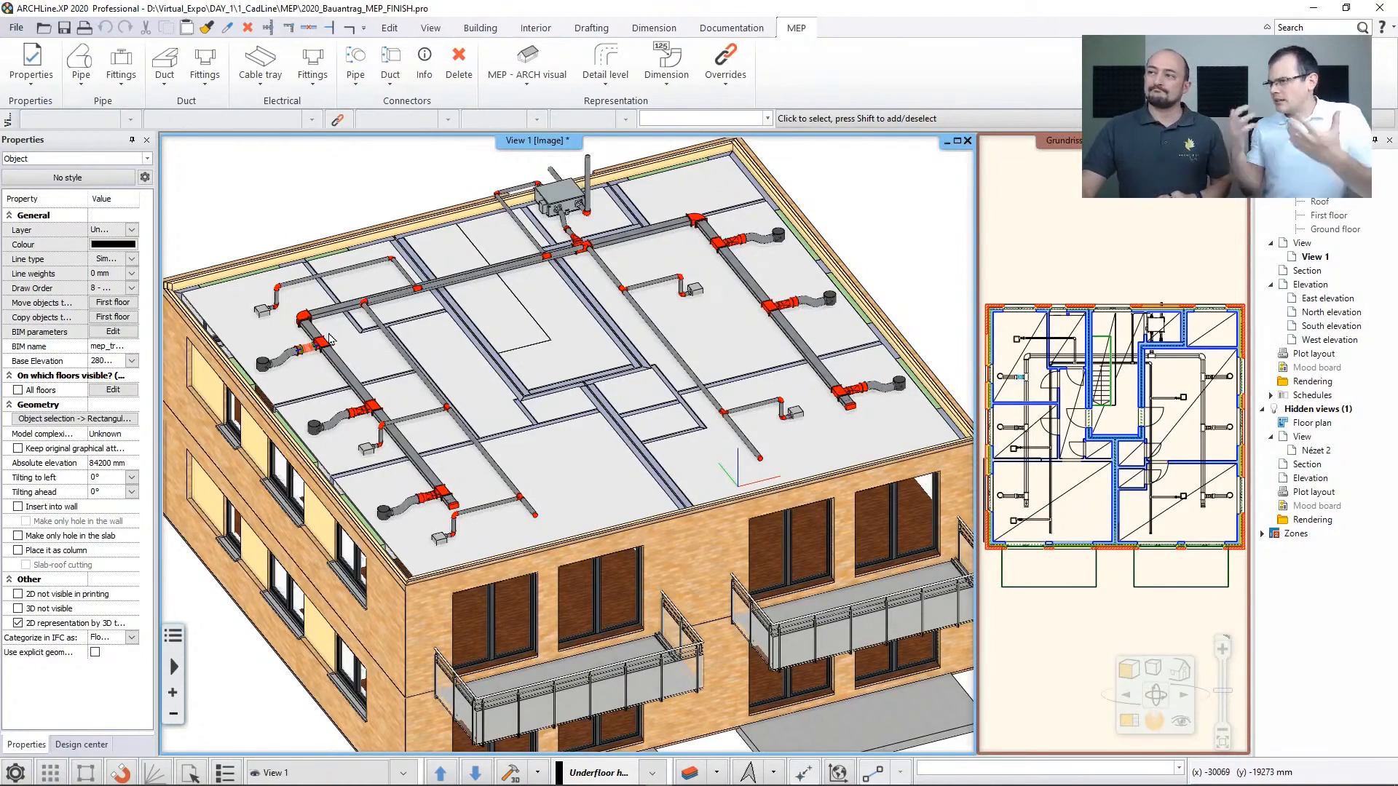
click(313, 187)
scroll(362, 240, down, 3)
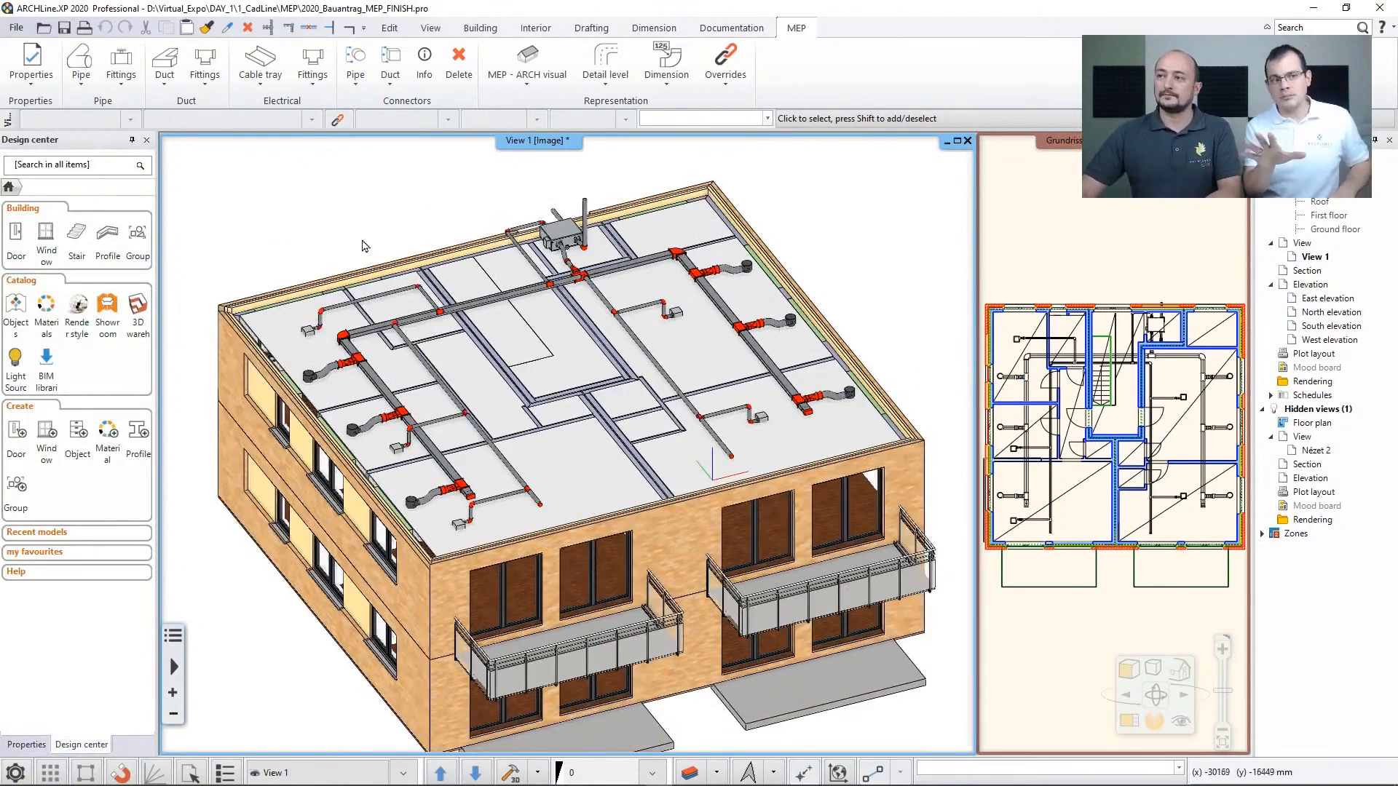
middle_drag(449, 292, 449, 263)
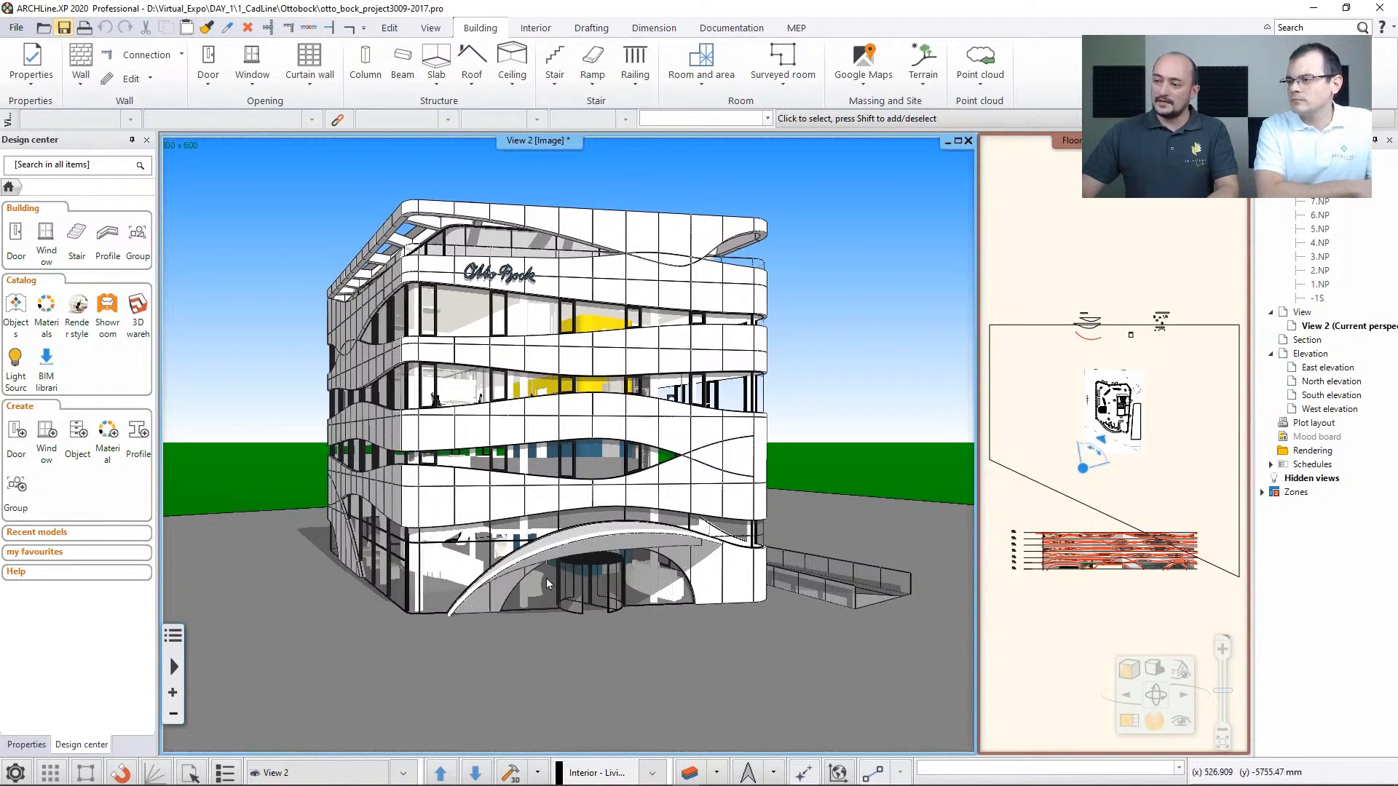
Inspect the Otto Bock building's entrance door and browse the Talos revolving doors in the BIMobject library
click(575, 597)
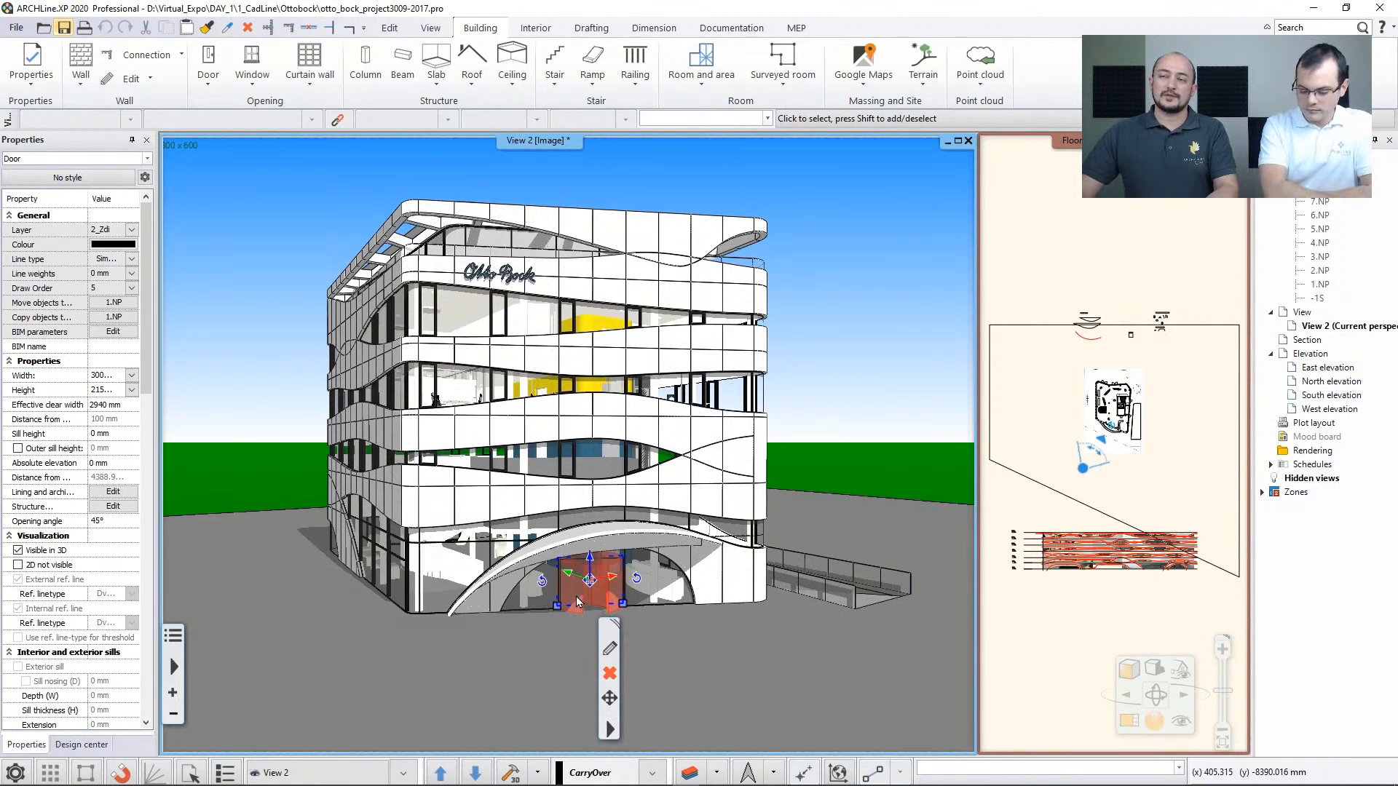
key(Escape)
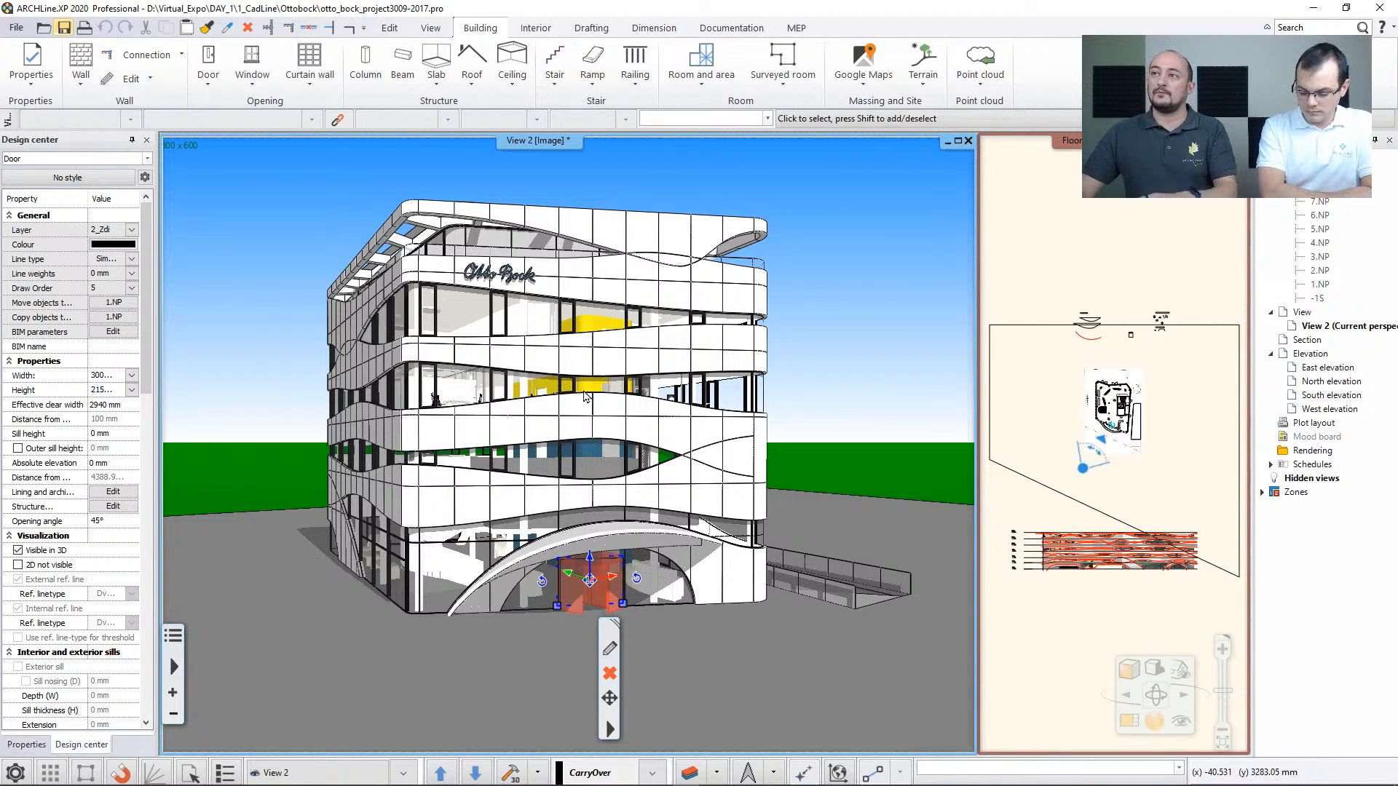
click(536, 28)
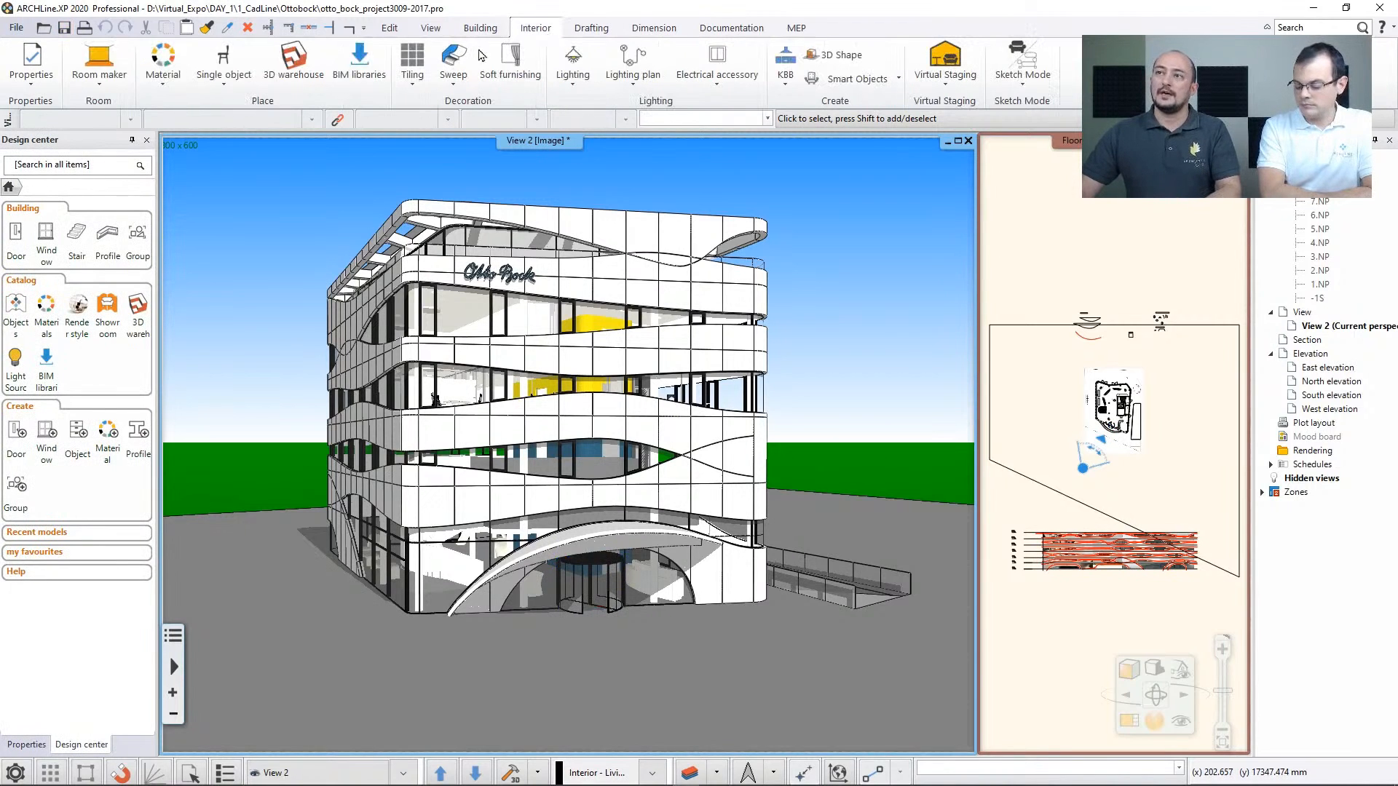
click(364, 74)
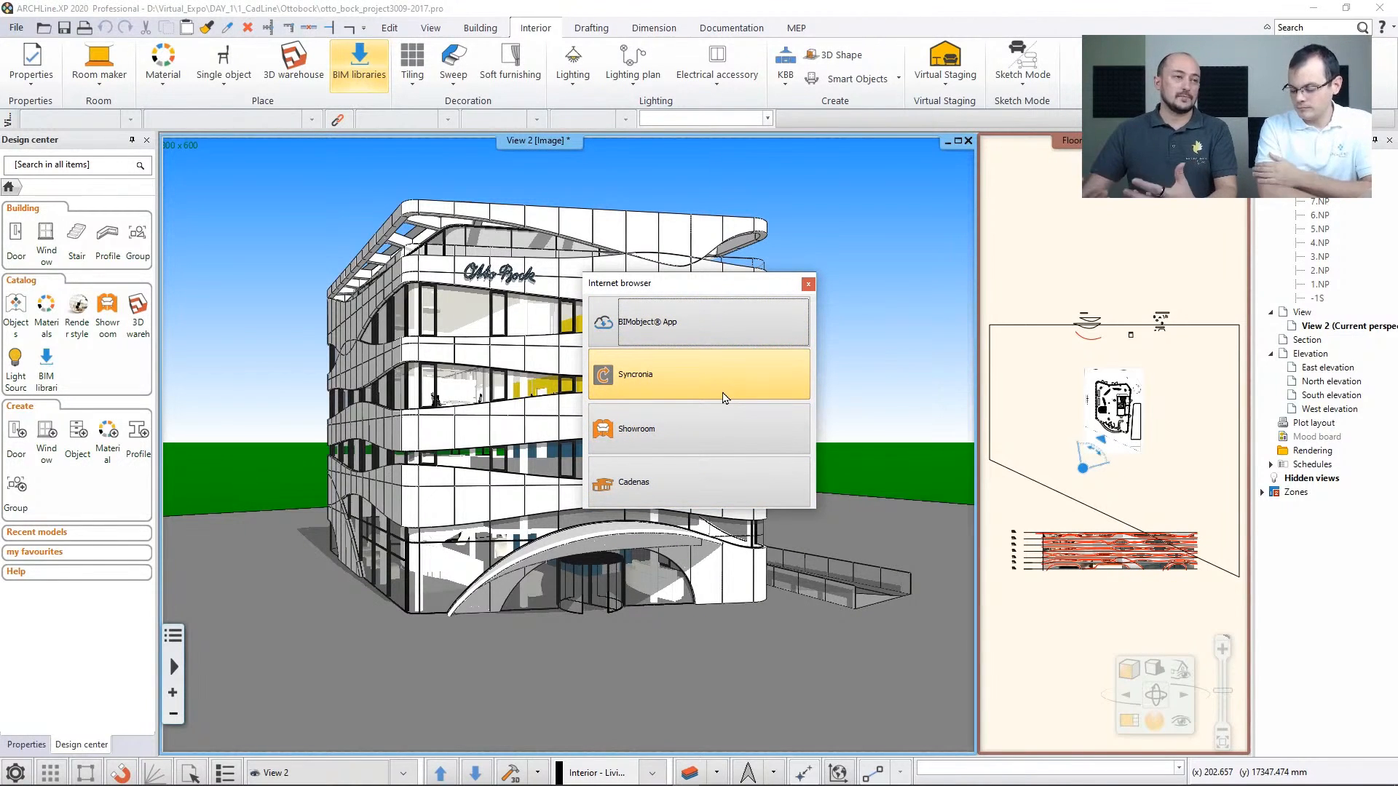
click(732, 327)
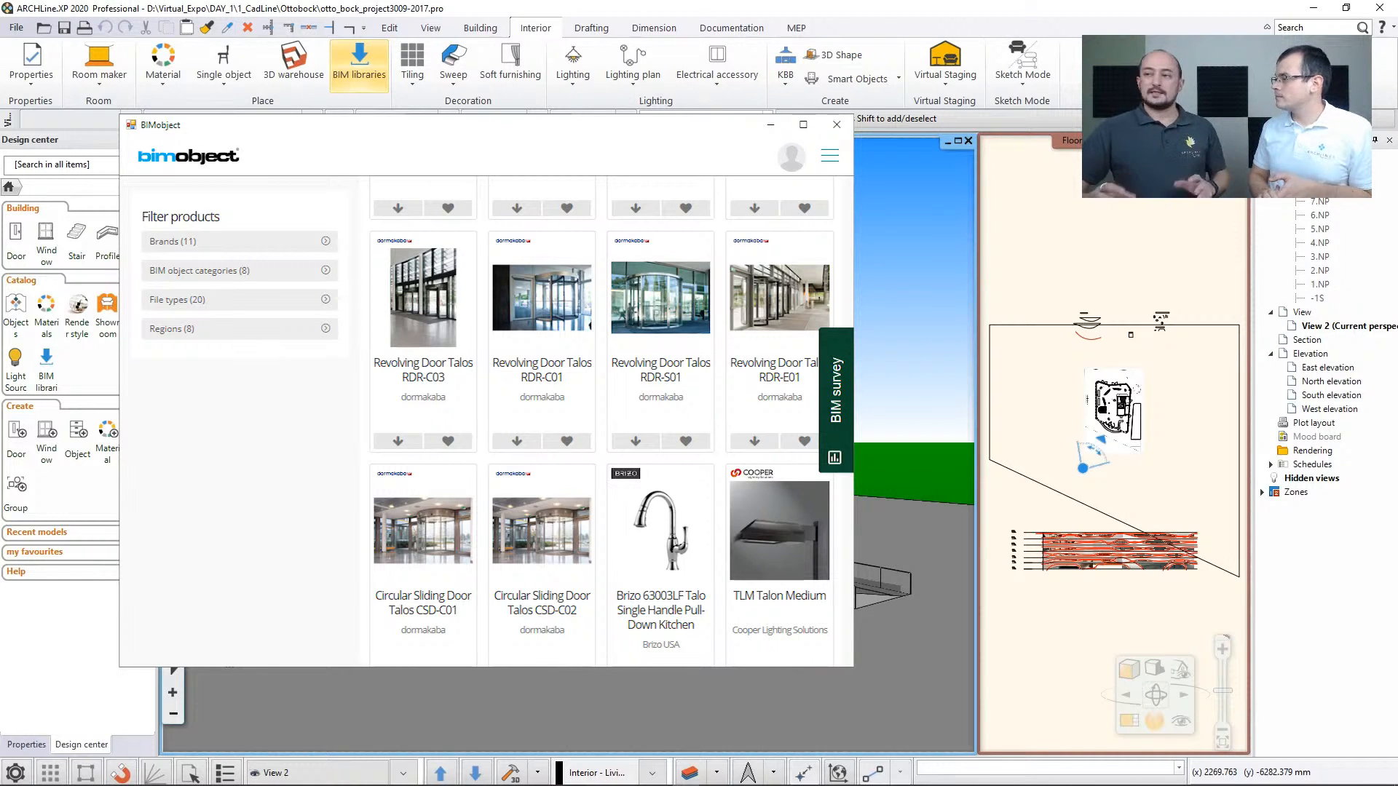
click(836, 124)
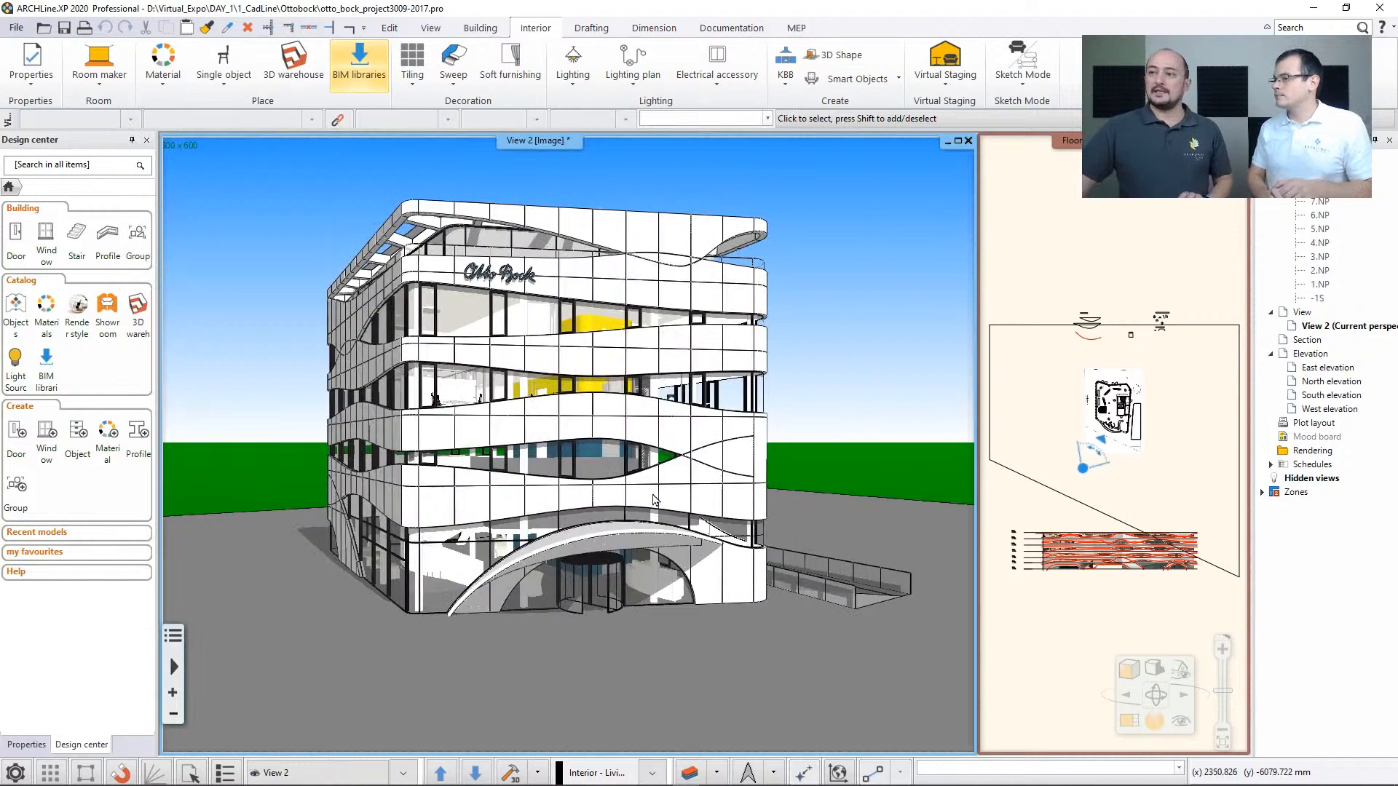
Examine the ARCHLine.XP Common group in the BIM parameters of the Otto Bock building's top-floor wall, and cancel
click(549, 282)
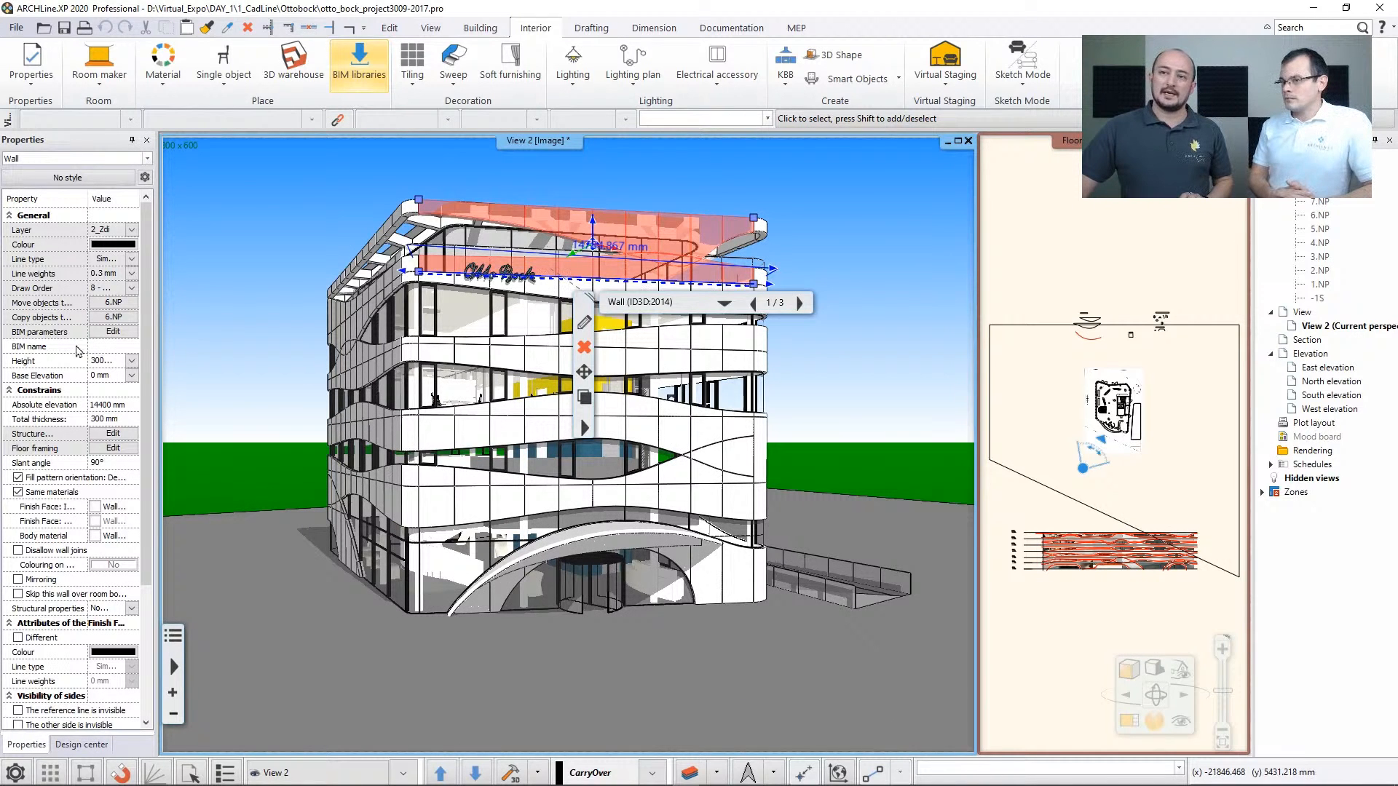
click(113, 331)
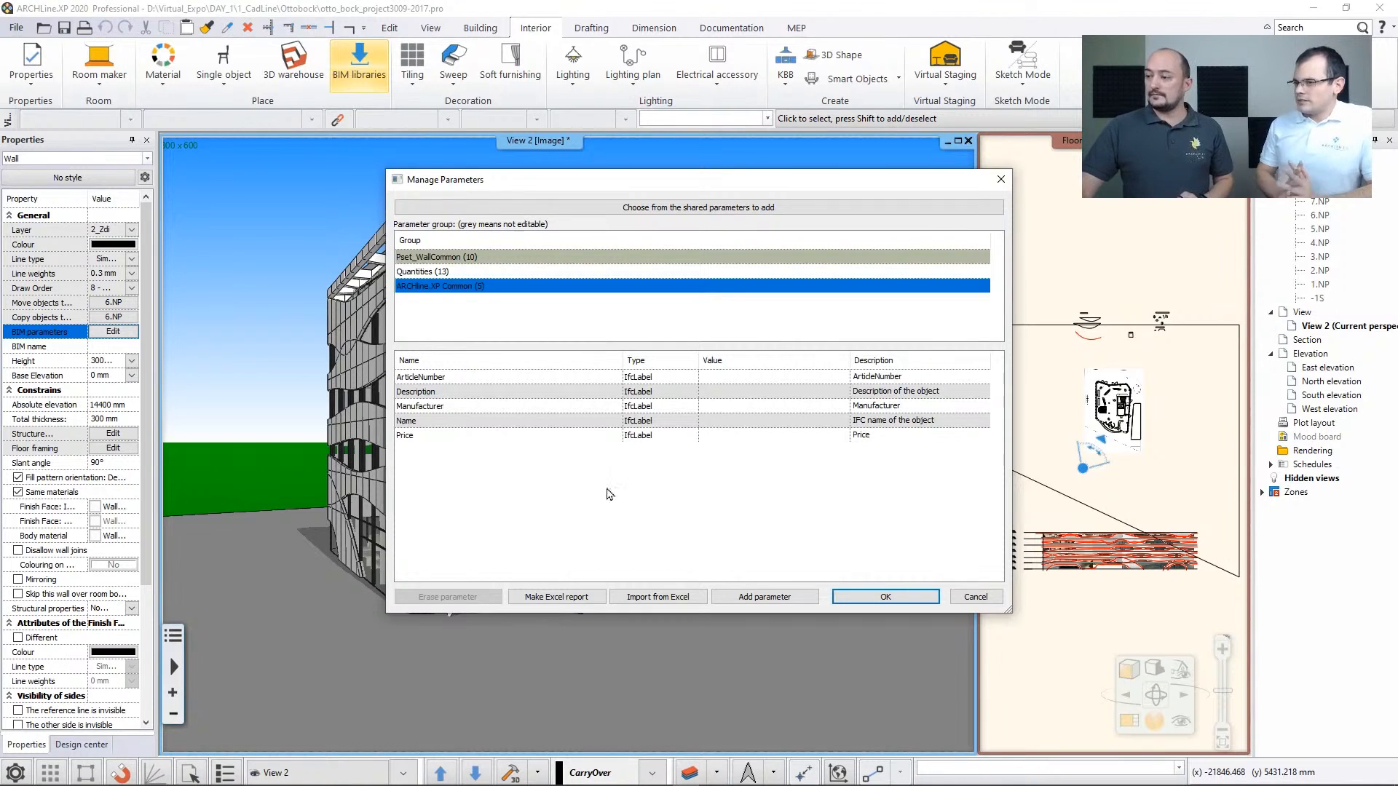
click(976, 596)
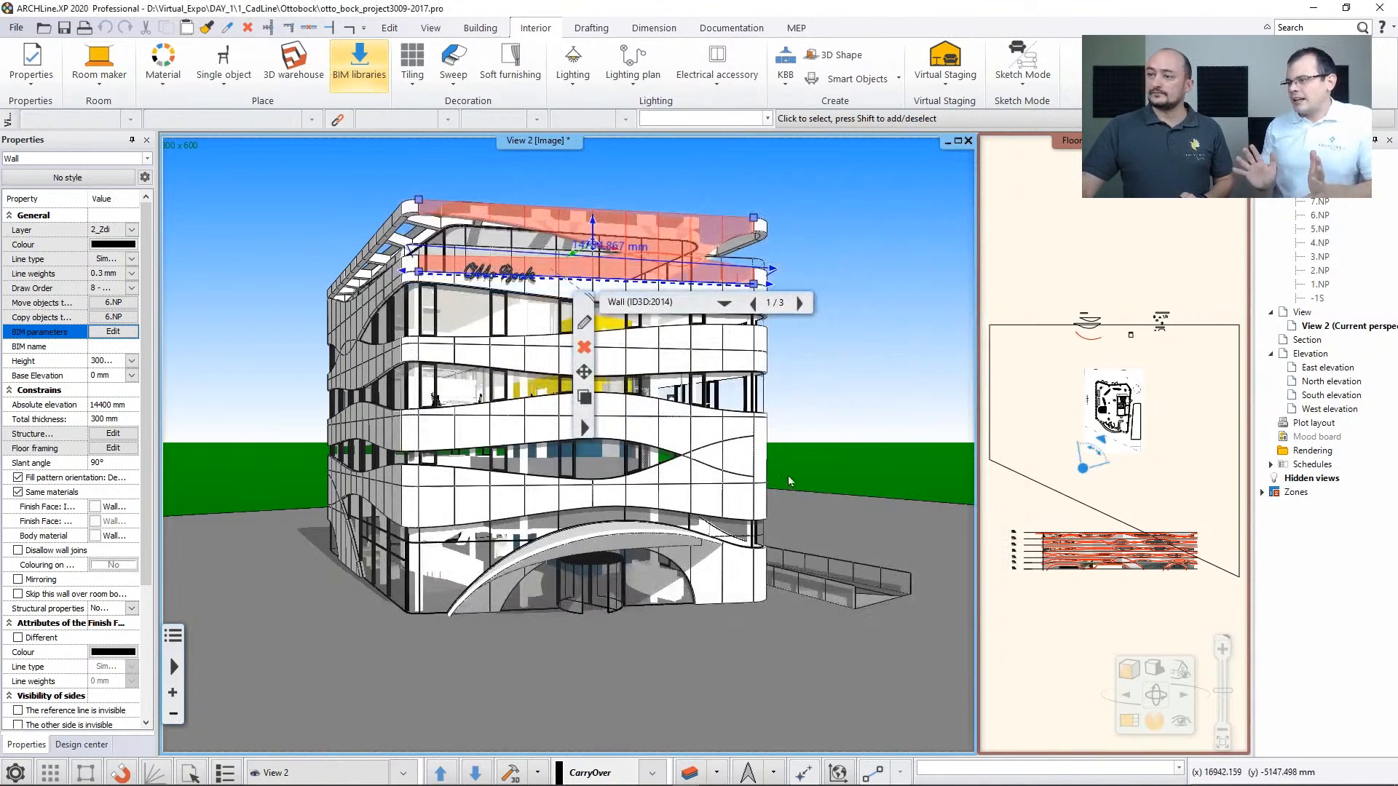
click(676, 182)
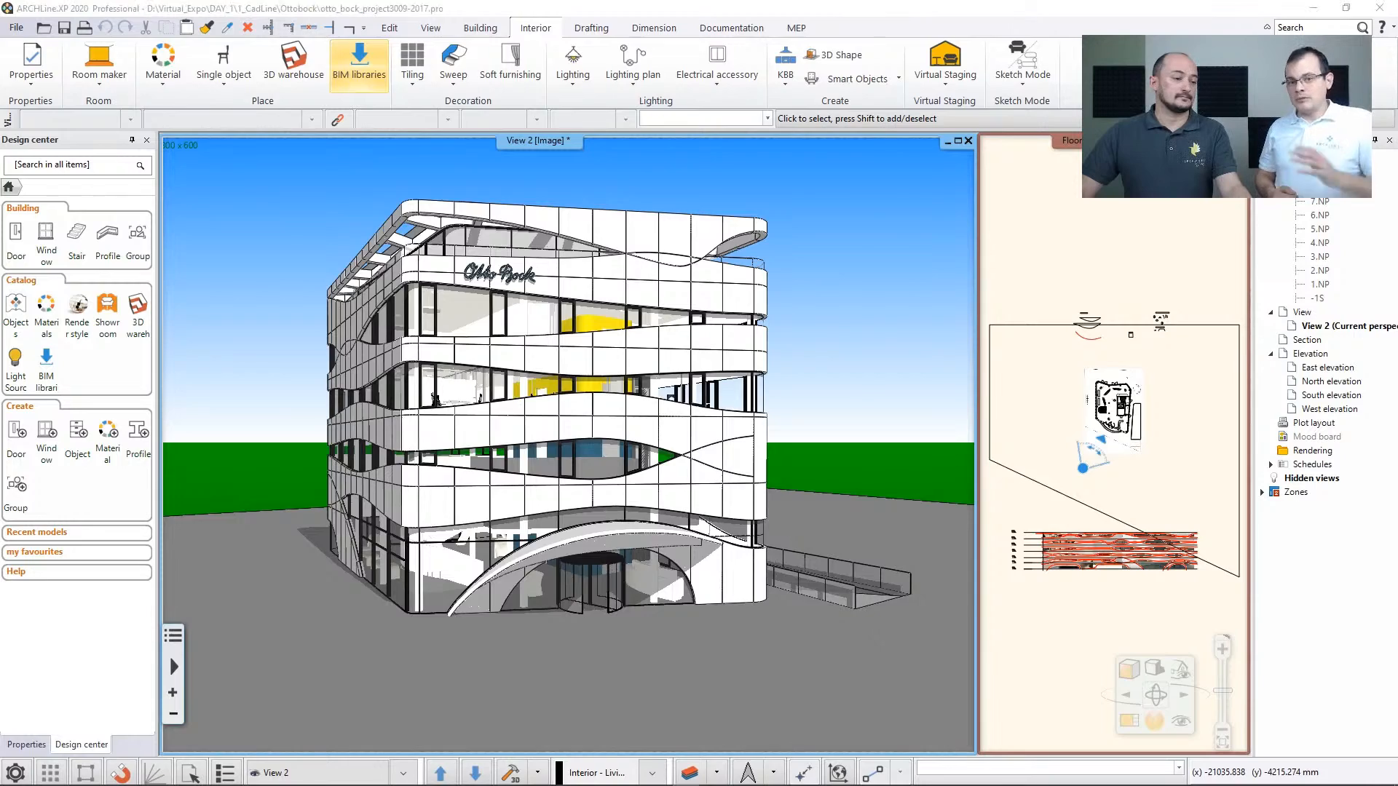
Switch to the Matterport project and view the scanned living room from its saved nappali views
key(alt+Tab)
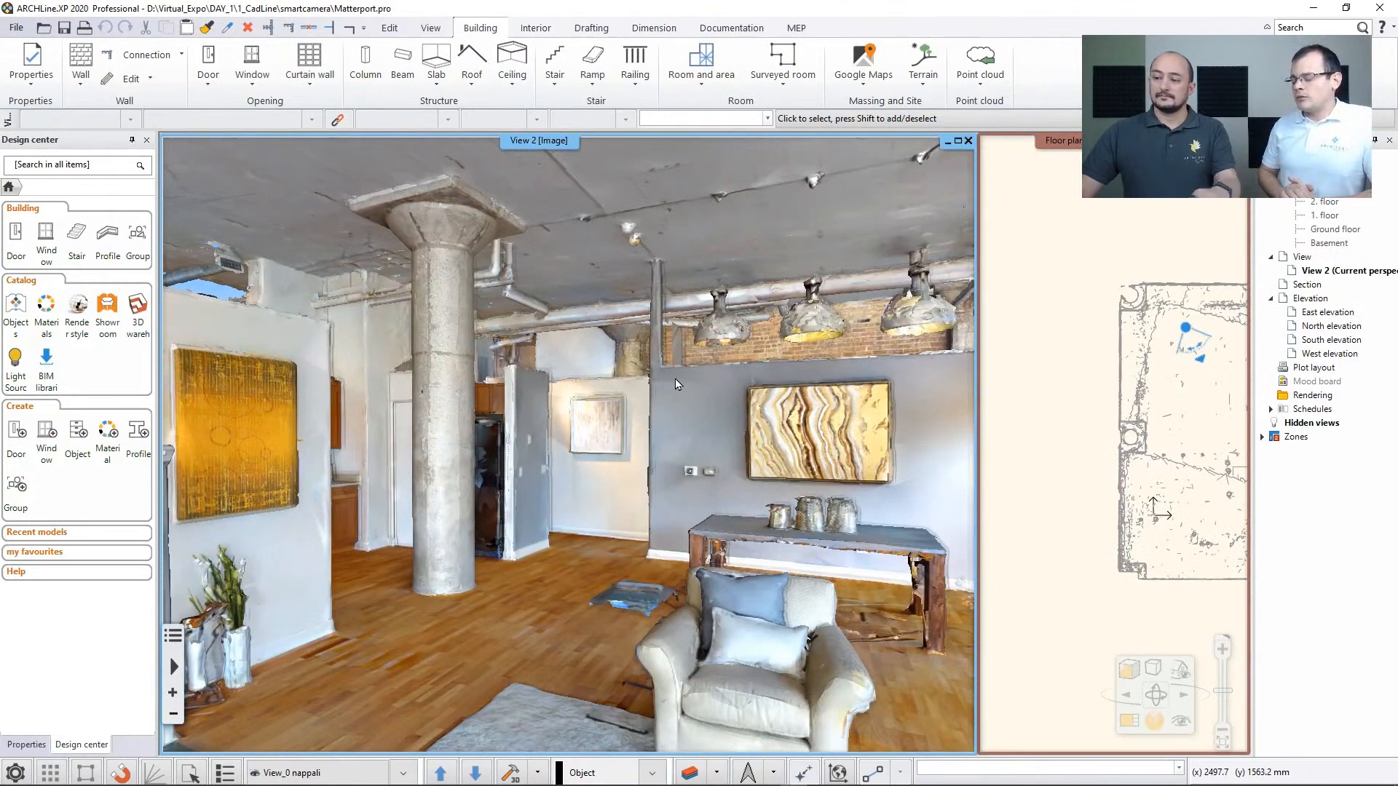
key(Page_Down)
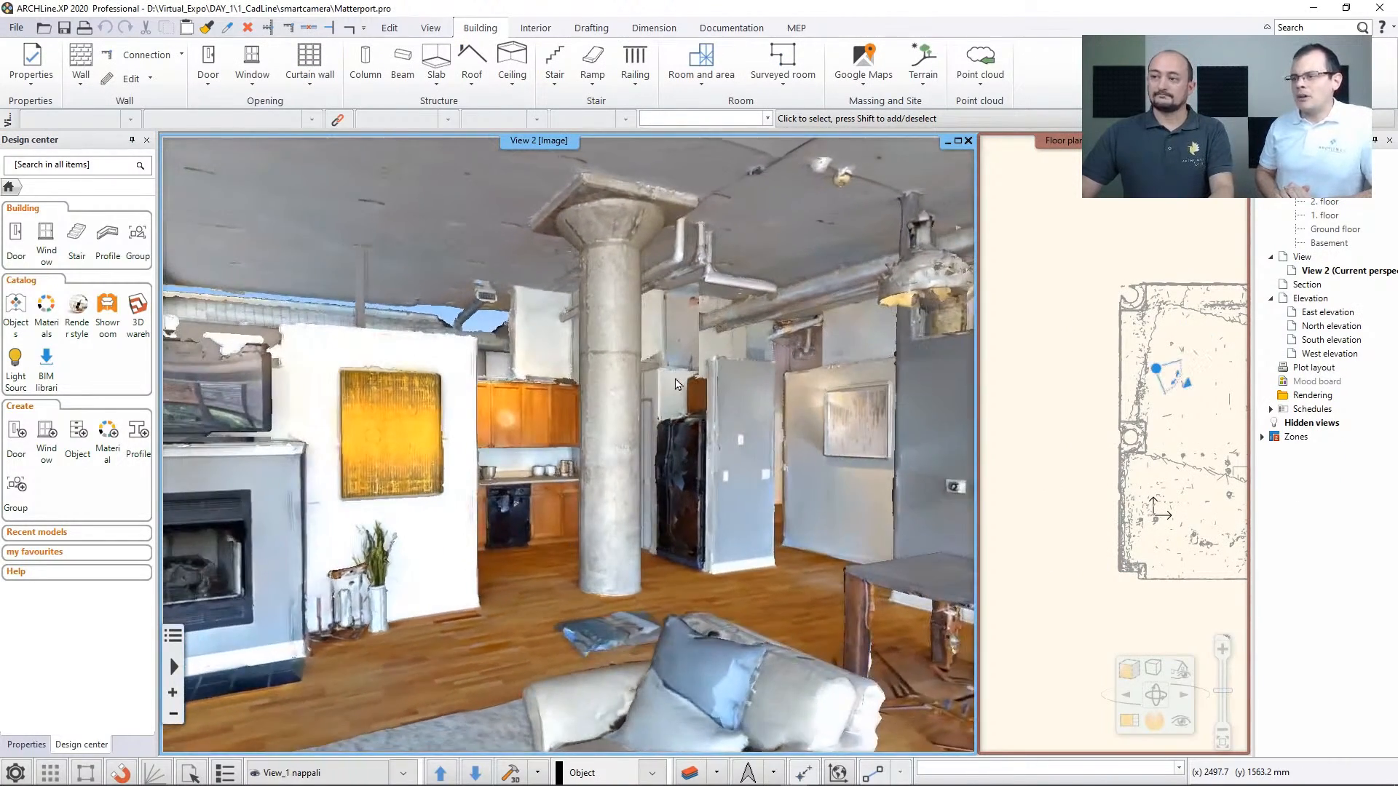
key(Page_Down)
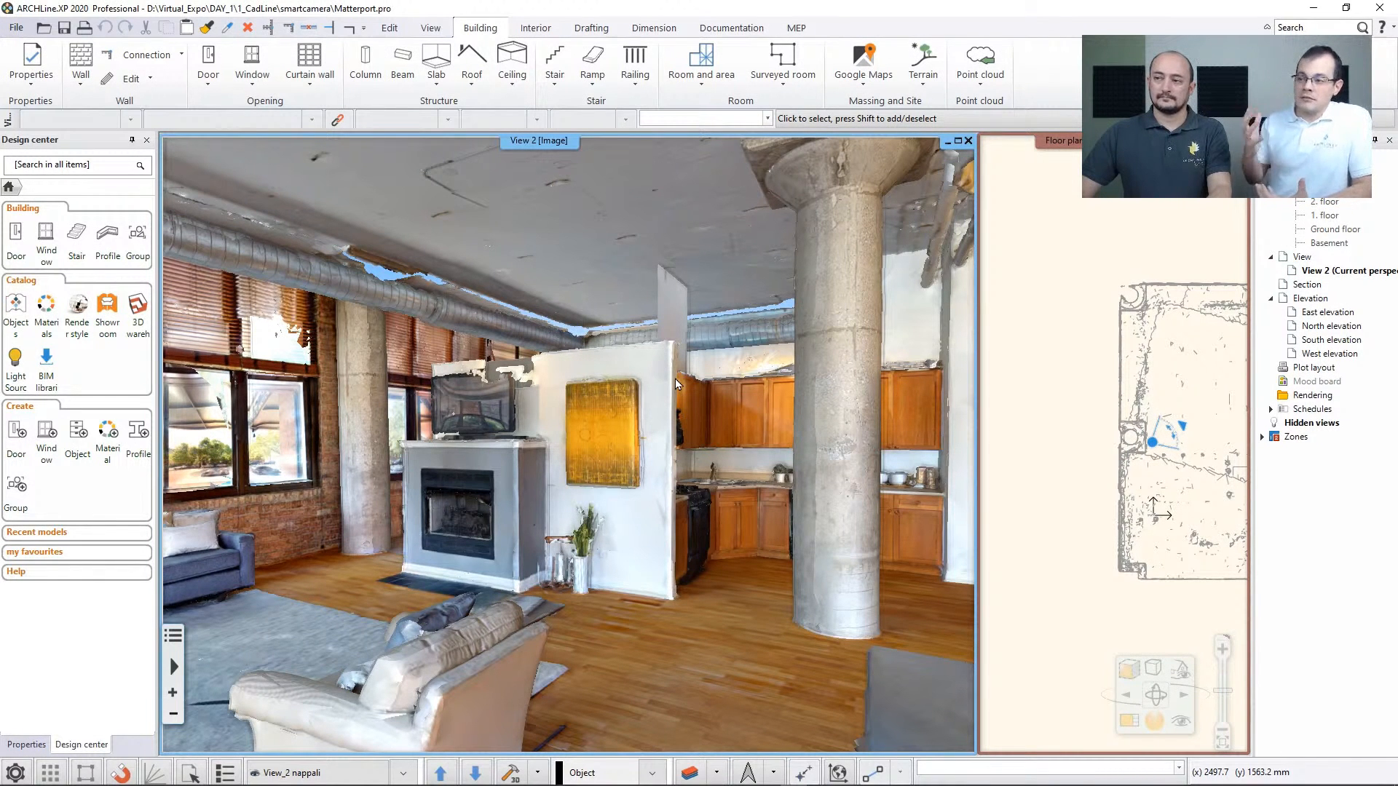
click(675, 379)
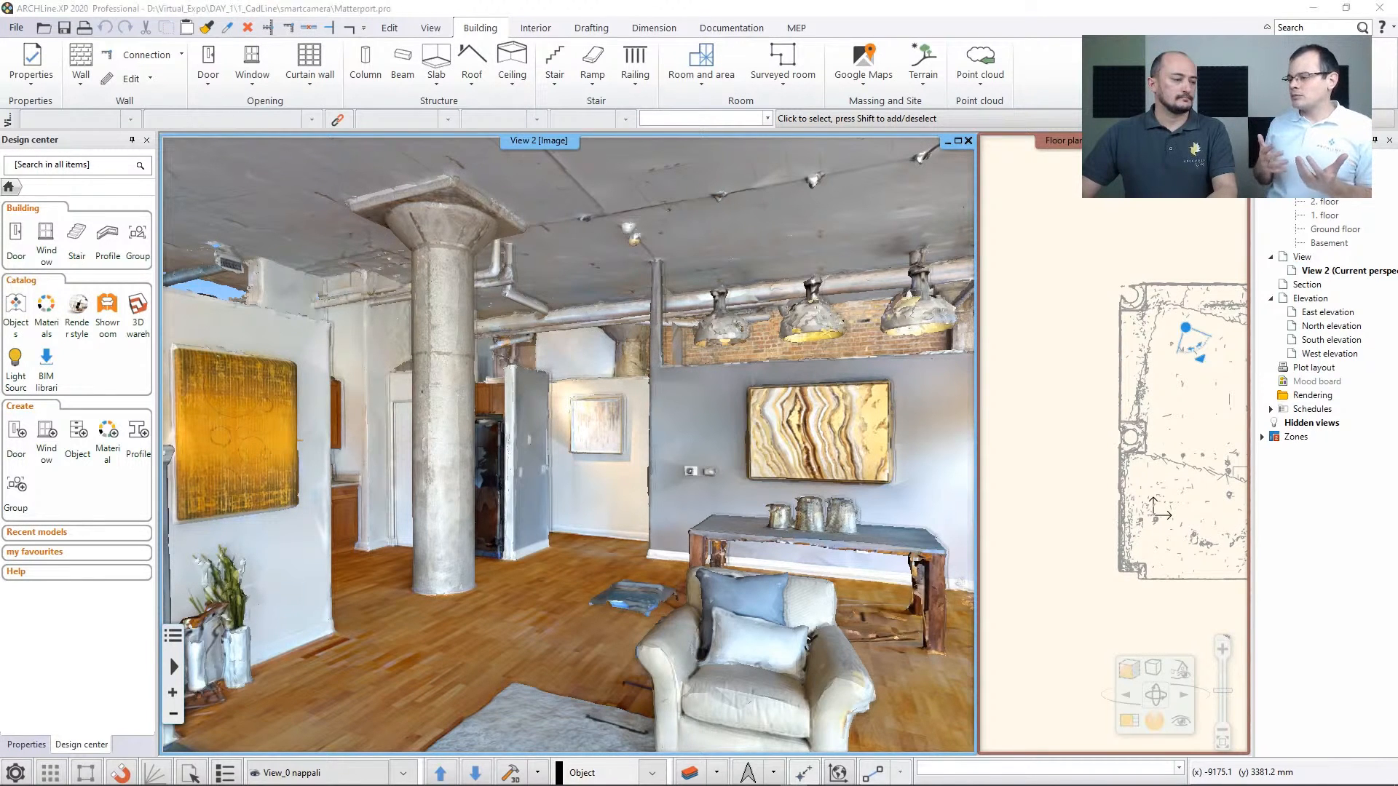
Switch to the elata_nova project and bring its ground floor plan into the main view
key(alt+Tab)
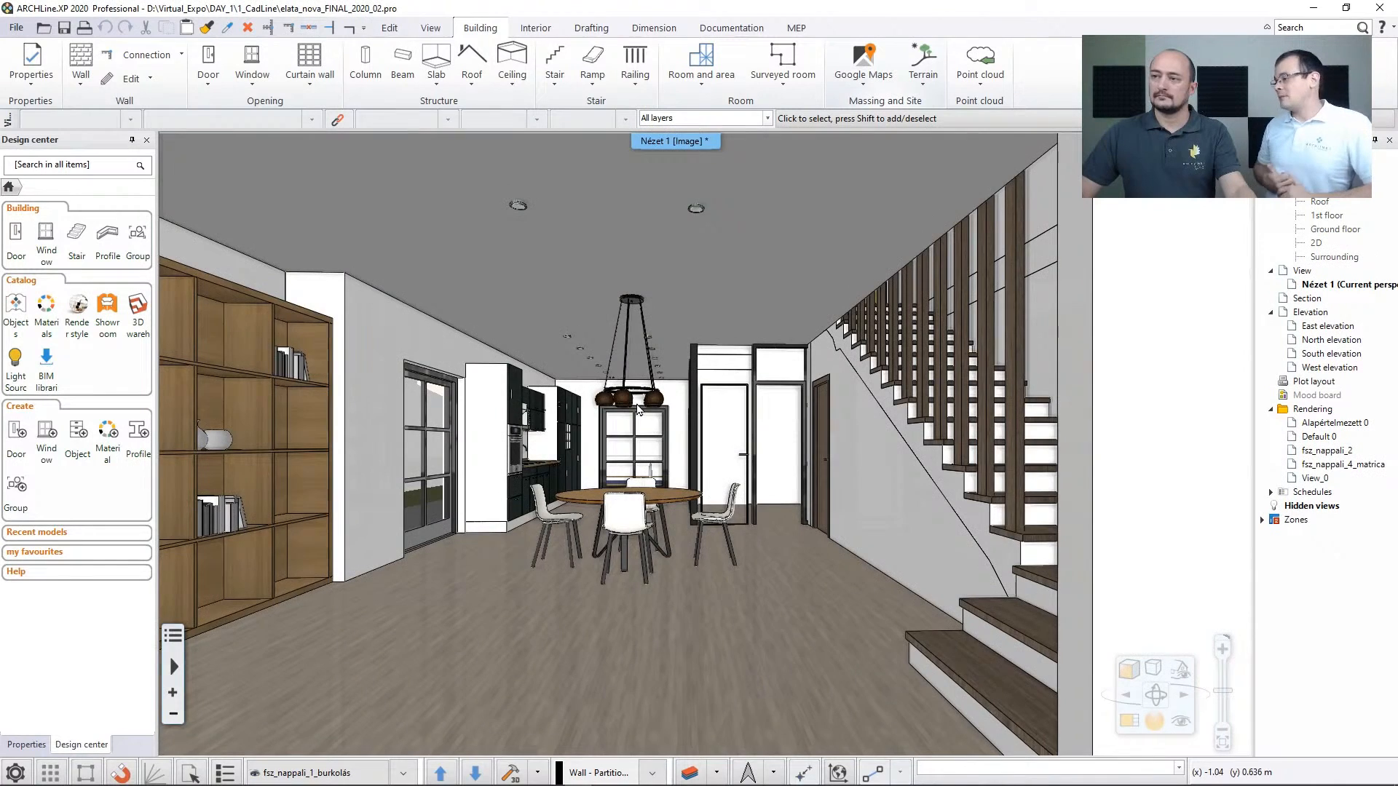
key(F12)
scroll(653, 403, down, 2)
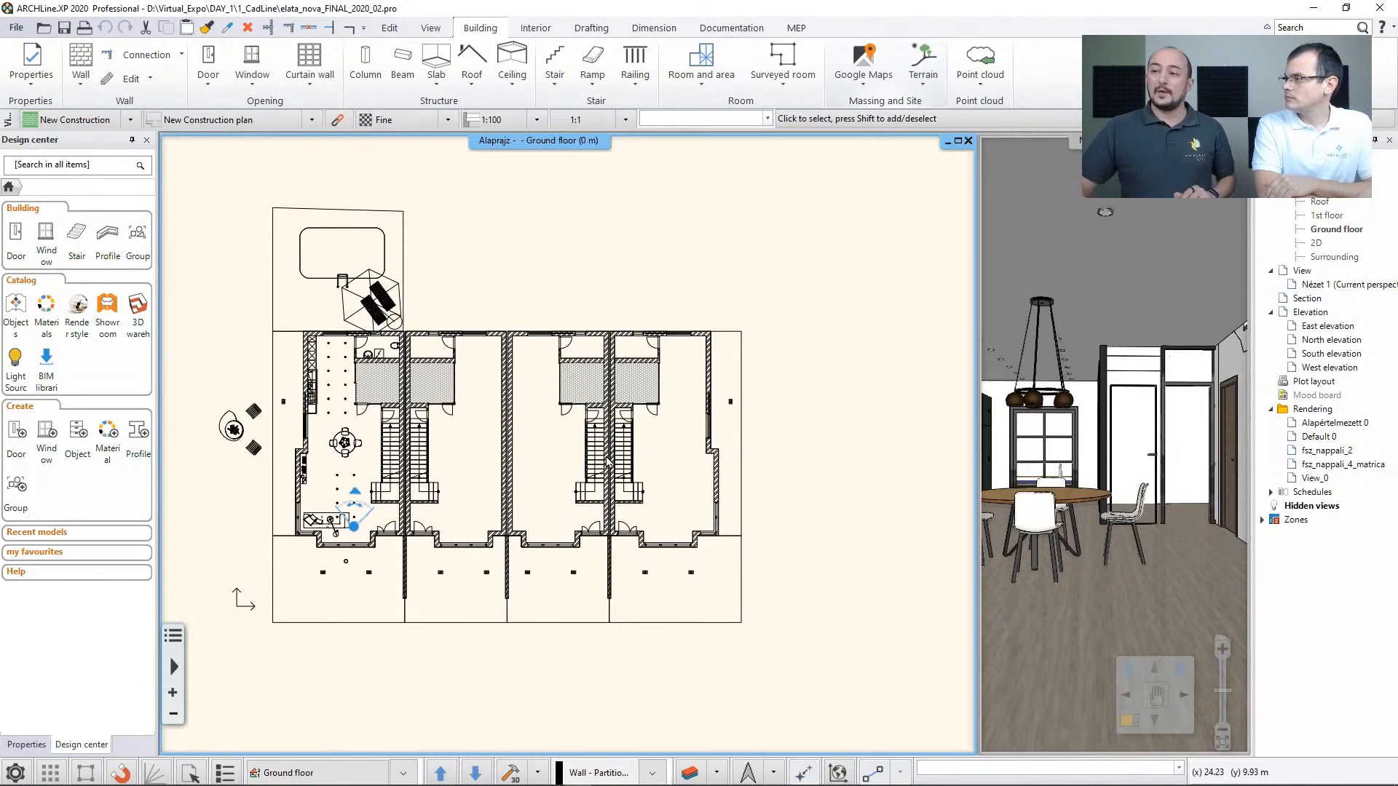
middle_drag(607, 462, 582, 459)
Place a Door Schedule for all floors, sorted by floor and style with grand totals, above the row houses on the ground floor plan
click(730, 28)
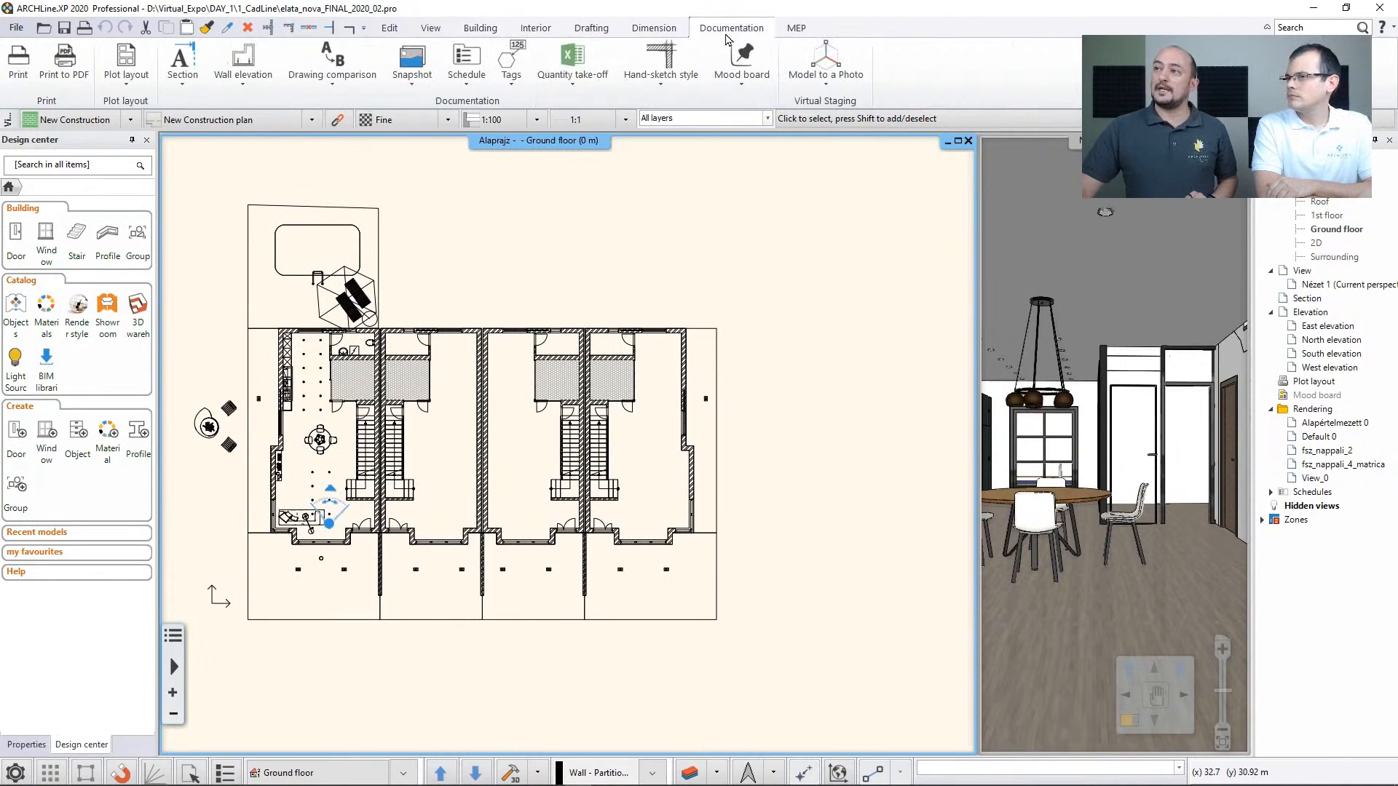
click(574, 86)
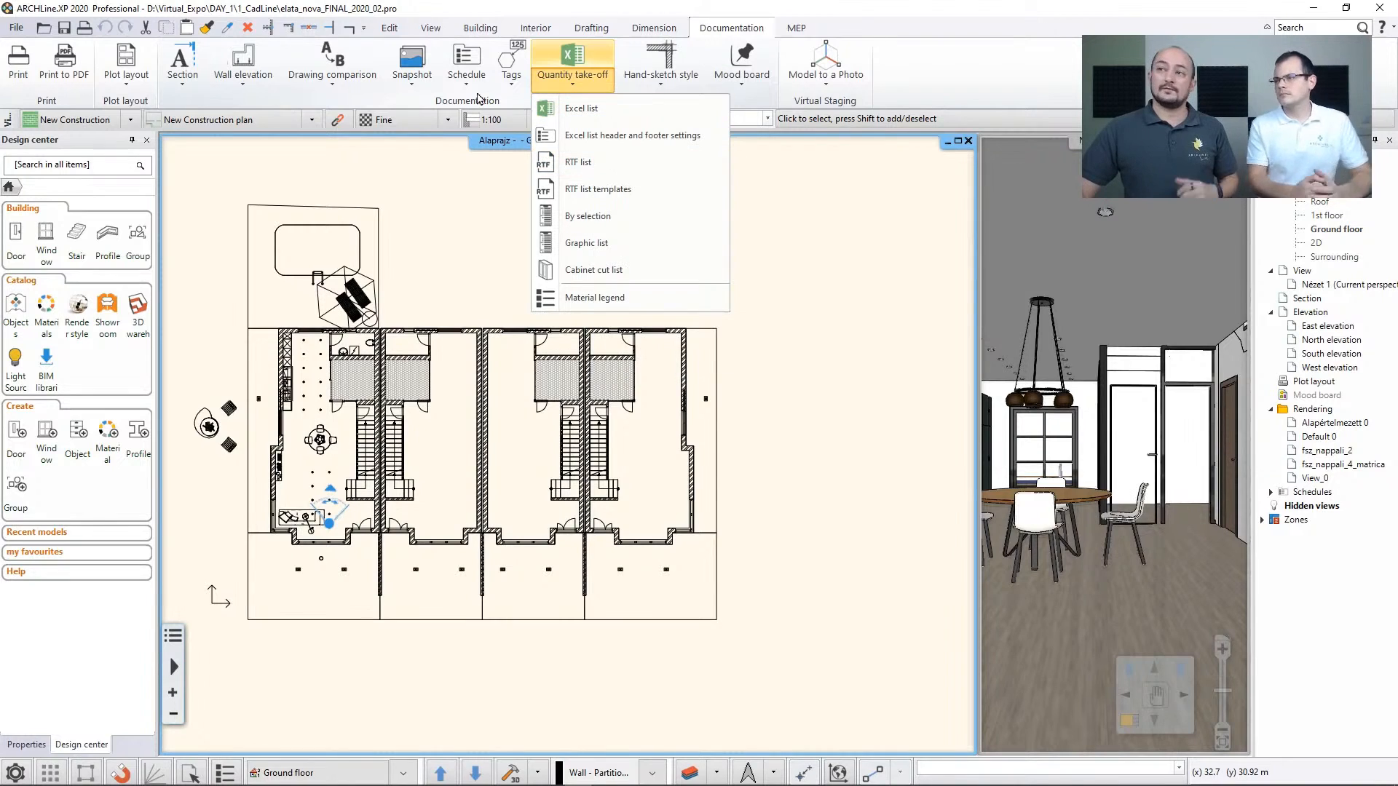
click(467, 86)
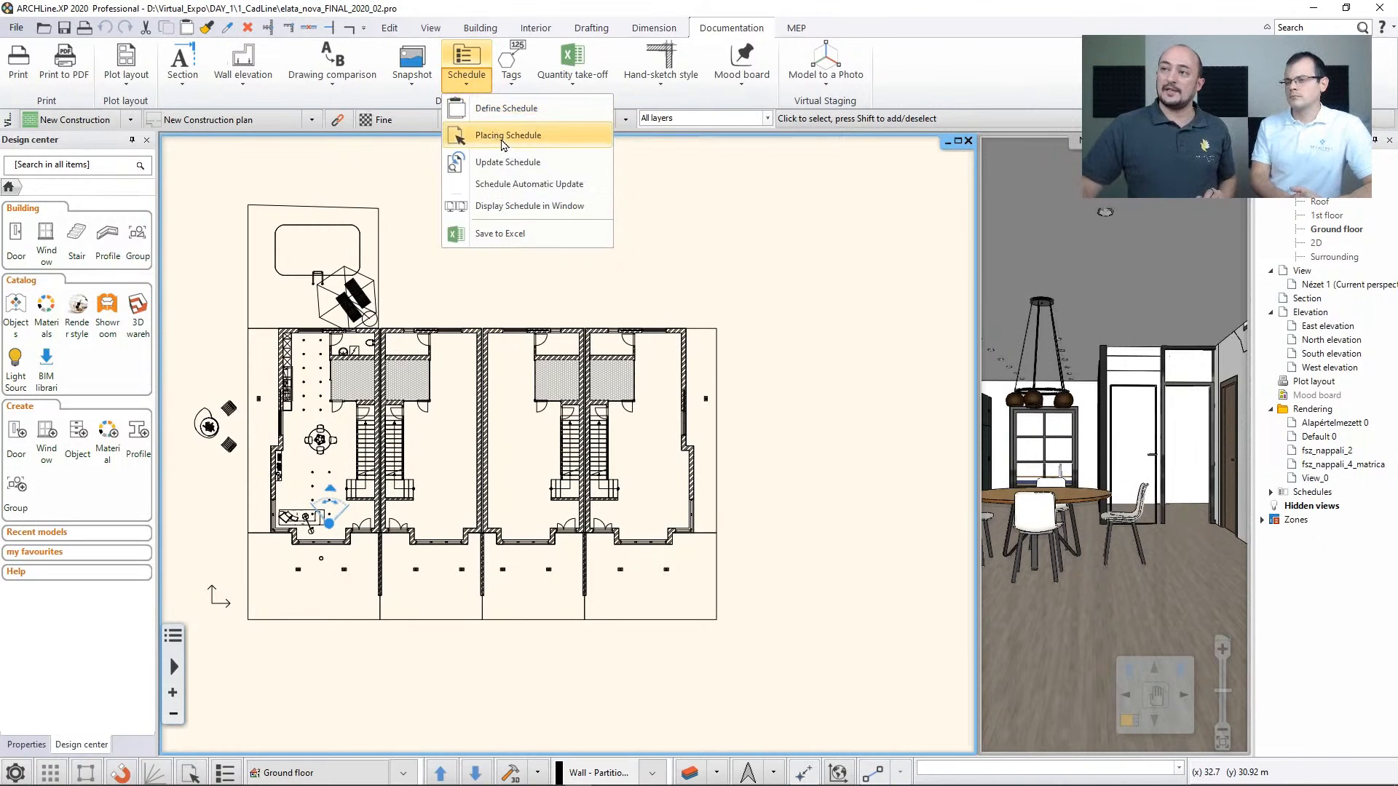
click(502, 137)
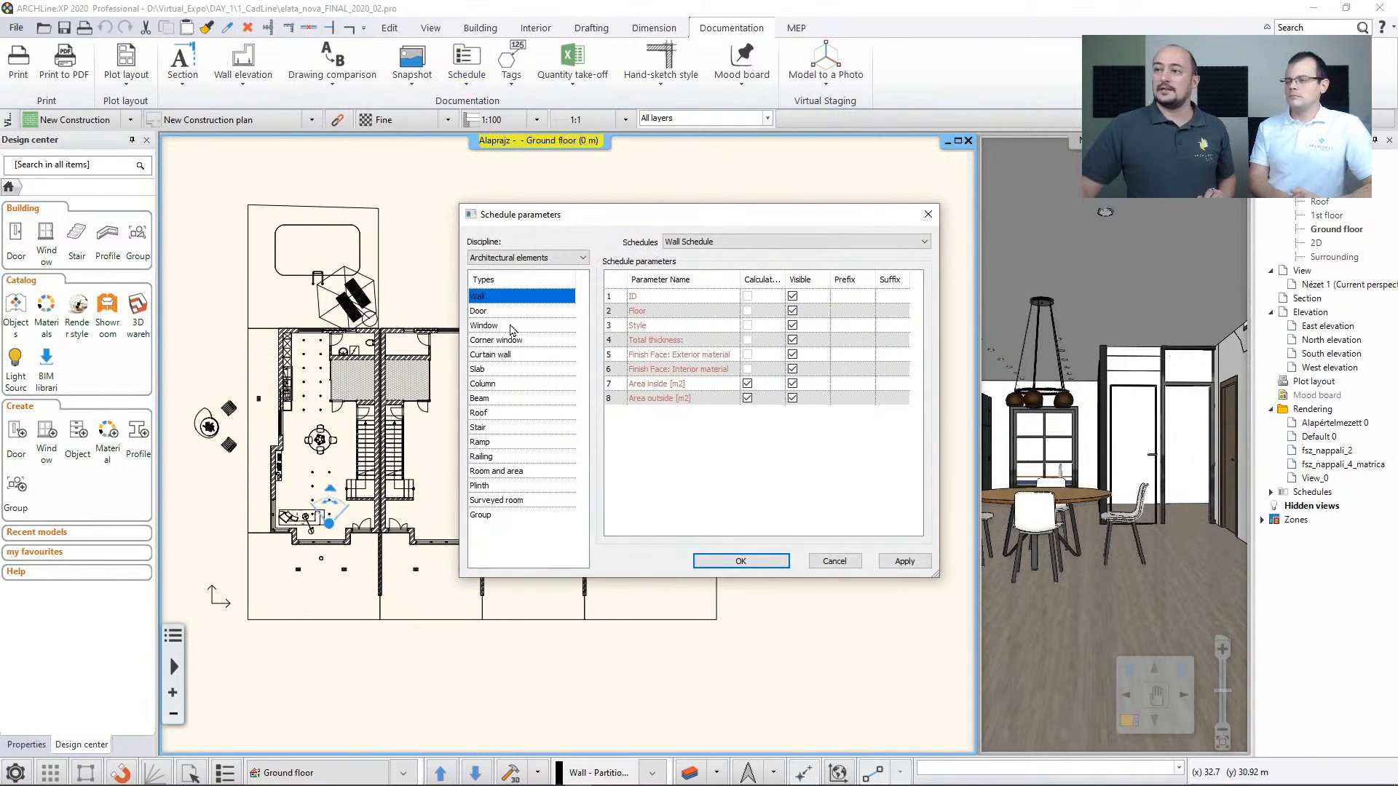
click(479, 314)
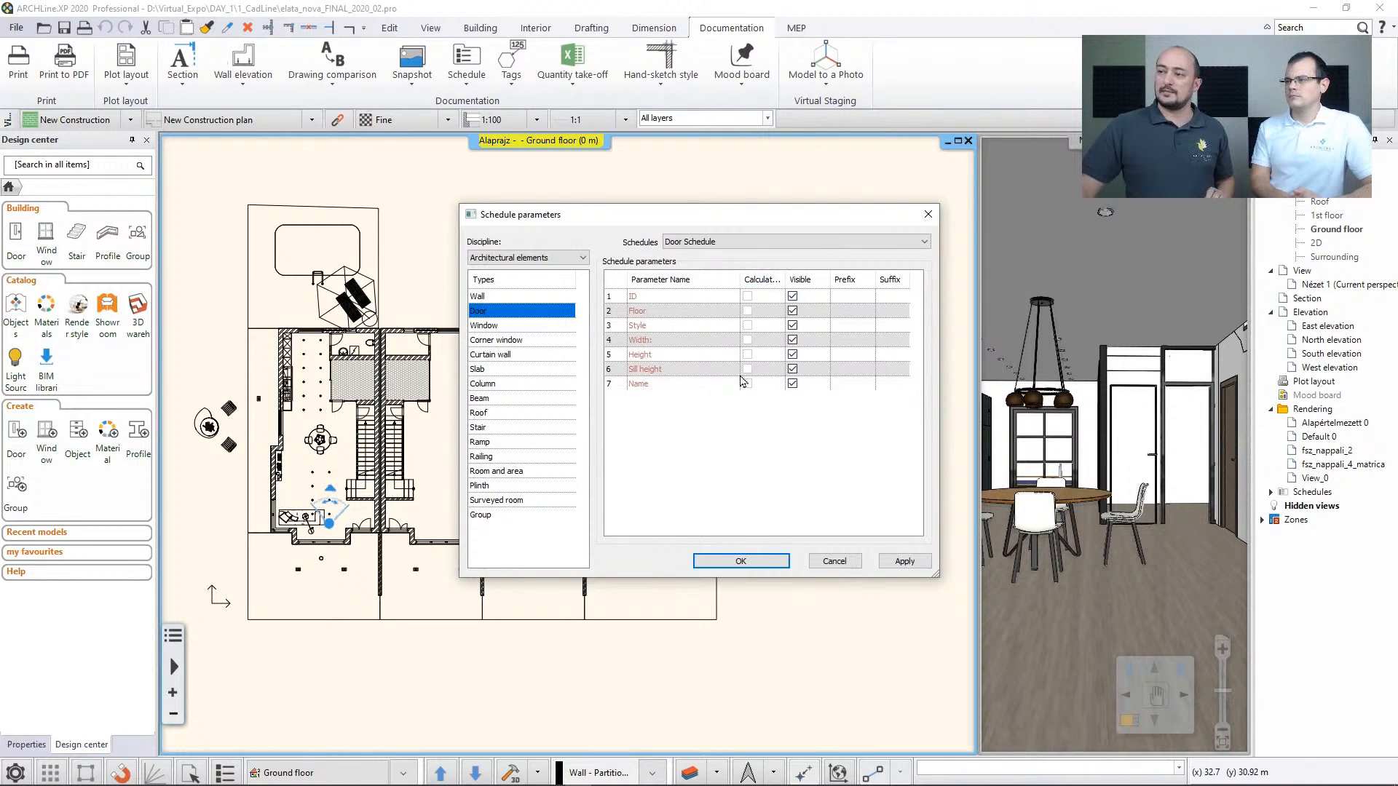
click(740, 560)
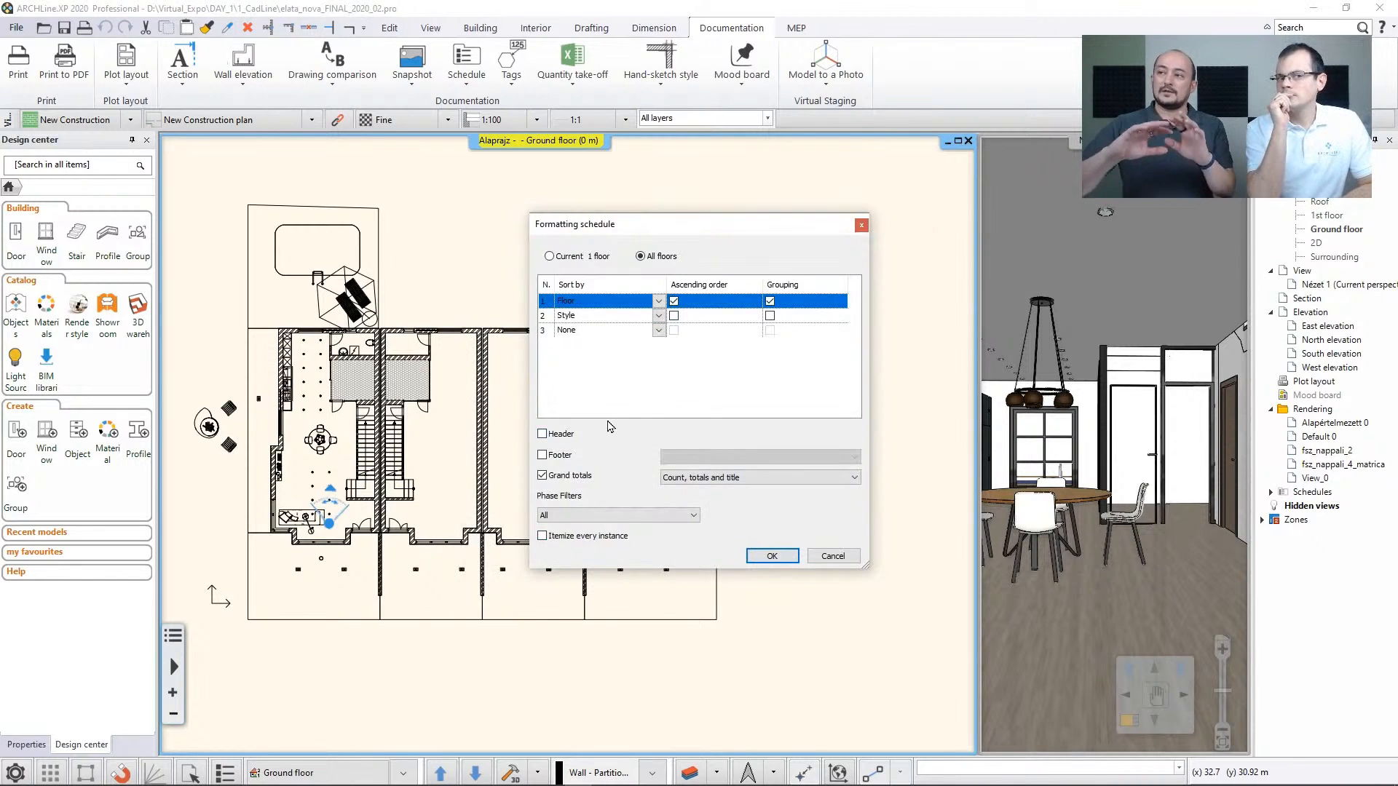
click(772, 555)
click(540, 301)
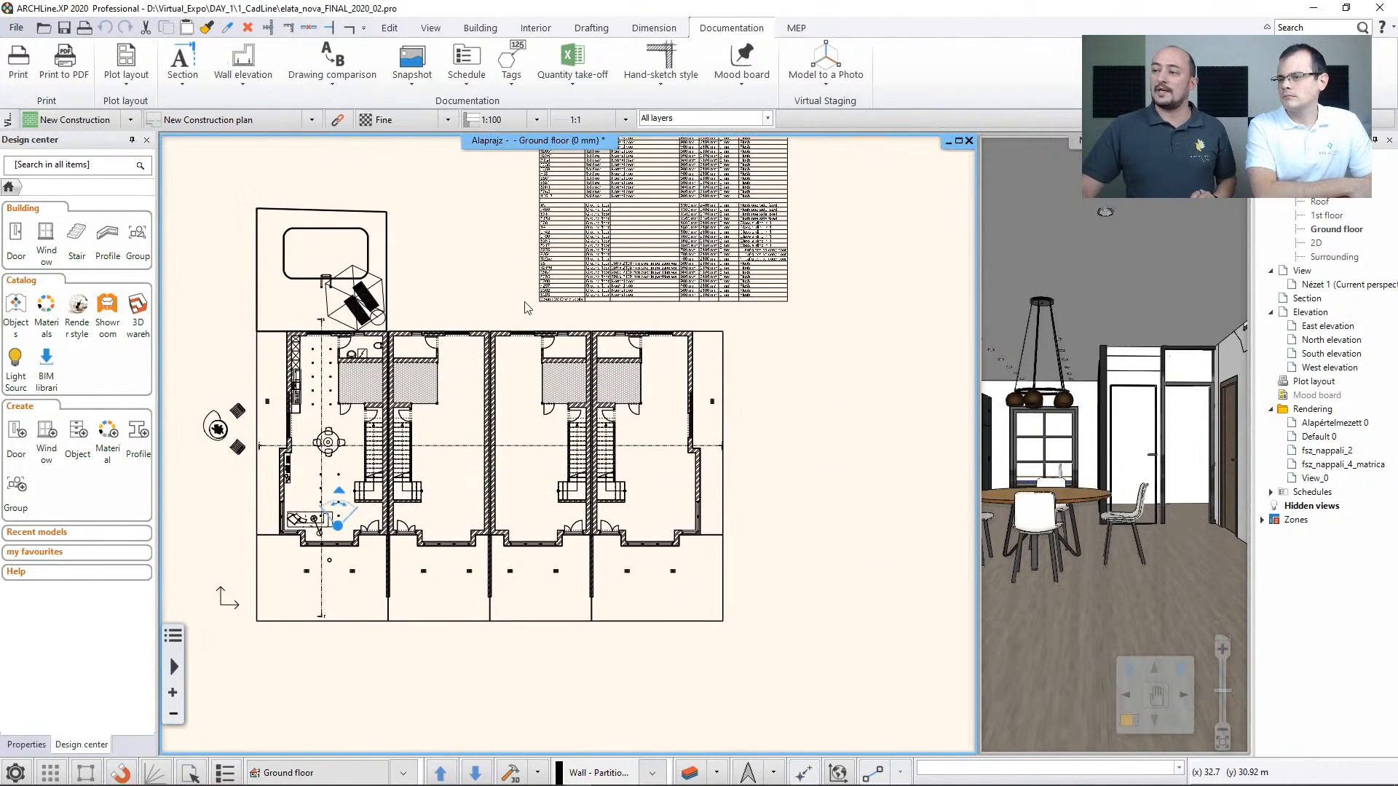
Select the door schedule and trace several ground floor entries to their doors in the plan with the row markers, and deselect it
scroll(728, 313, up, 3)
scroll(770, 319, up, 2)
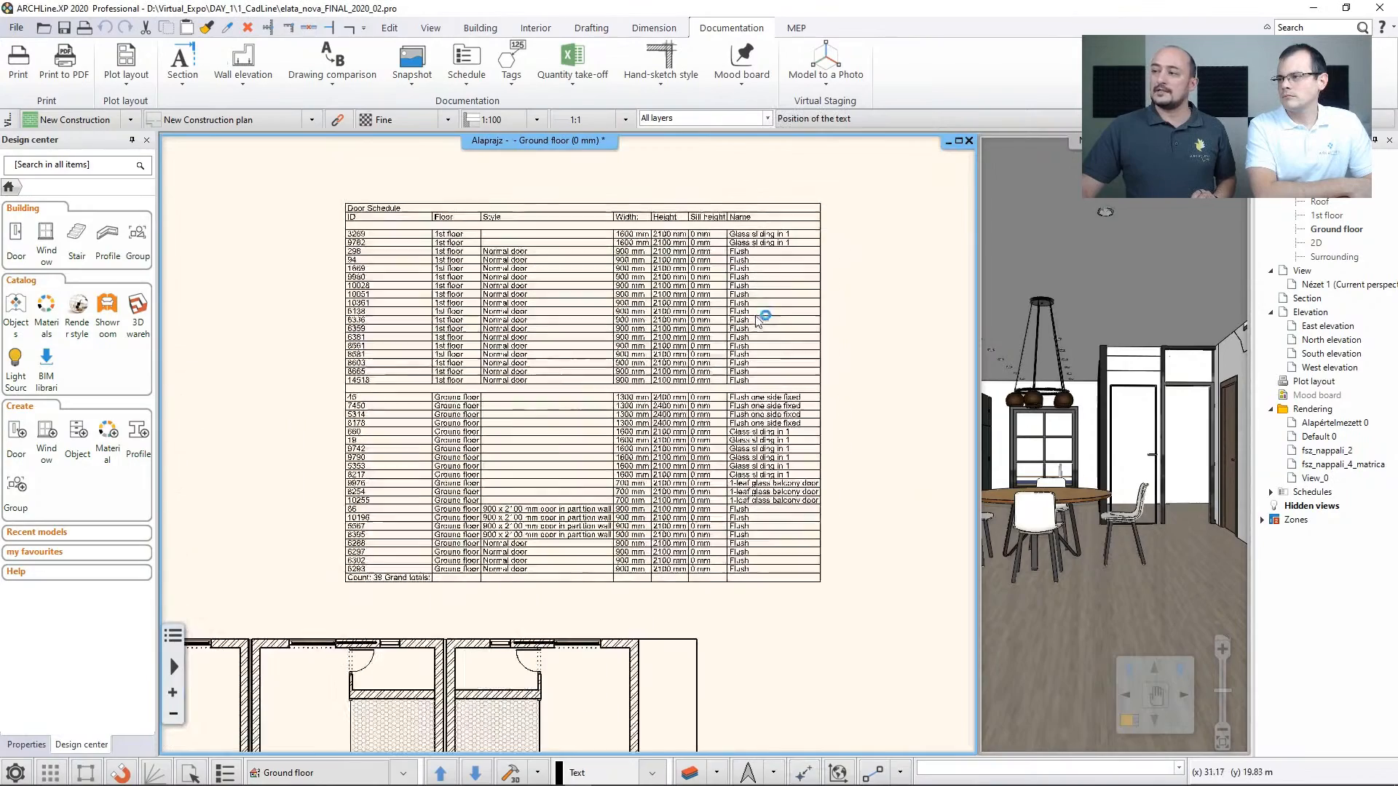
middle_drag(659, 218, 947, 150)
click(690, 358)
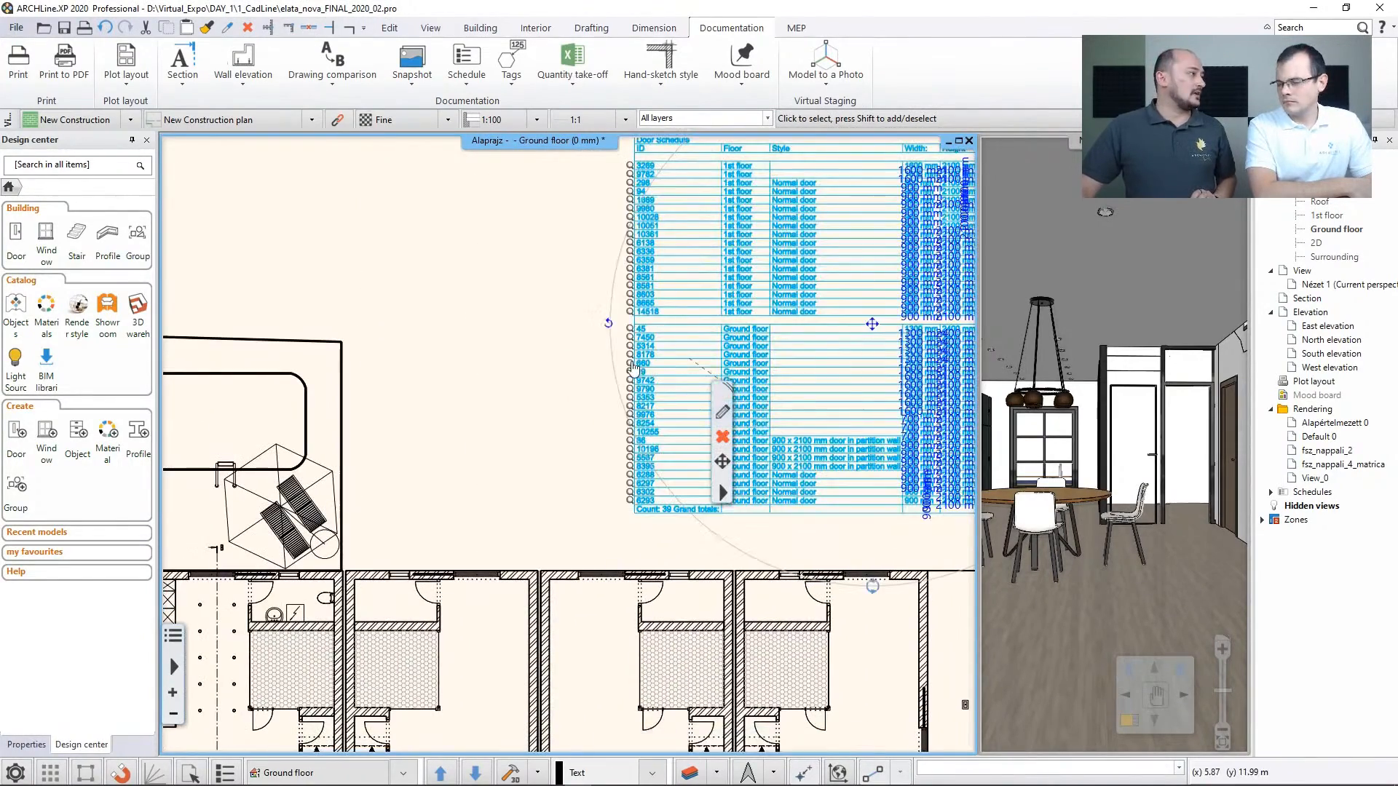
mouse_move(632, 362)
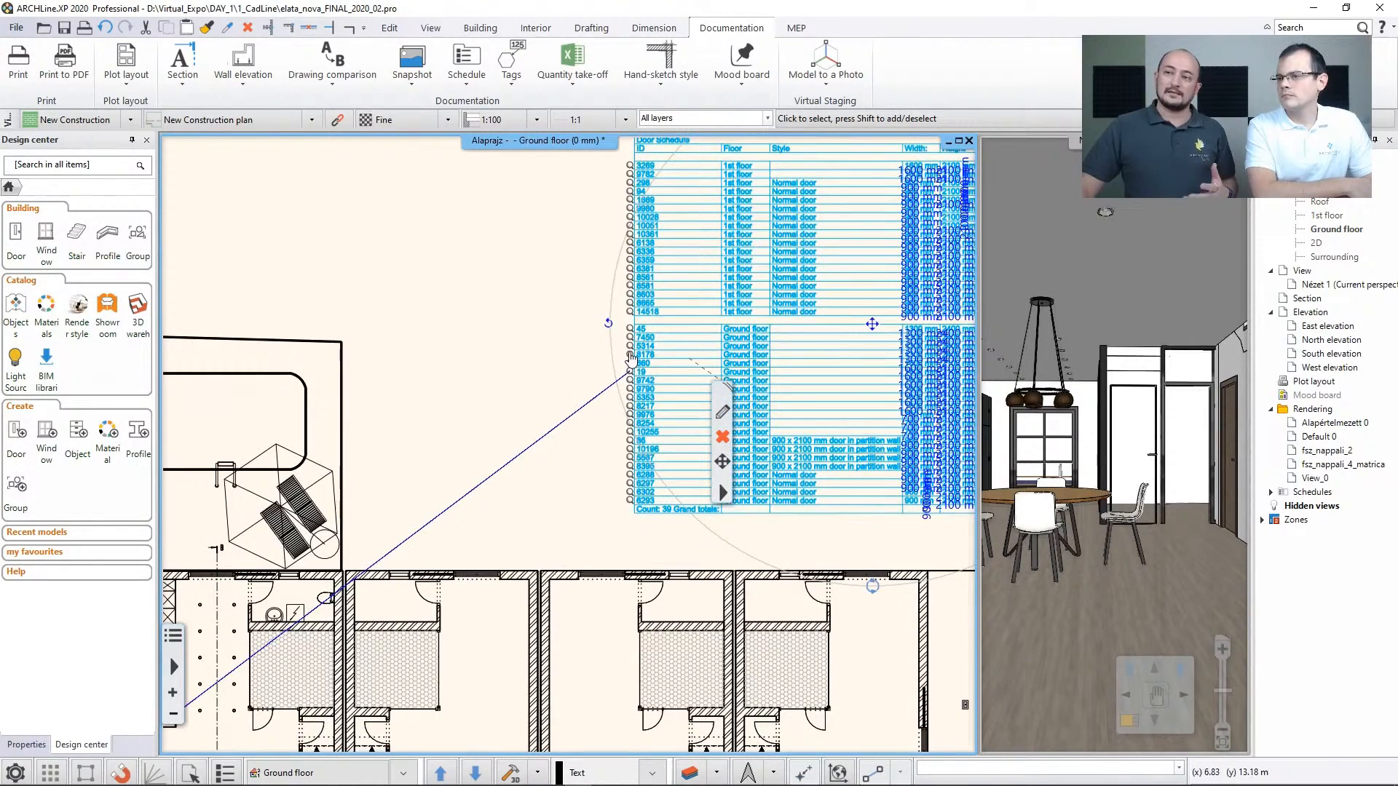
mouse_move(630, 398)
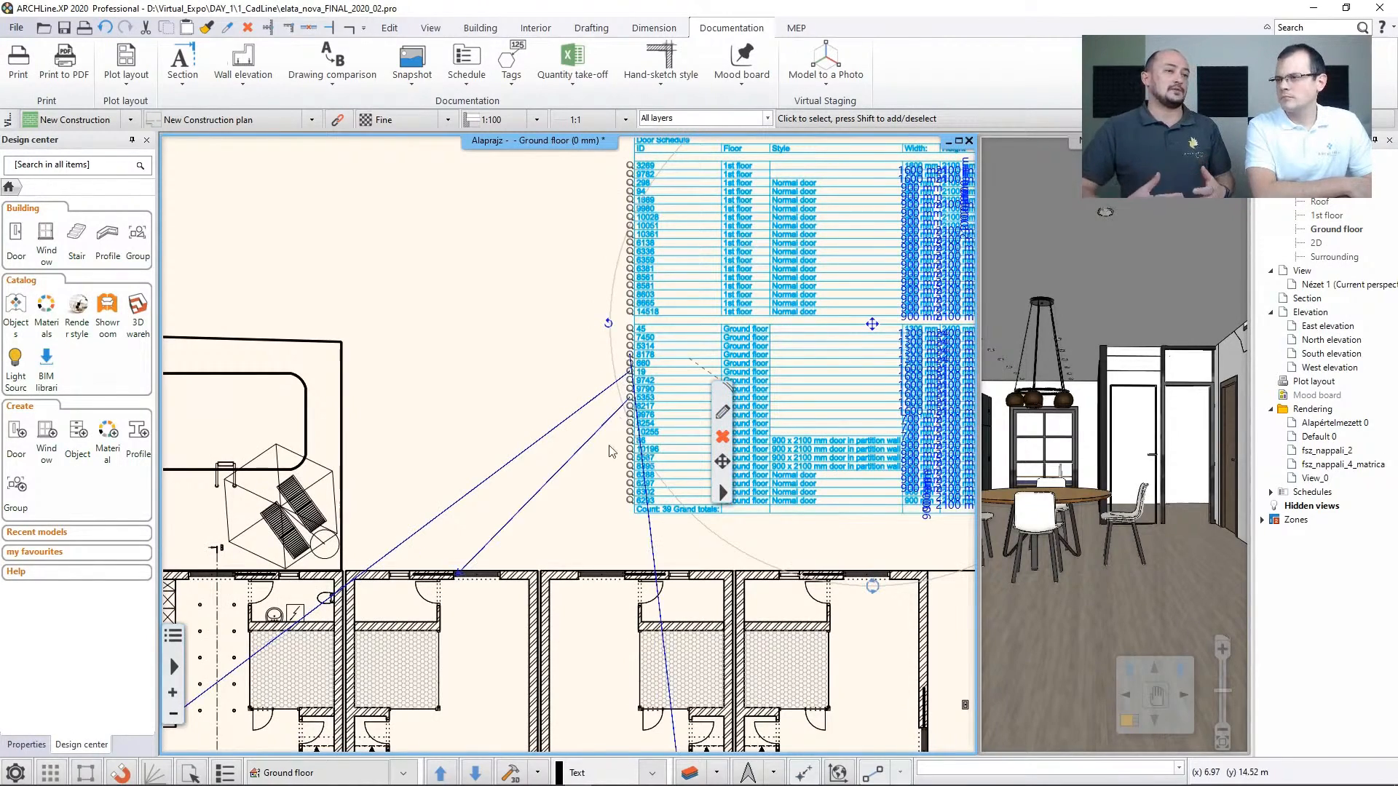
scroll(630, 398, down, 3)
scroll(647, 423, down, 3)
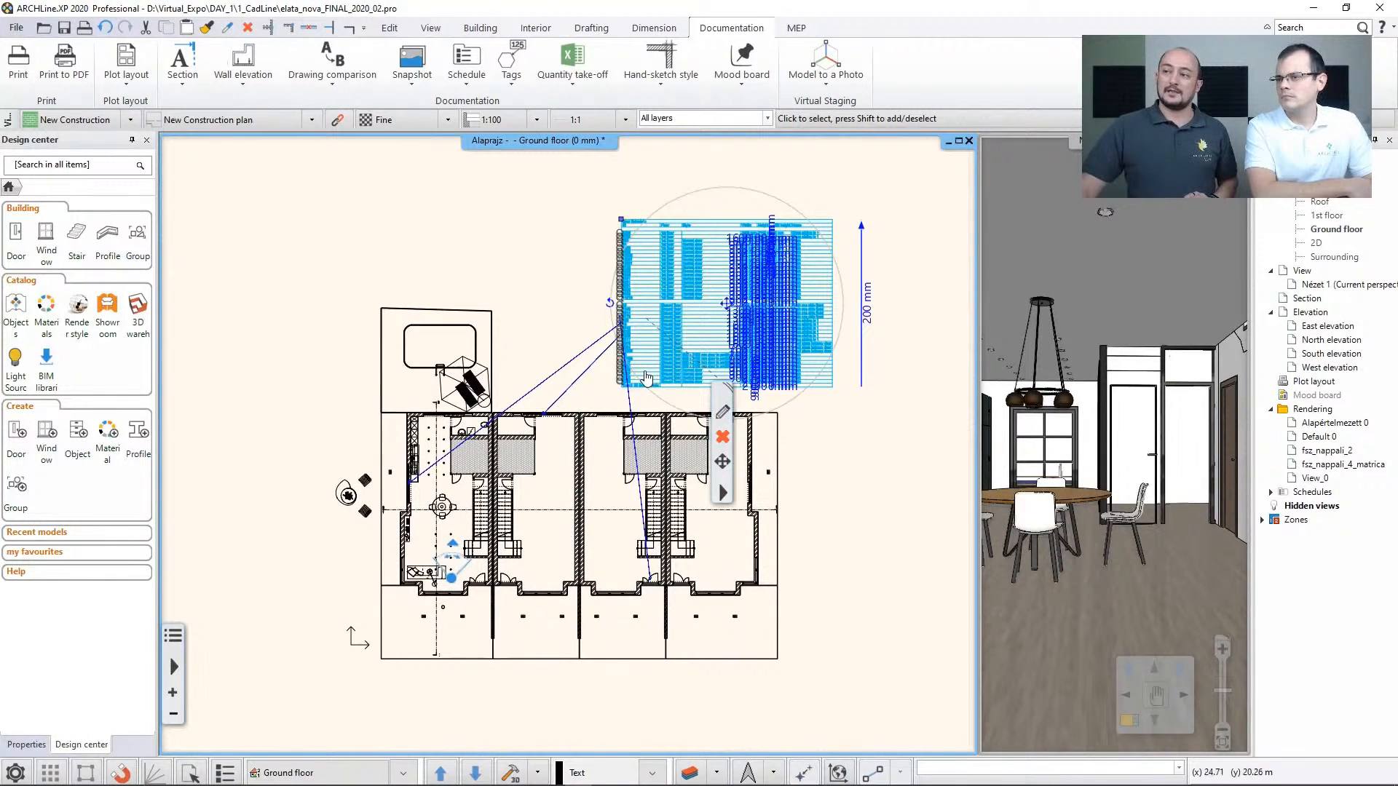
key(Escape)
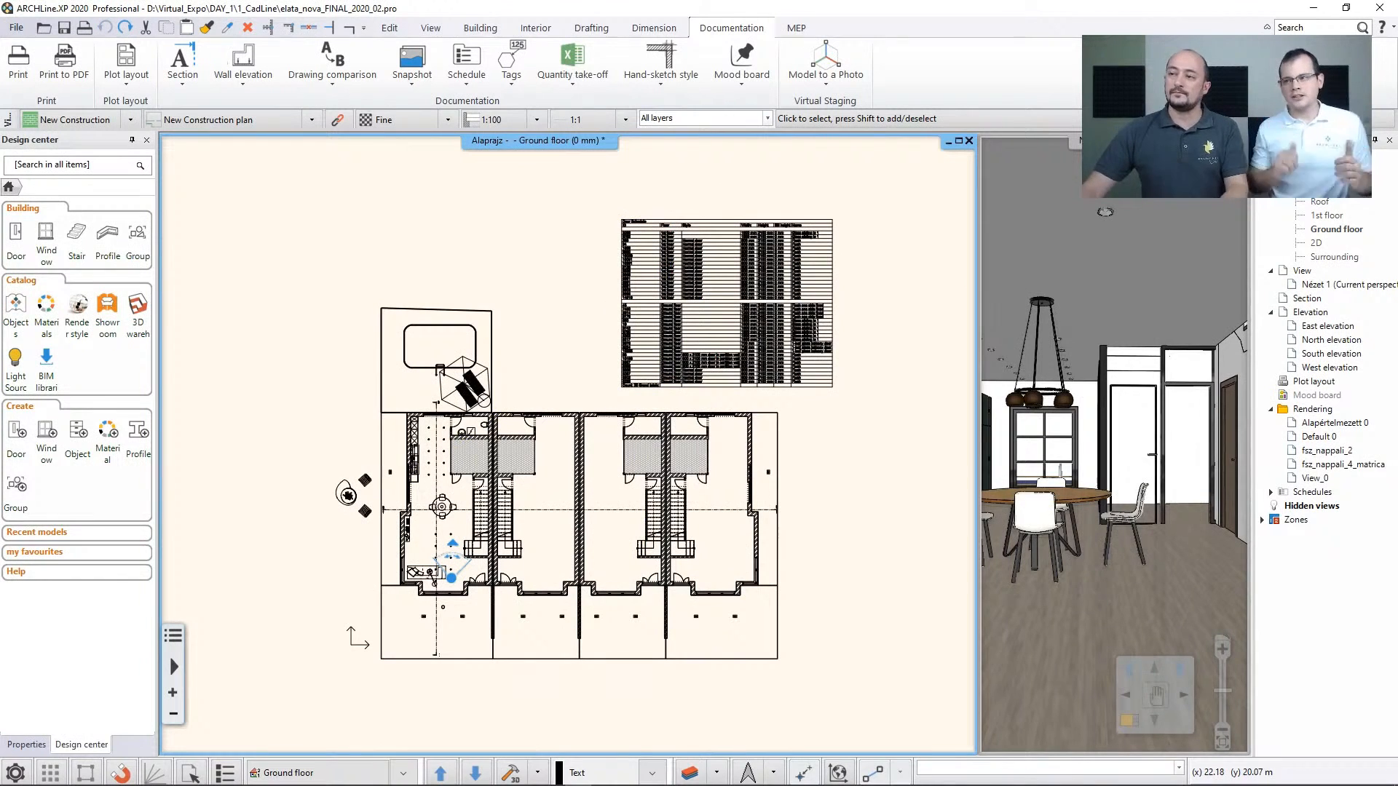
scroll(539, 538, up, 3)
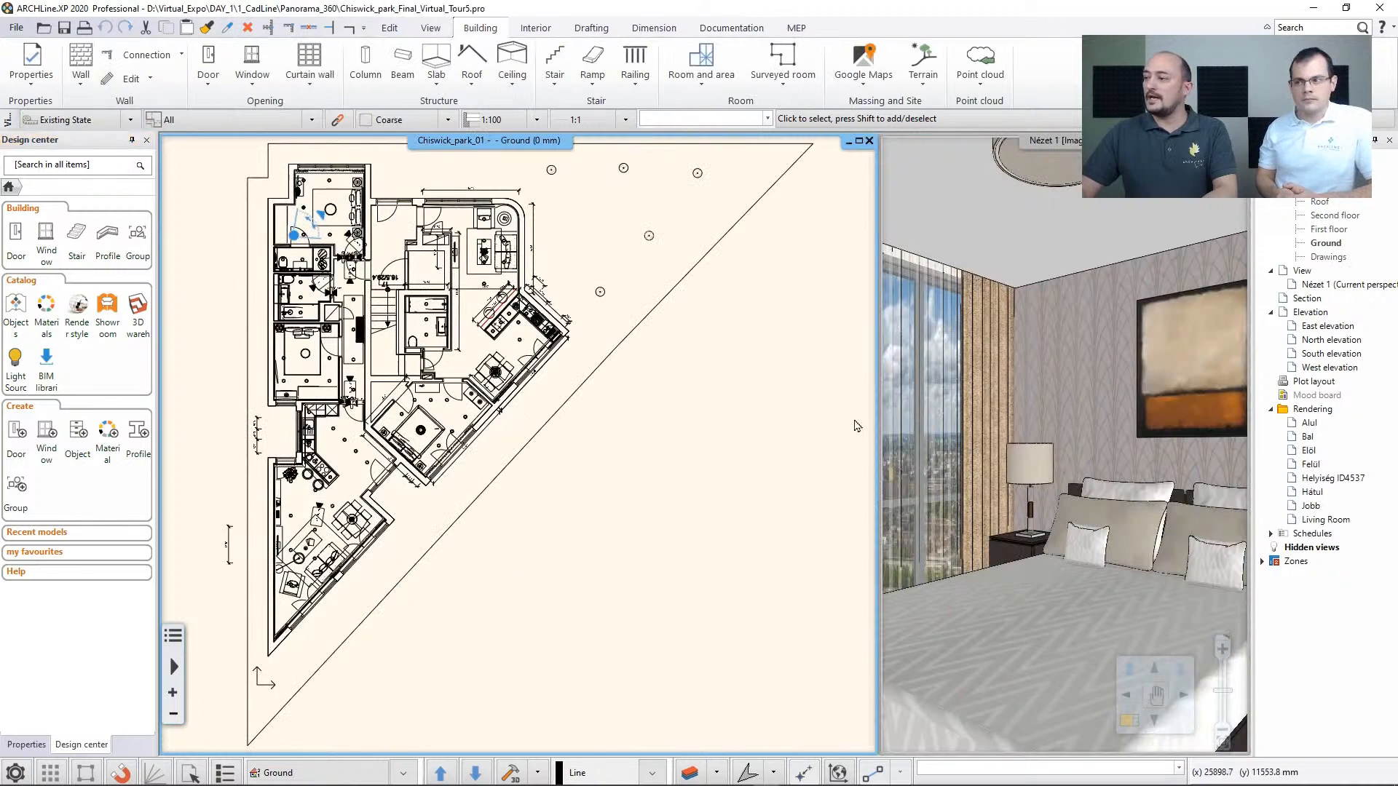
View the Chiswick park bedroom perspective at full size, and return to the side-by-side plan and 3D layout
click(960, 402)
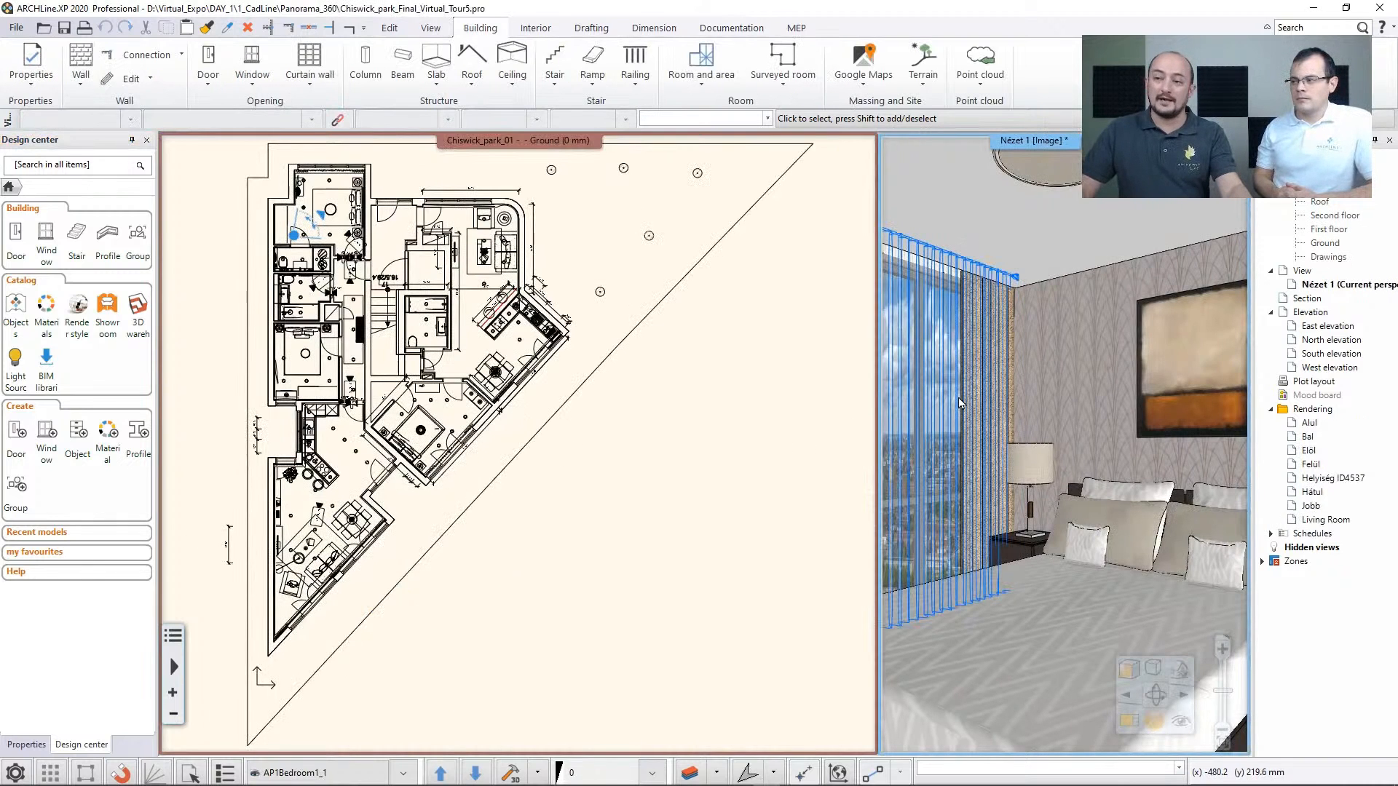
key(F3)
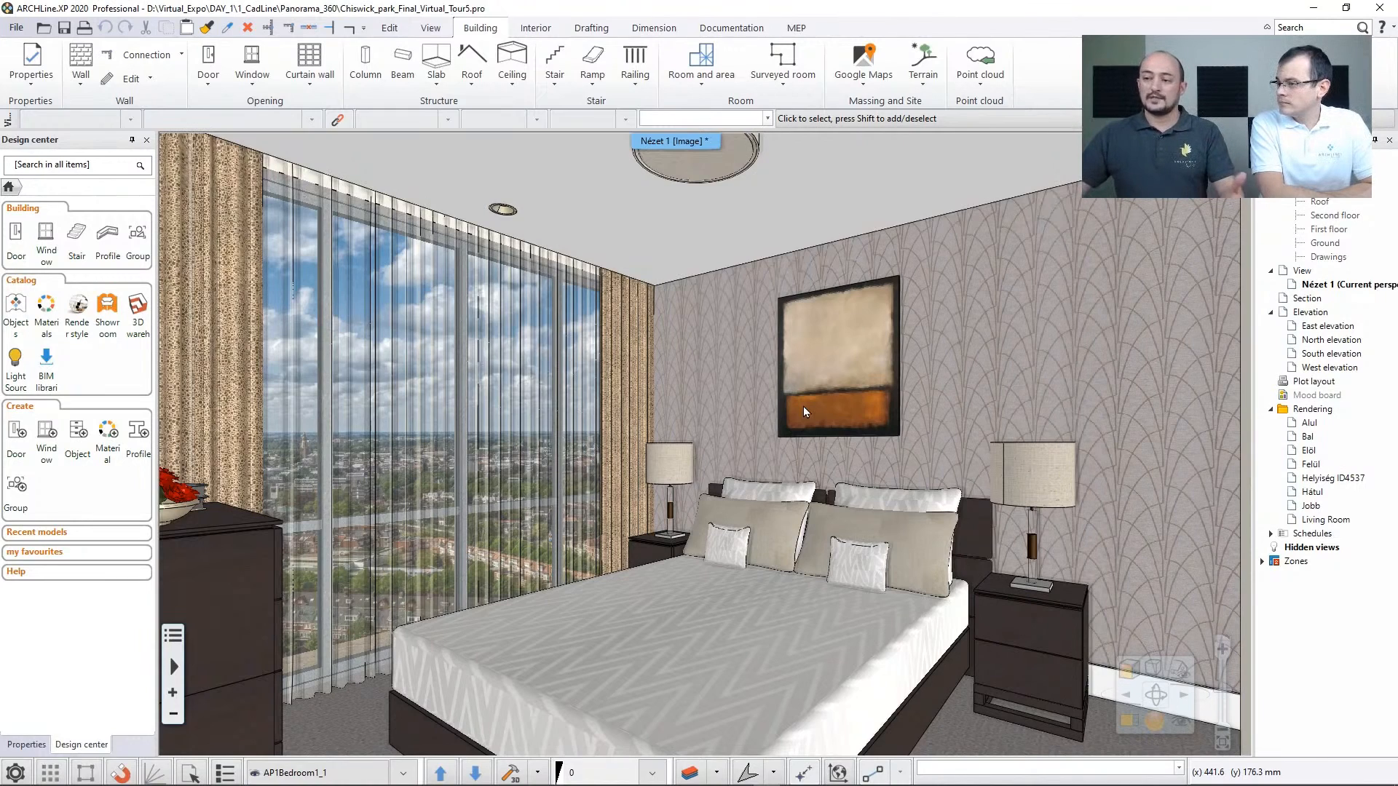
key(F4)
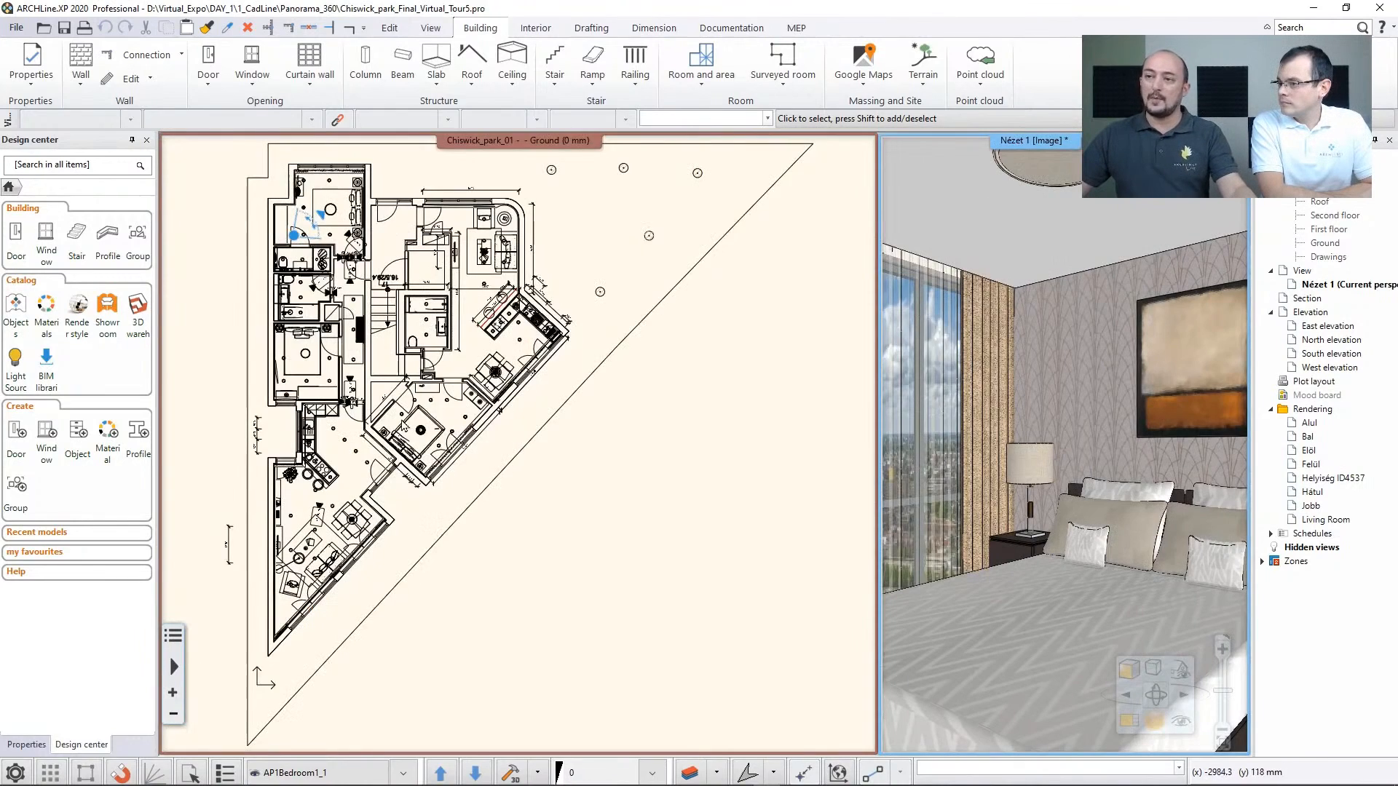
Examine the bedrooms and bathrooms on the Chiswick park ground floor plan and locate the Panorama 360 tool
click(402, 423)
middle_drag(279, 207, 345, 308)
scroll(346, 309, up, 4)
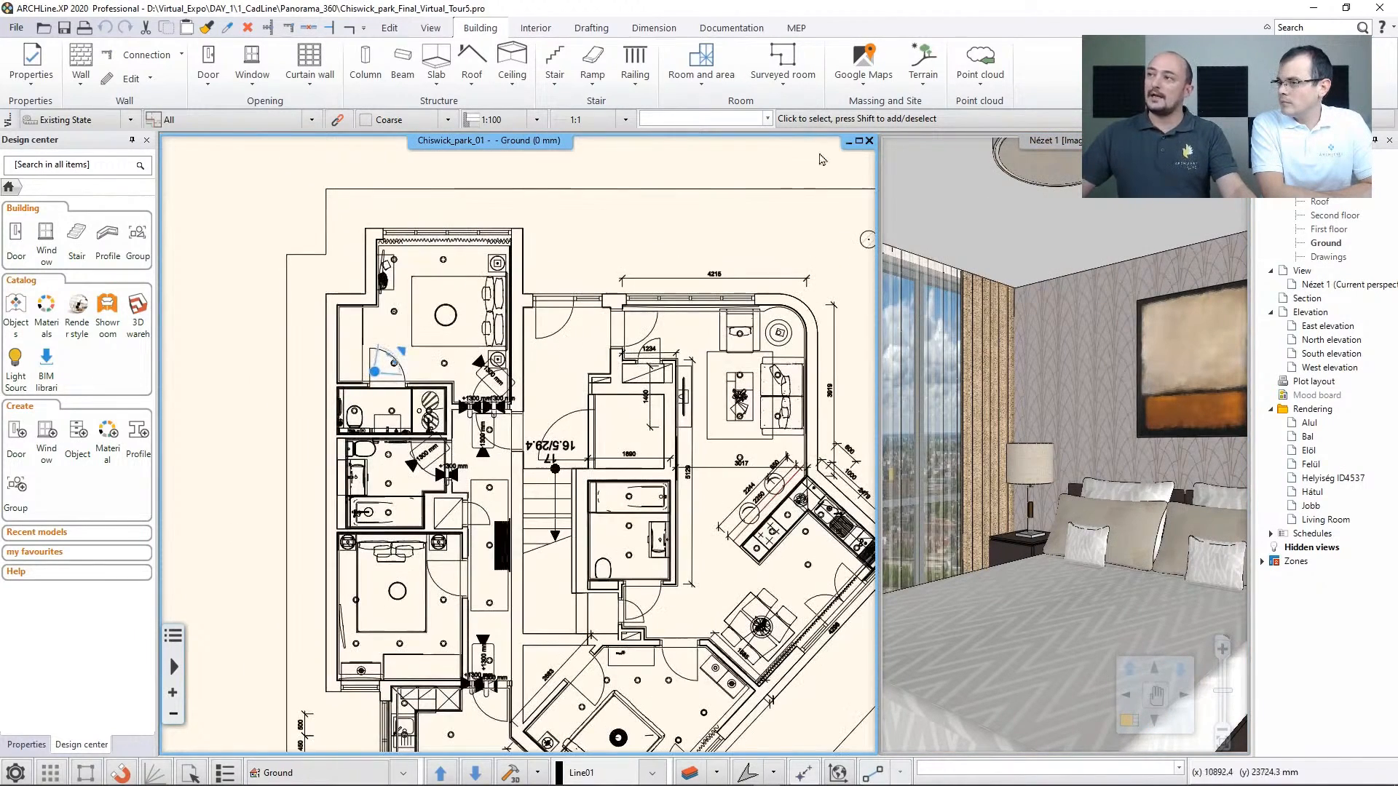
click(430, 27)
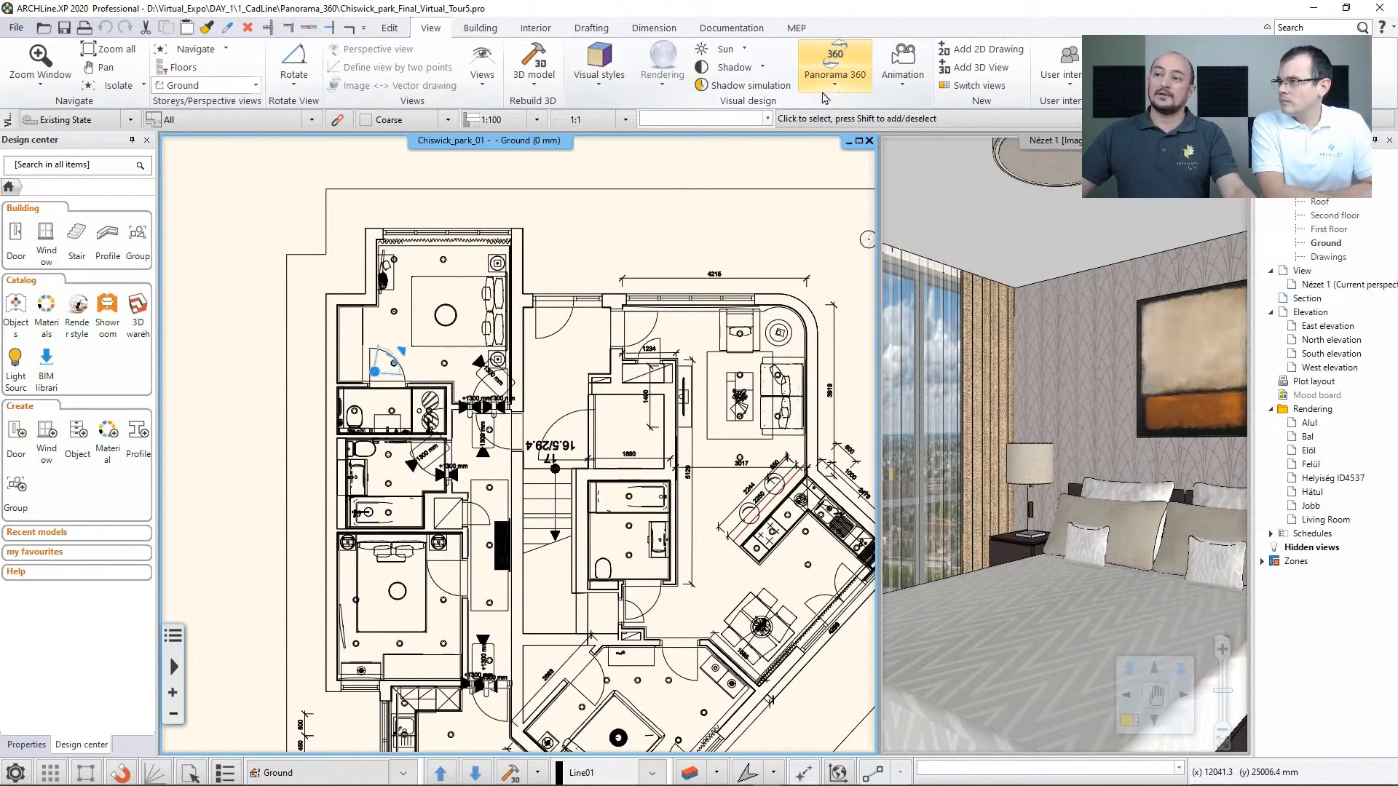
scroll(381, 477, up, 1)
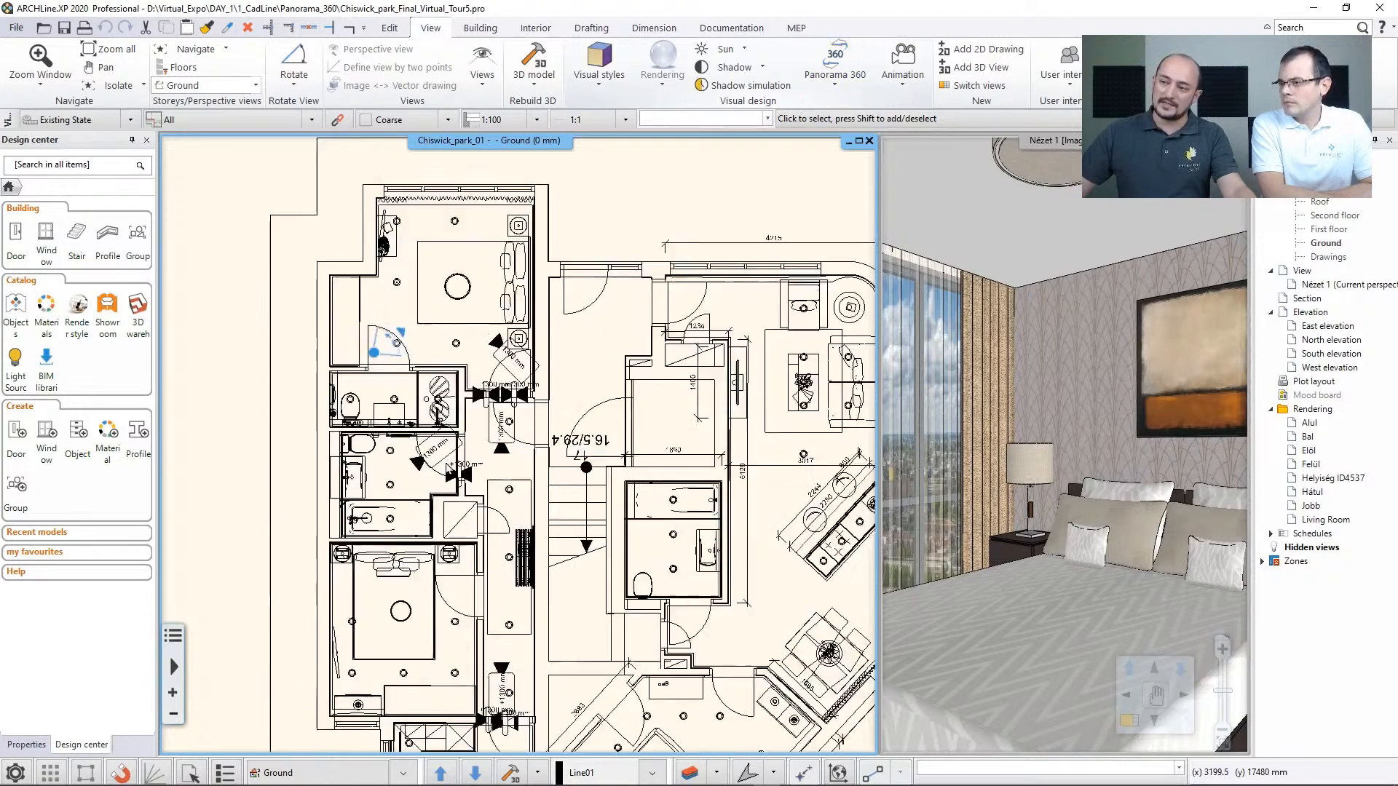
scroll(425, 479, up, 4)
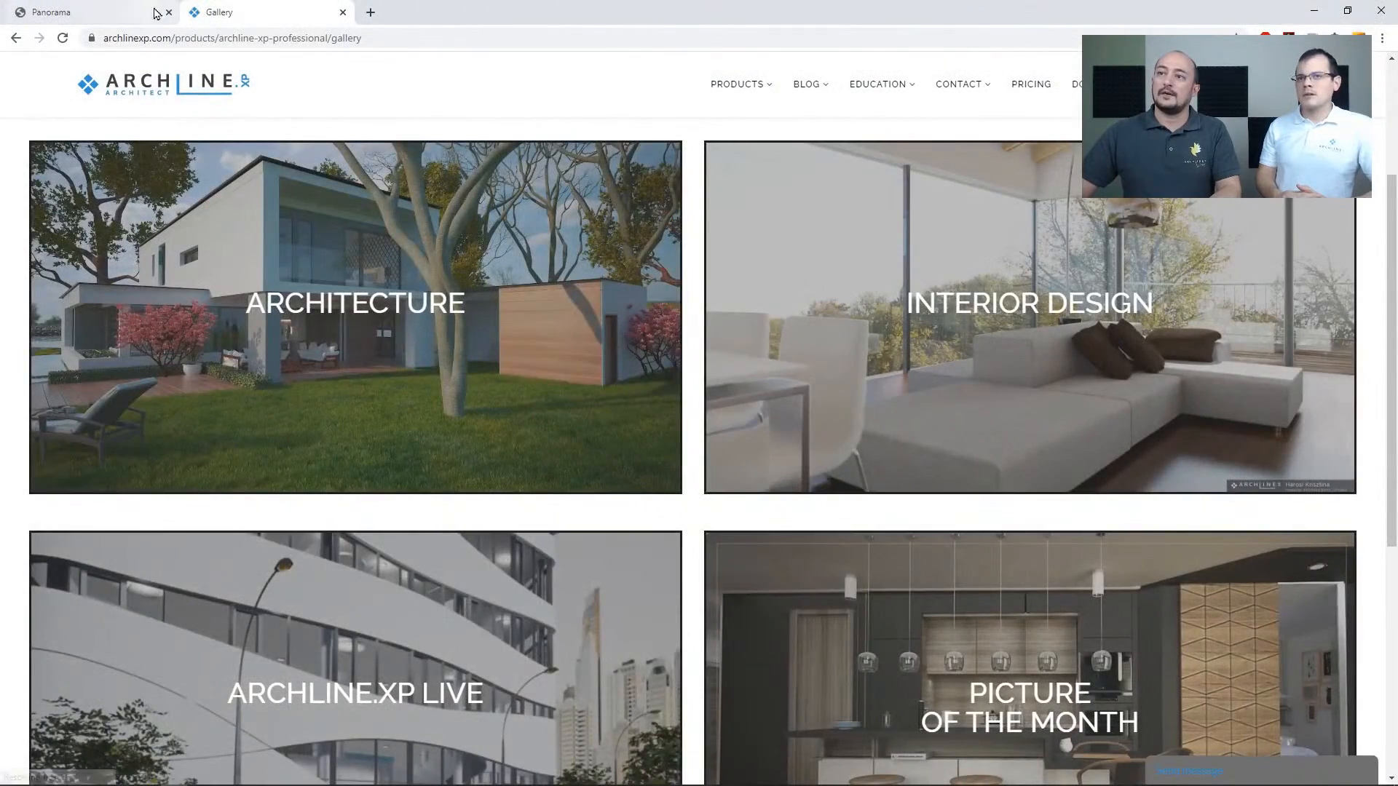
Tour the exported Chiswick park panorama in the browser, from the living room through the corridor into the bedroom
click(134, 13)
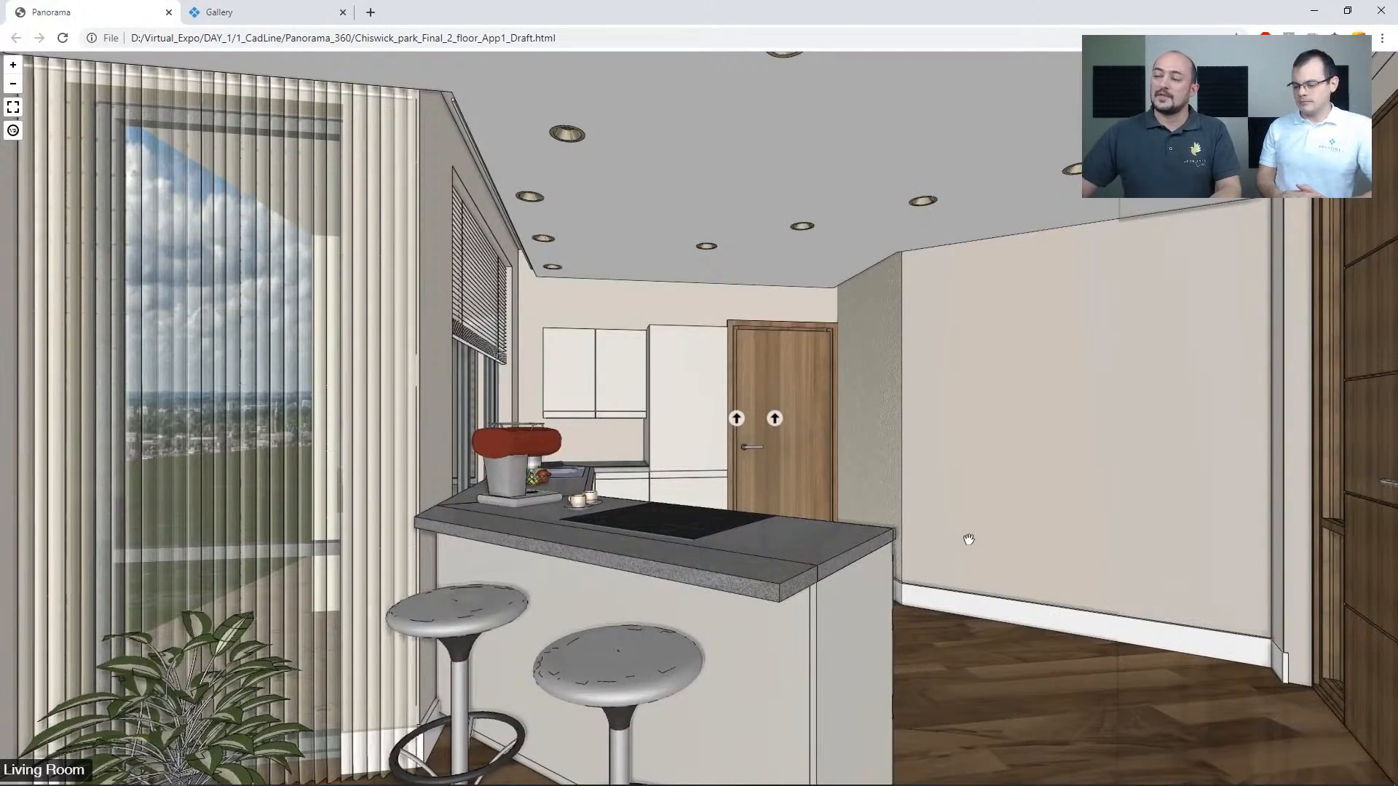
mouse_move(914, 521)
mouse_down()
mouse_move(675, 510)
mouse_move(905, 524)
mouse_up()
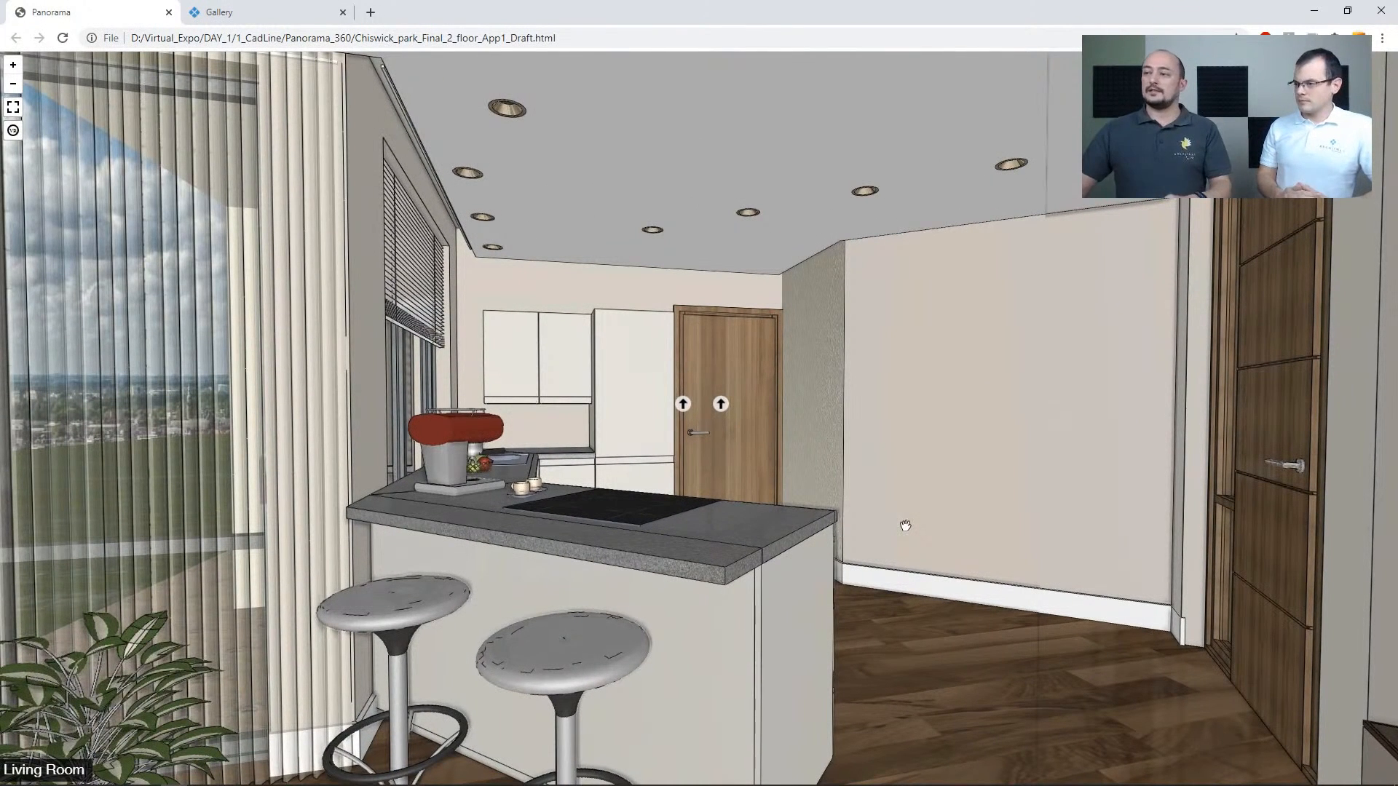
click(721, 405)
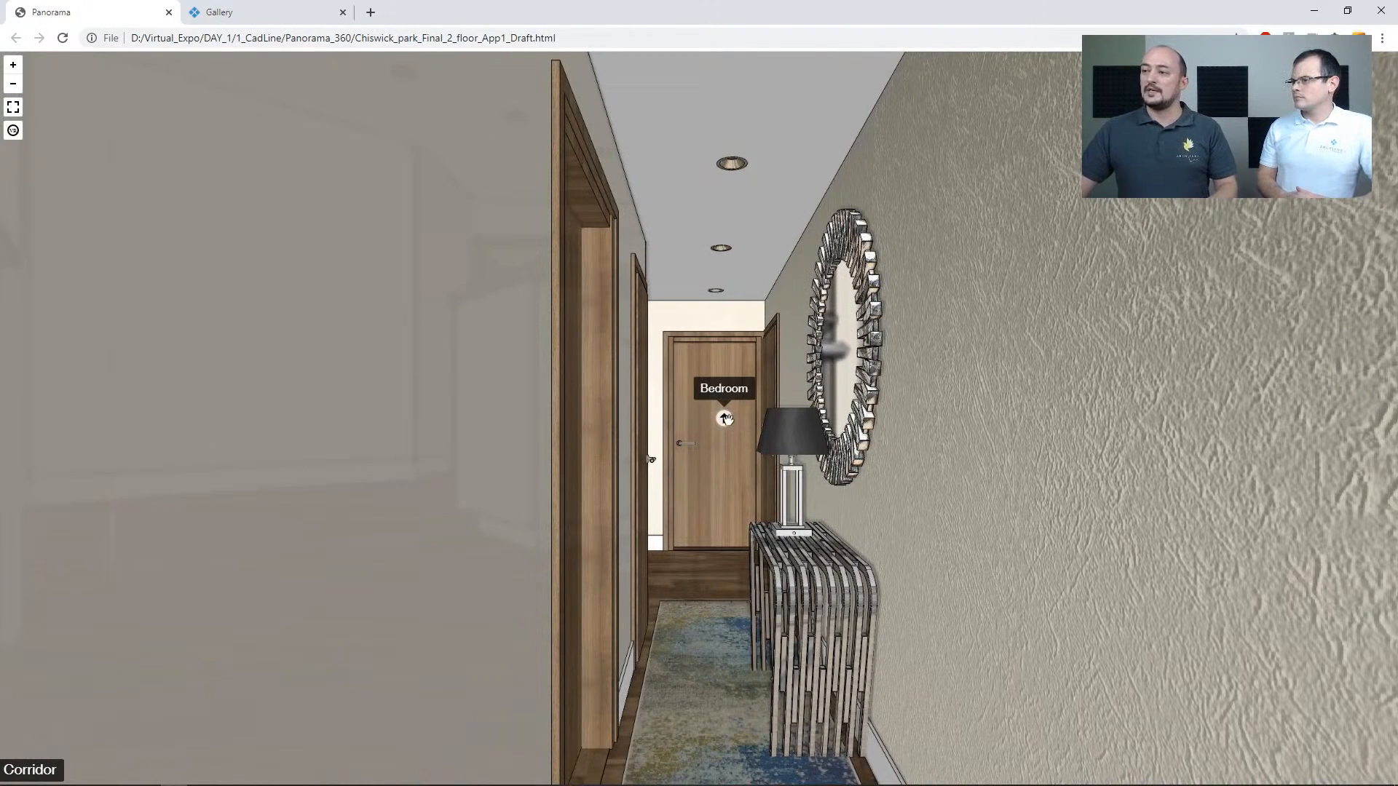
click(726, 419)
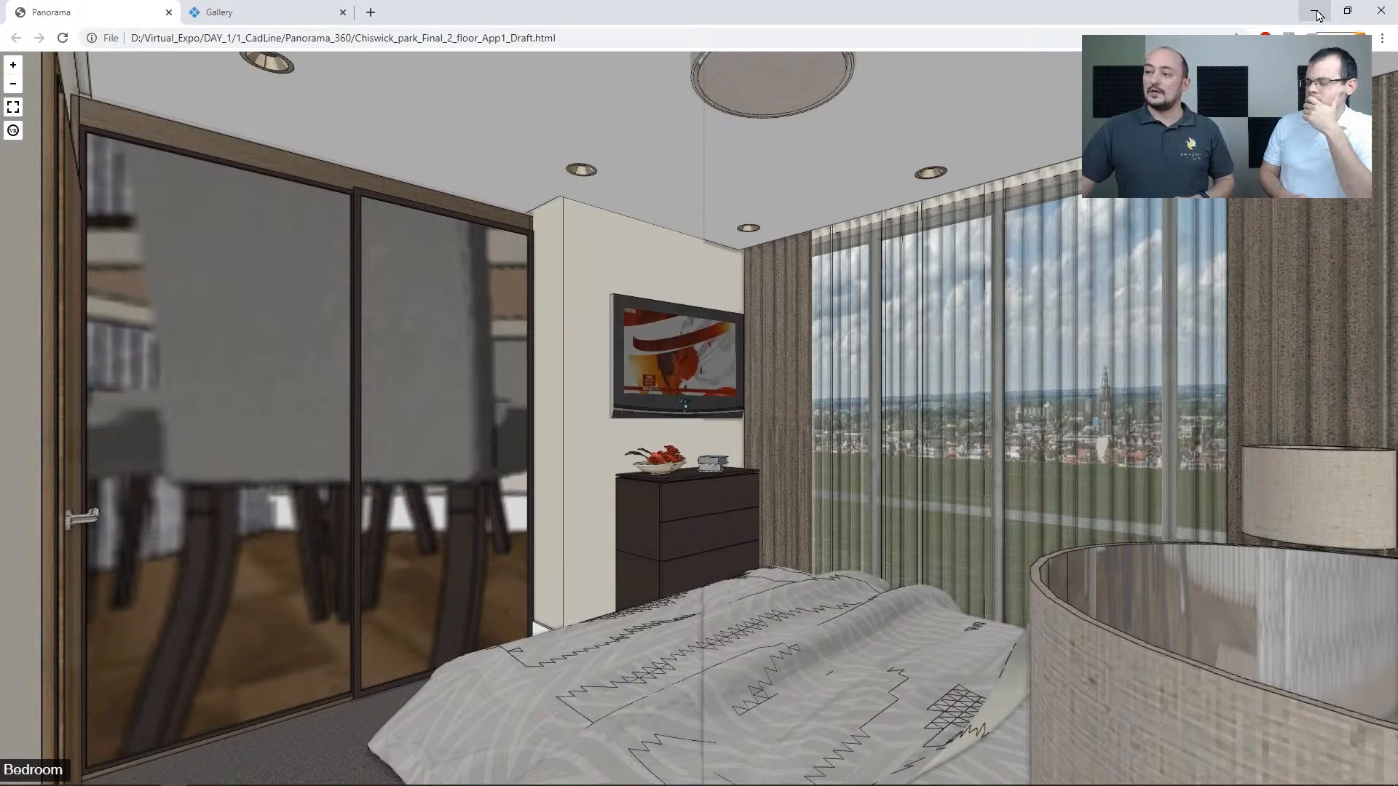
drag(983, 463, 779, 411)
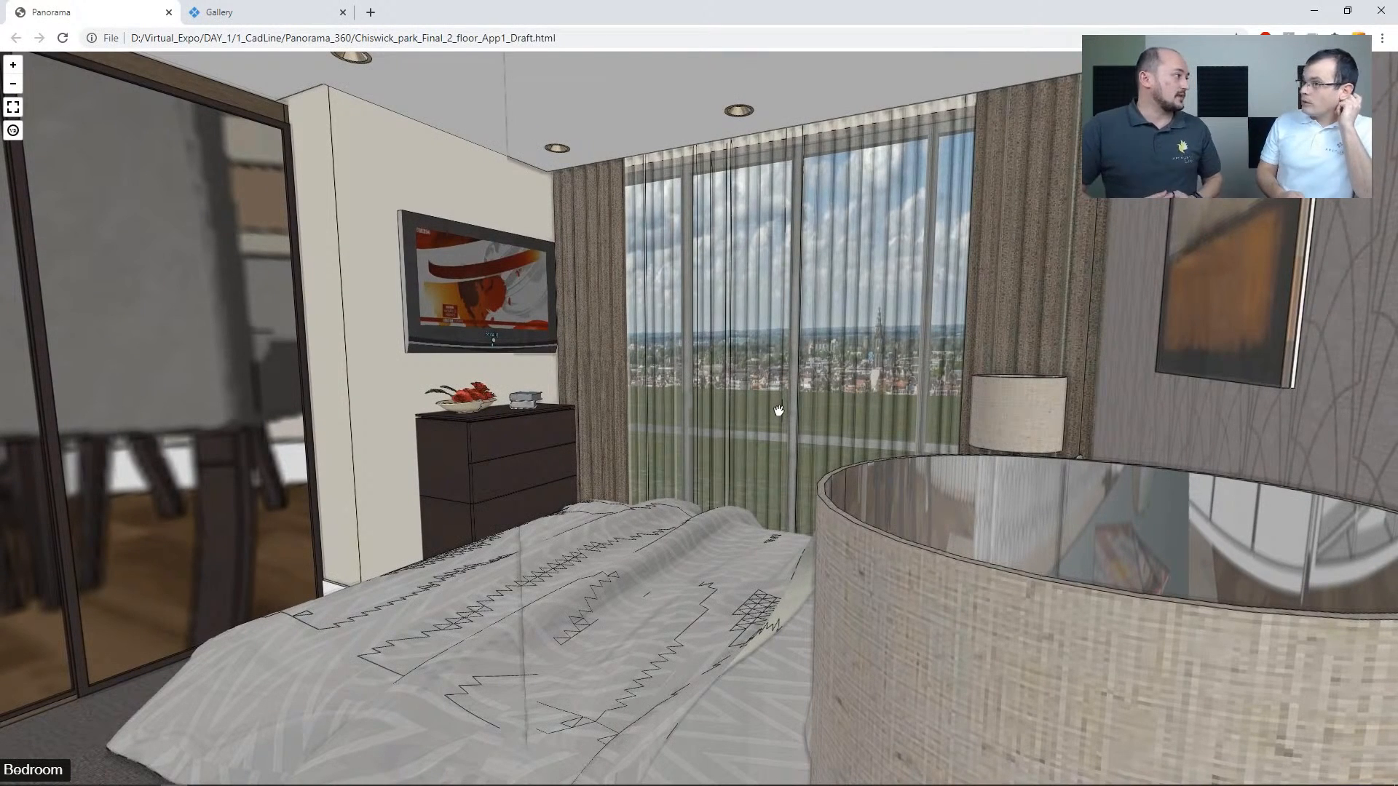
Switch to the ARCHLine.XP website gallery and browse the images in its Architecture category
click(269, 15)
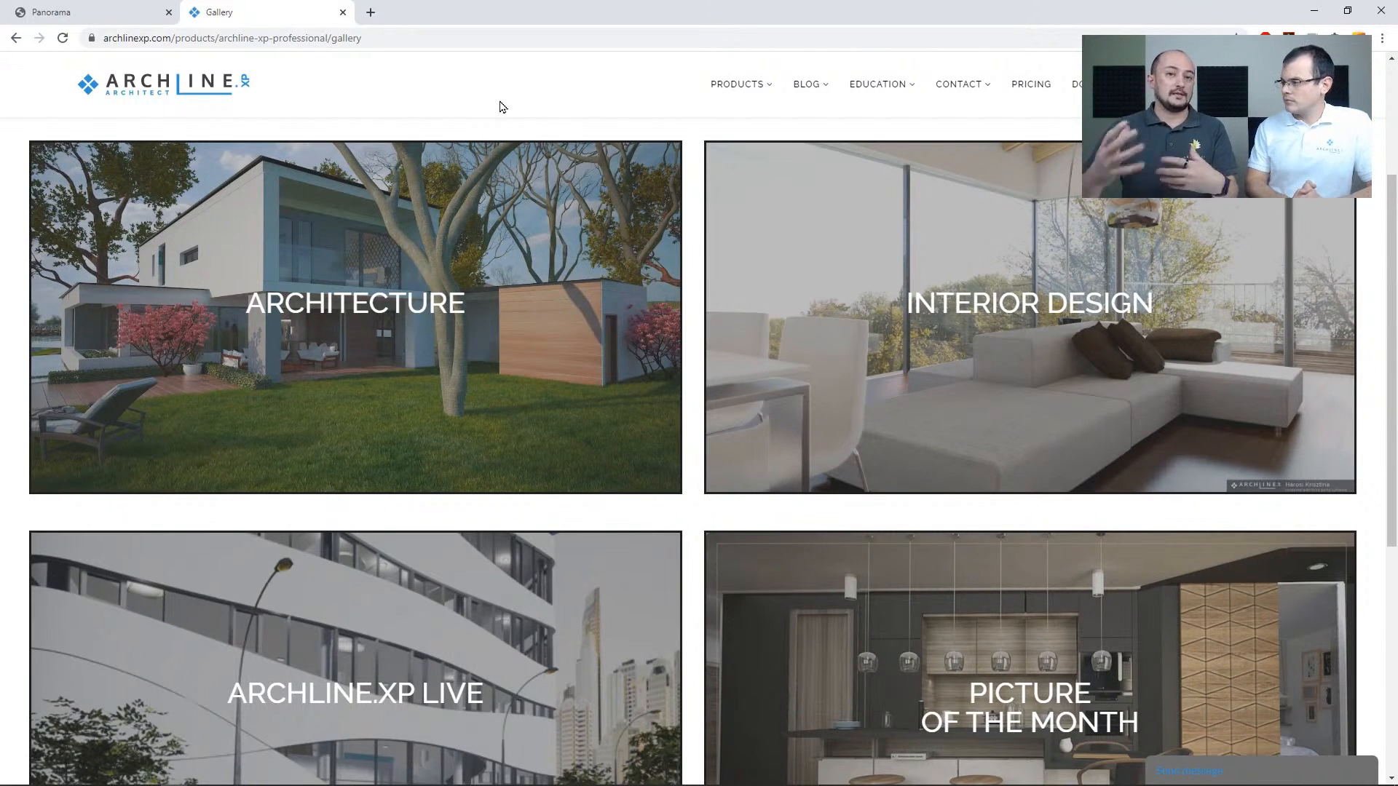
click(420, 323)
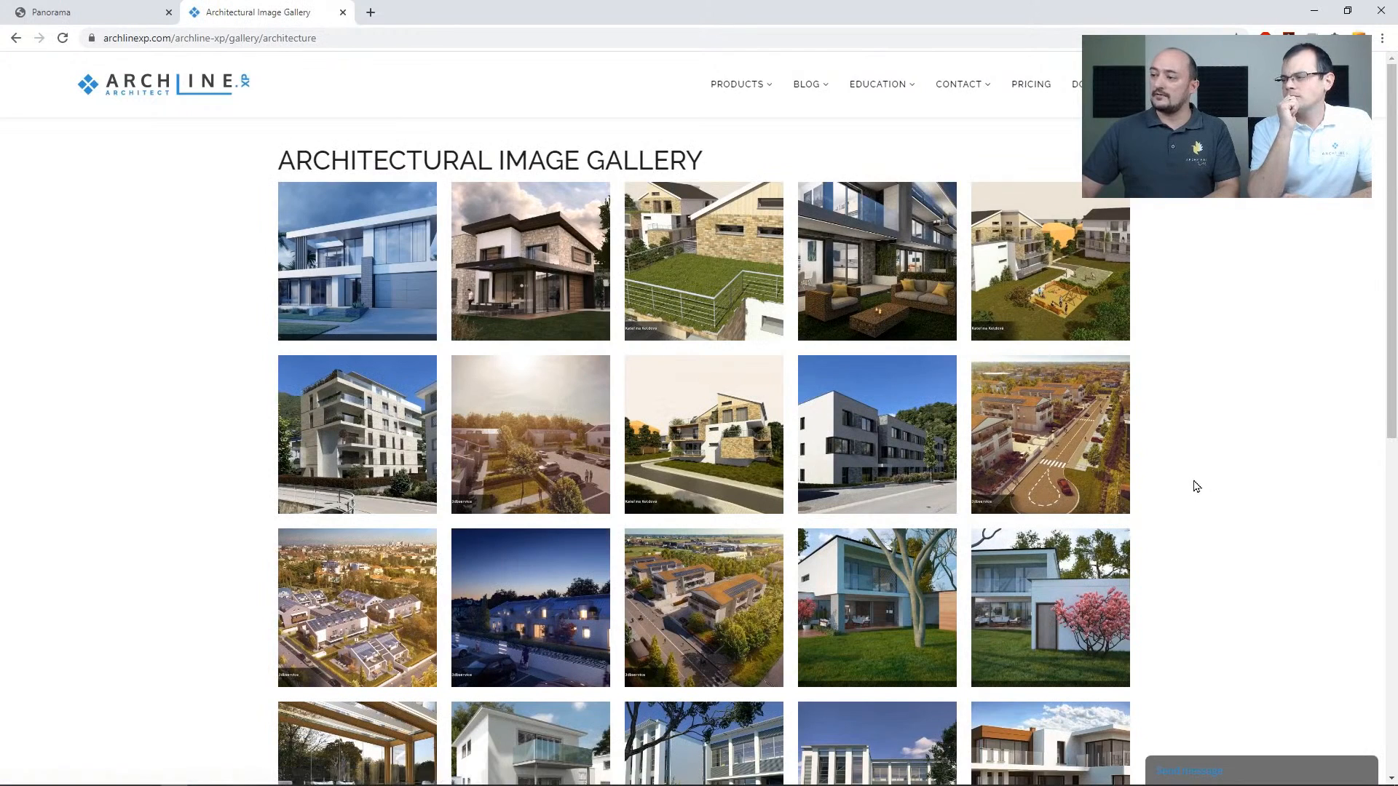
scroll(1192, 483, down, 3)
scroll(1193, 479, down, 2)
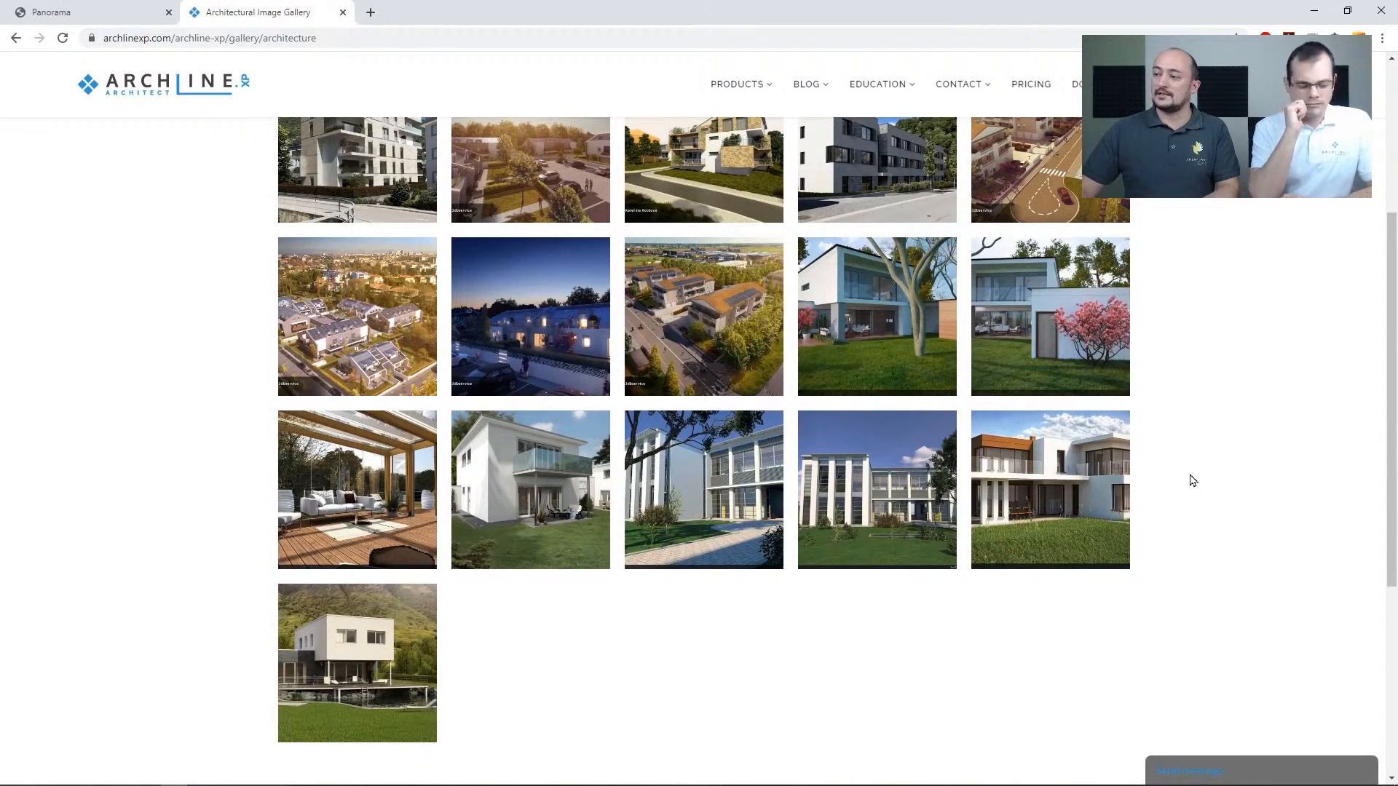
scroll(1191, 482, up, 3)
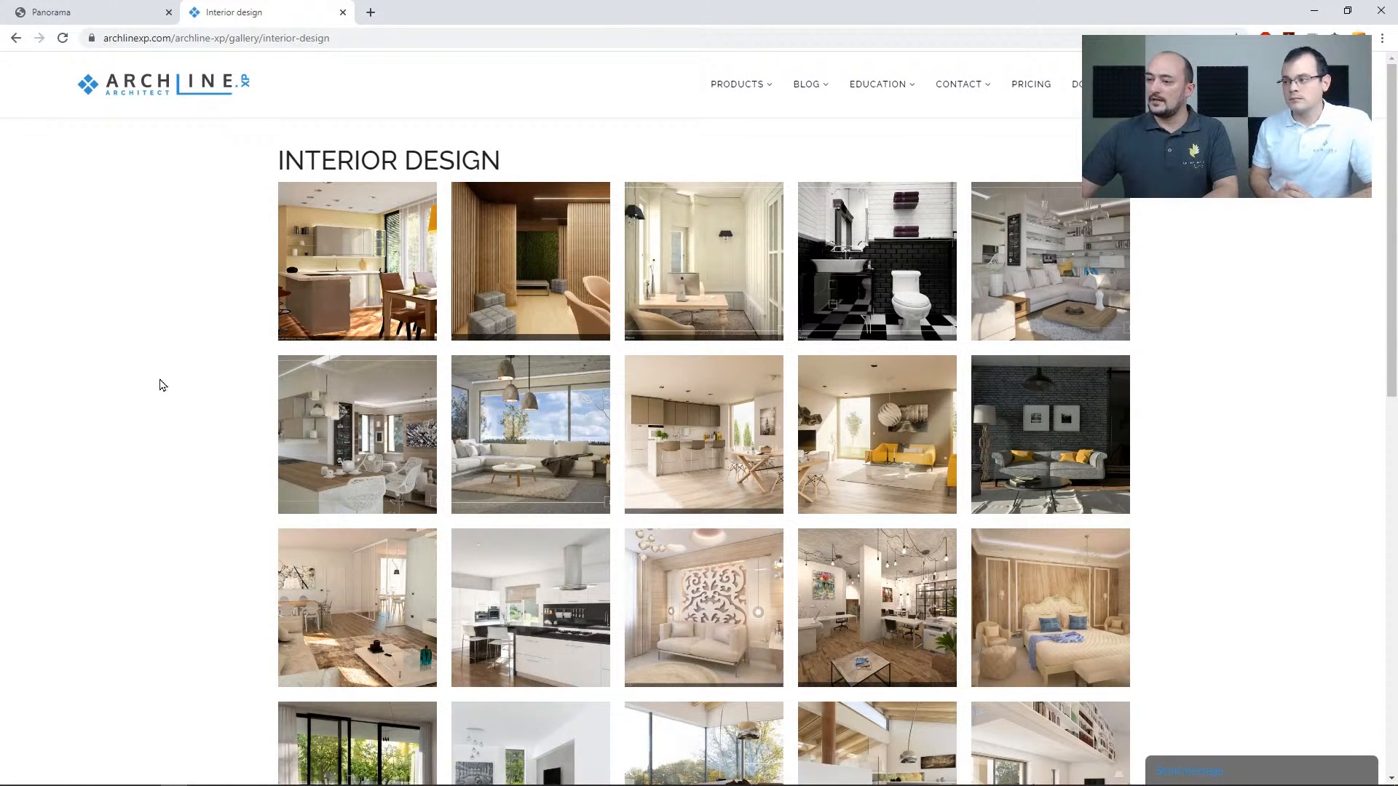
Browse the renderings in the Interior Design gallery, return to the gallery overview and leave the browser
scroll(185, 440, down, 3)
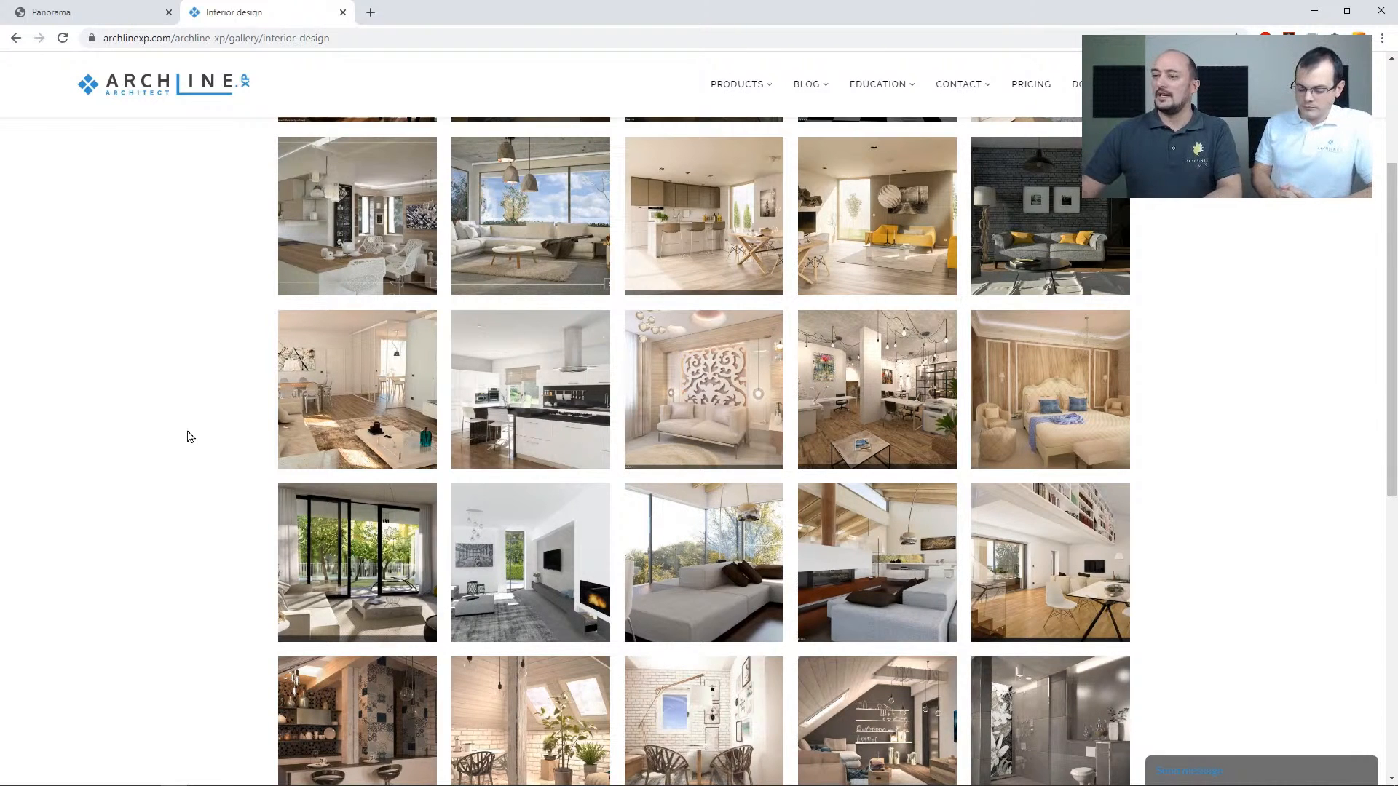
scroll(171, 459, down, 6)
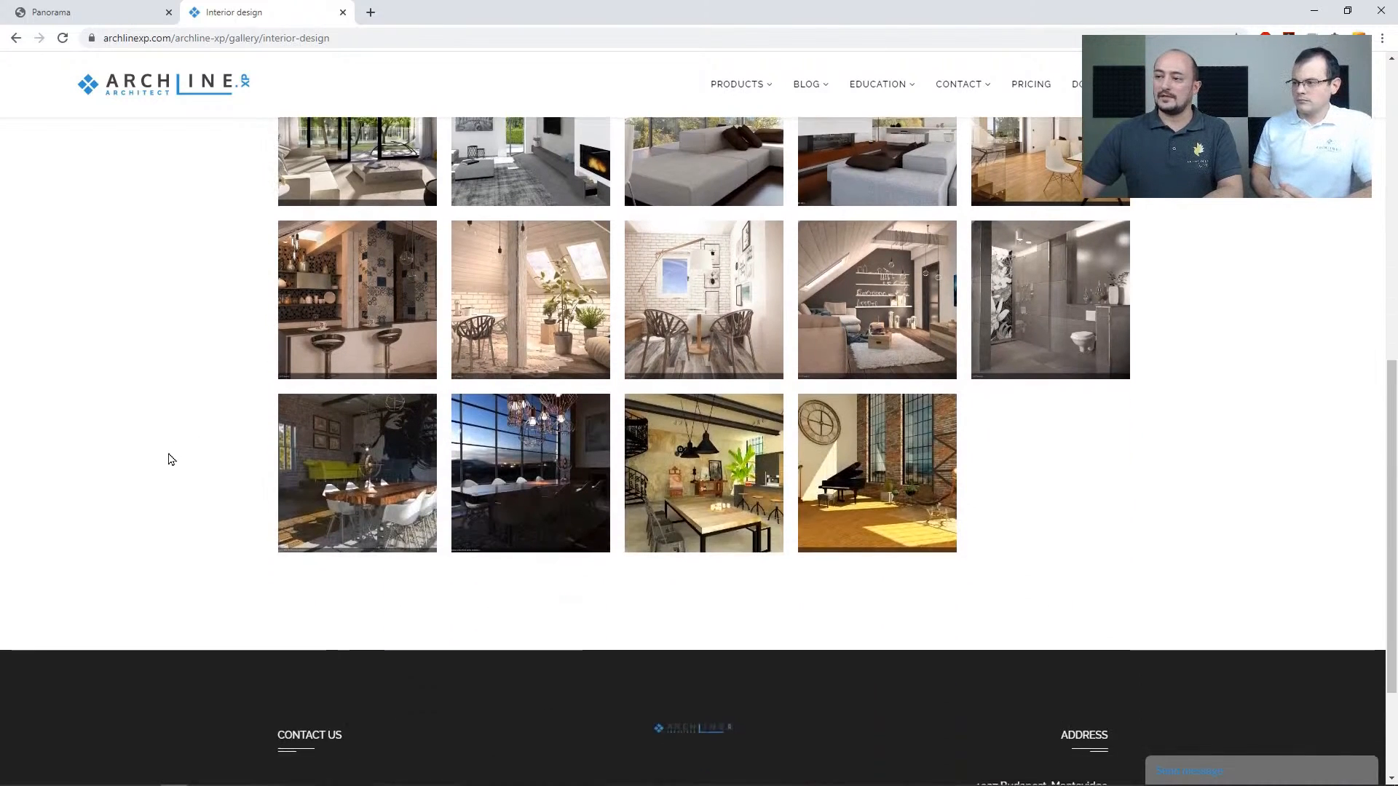
scroll(171, 460, up, 9)
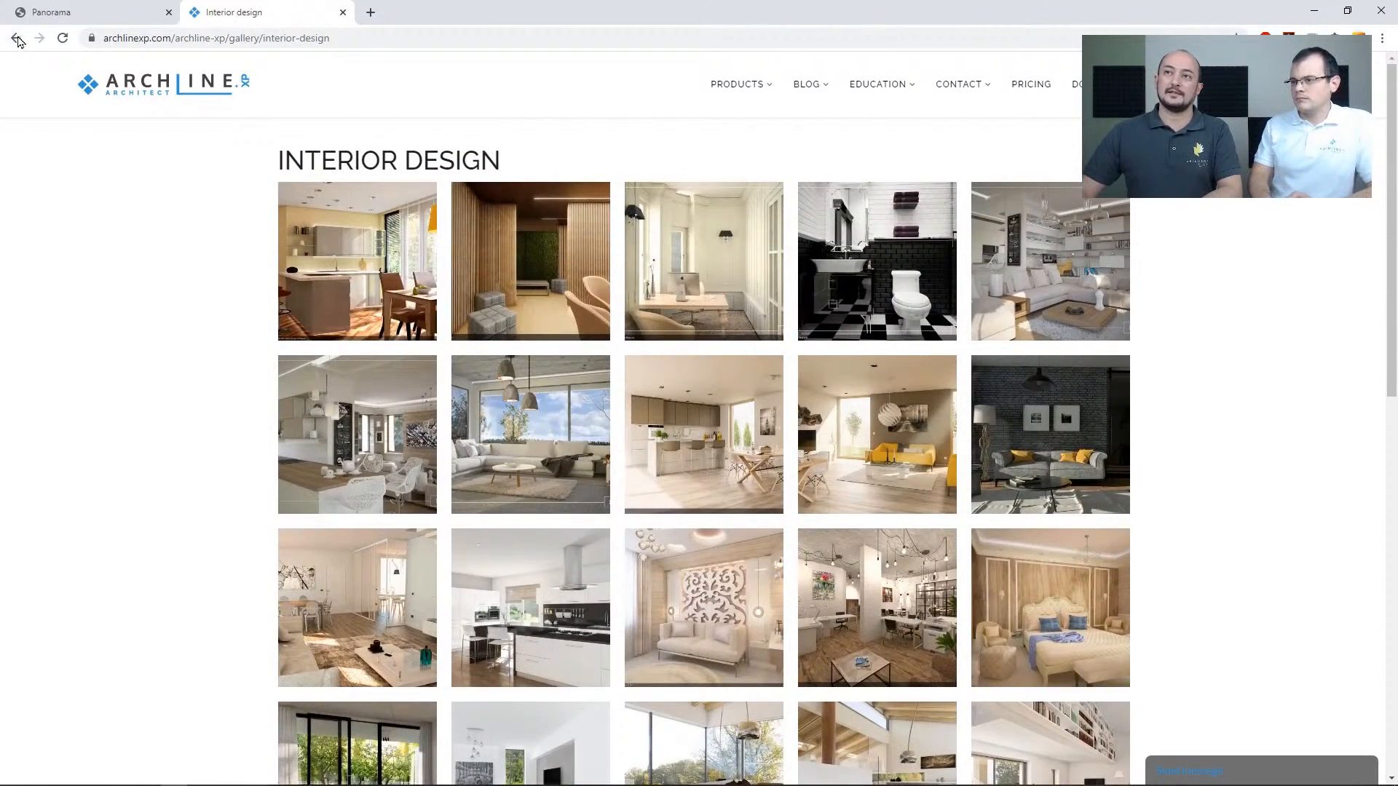
click(16, 38)
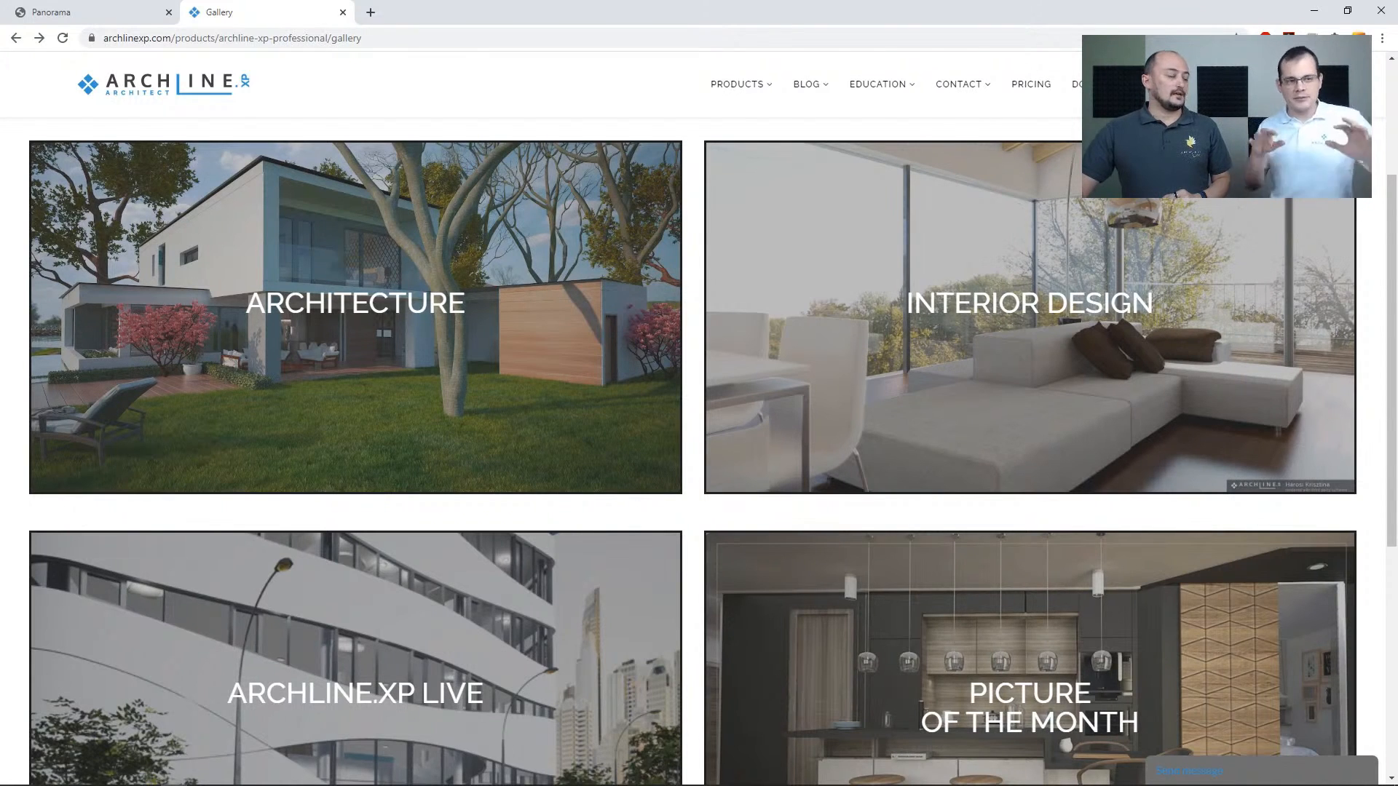
key(alt+Tab)
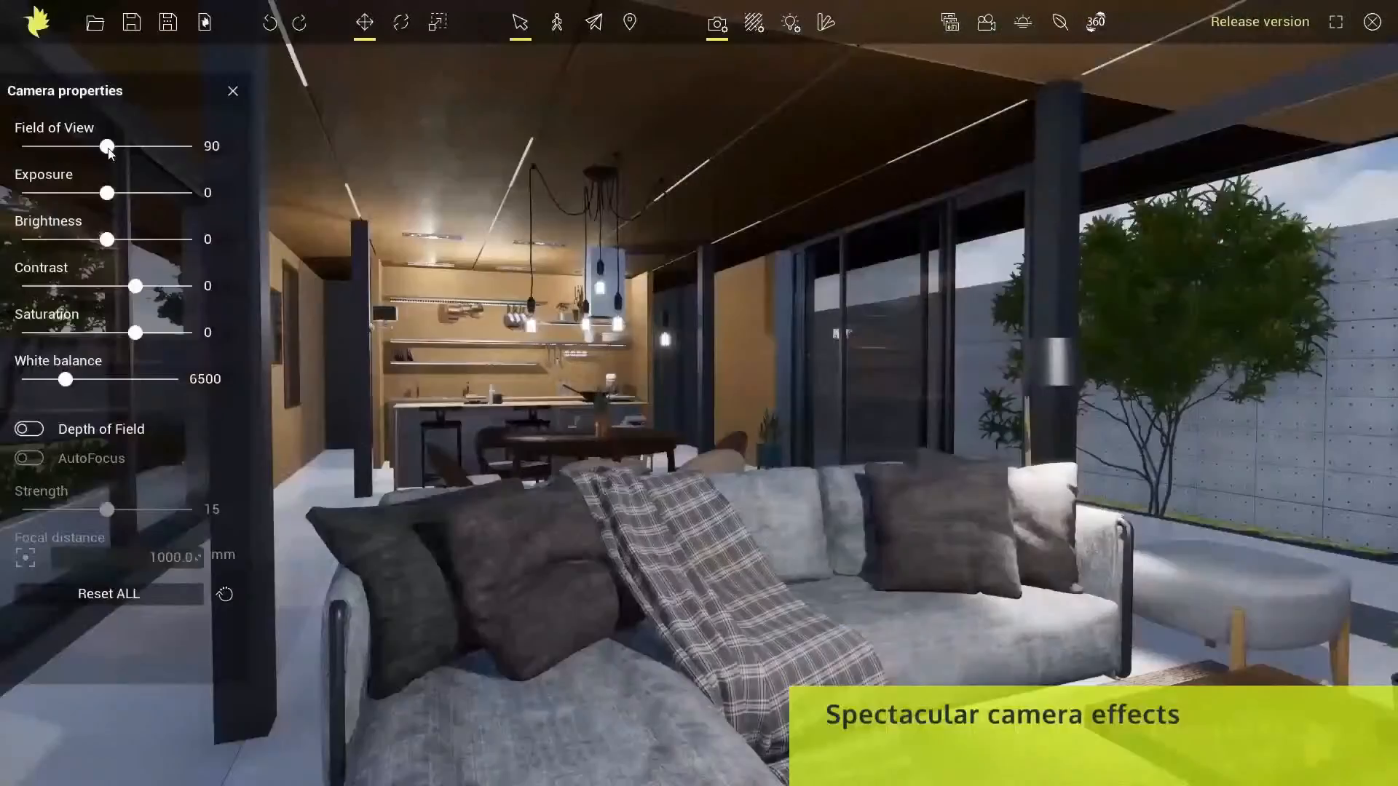
Set the camera's field of view to 104 and exposure to 13, and adjust its white balance
mouse_move(109, 146)
mouse_down()
mouse_move(45, 146)
mouse_move(133, 146)
mouse_up()
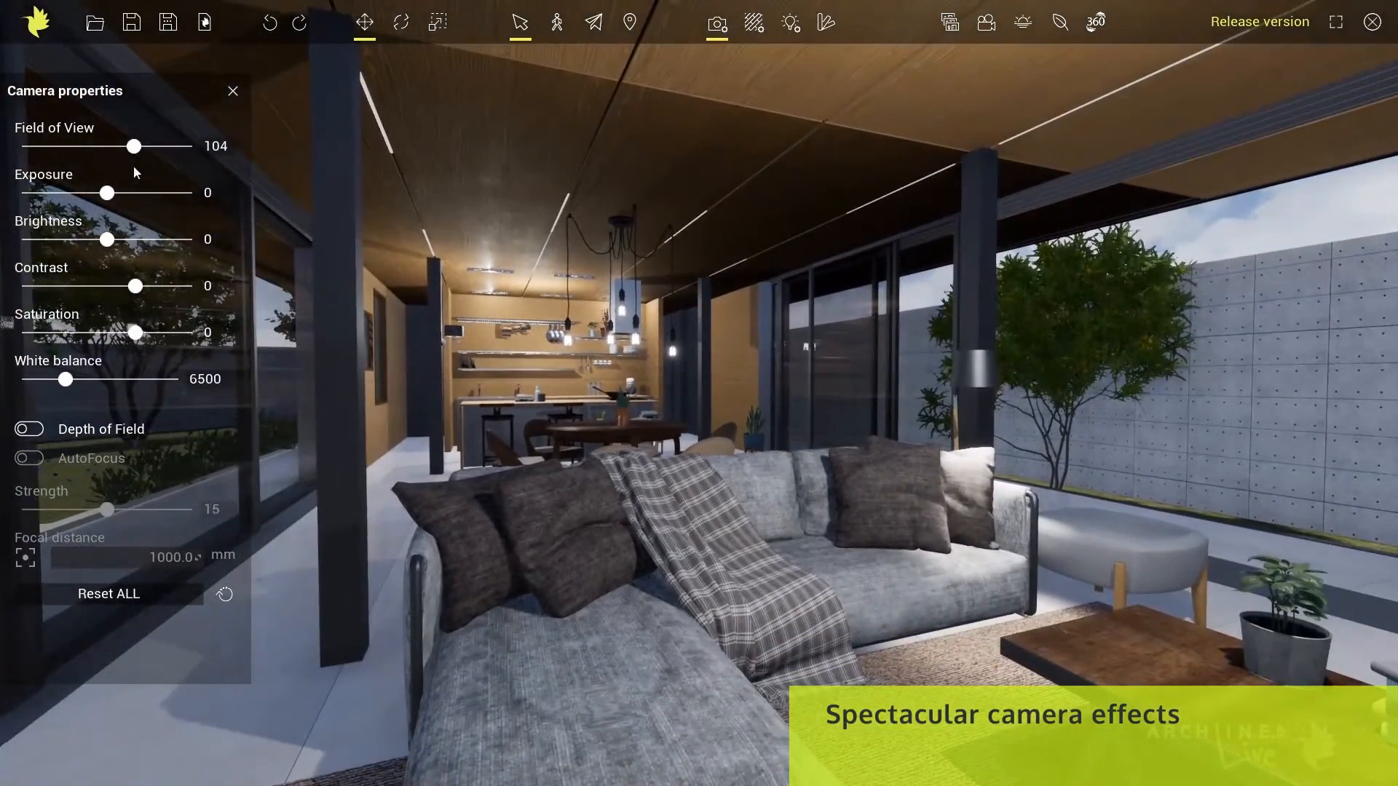
mouse_move(106, 193)
mouse_down()
mouse_move(87, 193)
mouse_move(119, 194)
mouse_up()
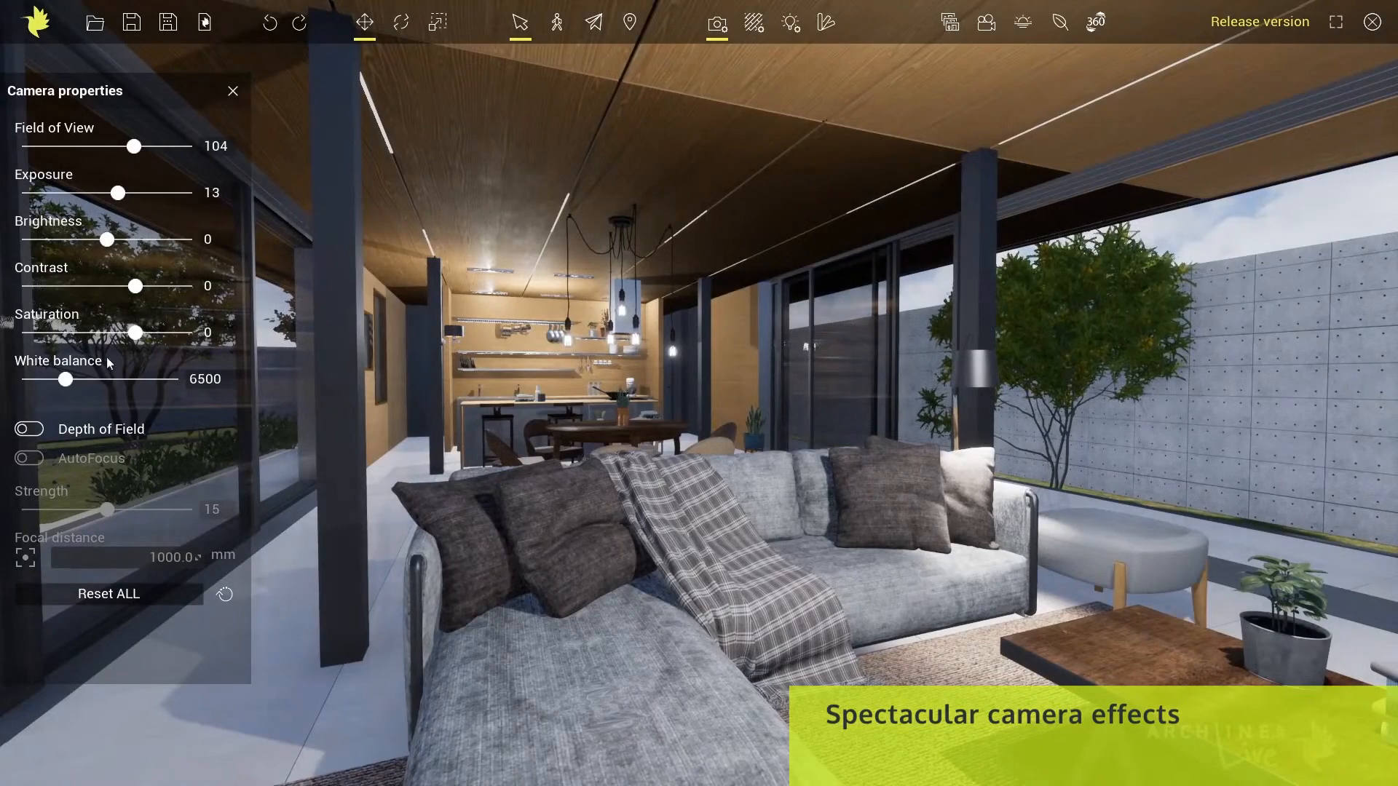
drag(54, 379, 49, 379)
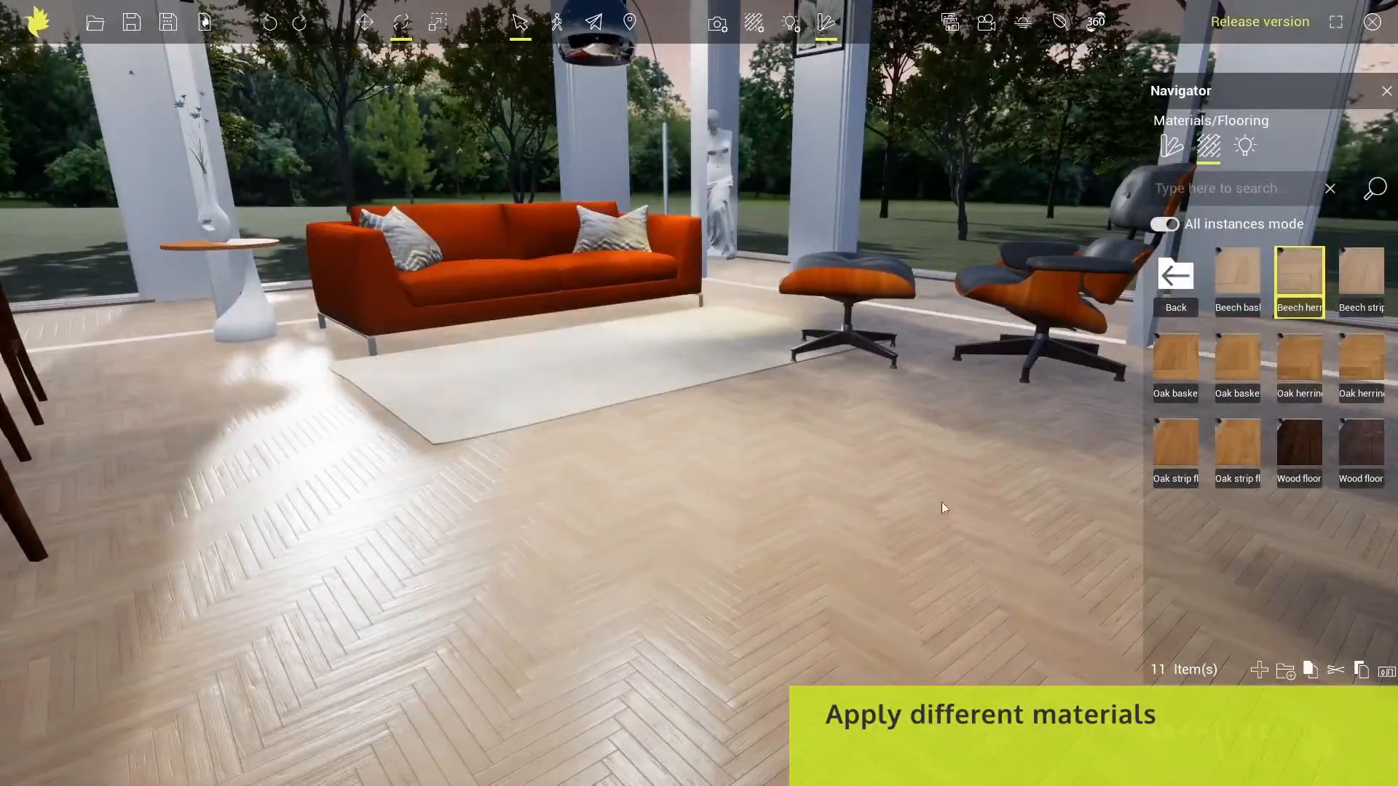
Try the oak basket, dark wood floor and beech strip materials one after another on the living room floor
drag(1173, 350, 729, 499)
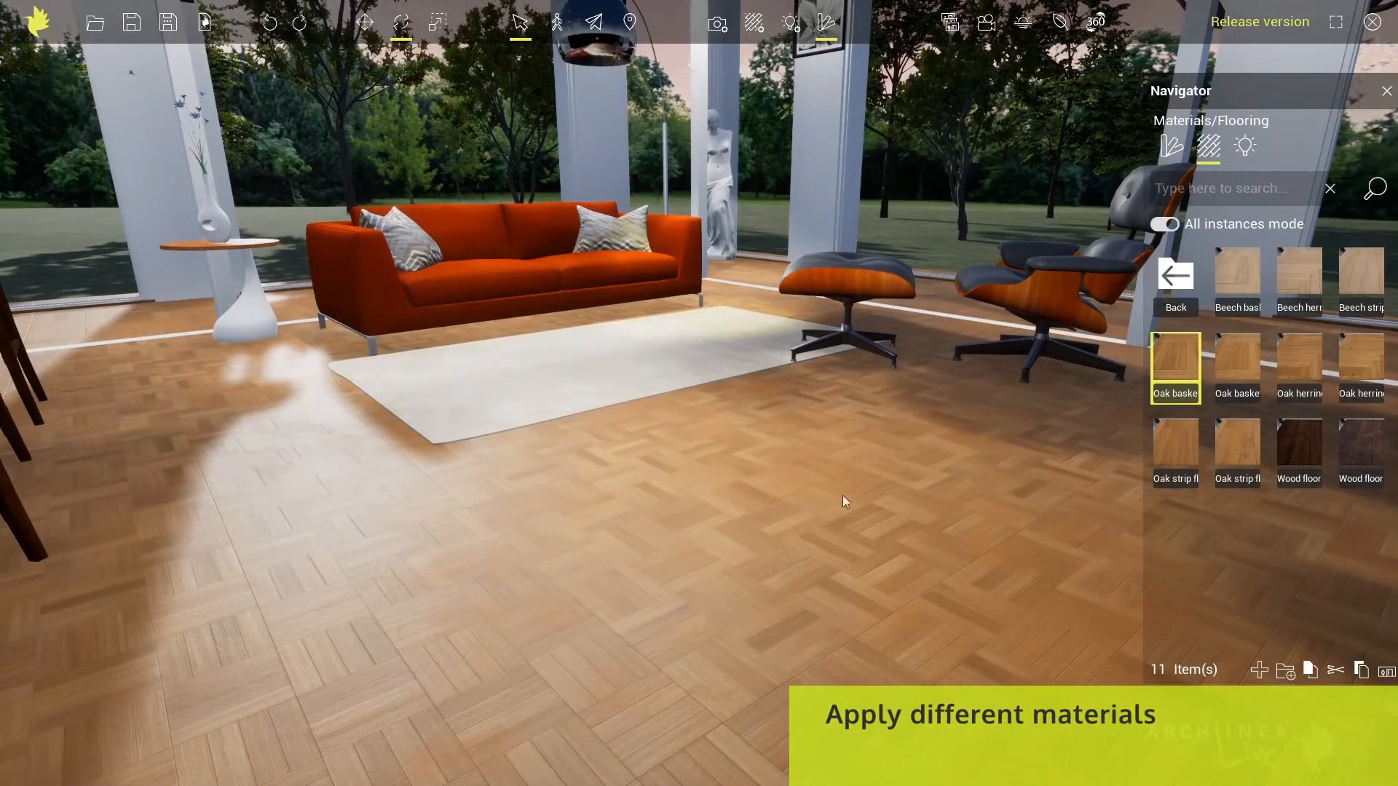
drag(1299, 442, 776, 506)
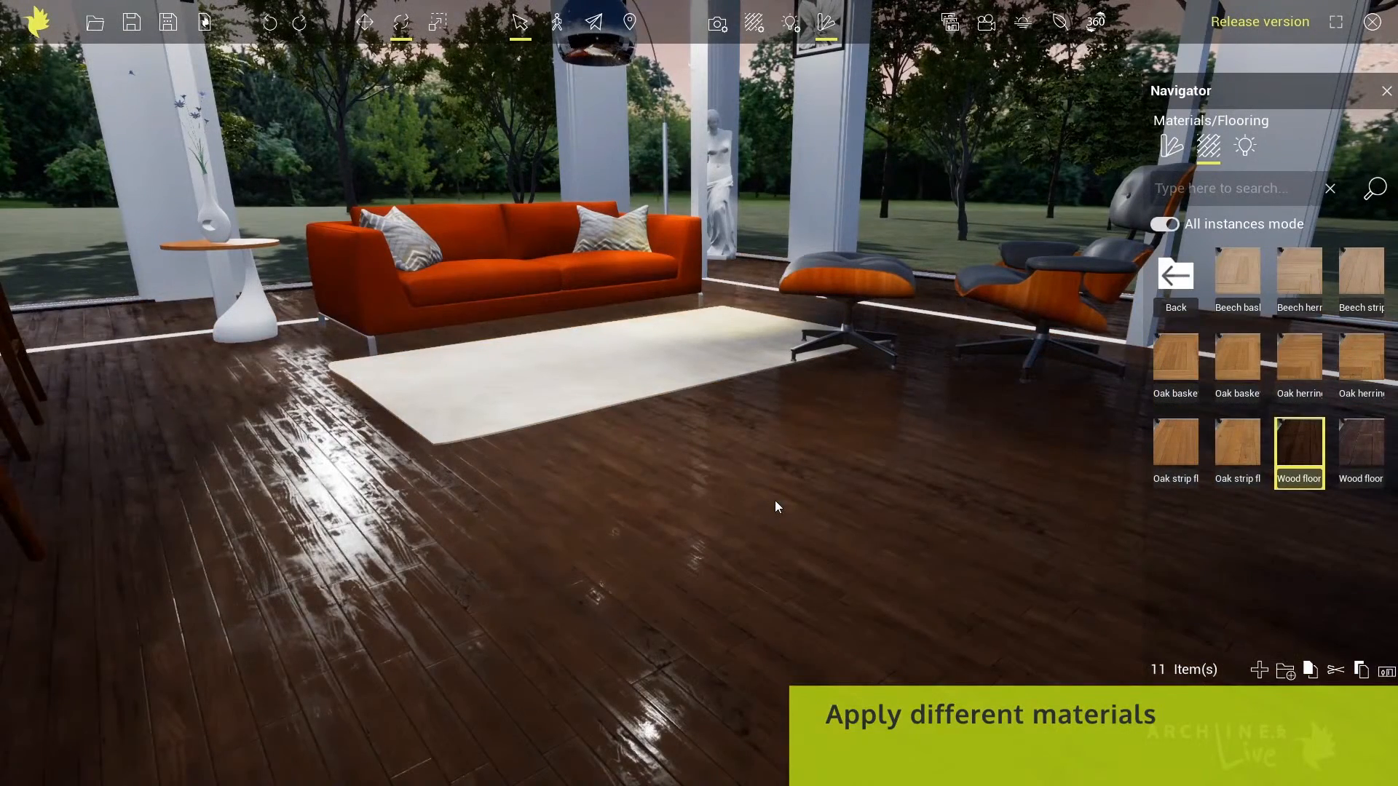
drag(1361, 268, 683, 536)
mouse_move(1228, 438)
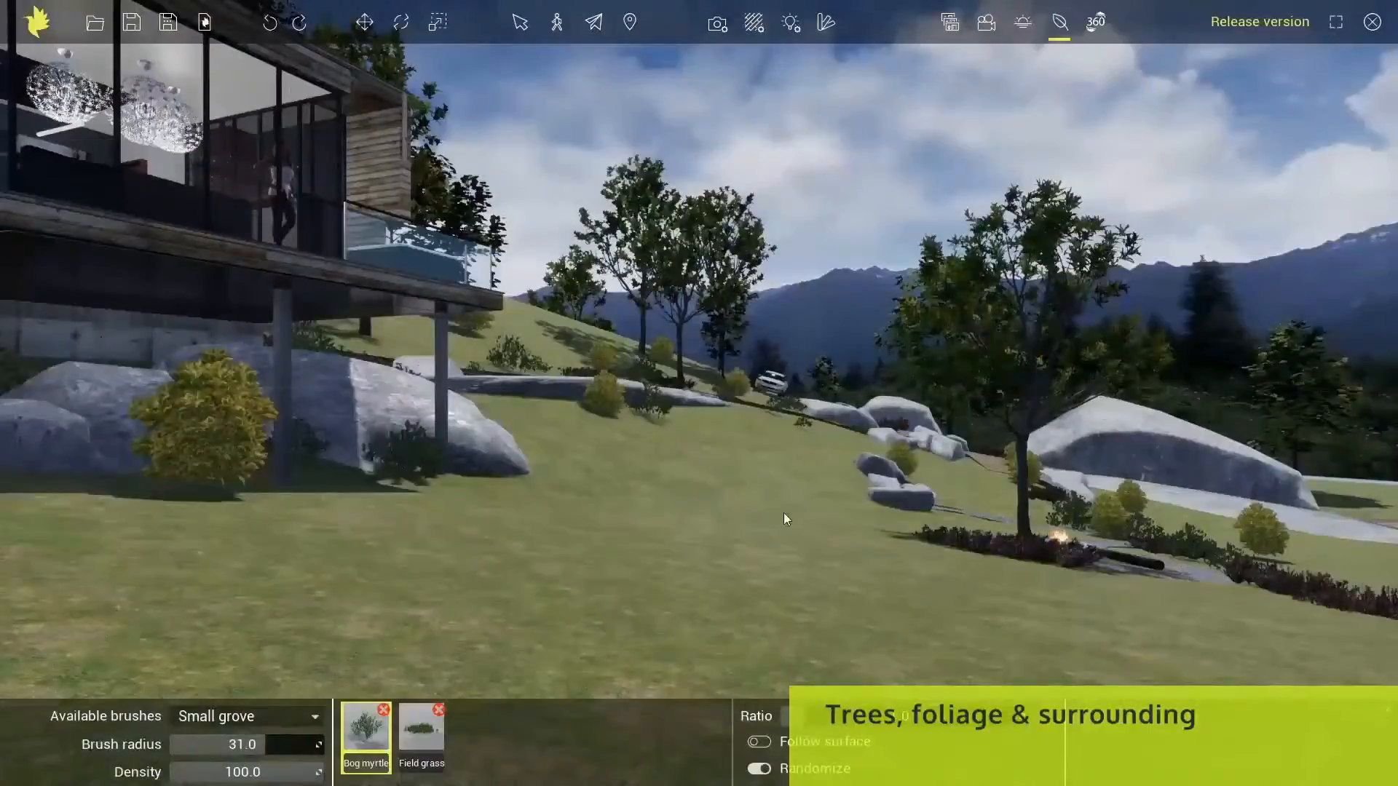
Paint bog myrtle bushes and field grass across the lawn below the house with the Small grove brush
mouse_move(437, 540)
mouse_down()
mouse_move(741, 565)
mouse_move(1093, 658)
mouse_move(454, 680)
mouse_move(113, 530)
mouse_up()
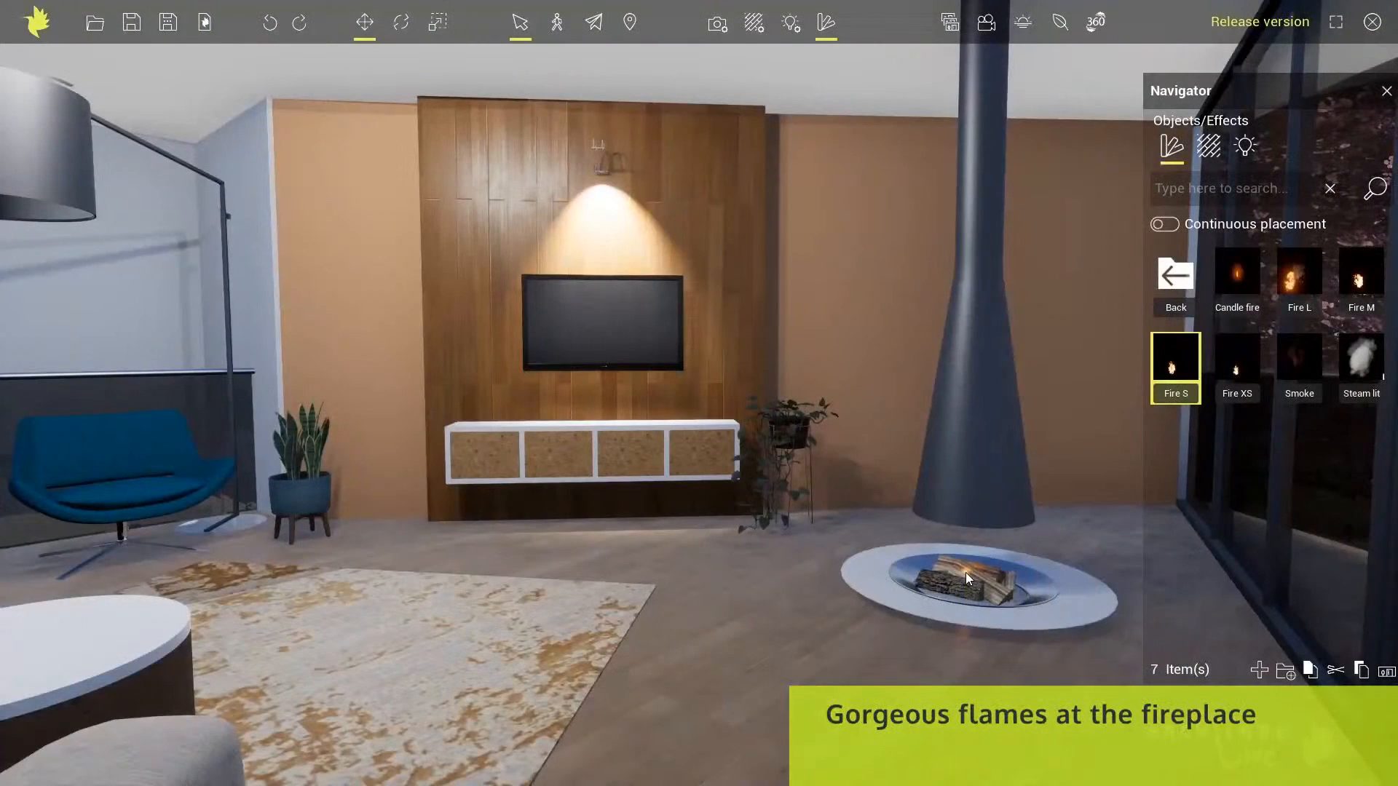
Review the residential building's saved perspective views from 01 Left through 02 Front, 04 Back playground and 05 Balconies to 00 Corner
click(966, 572)
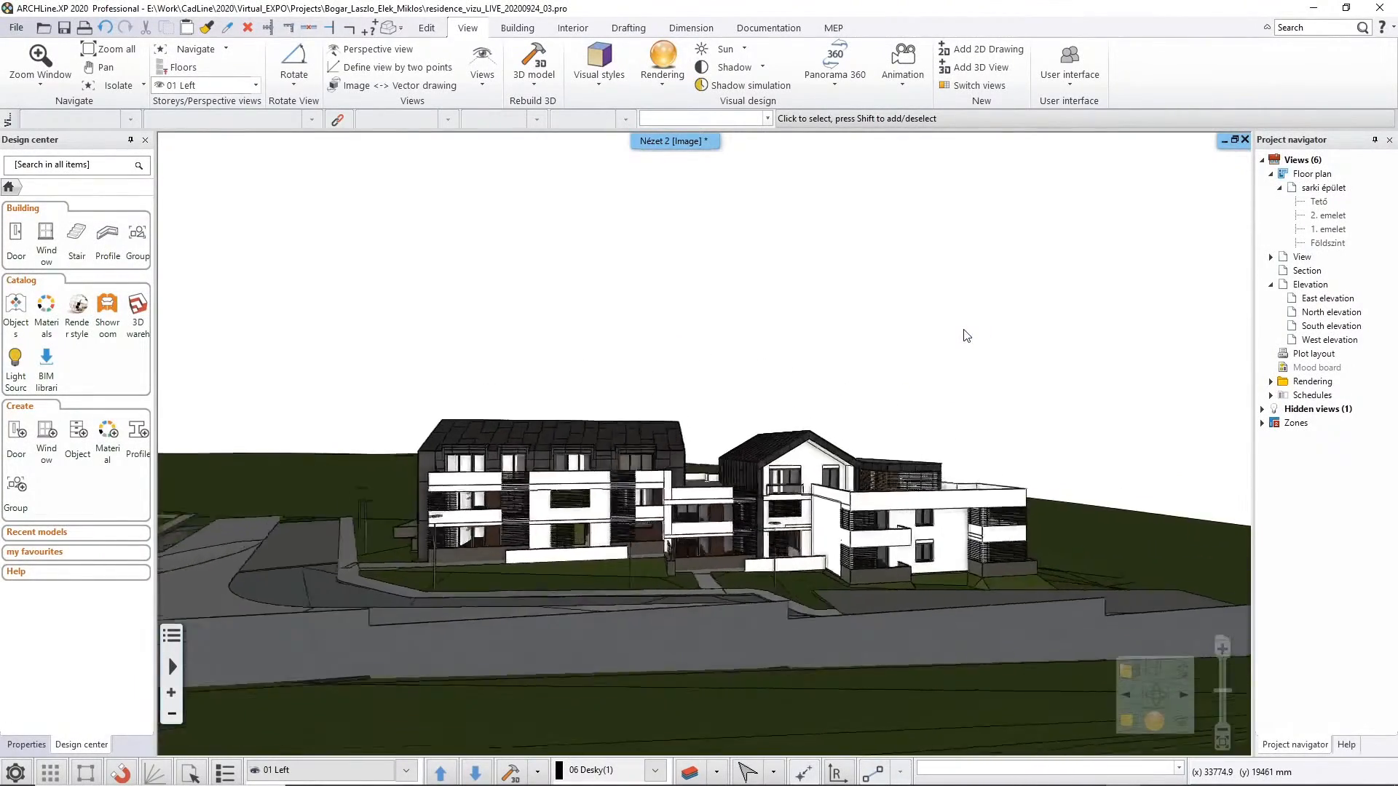
key(Page_Down)
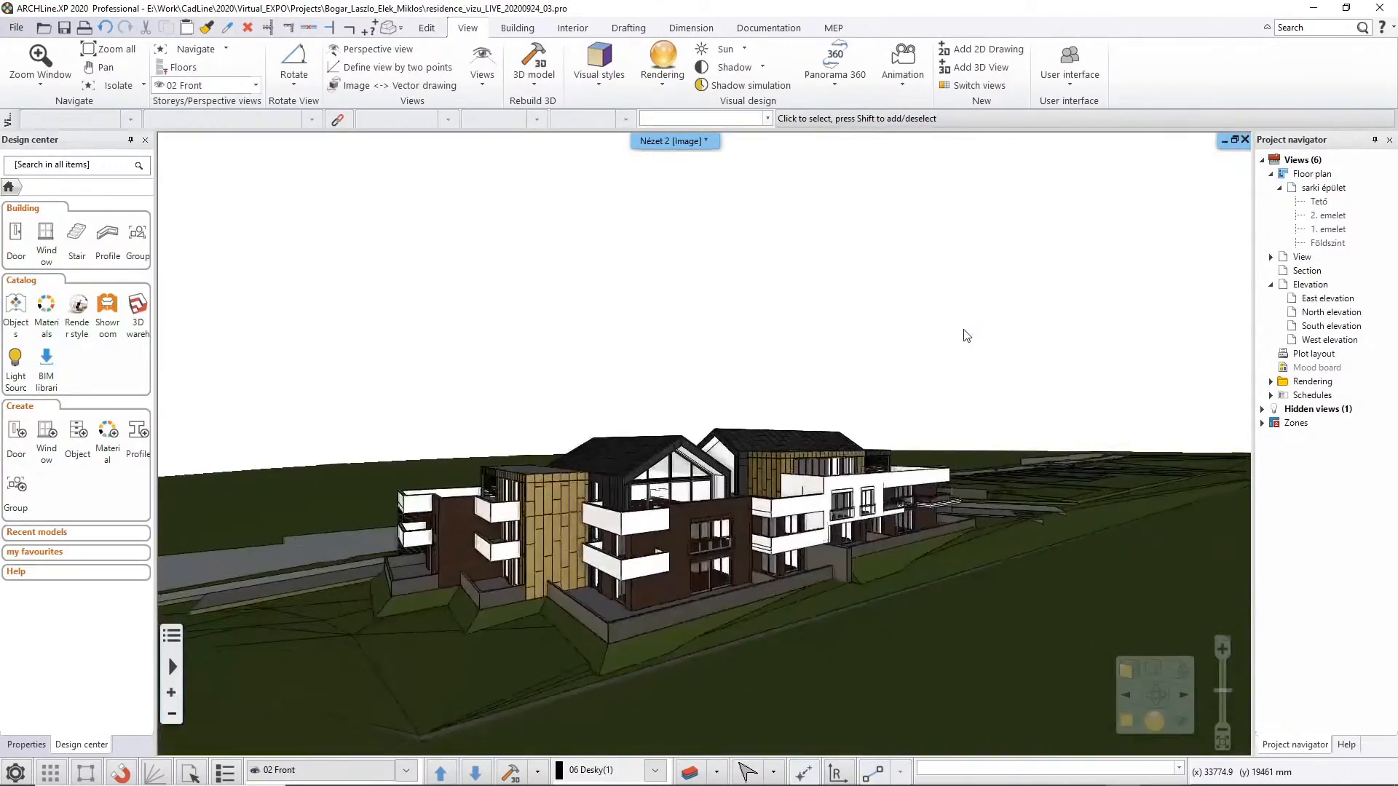
key(Page_Down)
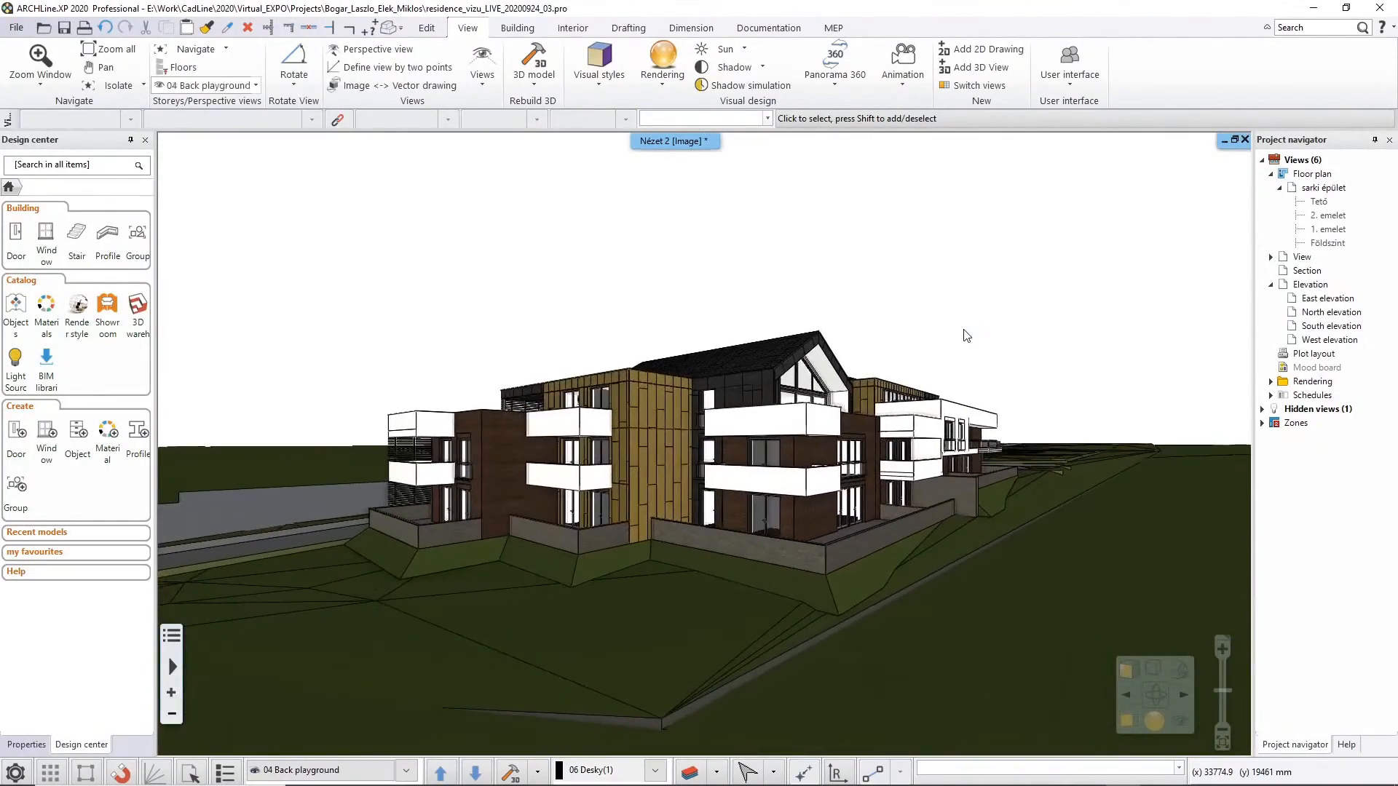
key(Page_Down)
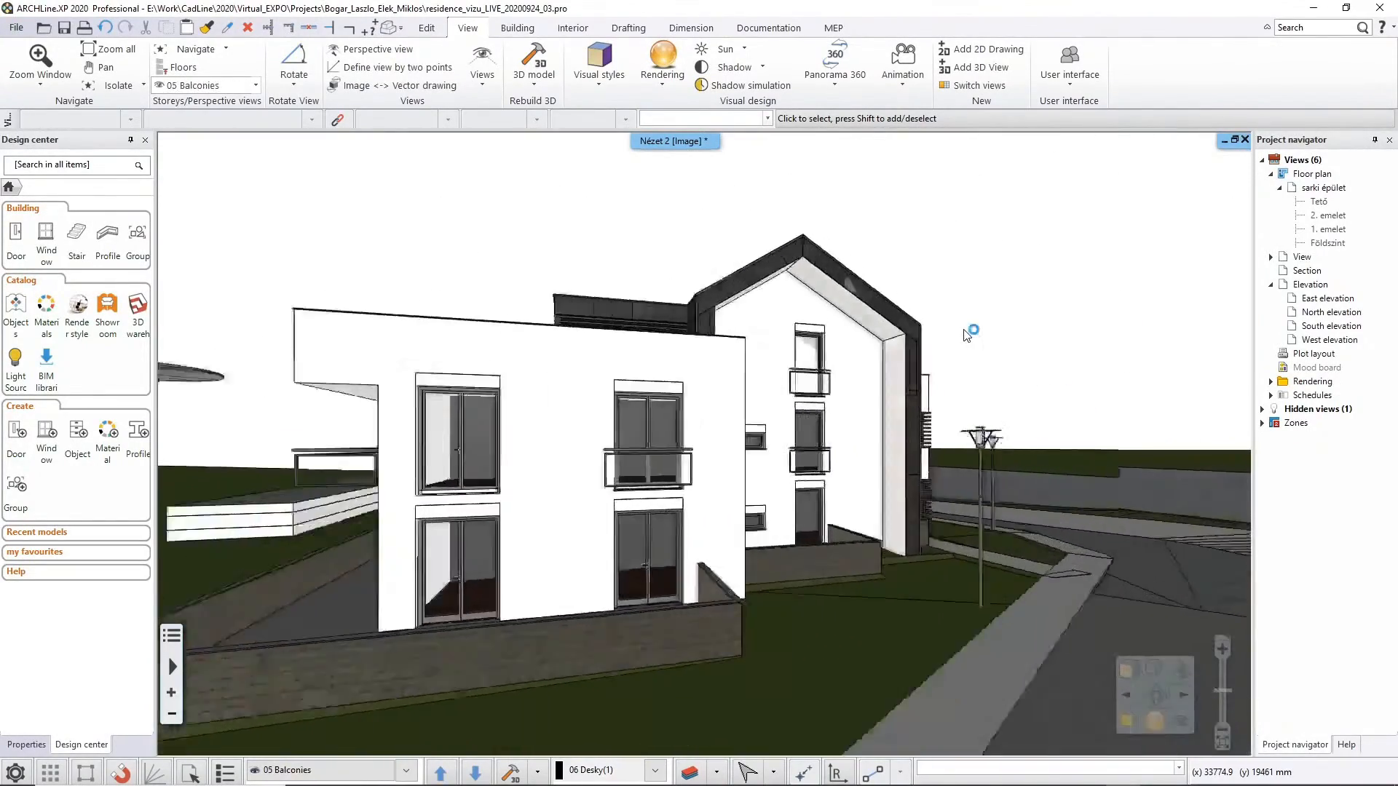
key(Page_Down)
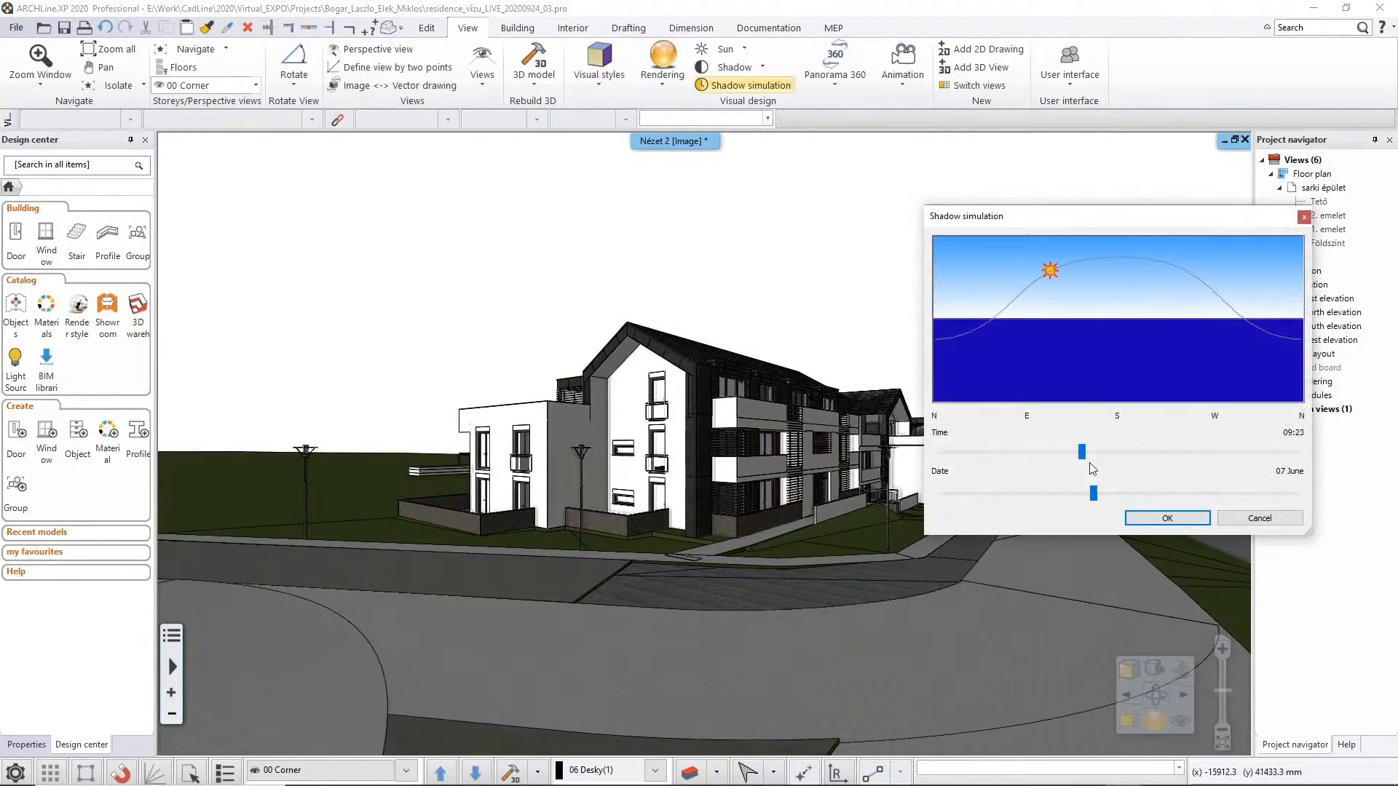
Set the shadow simulation to 09:23 on 07 June and open the project in ARCHLine.XP LIVE
mouse_move(1084, 455)
mouse_down()
mouse_move(1128, 455)
mouse_move(1051, 453)
mouse_move(1081, 456)
mouse_up()
click(1224, 516)
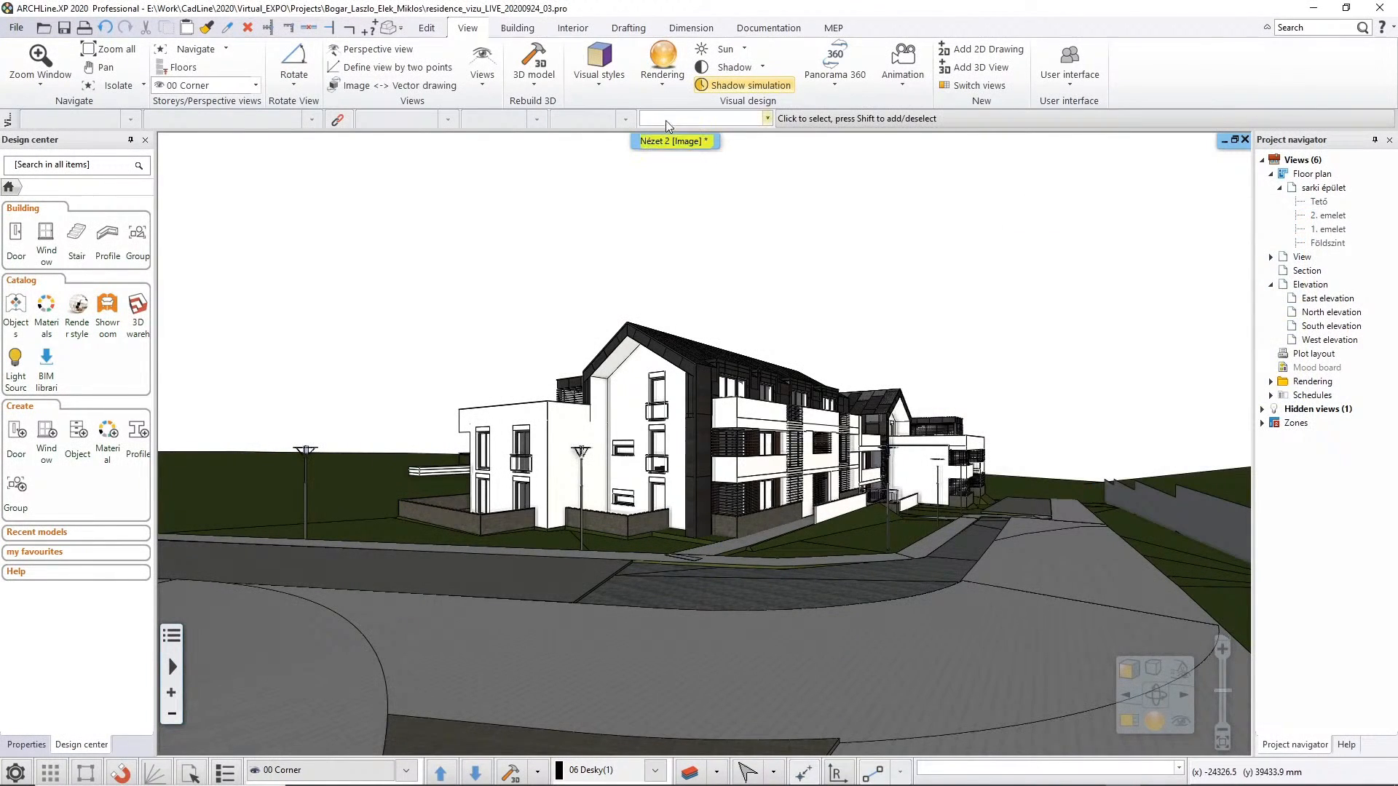
click(664, 86)
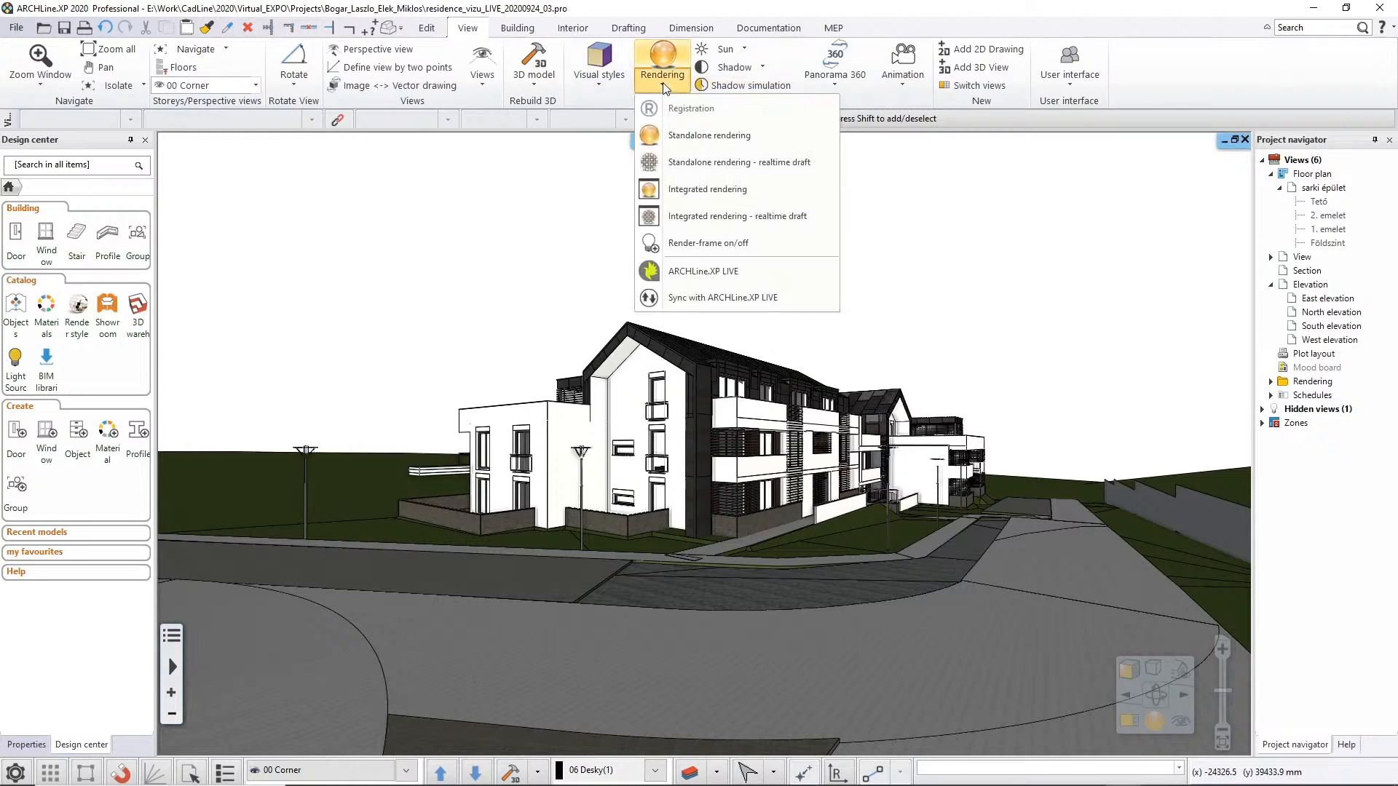
click(715, 276)
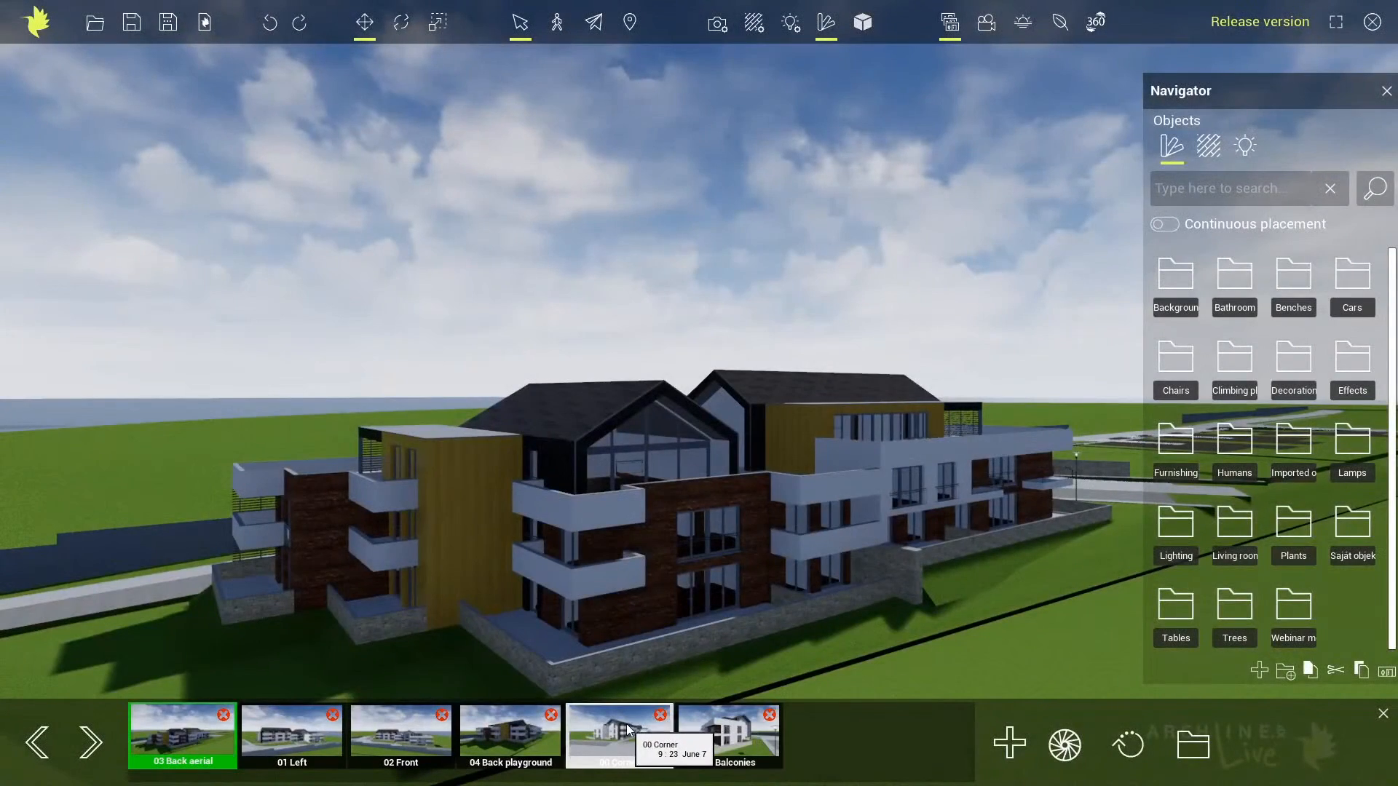
Go to the 00 Corner view and apply a ground grass material to the lawn around the building
click(628, 730)
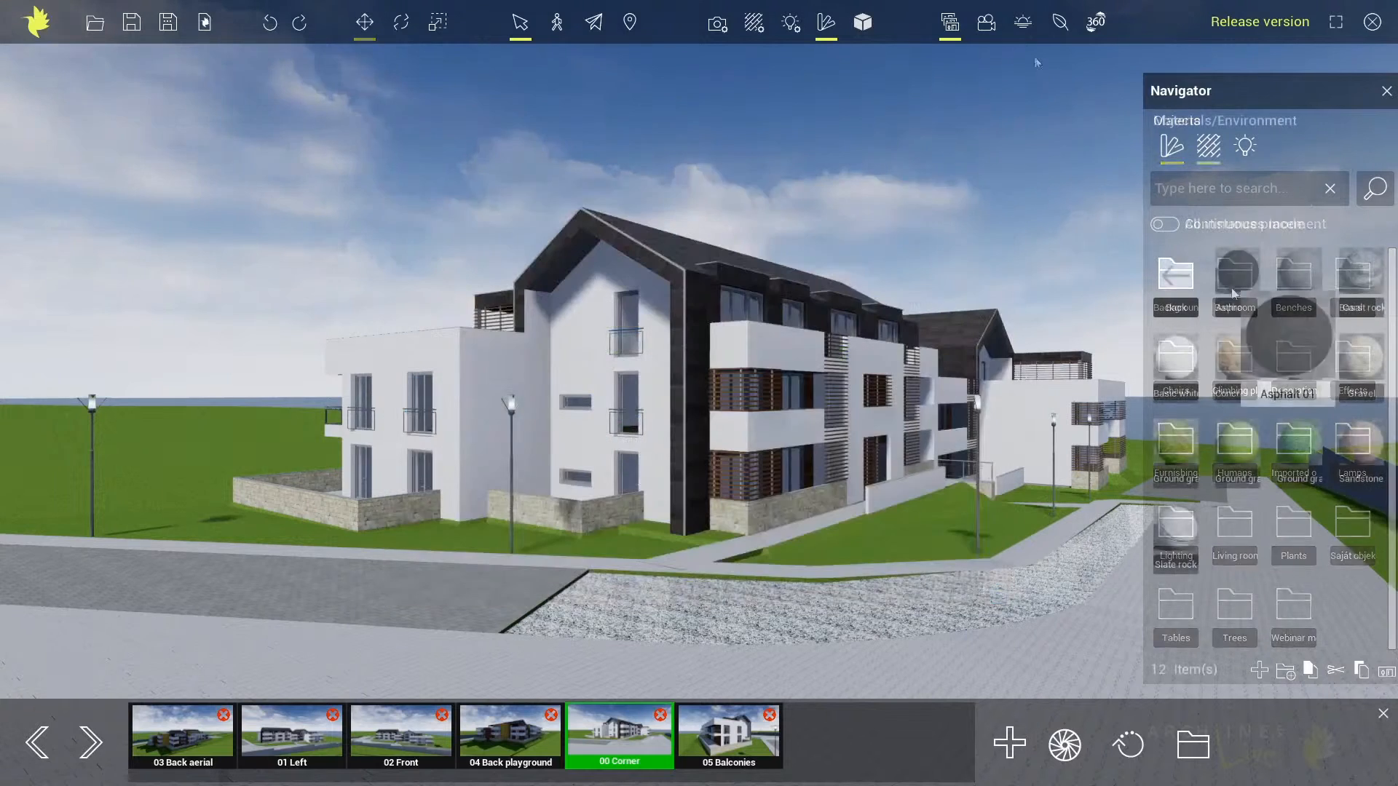
click(924, 539)
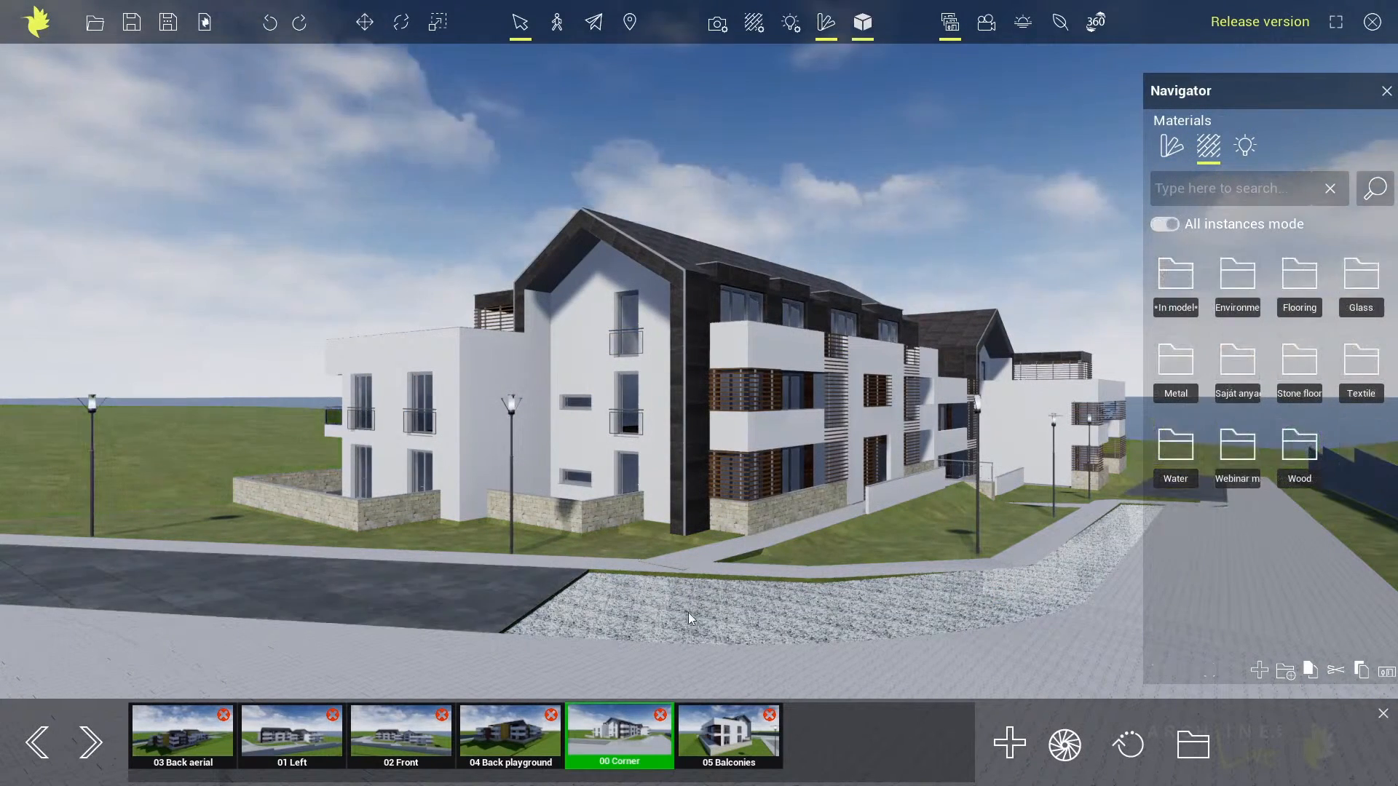
Add the Approaching storm background around the site and rotate it about 87 degrees
drag(706, 543, 18, 522)
drag(939, 497, 266, 500)
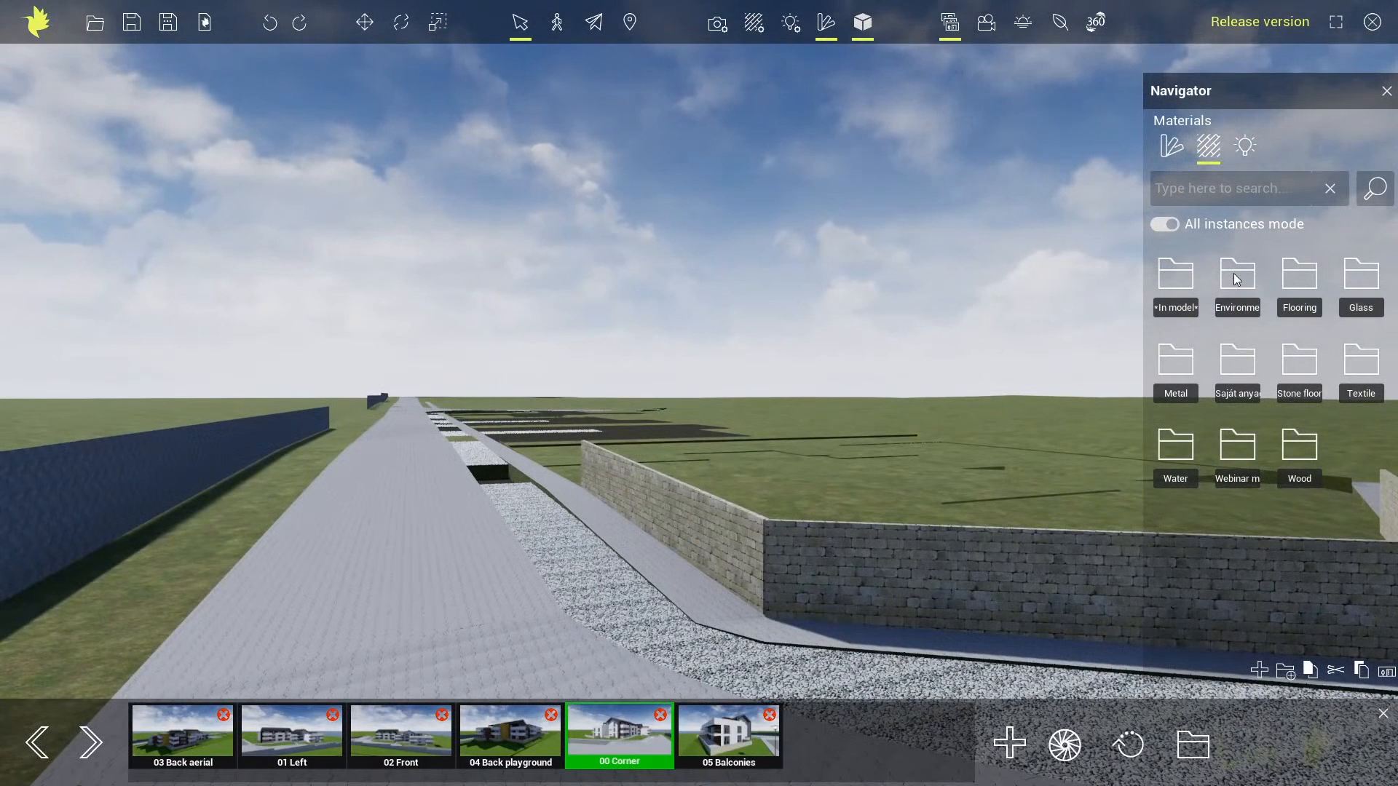
click(1176, 158)
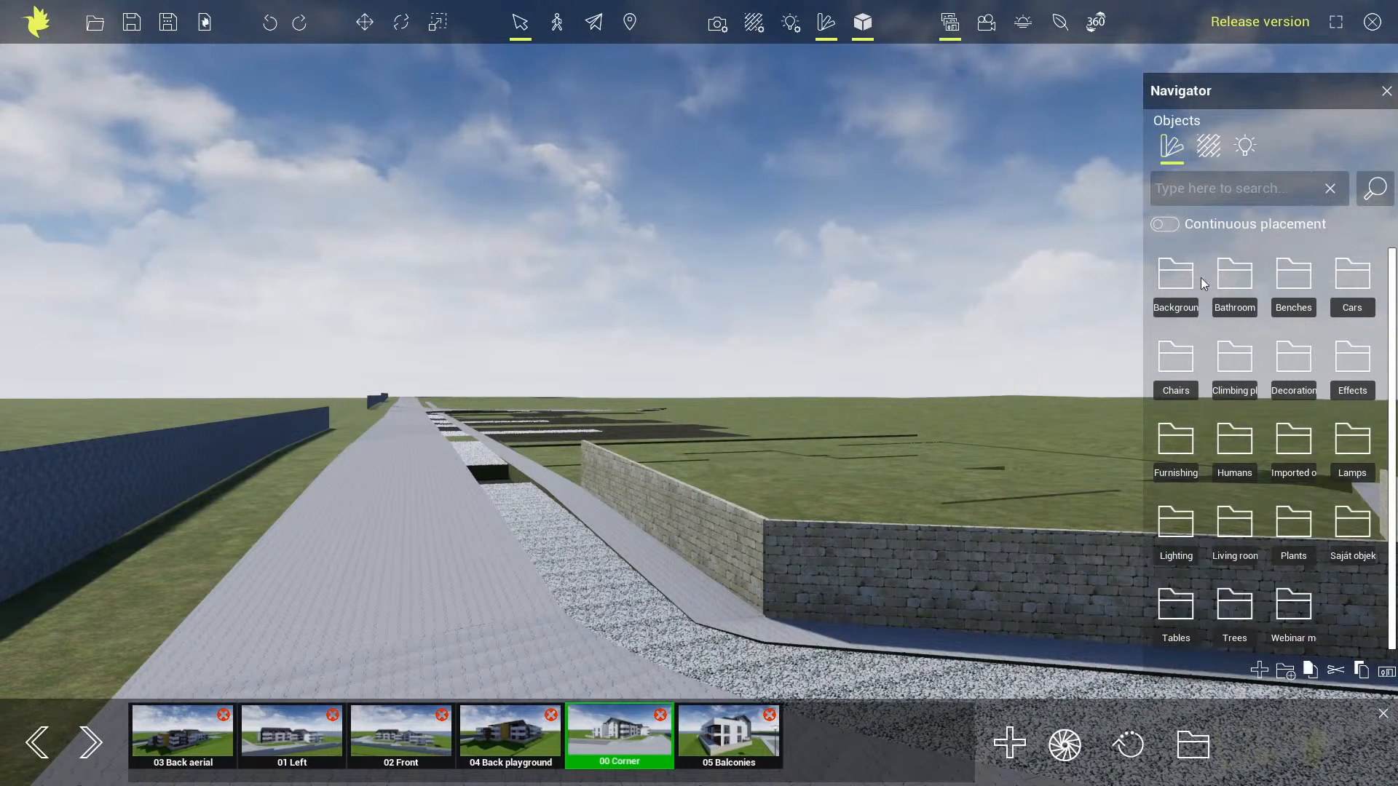
double_click(1177, 276)
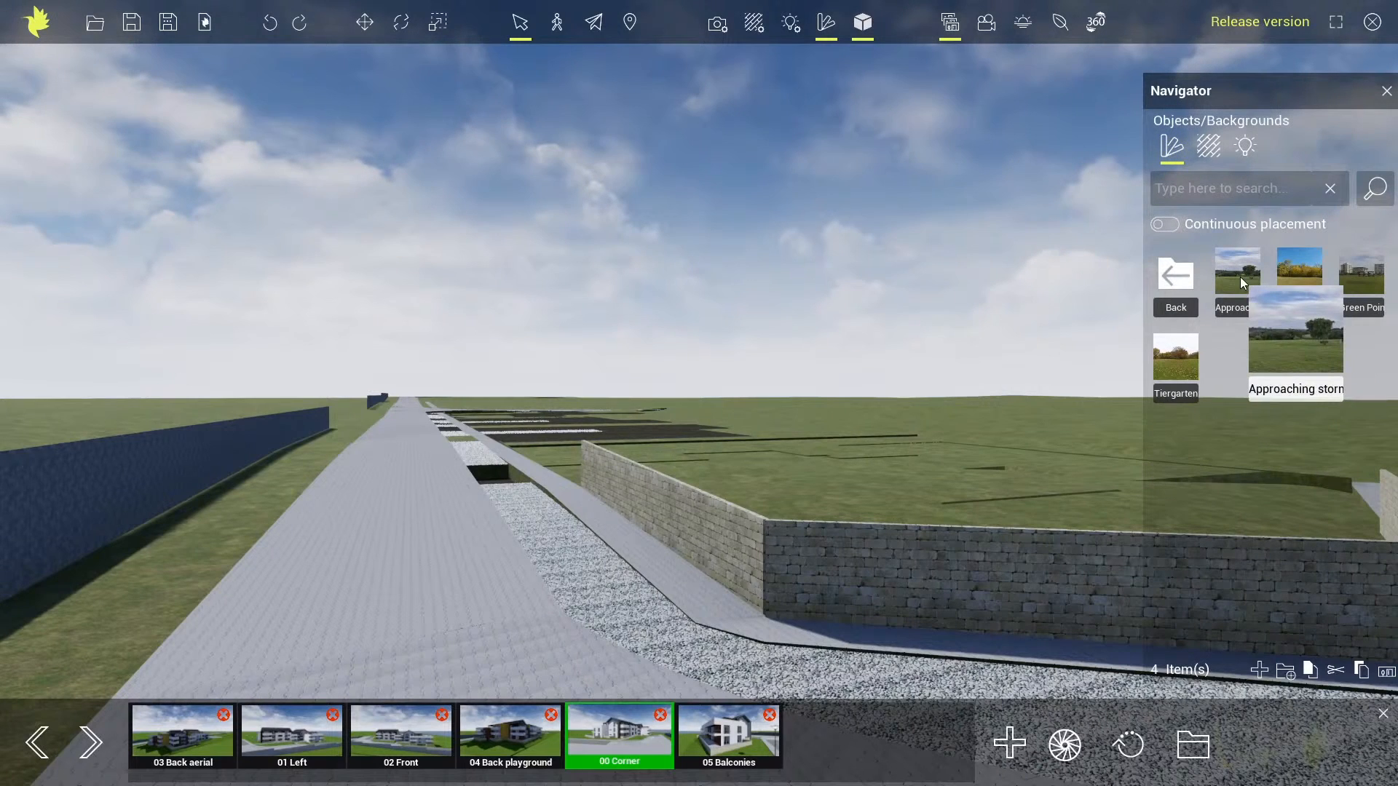
click(631, 438)
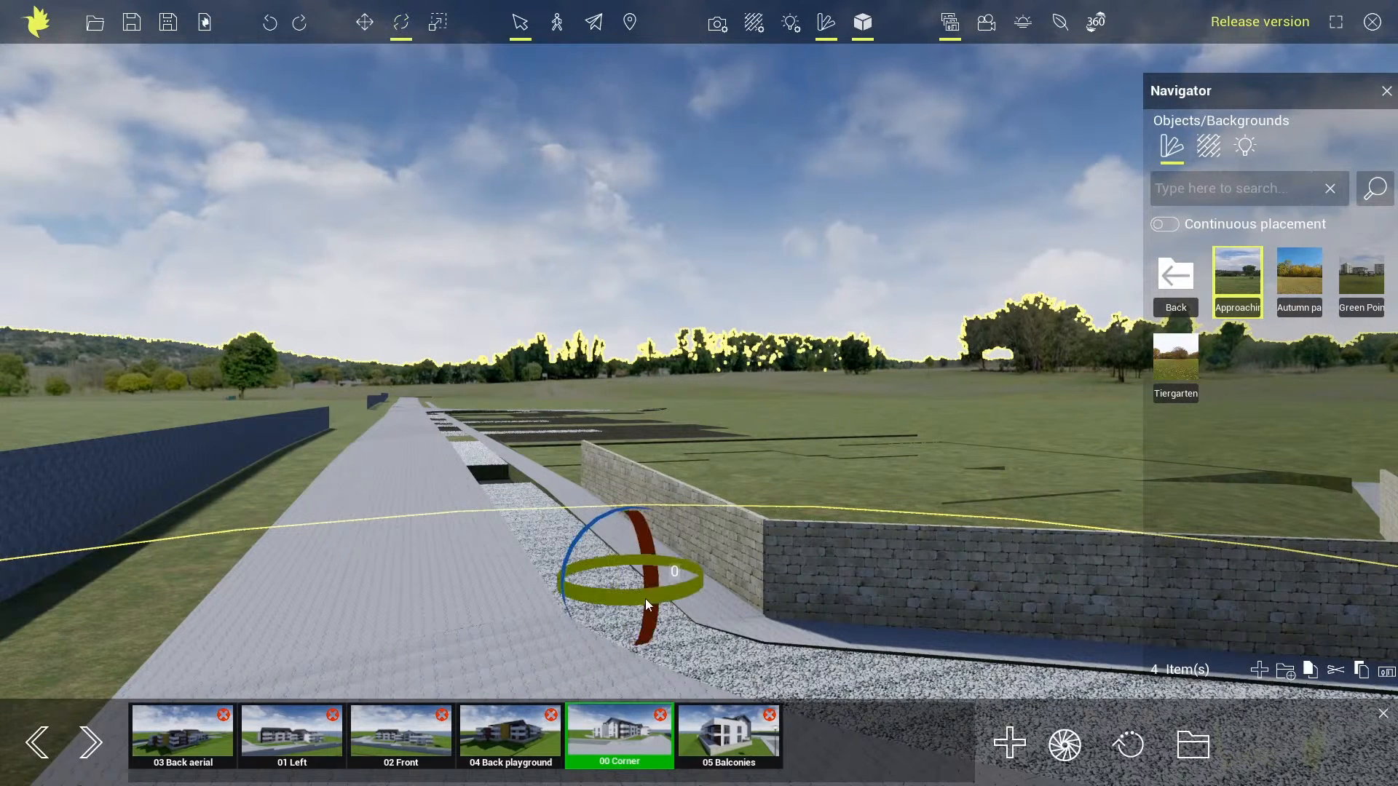
drag(645, 598, 597, 596)
drag(587, 596, 584, 596)
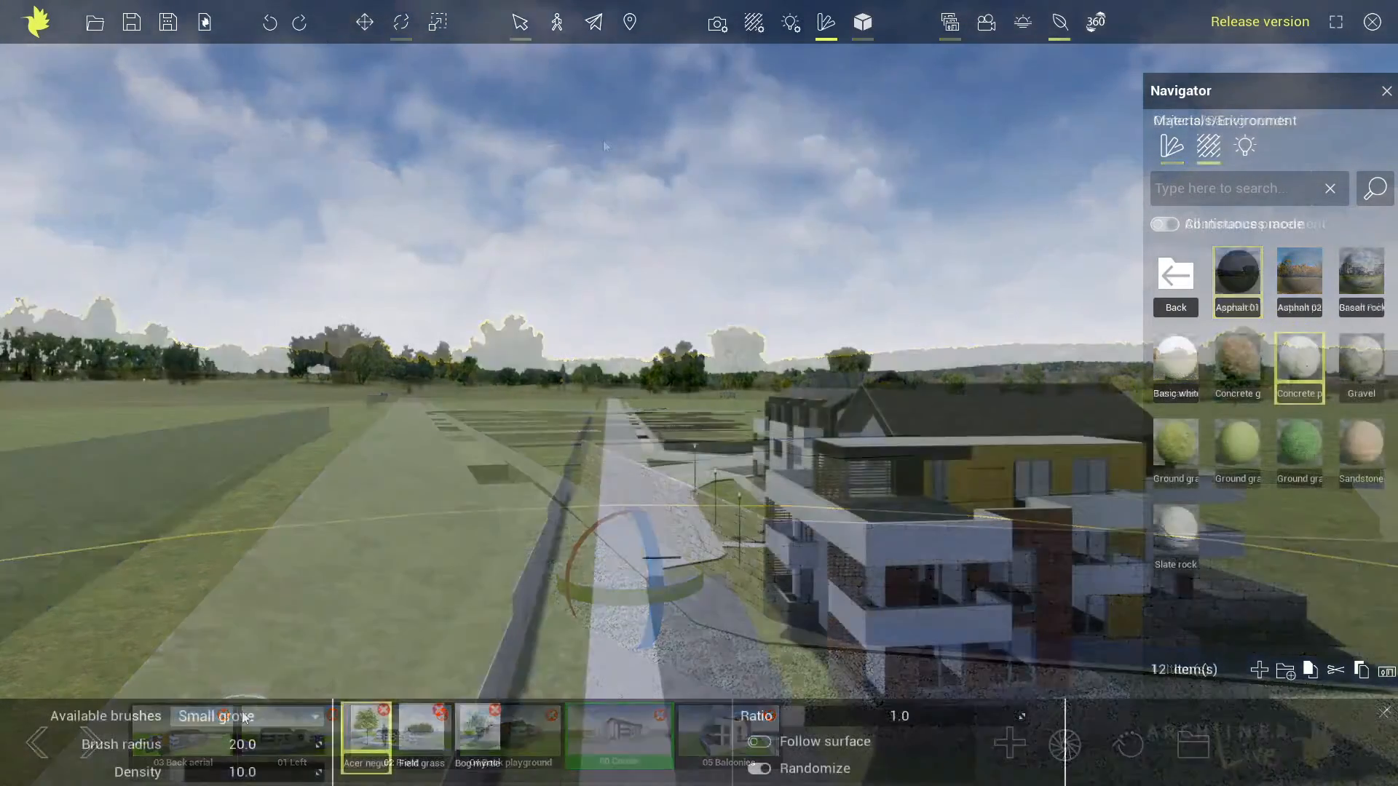
Paint a row of trees along the wall beside the road with the Trees foliage brush
click(244, 718)
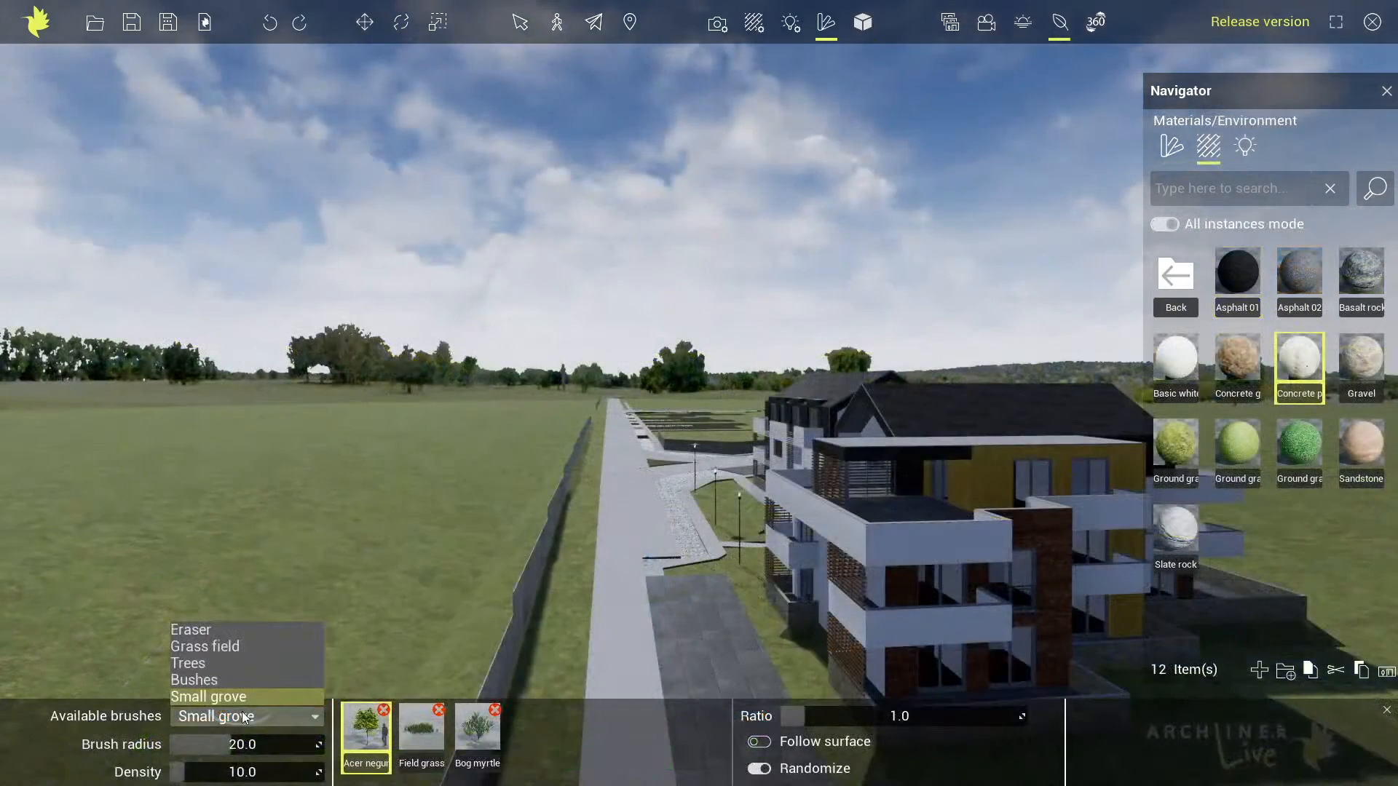
click(203, 664)
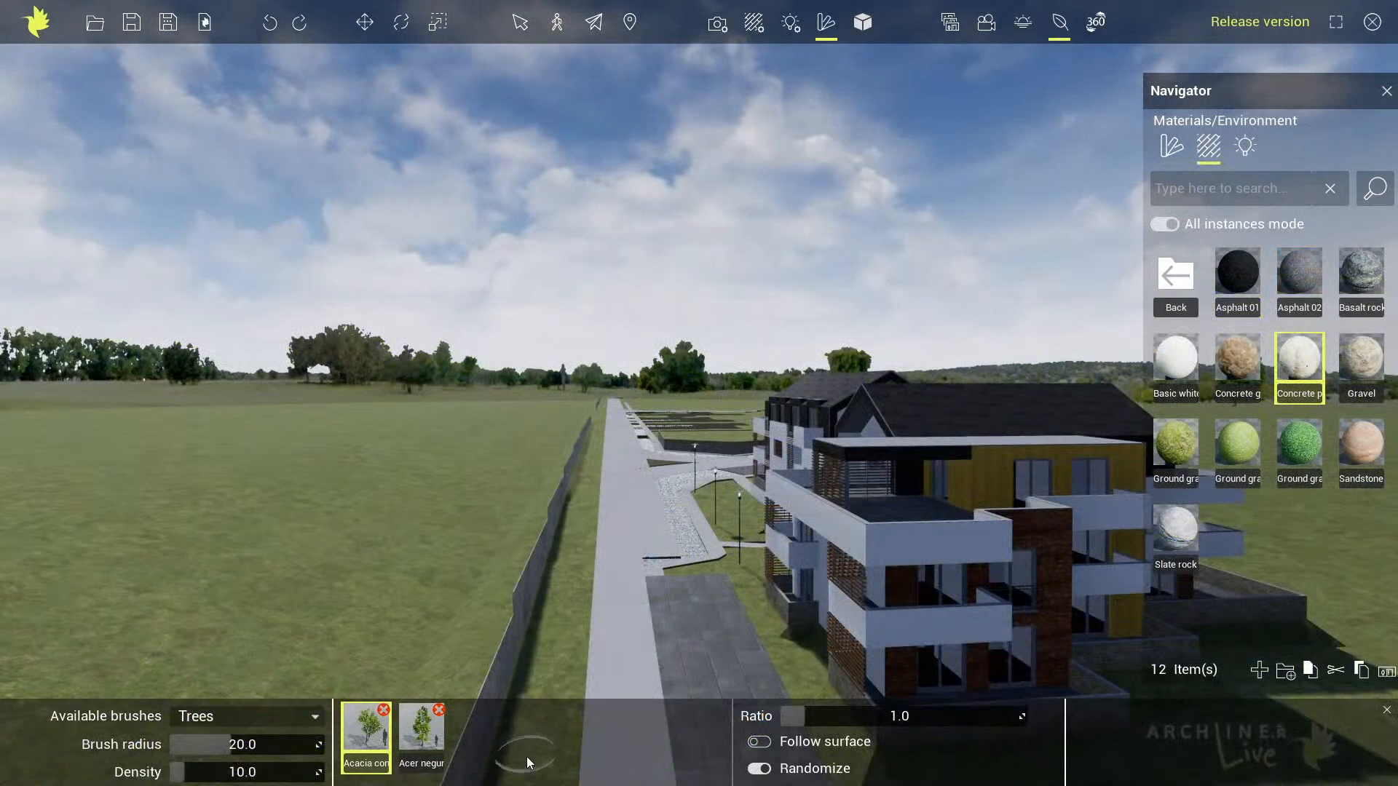
drag(535, 763, 584, 552)
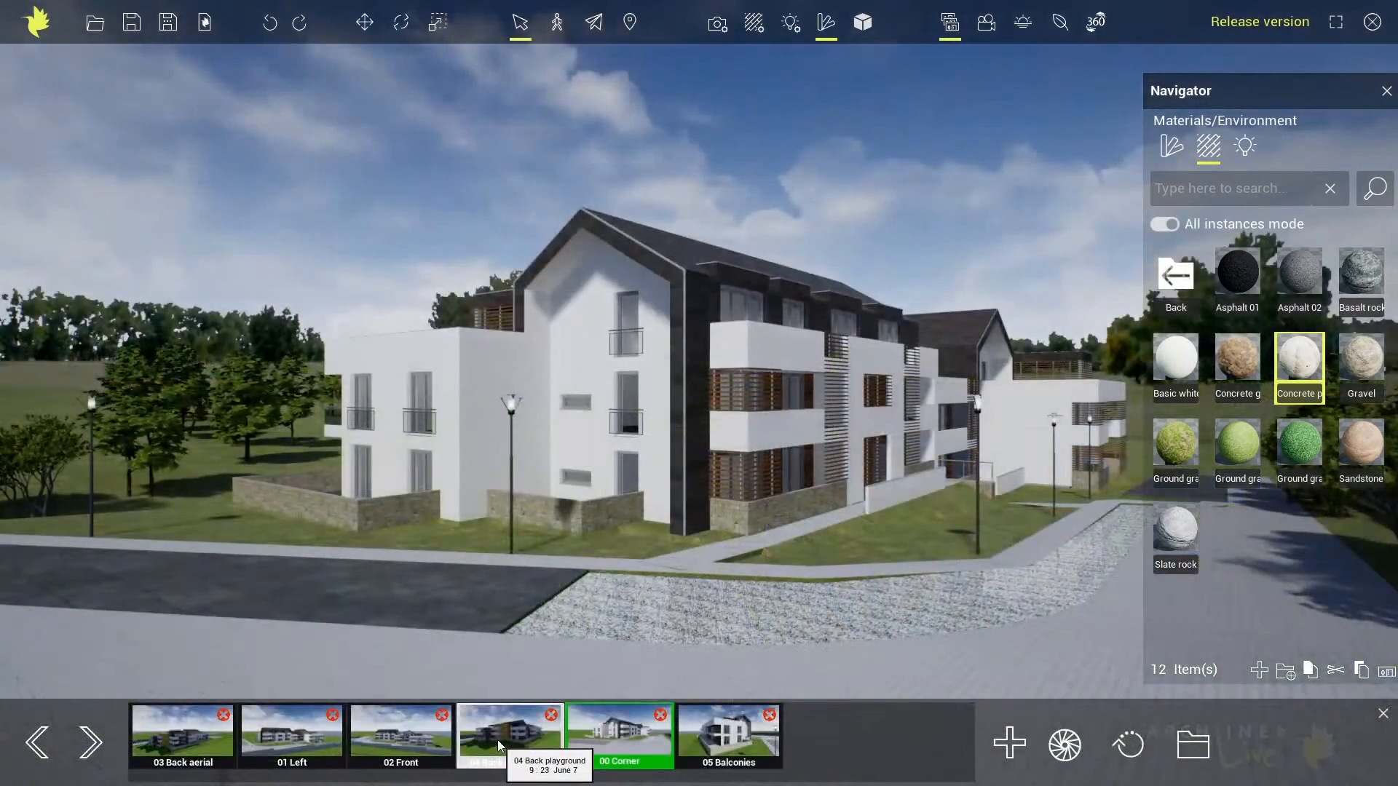
Show the 04 Back playground view and move the sun's time of day from morning to the afternoon
click(497, 739)
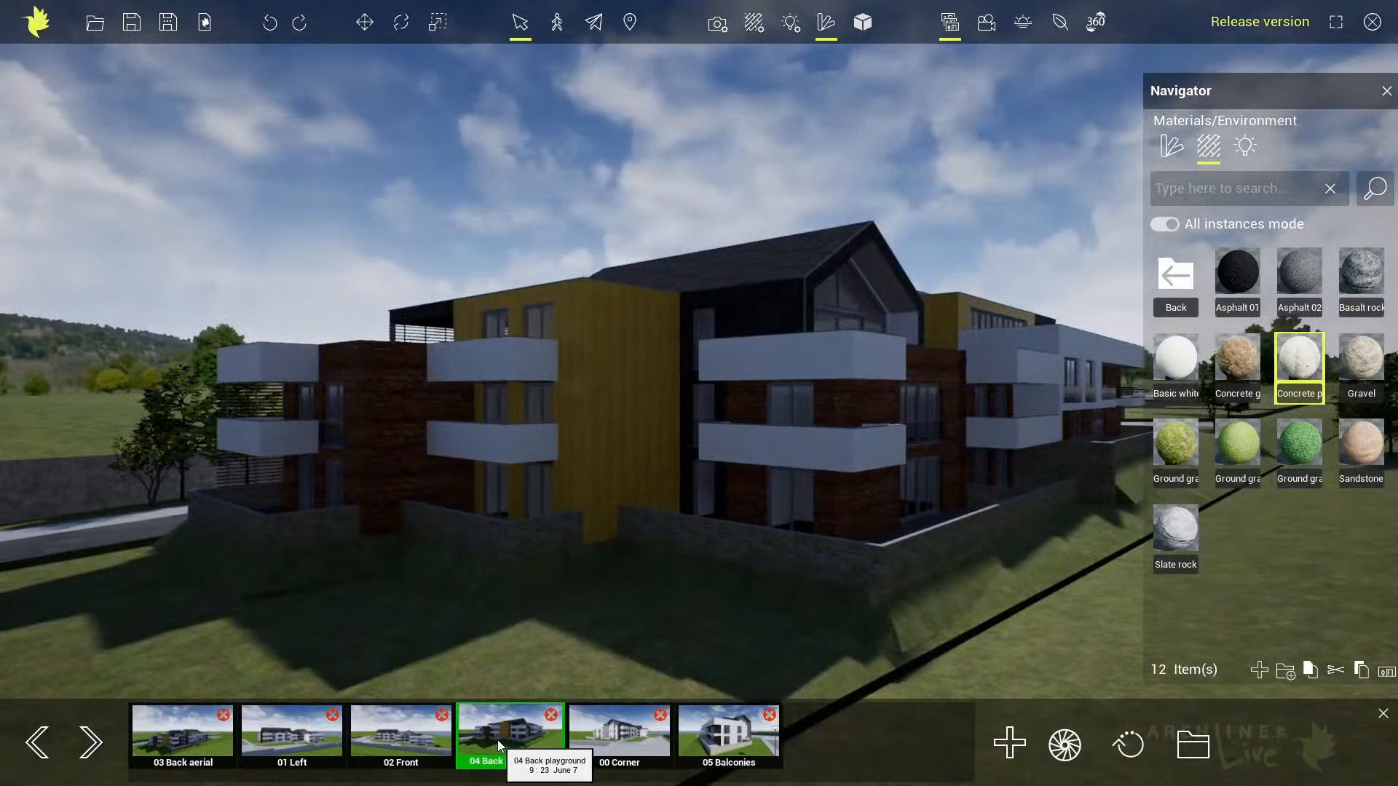
click(1025, 23)
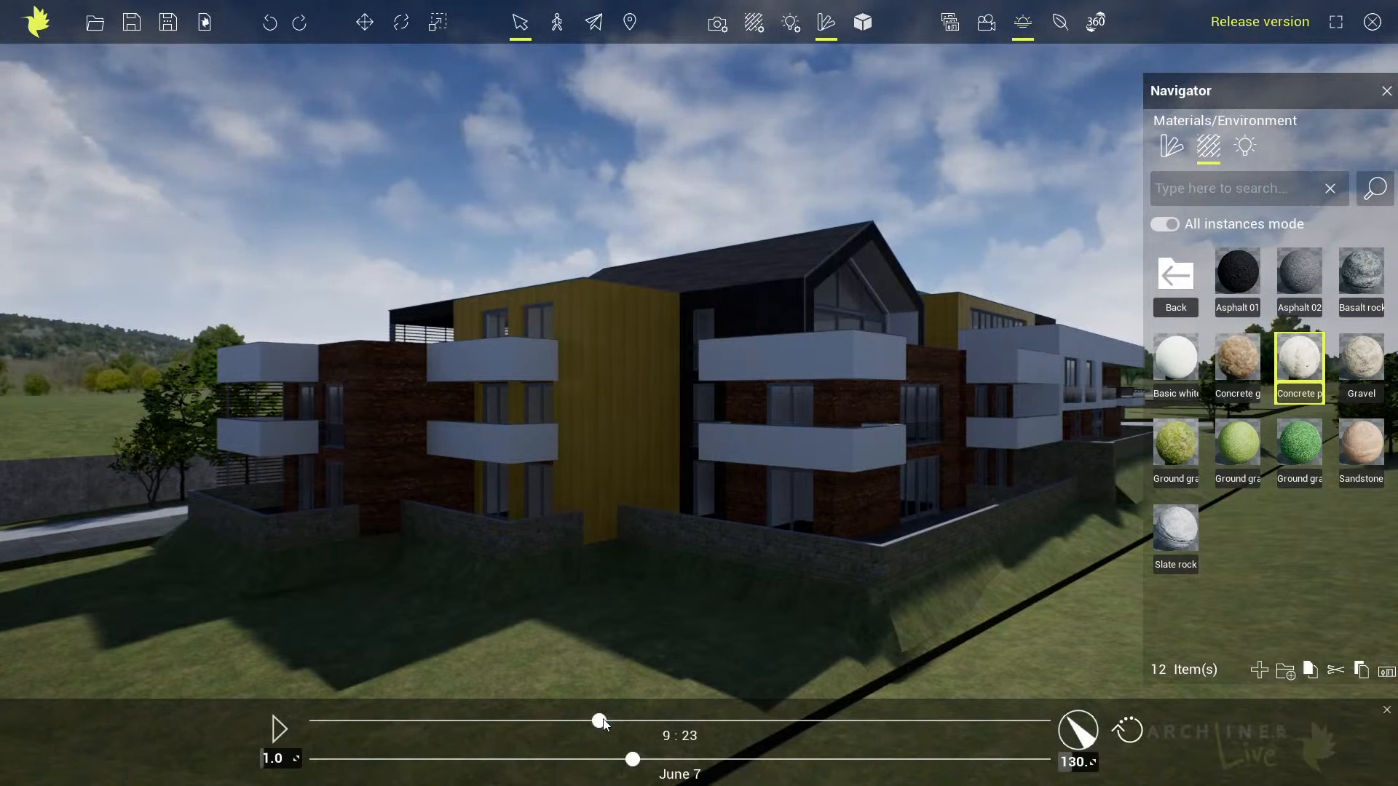
drag(604, 722, 816, 721)
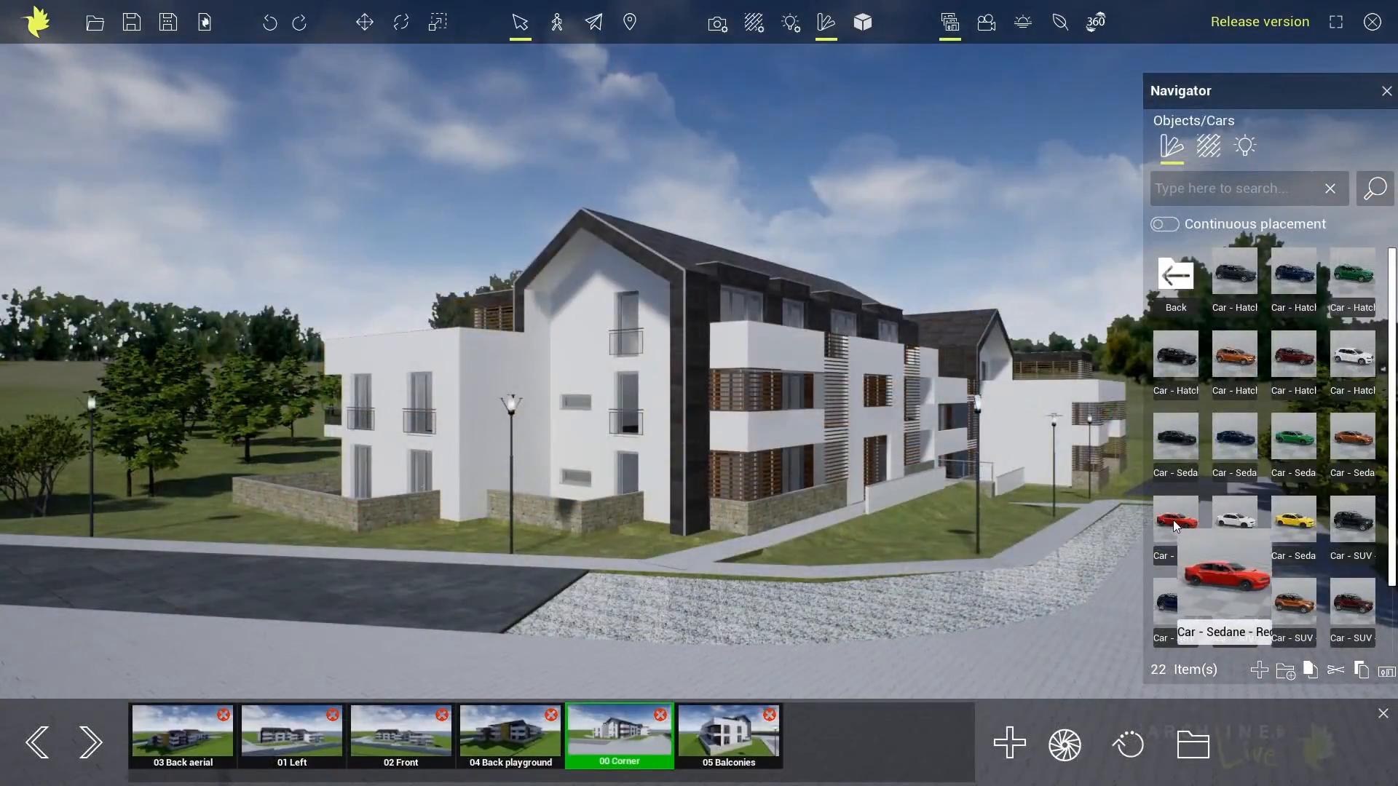
Place a red sedan on the dark paved area in the 00 Corner view and rotate it to face the viewer
click(470, 595)
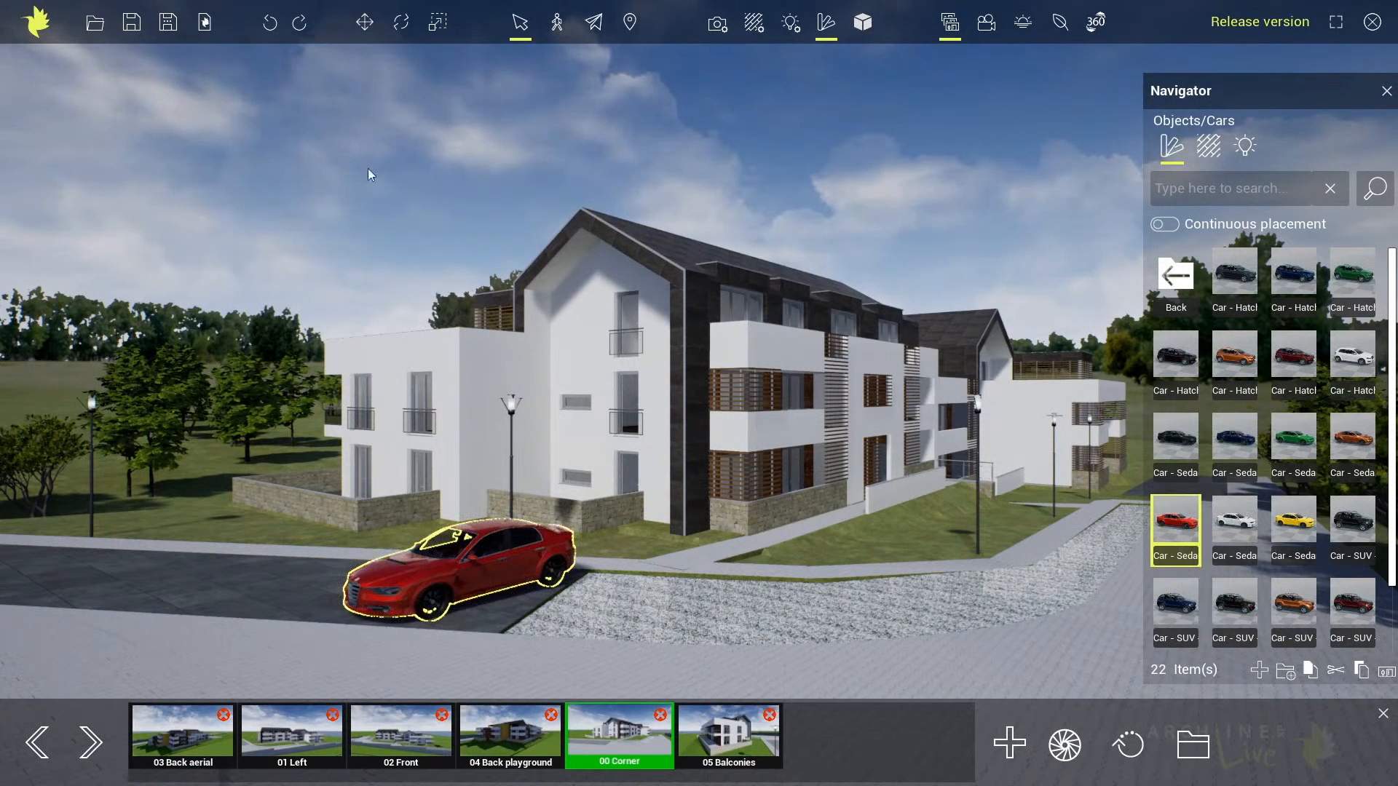
click(402, 24)
drag(434, 585, 452, 578)
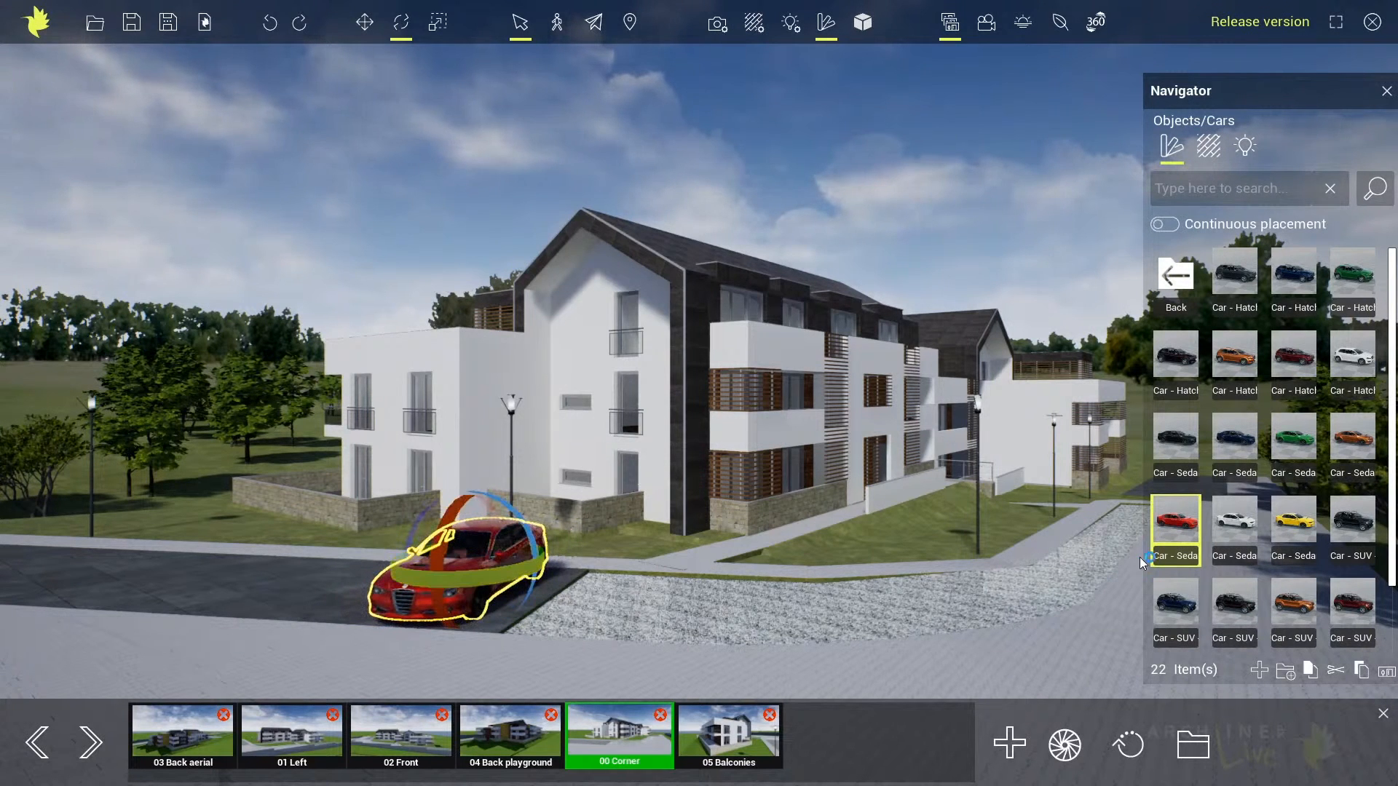
Place a white hatchback on the dark paved area beside the red sedan and rotate it into position
mouse_move(1337, 371)
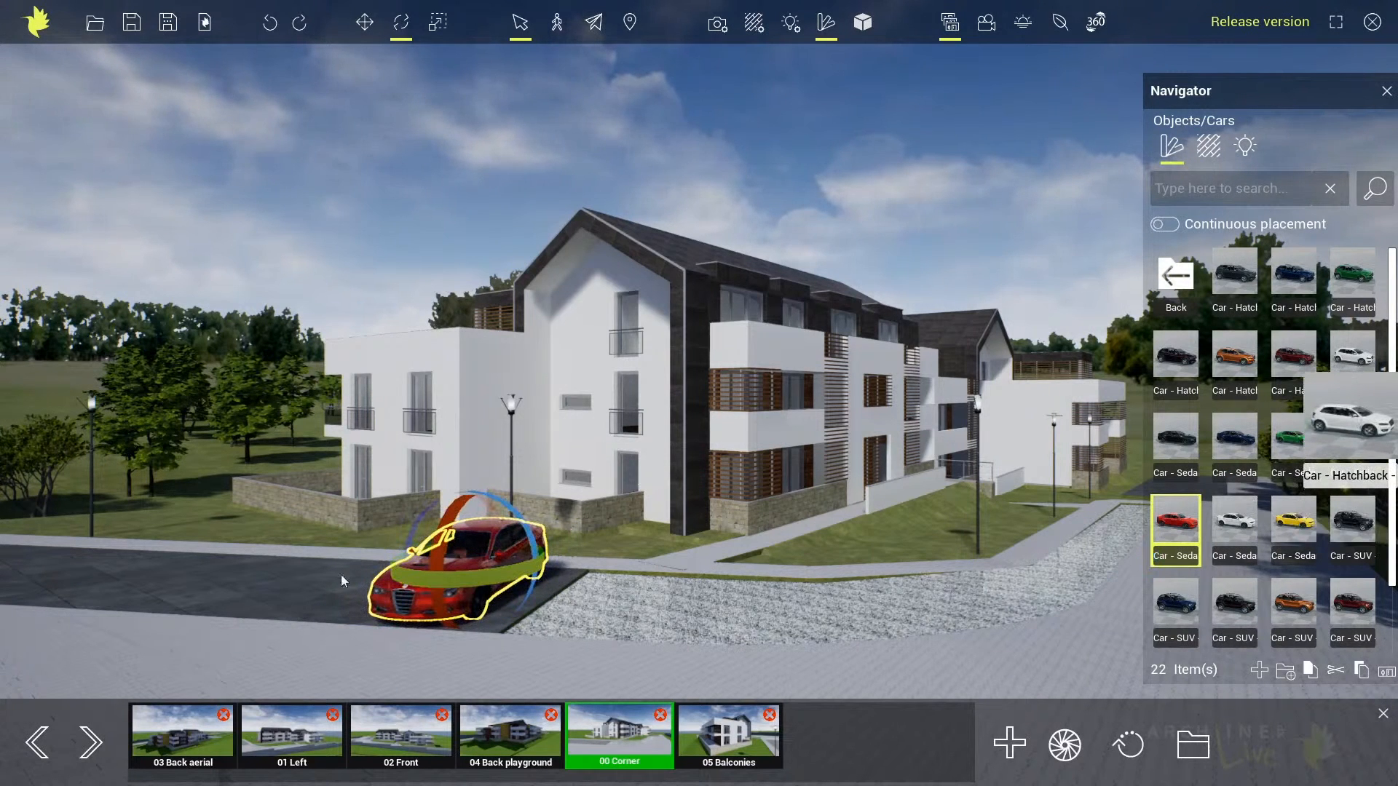
click(98, 578)
mouse_move(92, 570)
mouse_down()
mouse_move(75, 559)
mouse_move(98, 562)
mouse_up()
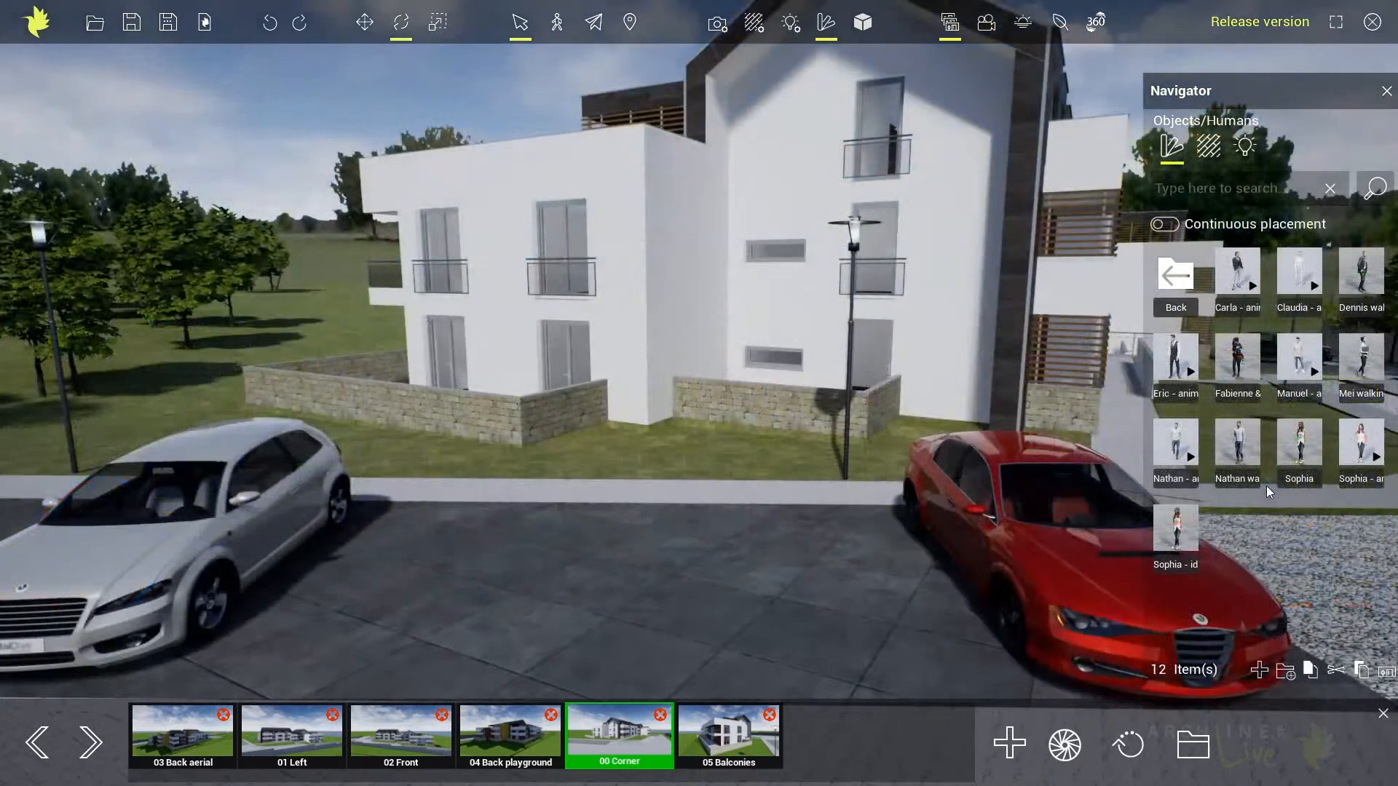
Place the Sophia - idling figure on the pavement between the two cars and turn her to face the viewer
mouse_move(1195, 524)
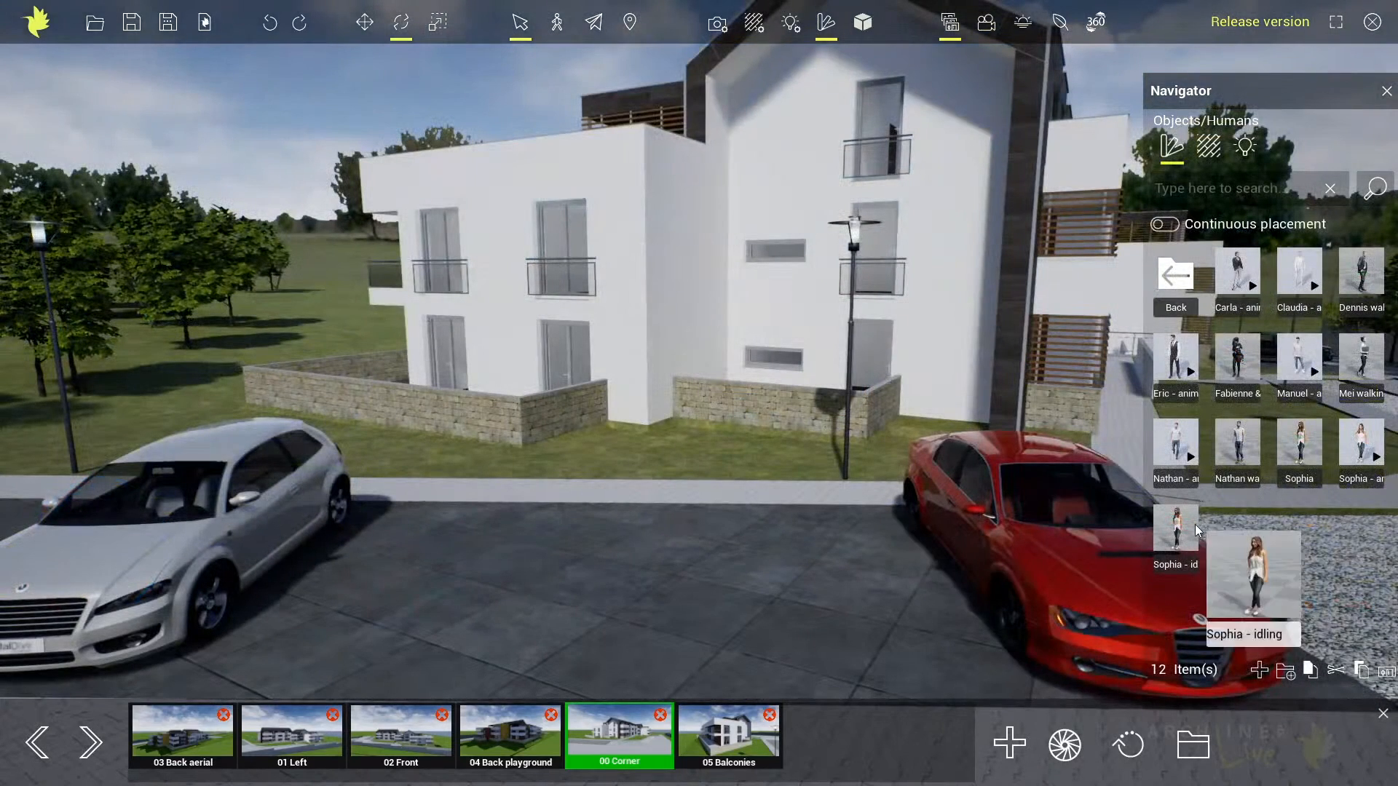
click(701, 492)
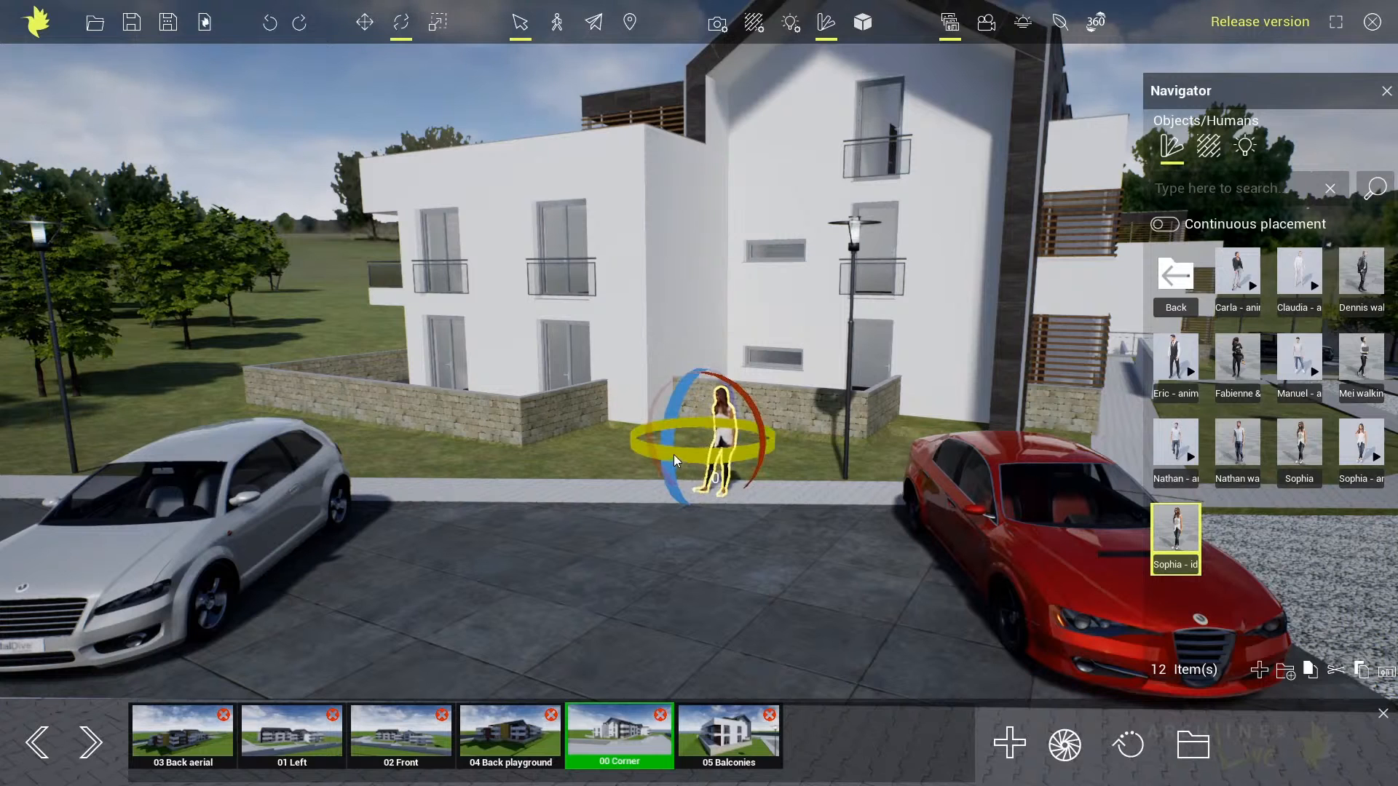
drag(674, 454, 740, 479)
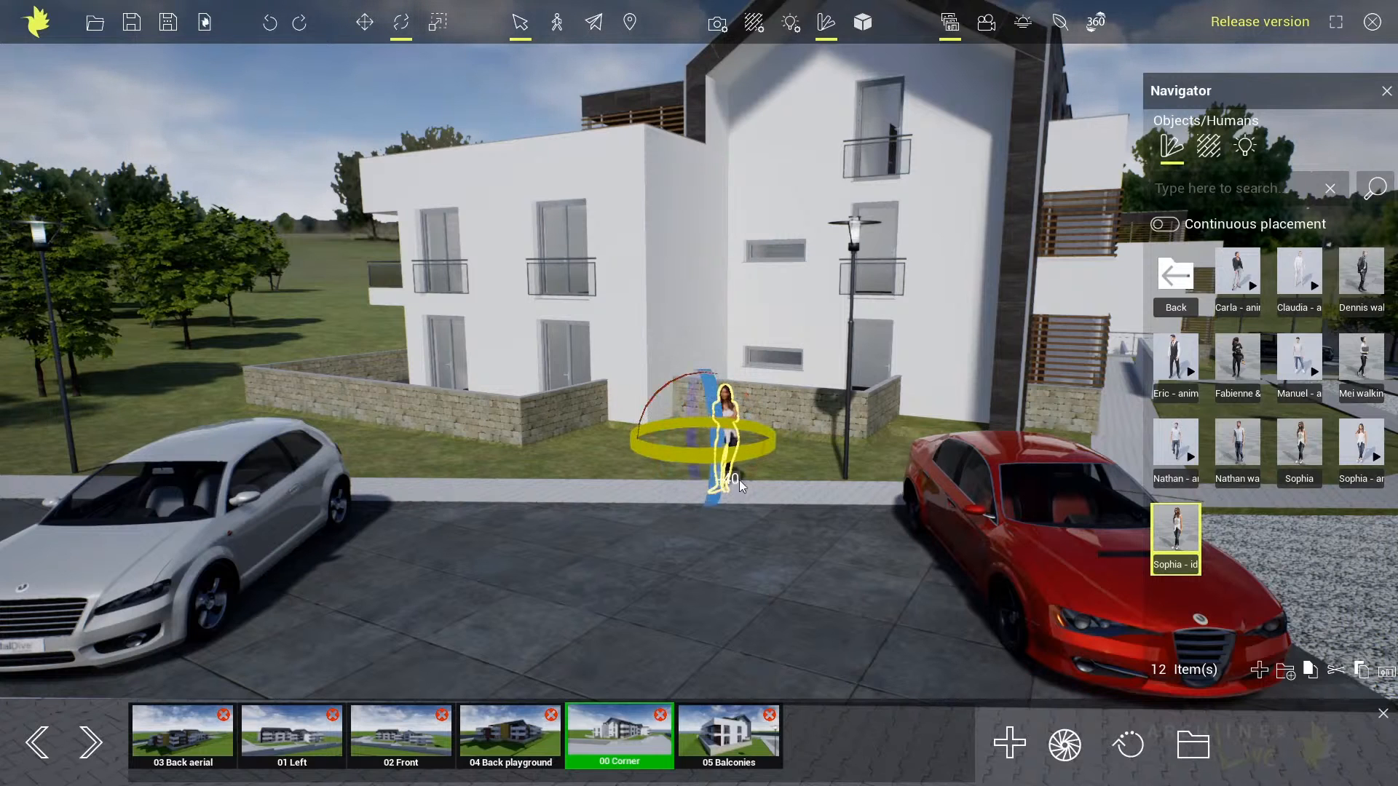
Show the 05 Balconies view and, in ARCHLine.XP Professional, extend the corner balcony slab outward around the building corner with an offset
click(791, 491)
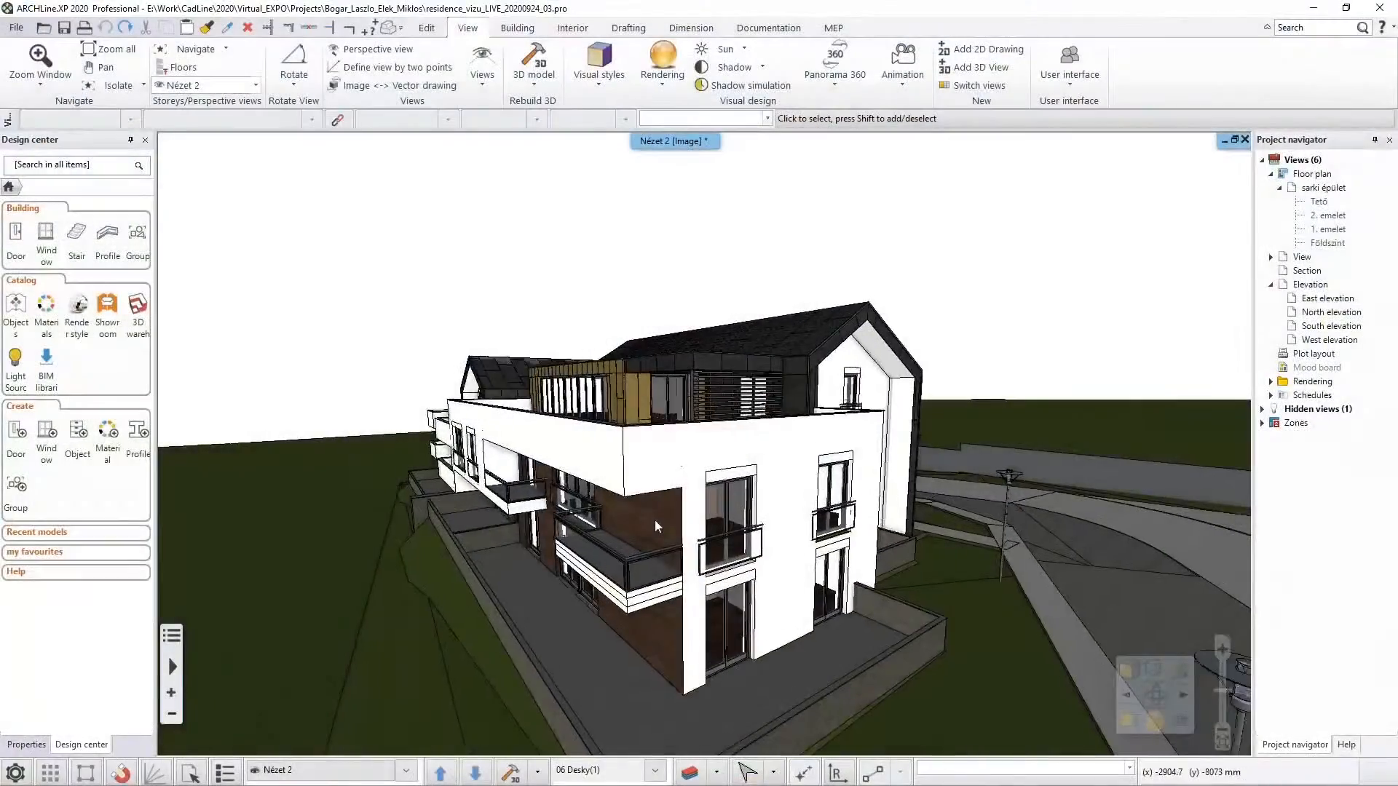
middle_drag(654, 520, 657, 556)
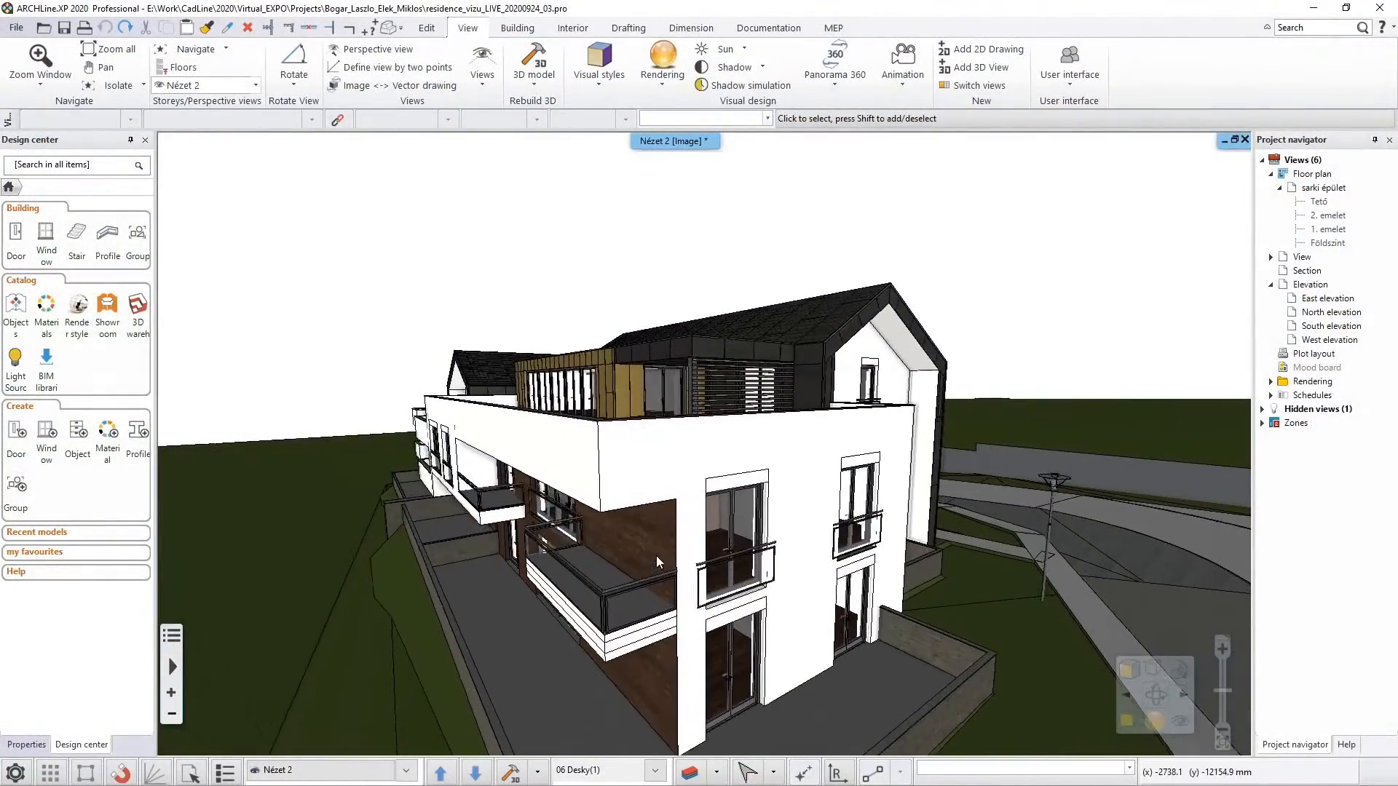
click(659, 636)
mouse_move(654, 622)
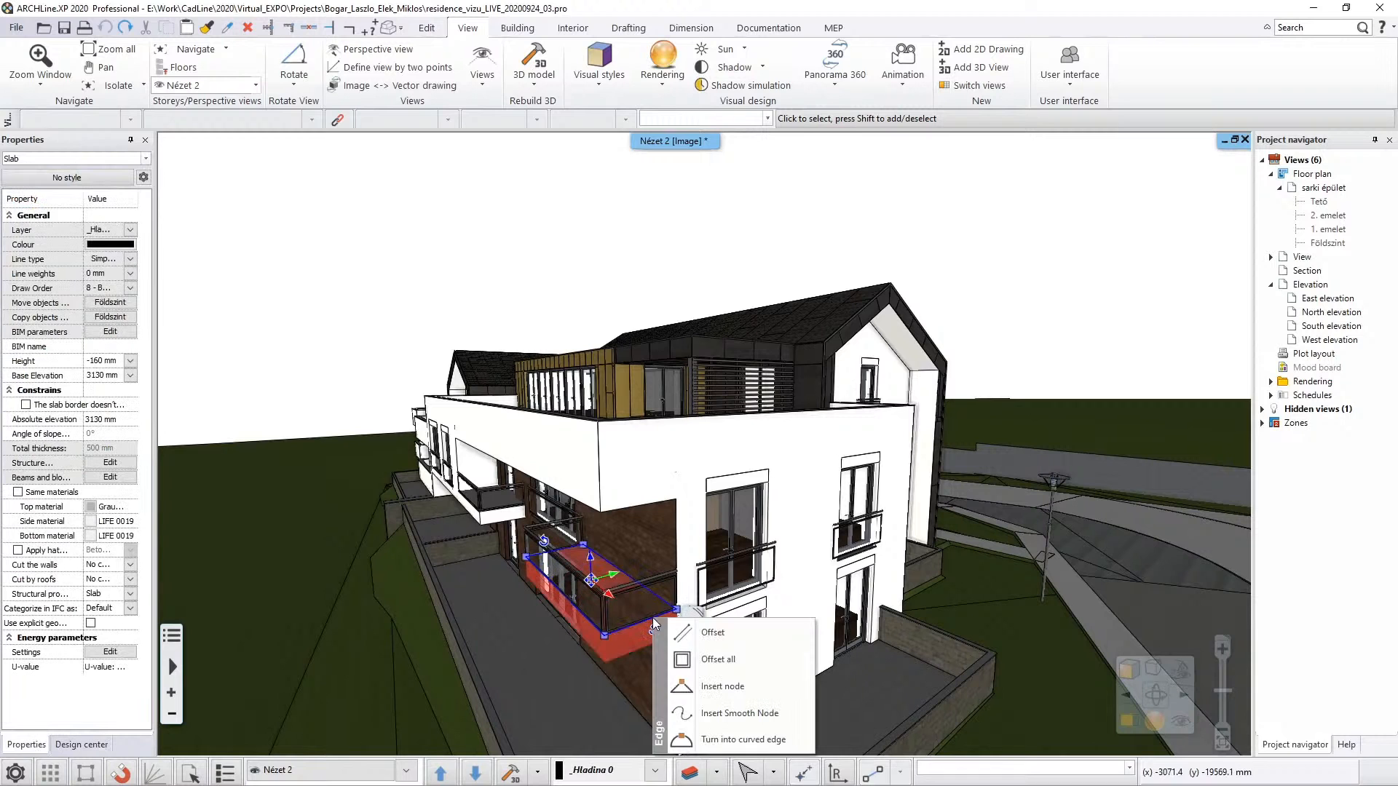
click(710, 657)
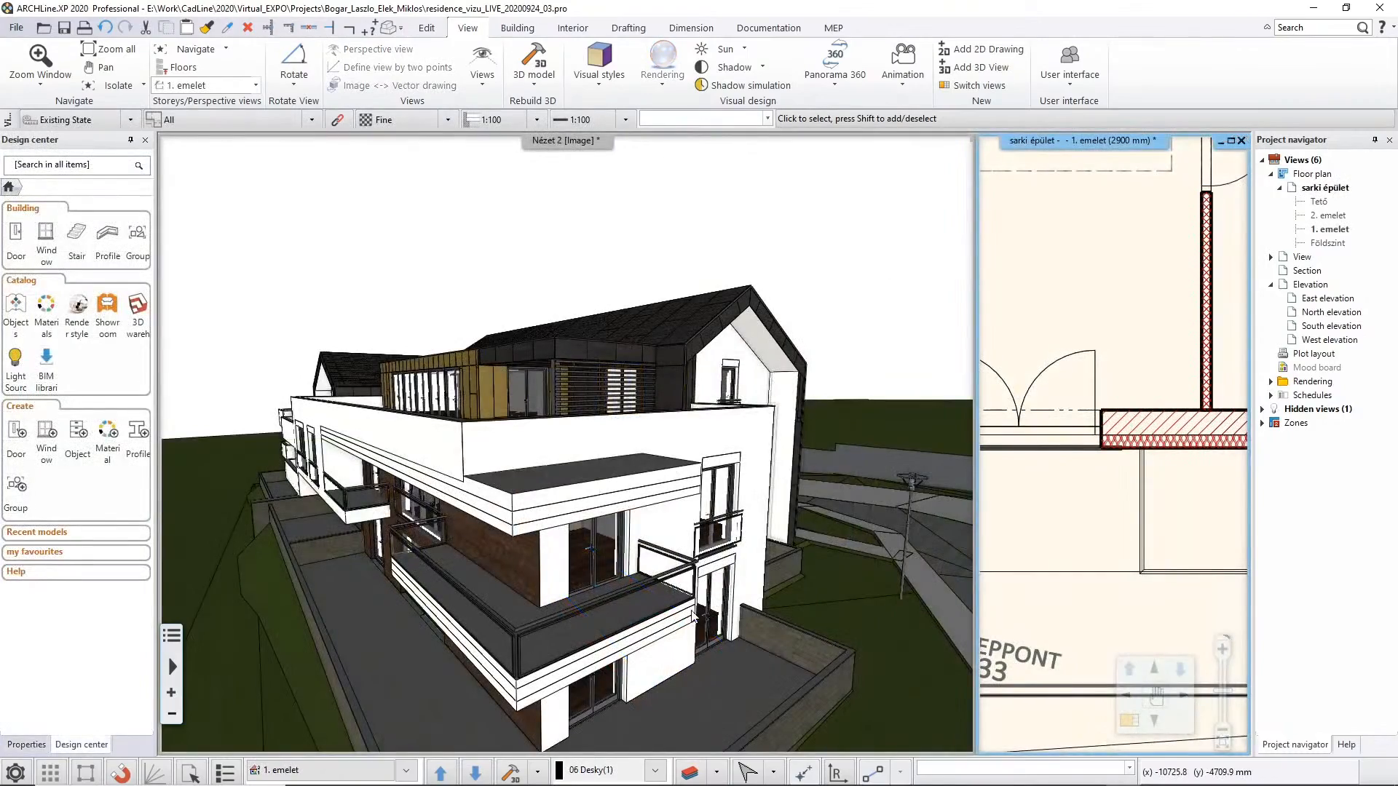
middle_drag(697, 608, 556, 517)
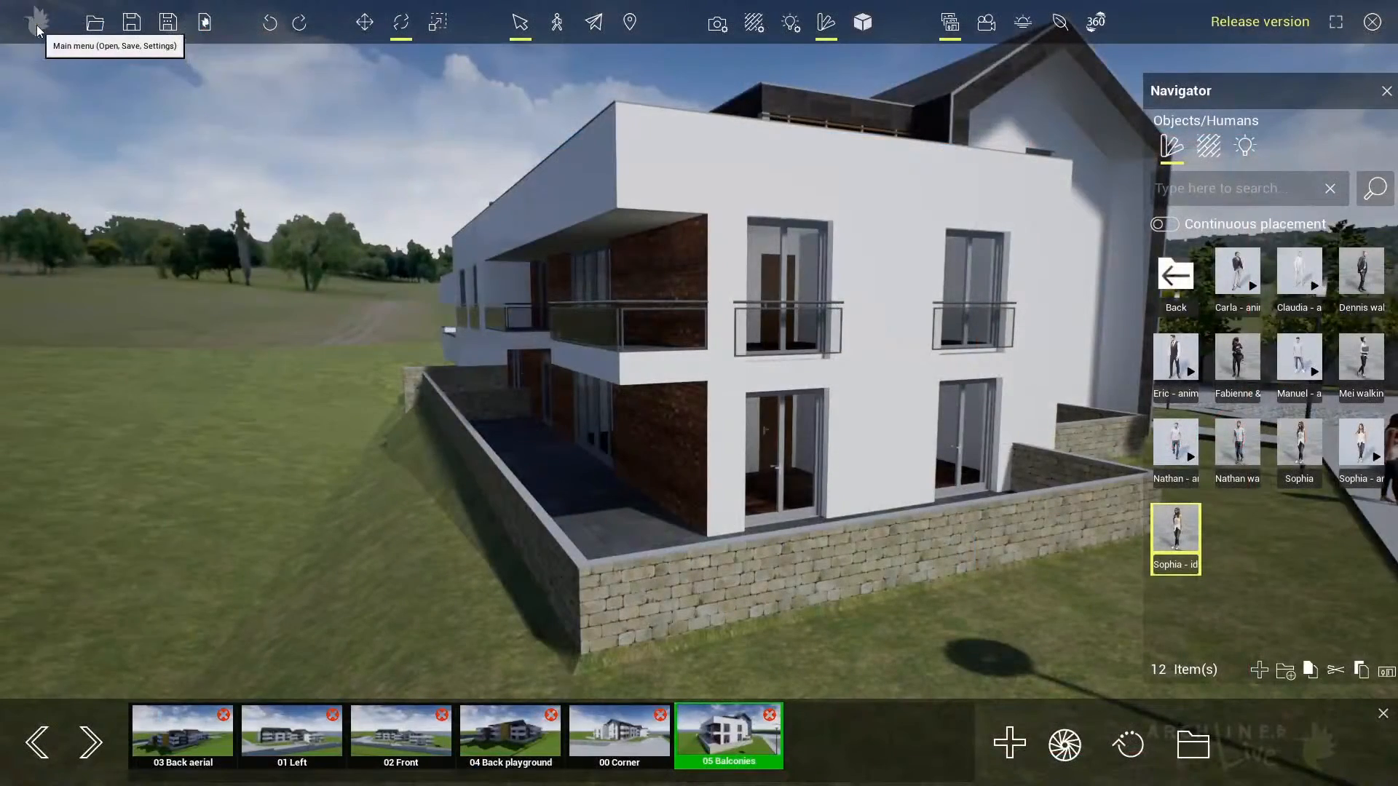
Return to ARCHLine.XP LIVE and synchronize the balcony change into the real-time model with LiveSync
click(36, 25)
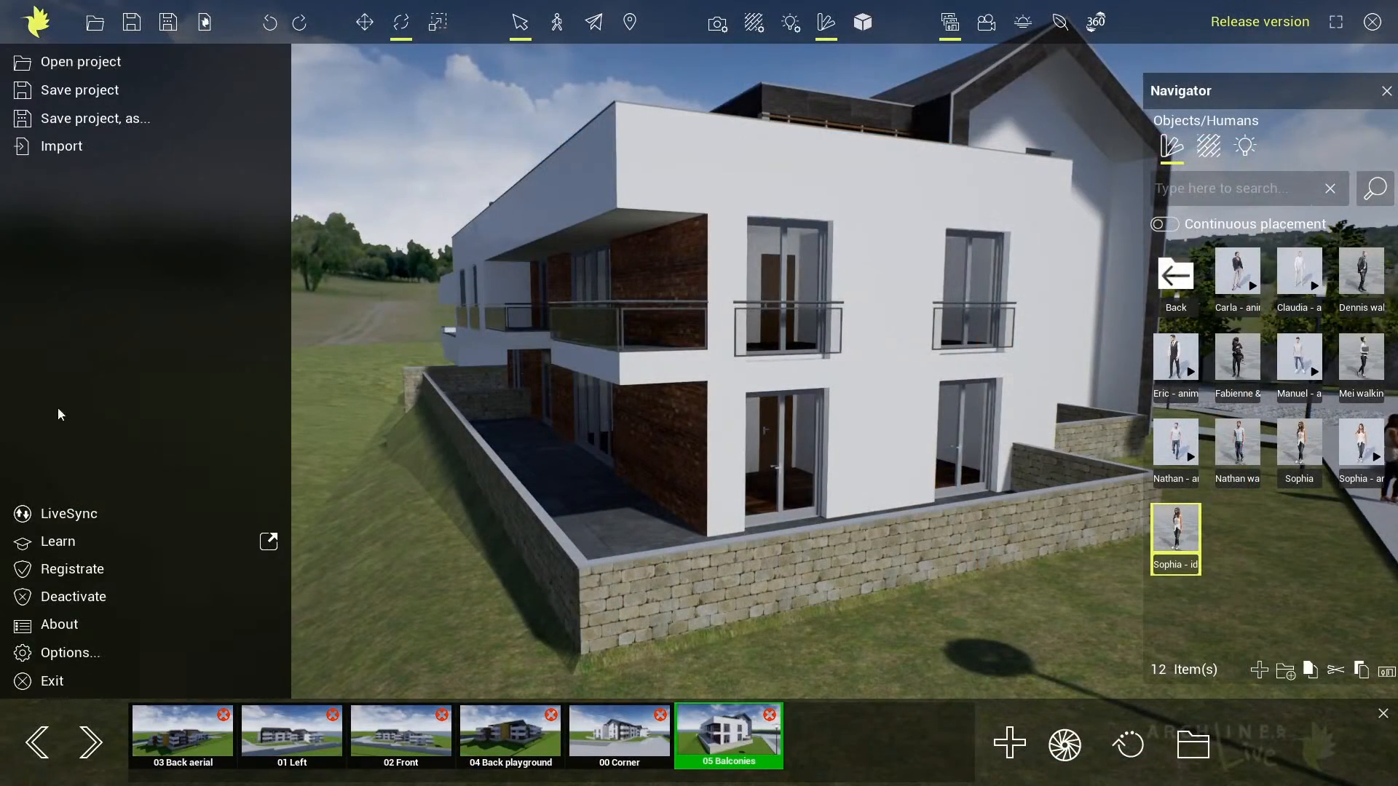
click(65, 514)
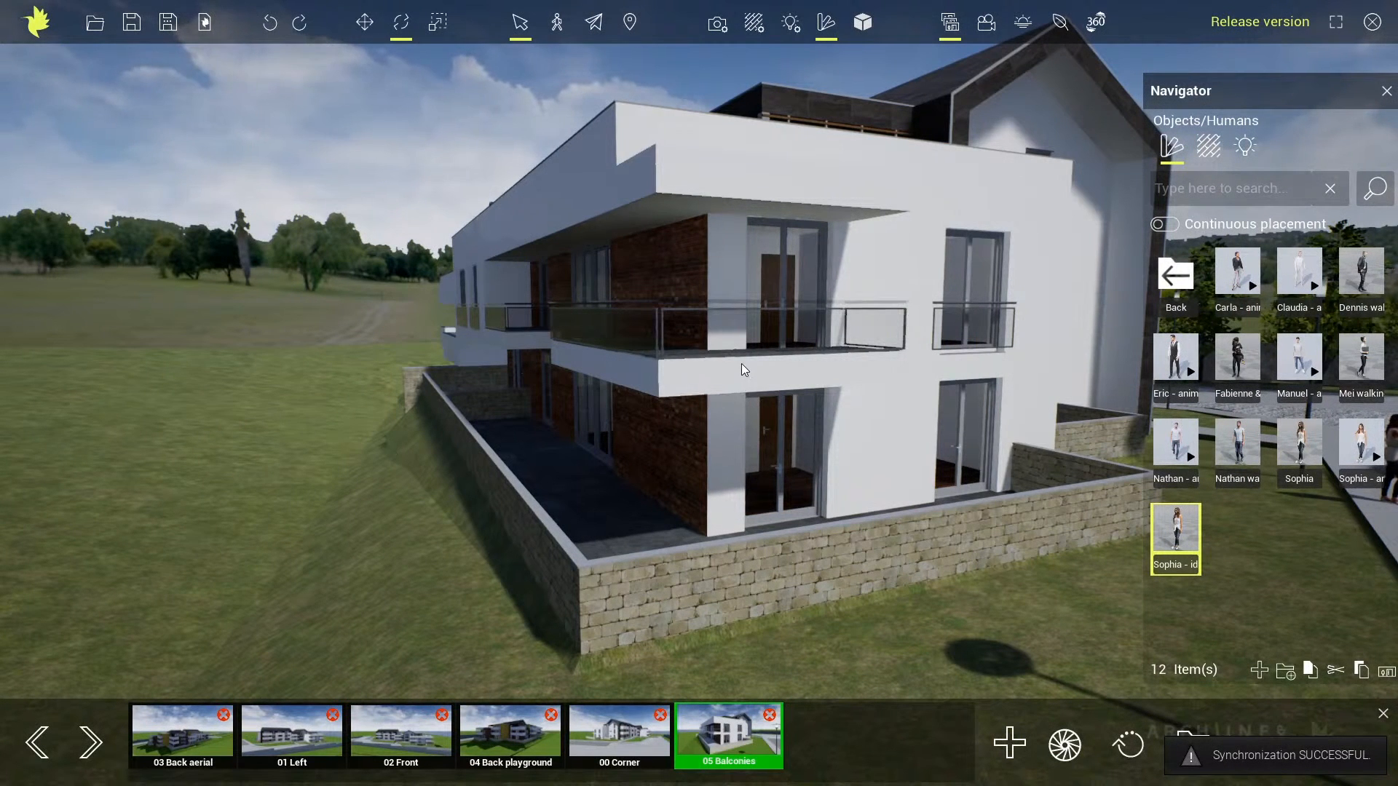
mouse_move(742, 364)
middle_down()
mouse_move(754, 374)
mouse_move(739, 375)
middle_up()
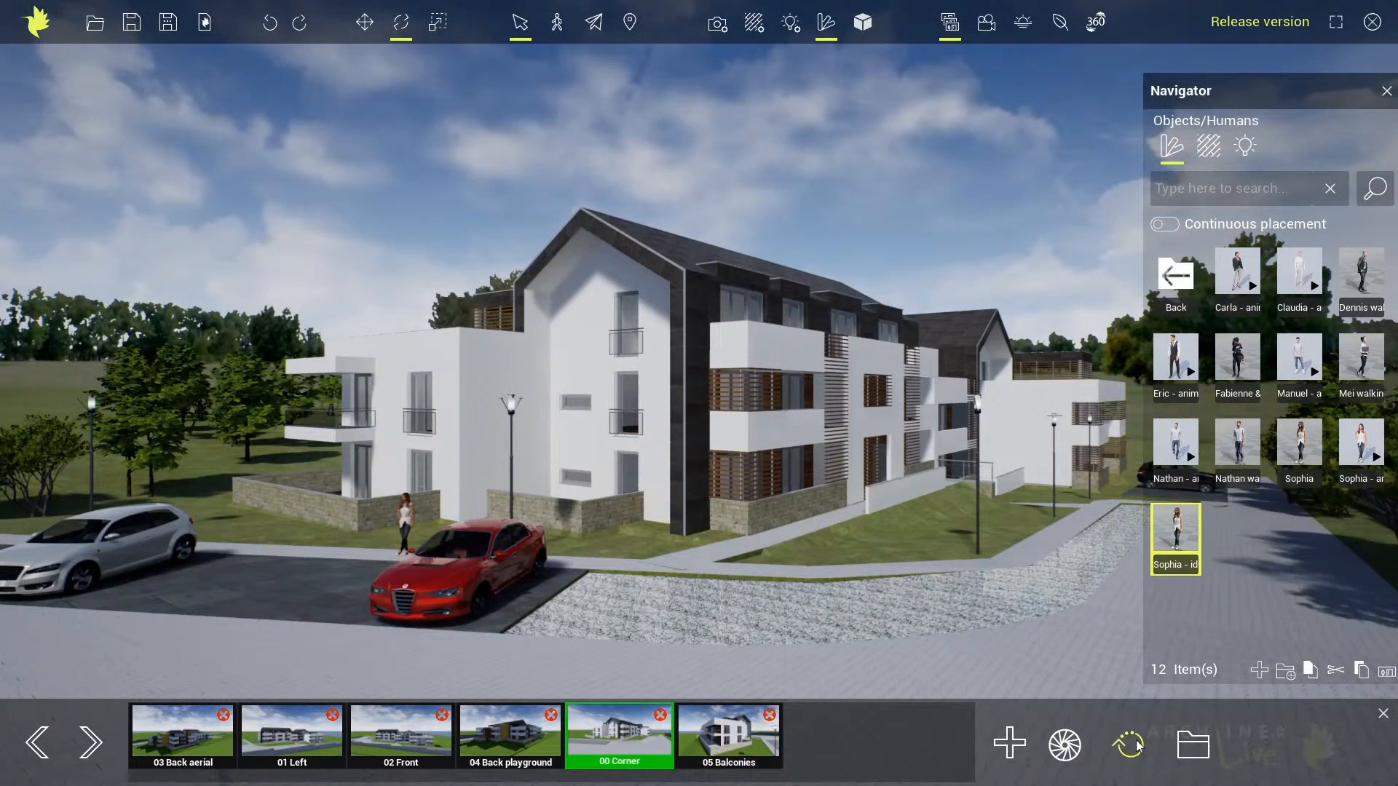
Update the snapshots of all saved views with the current changes from the 00 Corner view
click(1138, 745)
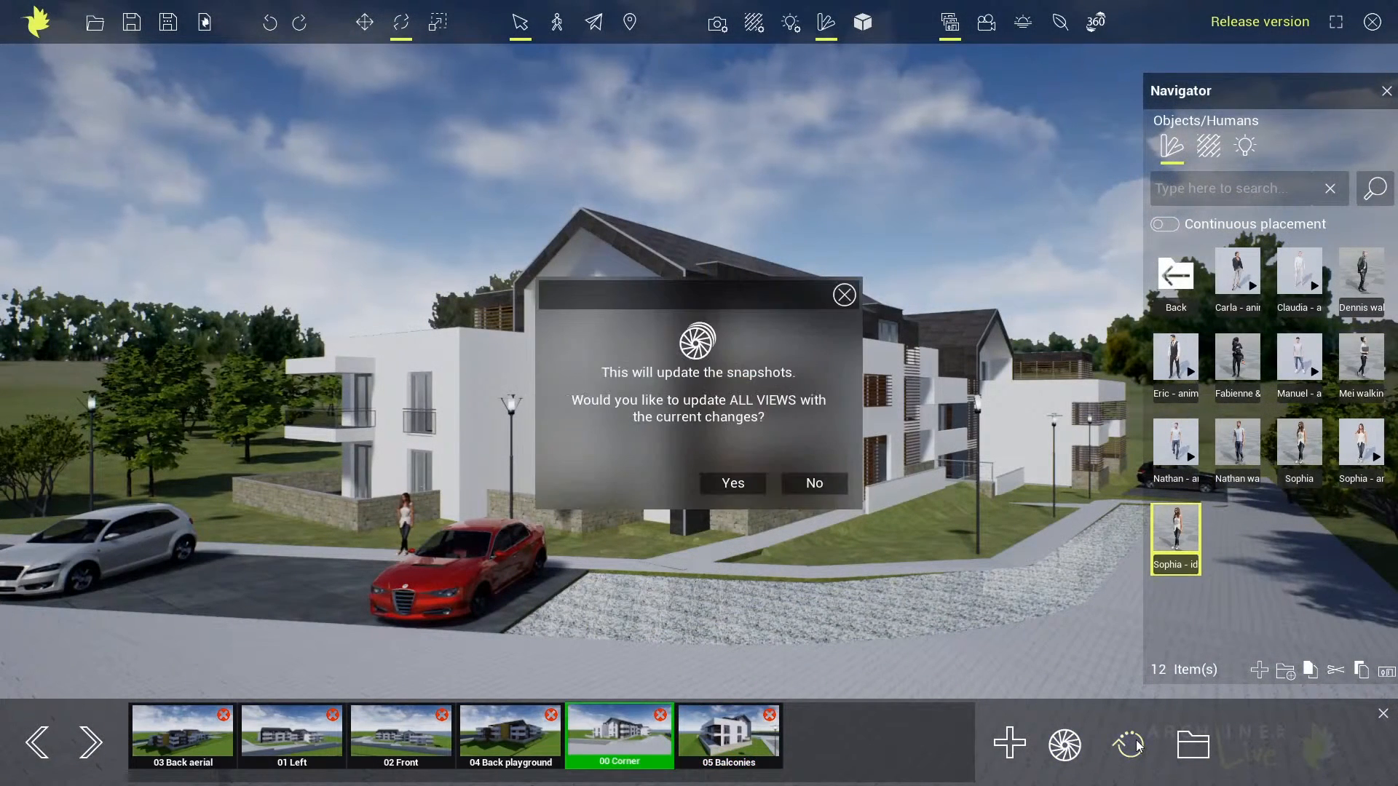
click(732, 484)
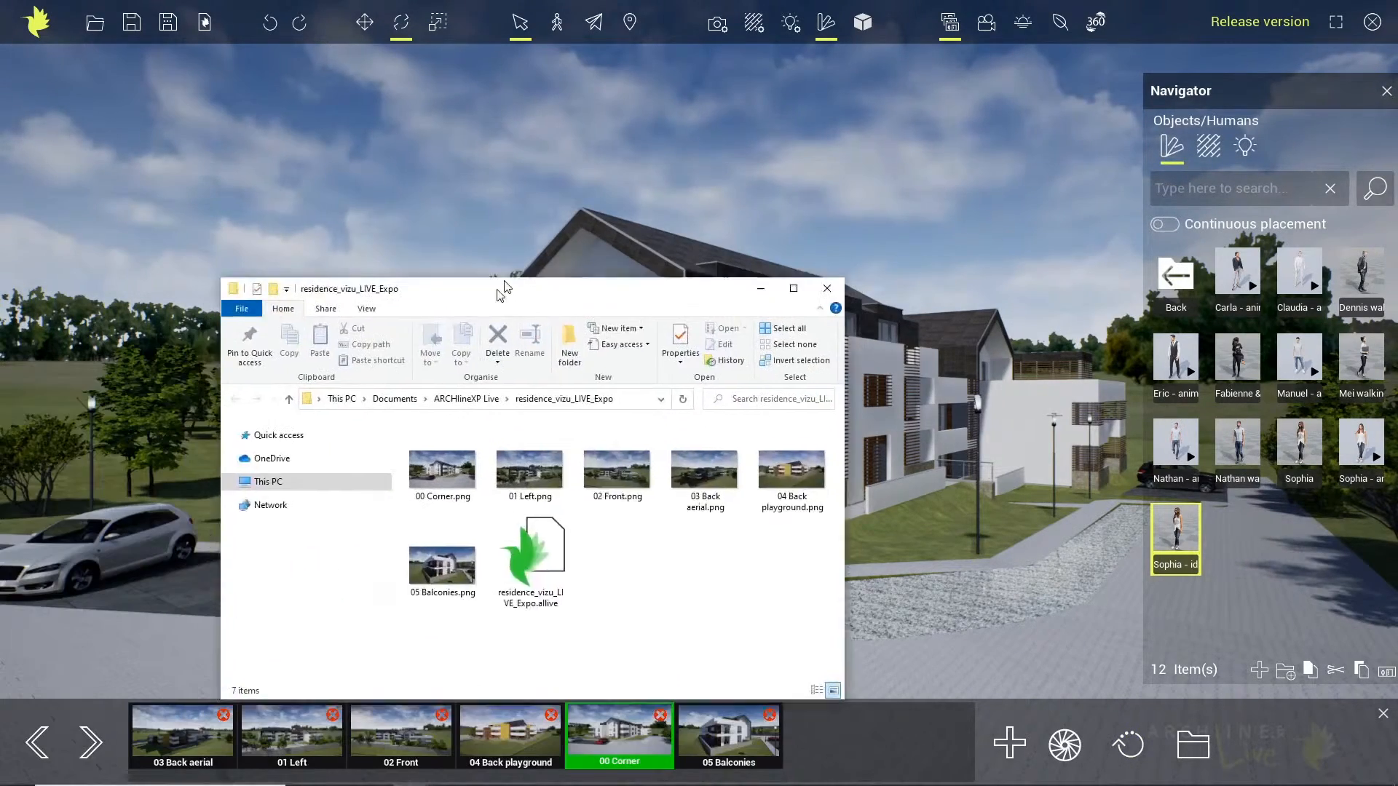
View the saved images from 00 Corner.png to 02 Front.png and back in Photos, and close the viewer
drag(500, 285, 622, 192)
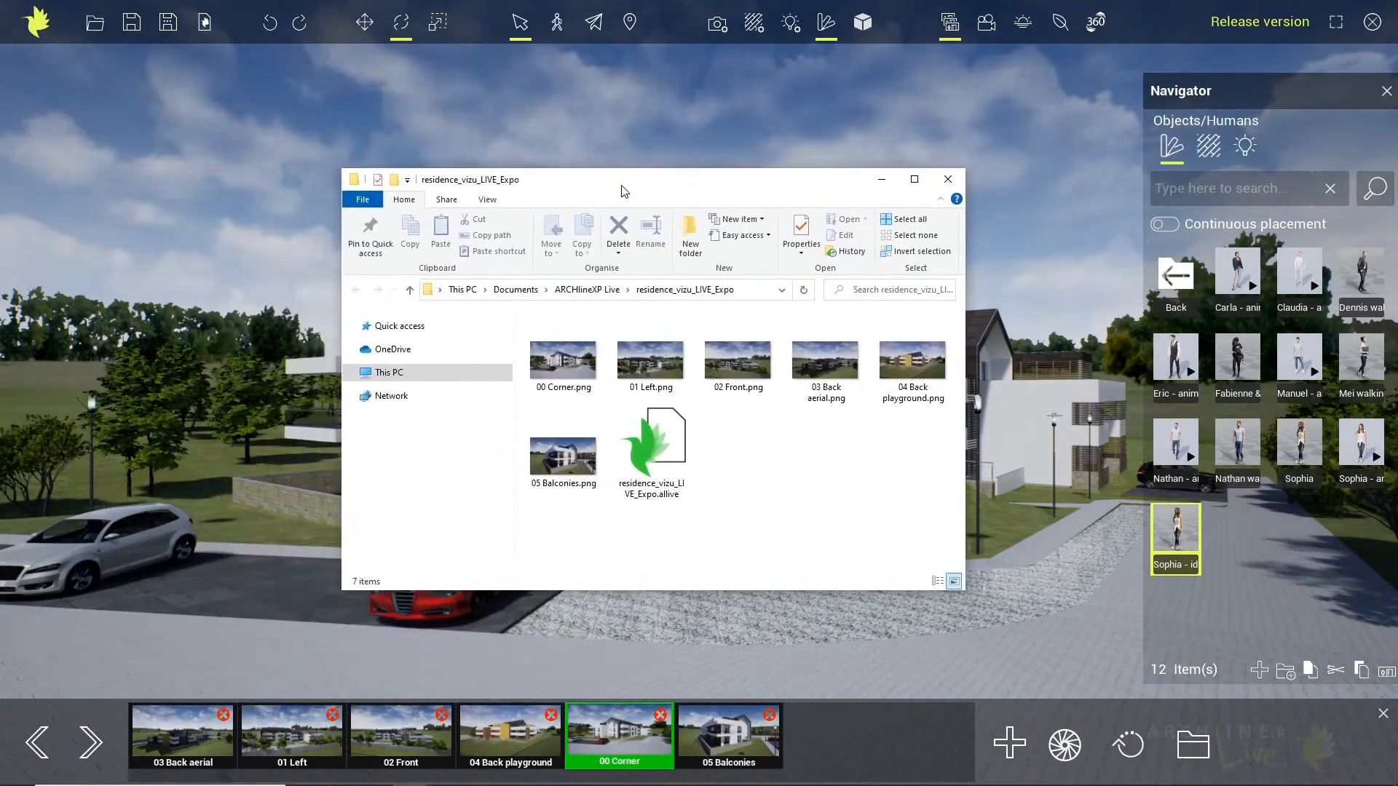
double_click(576, 368)
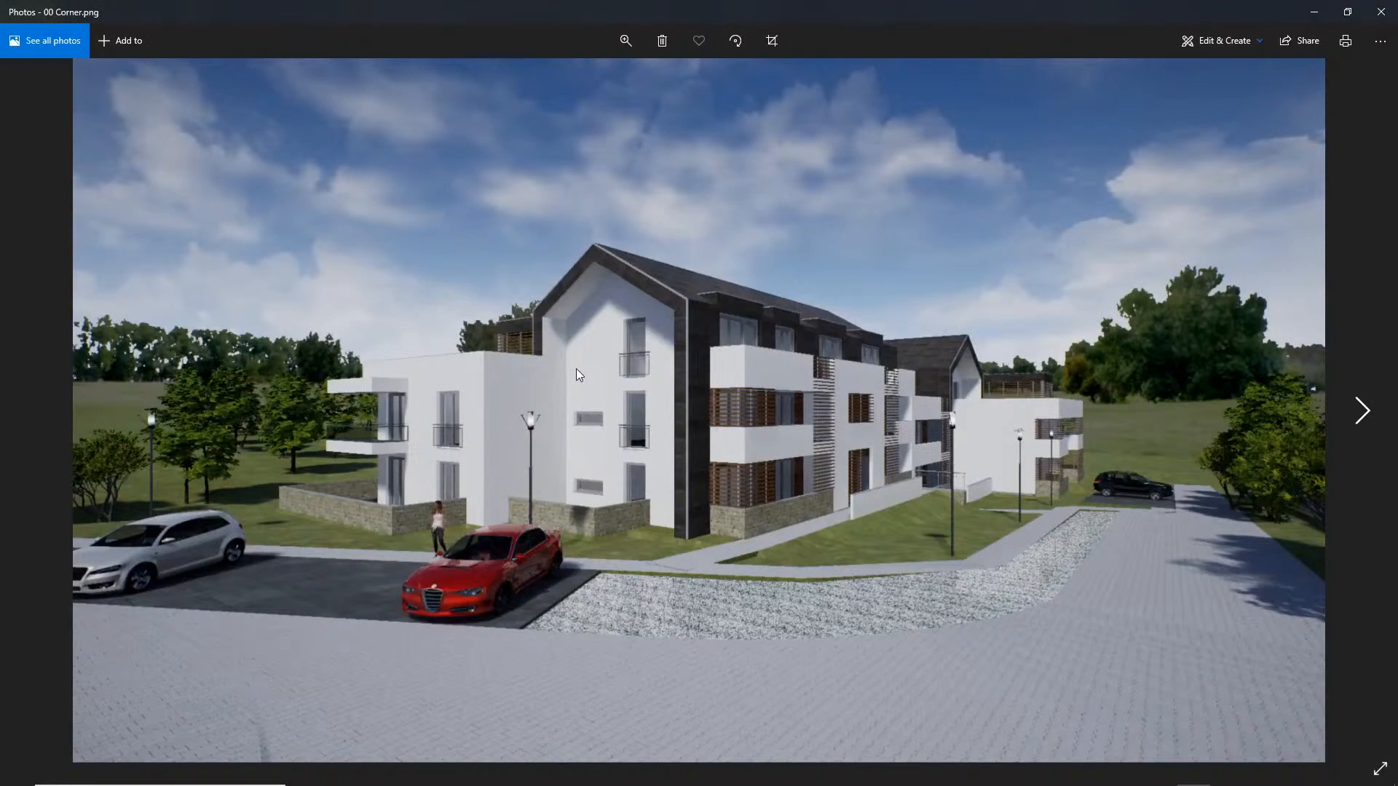
key(Right)
key(Right)
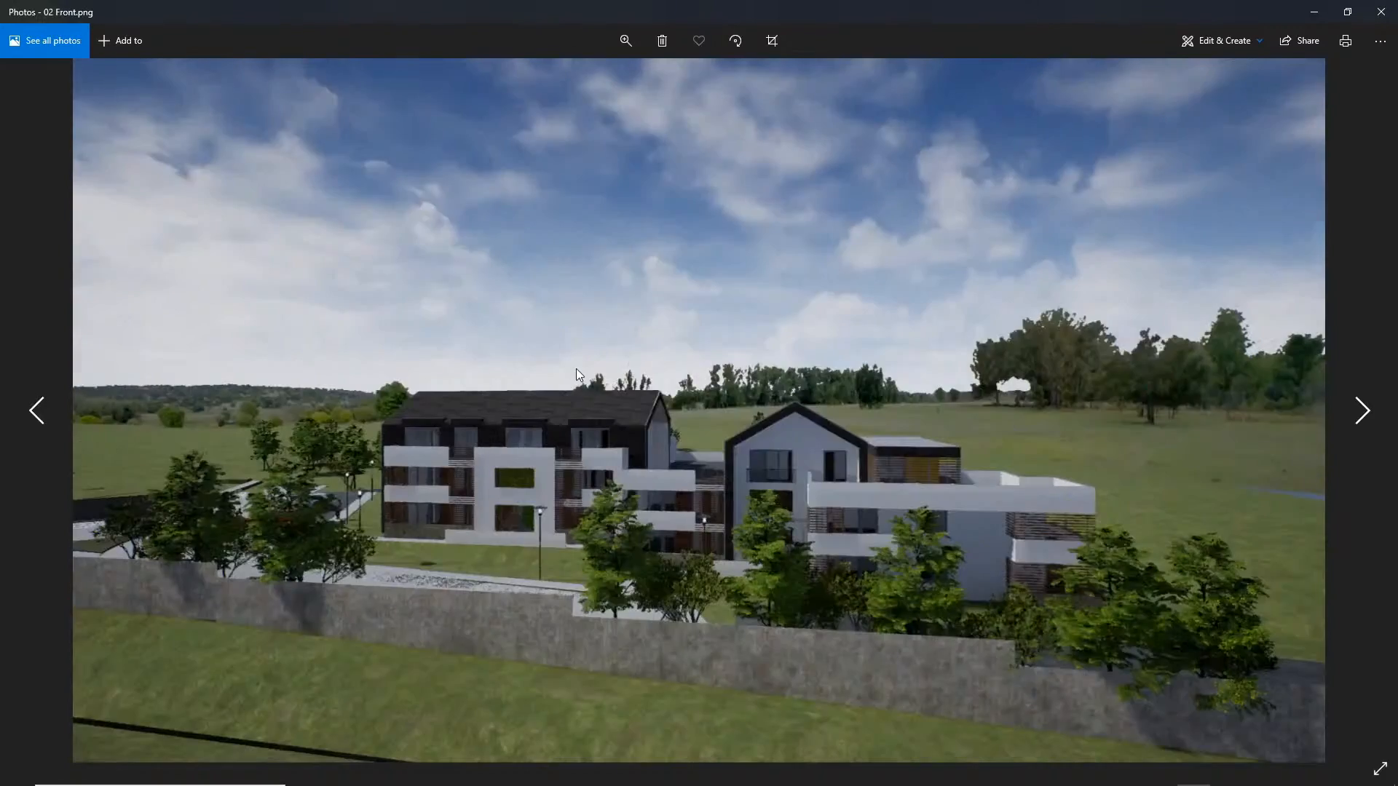
key(Left)
key(Left)
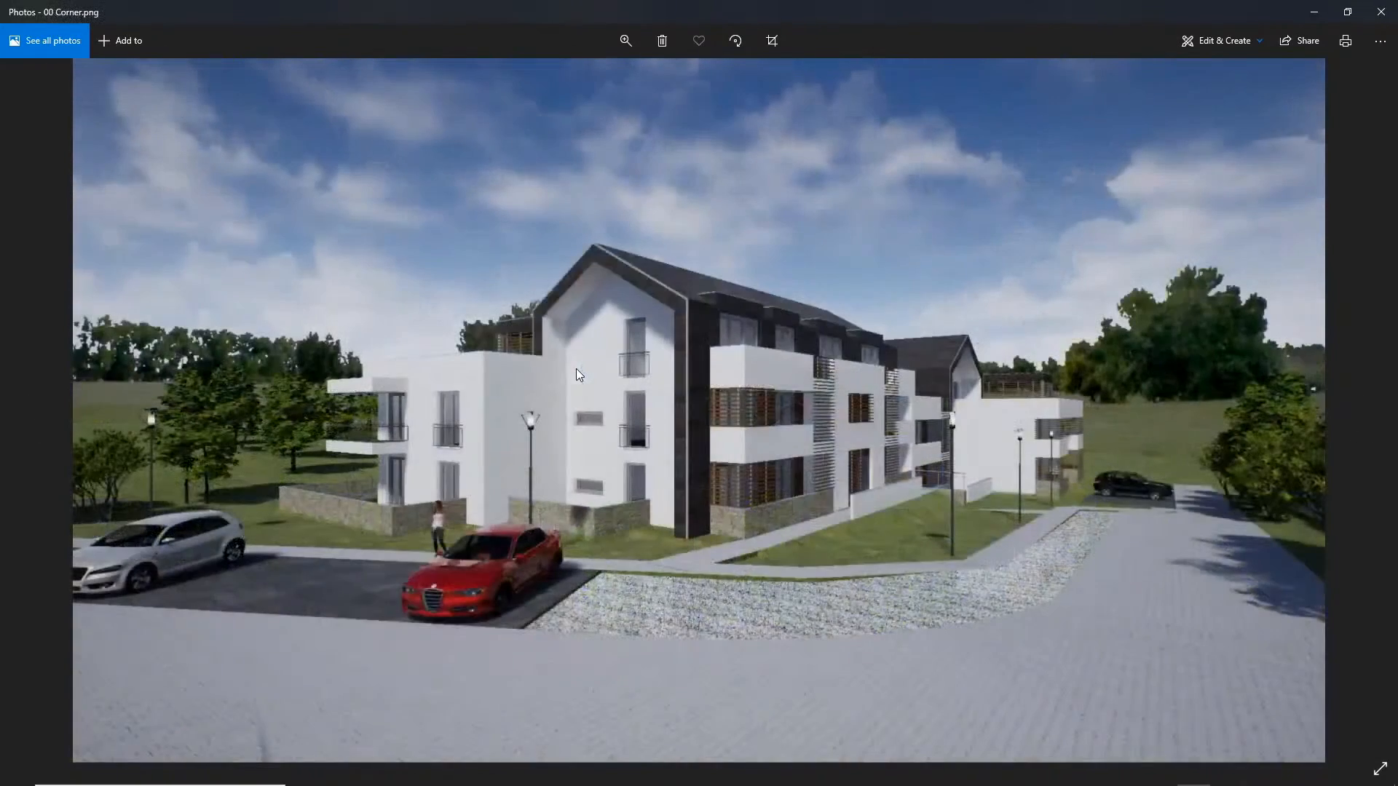
click(1389, 18)
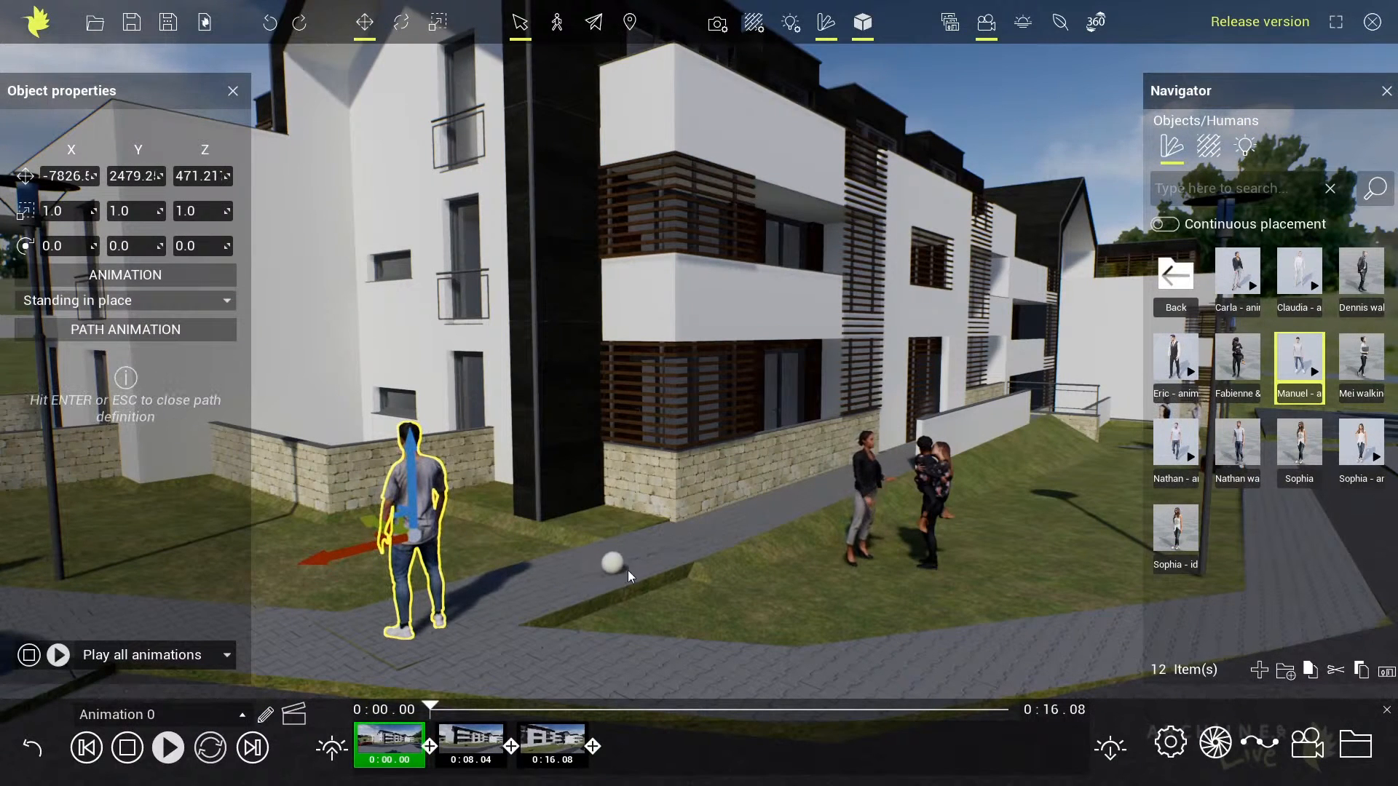
Define an animation path for the standing man along the pavement beside the building and set his animation to Walking
click(623, 571)
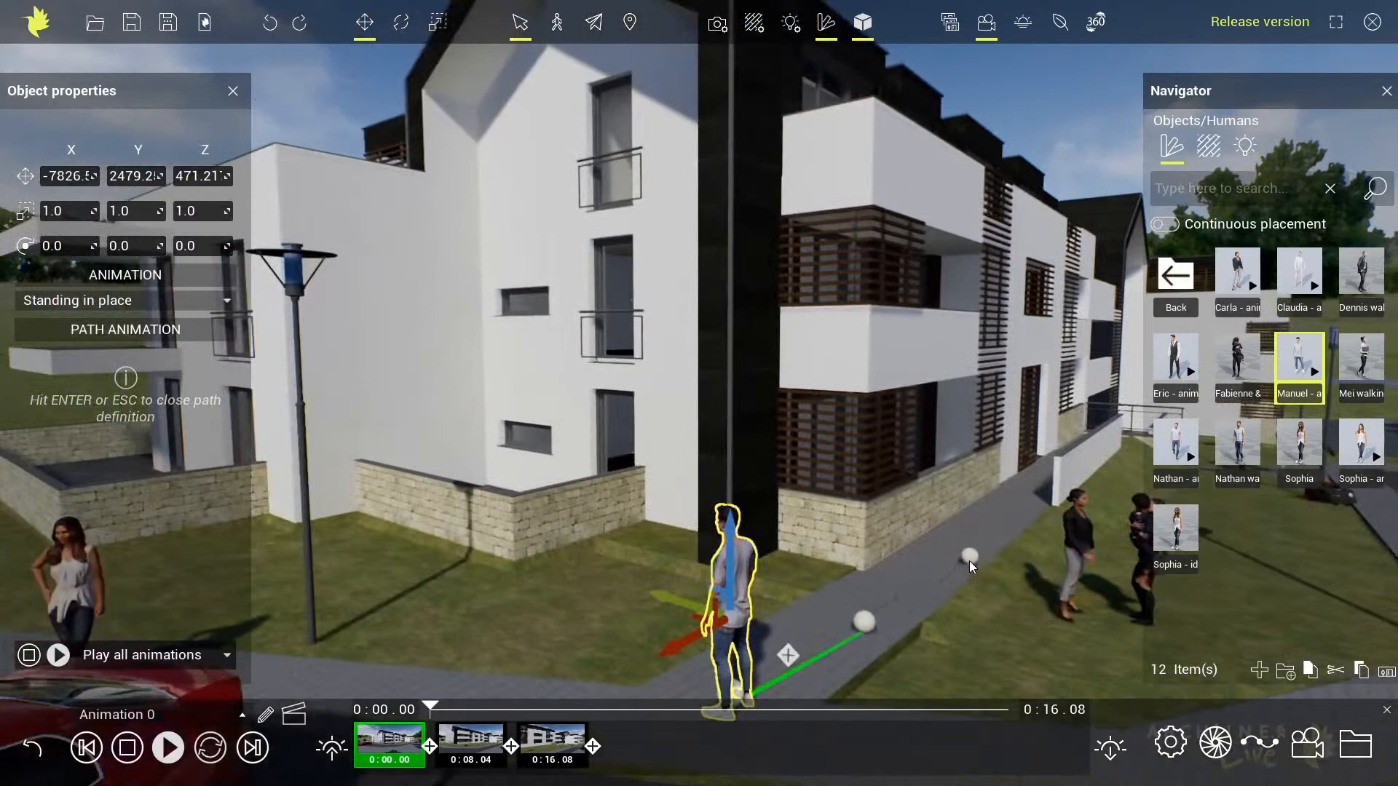
click(969, 555)
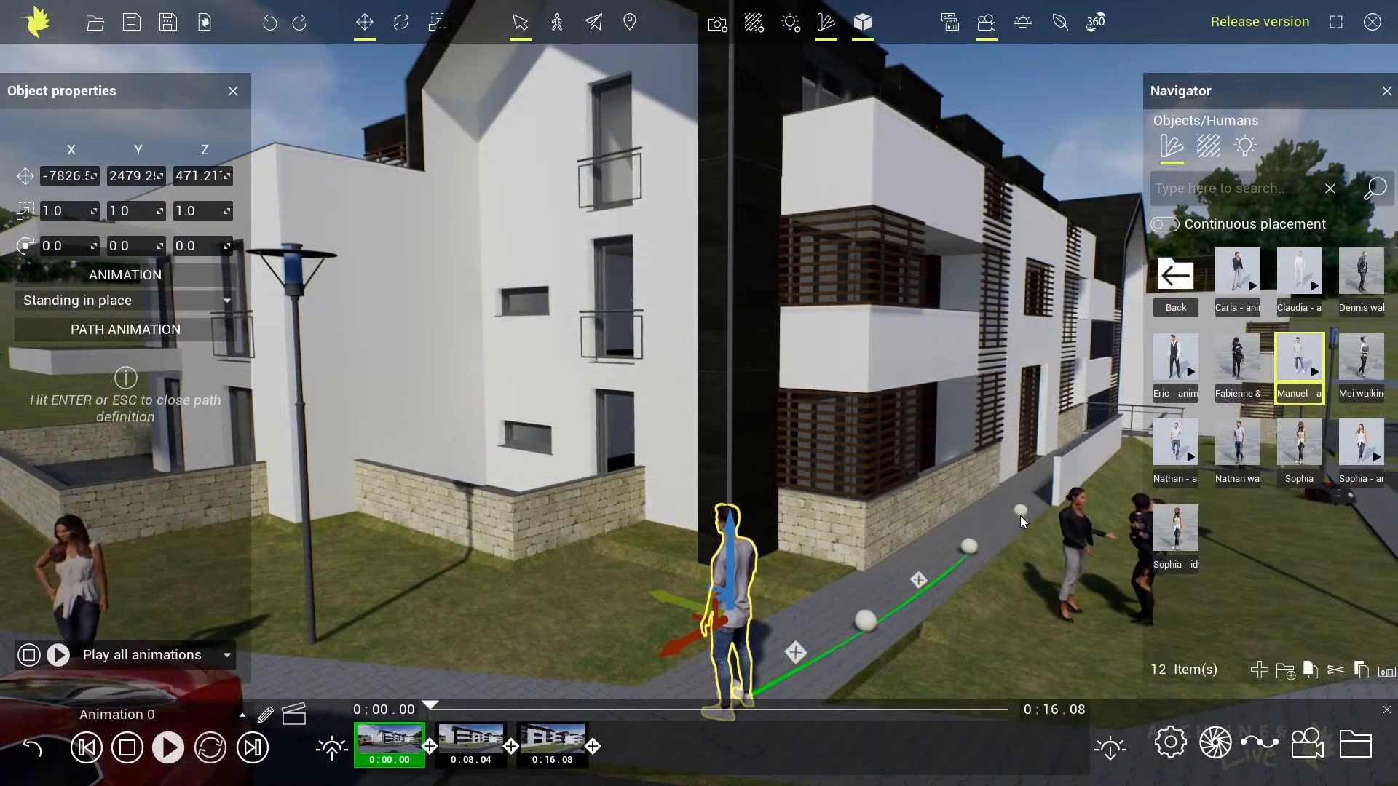
key(Return)
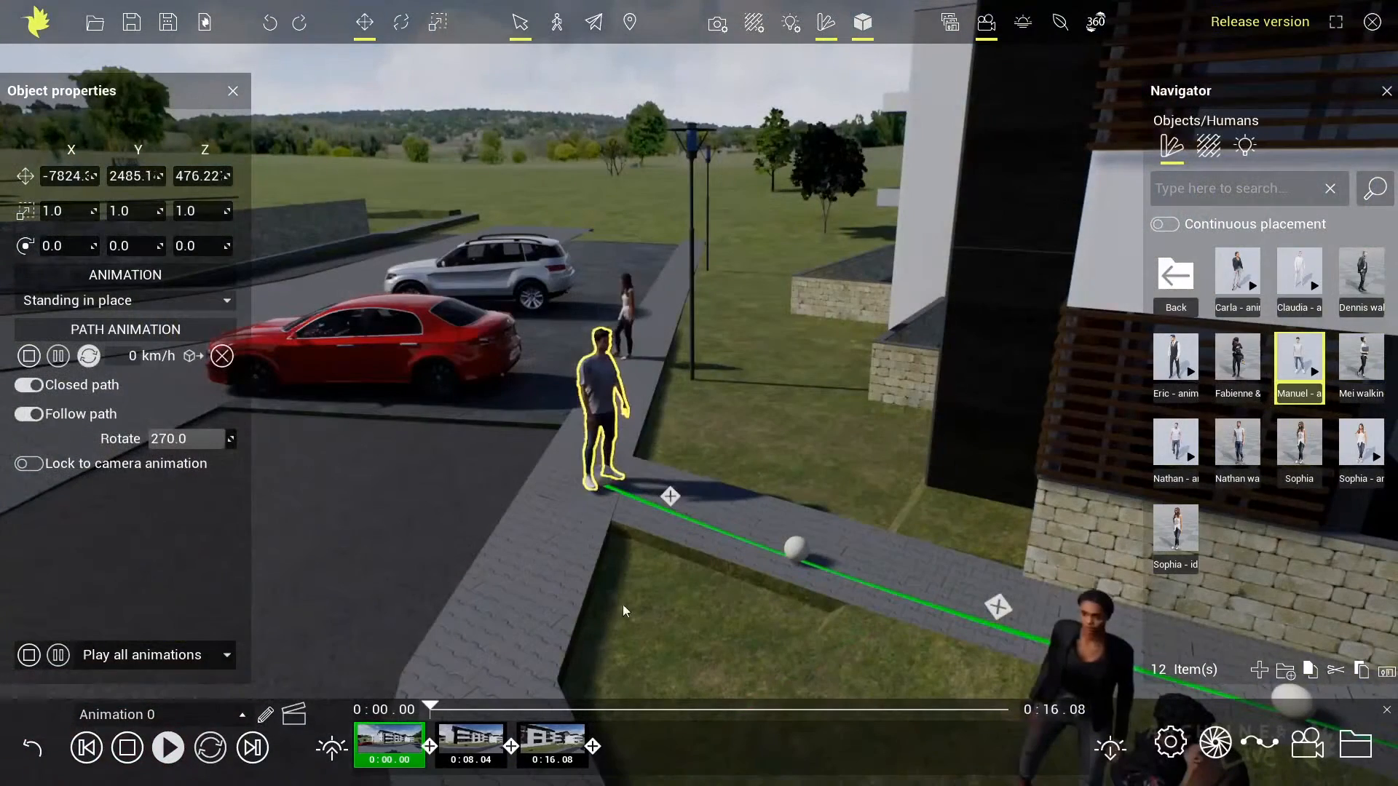
click(137, 300)
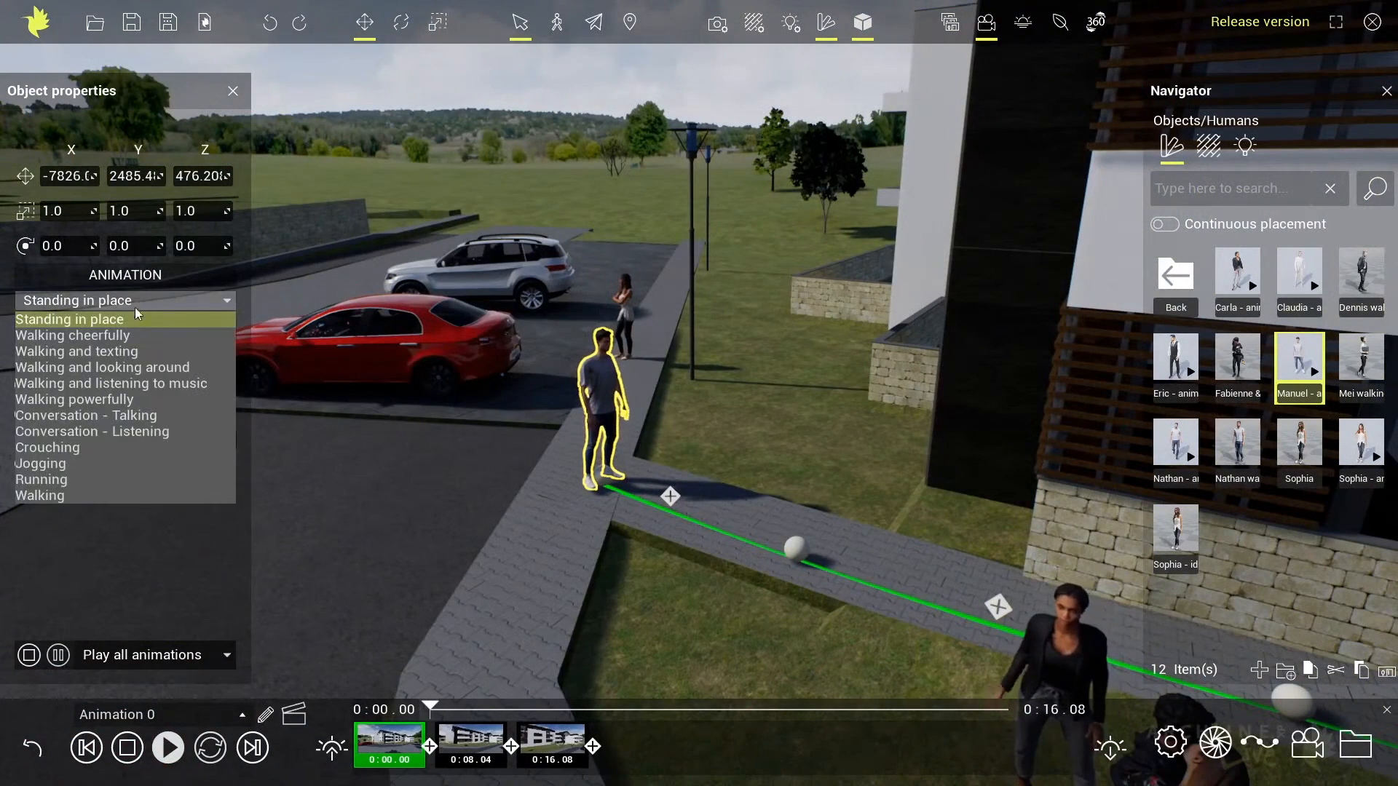
click(63, 498)
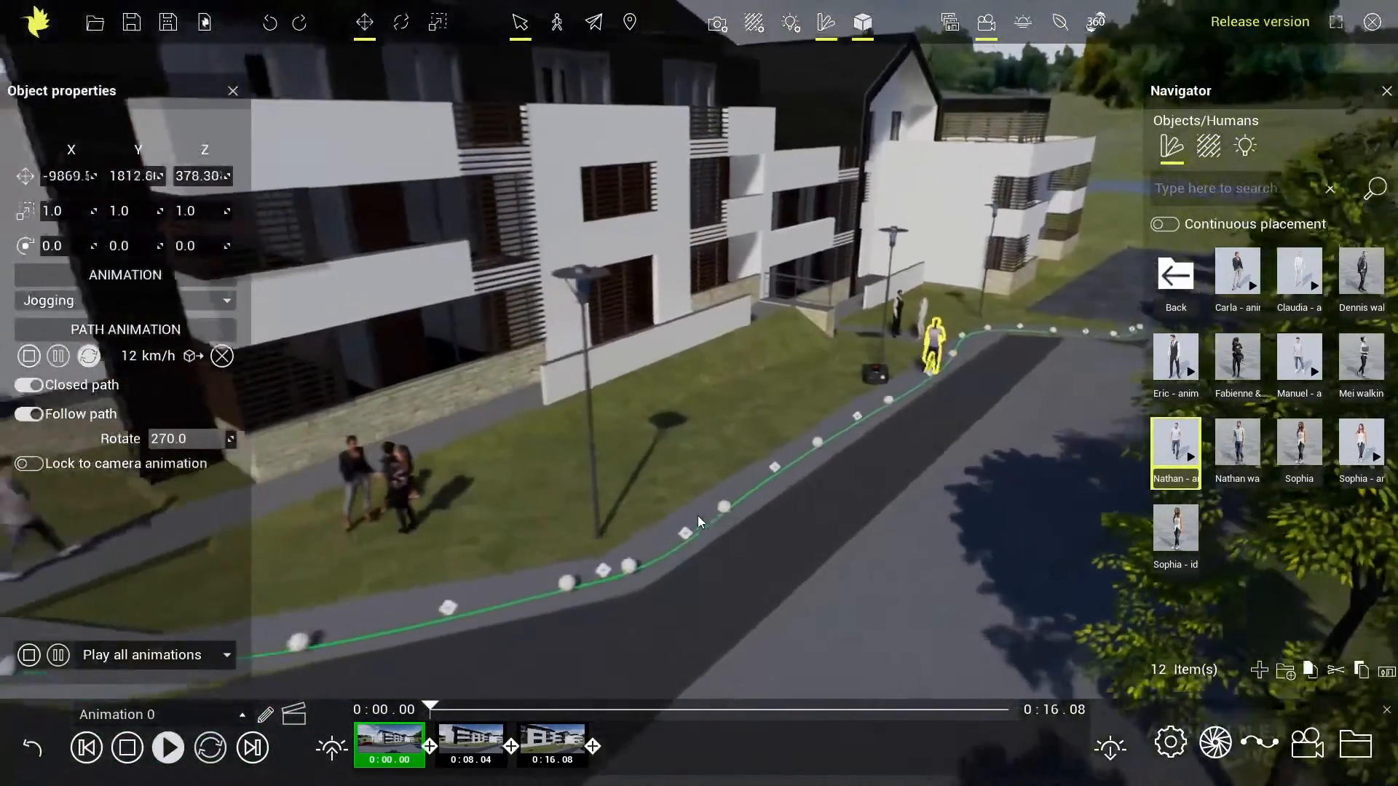
Examine the jogging man's path and the animated people on the pavements and lawn in front of the building
key(s)
key(a)
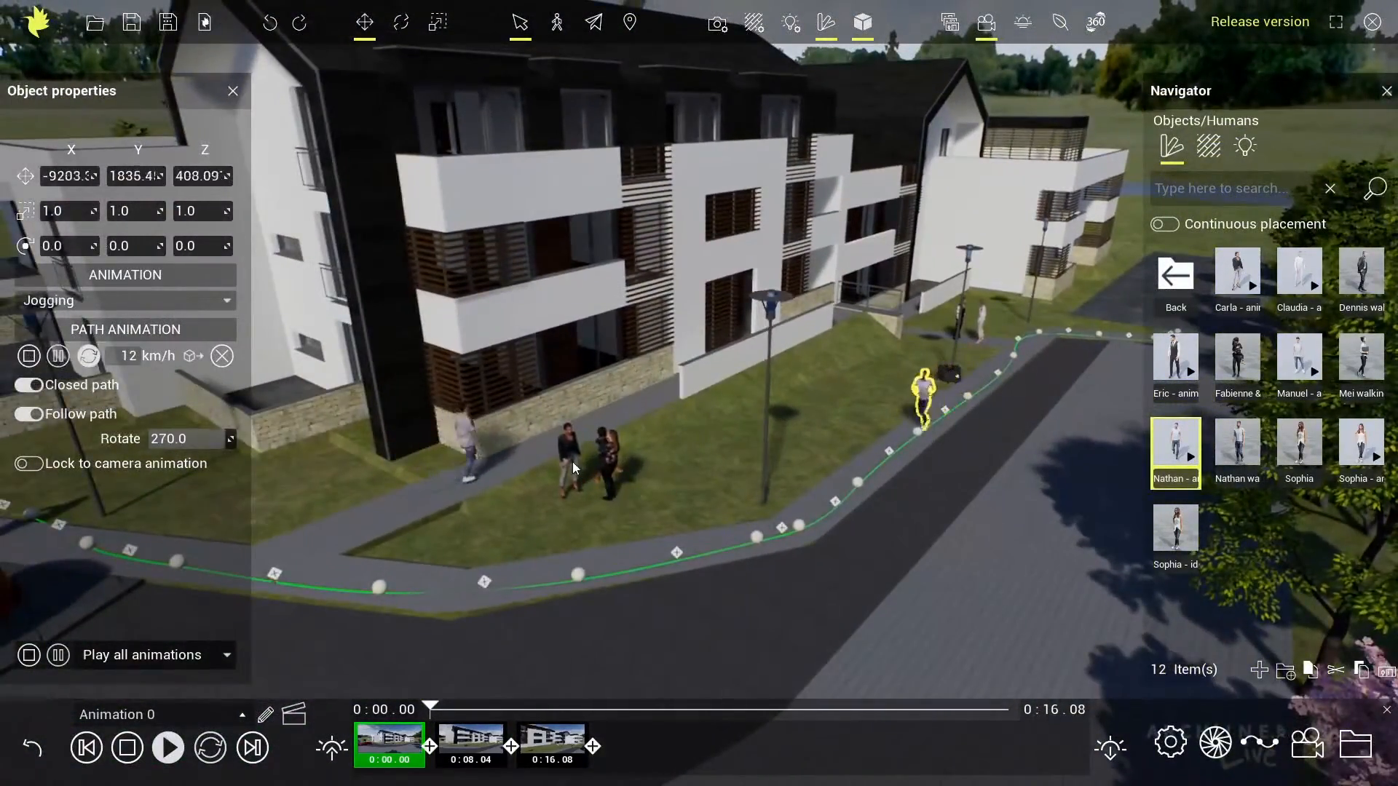
click(572, 462)
click(579, 514)
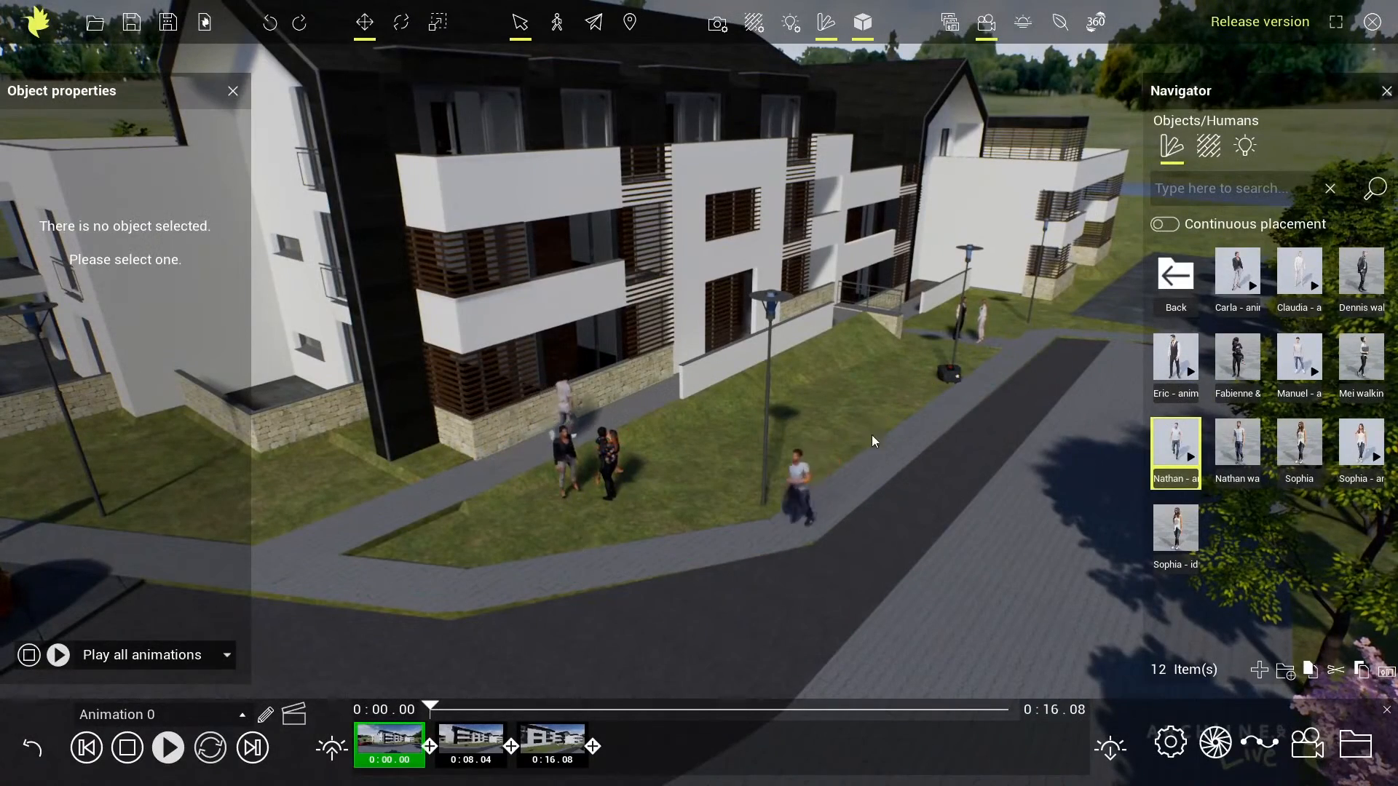
right_drag(788, 546, 649, 531)
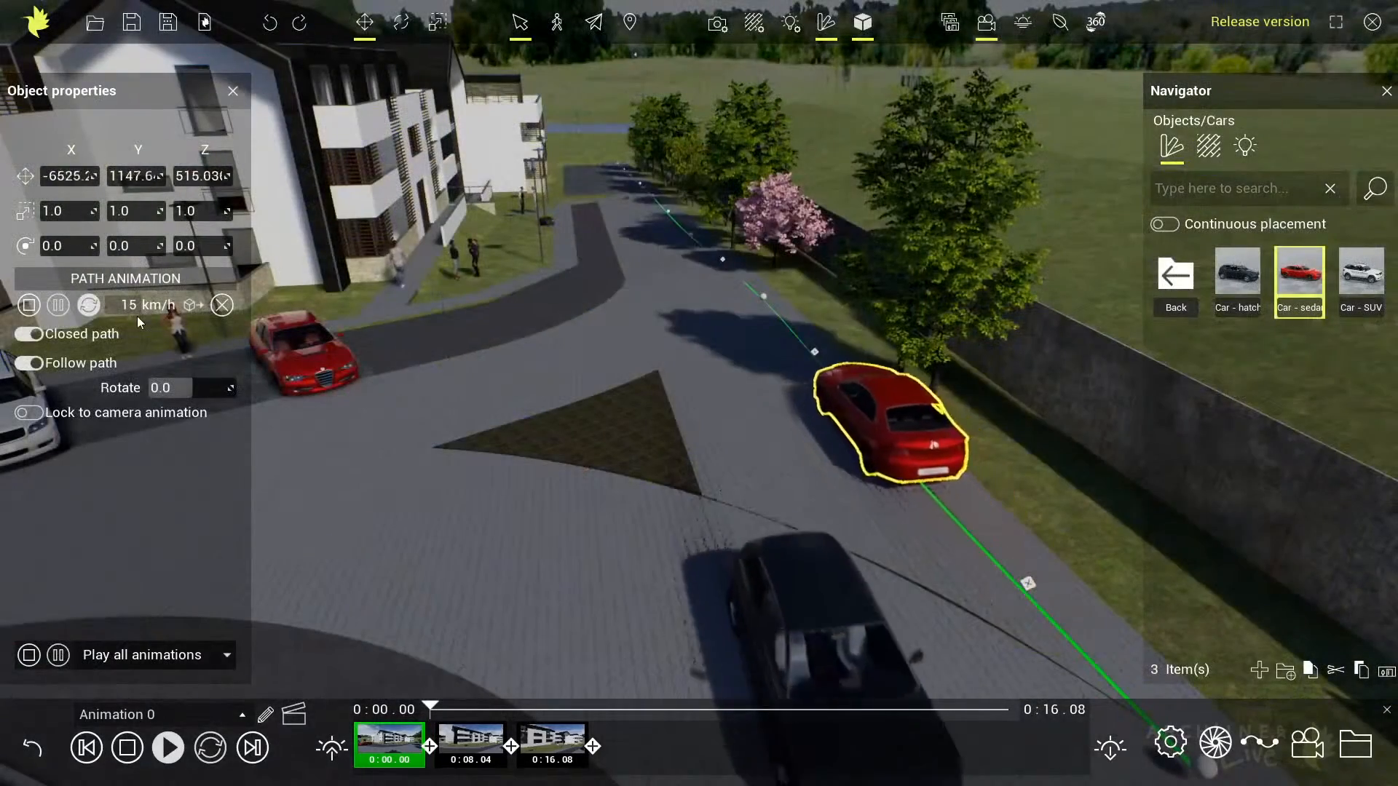
Watch the animated cars driving along the road and examine the lawn mower's looping path on the grass
click(495, 389)
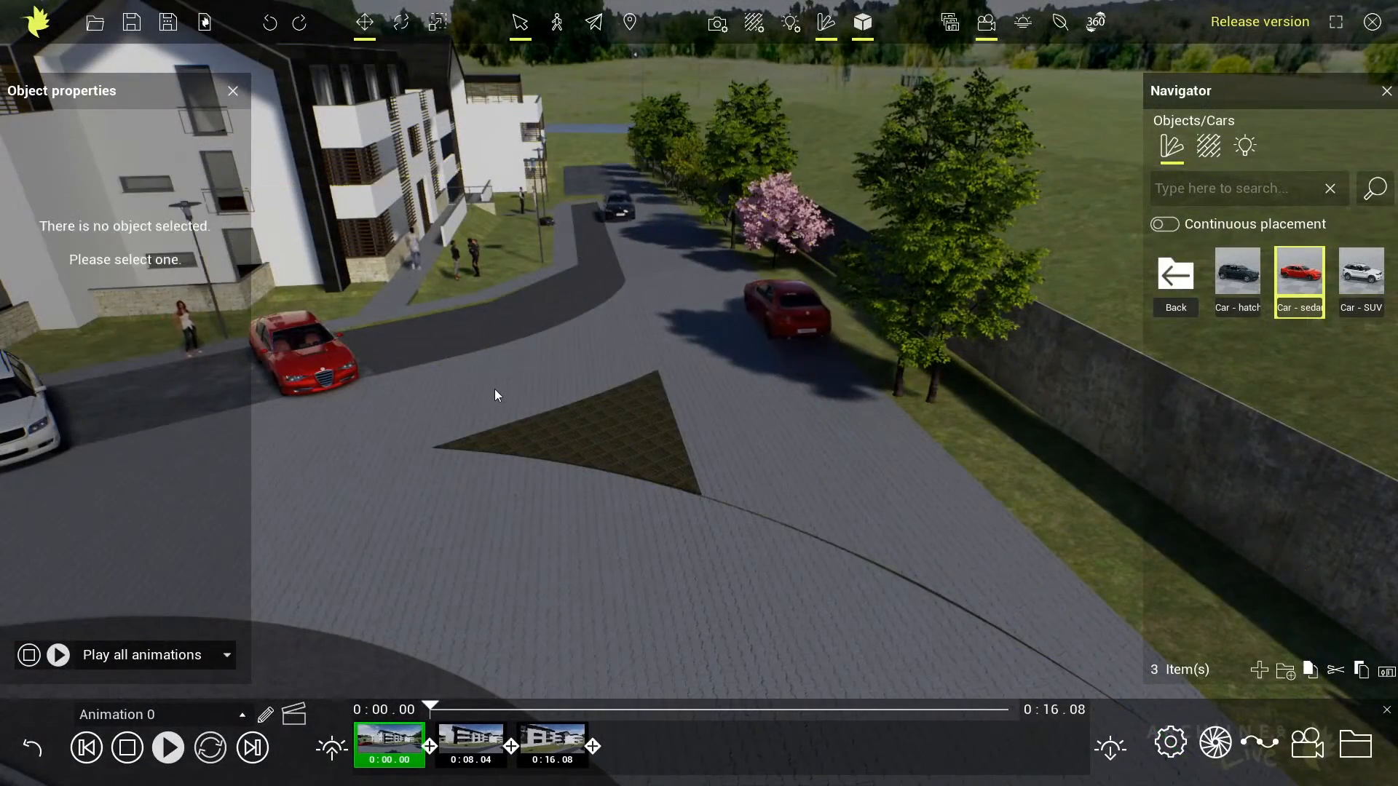
right_drag(667, 430, 618, 422)
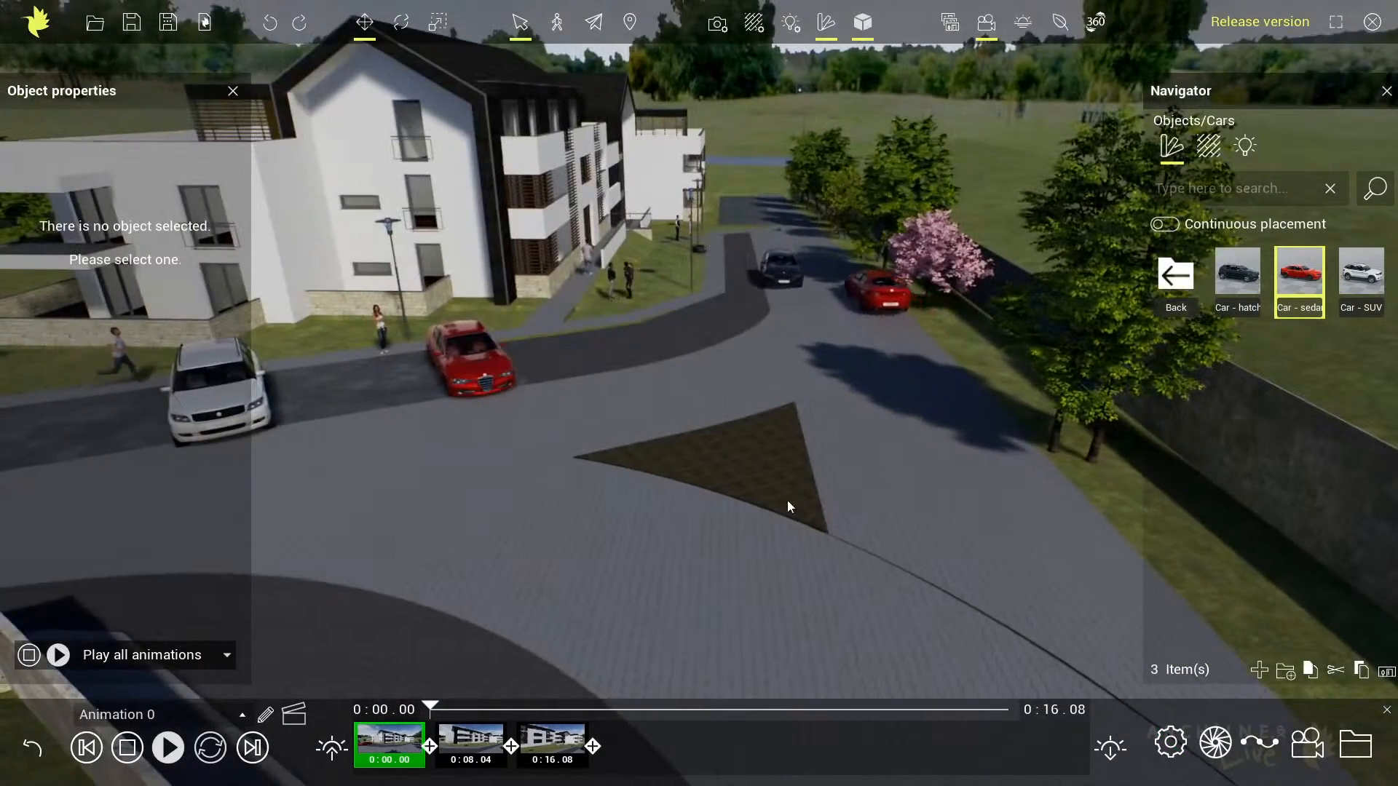
middle_drag(788, 501, 609, 490)
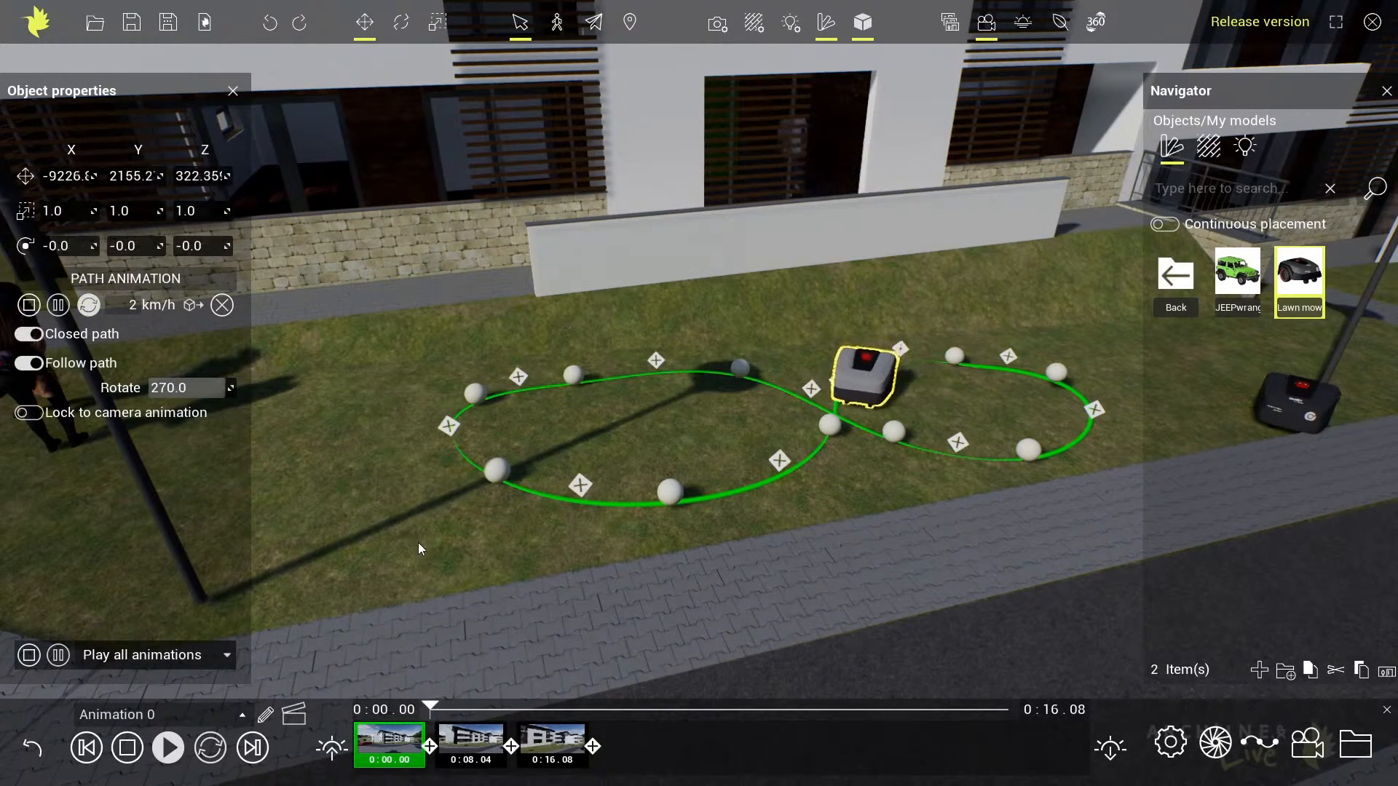
right_drag(418, 543, 399, 546)
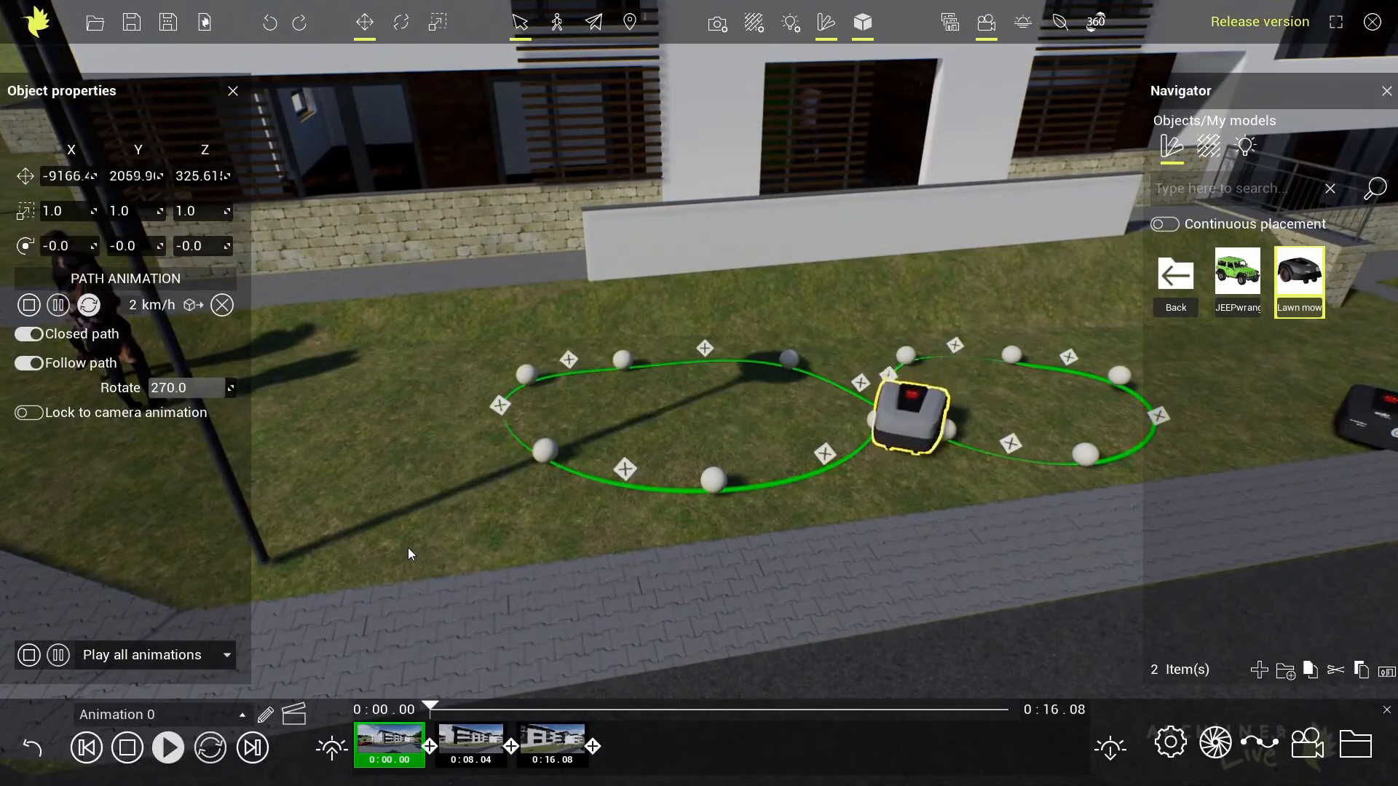